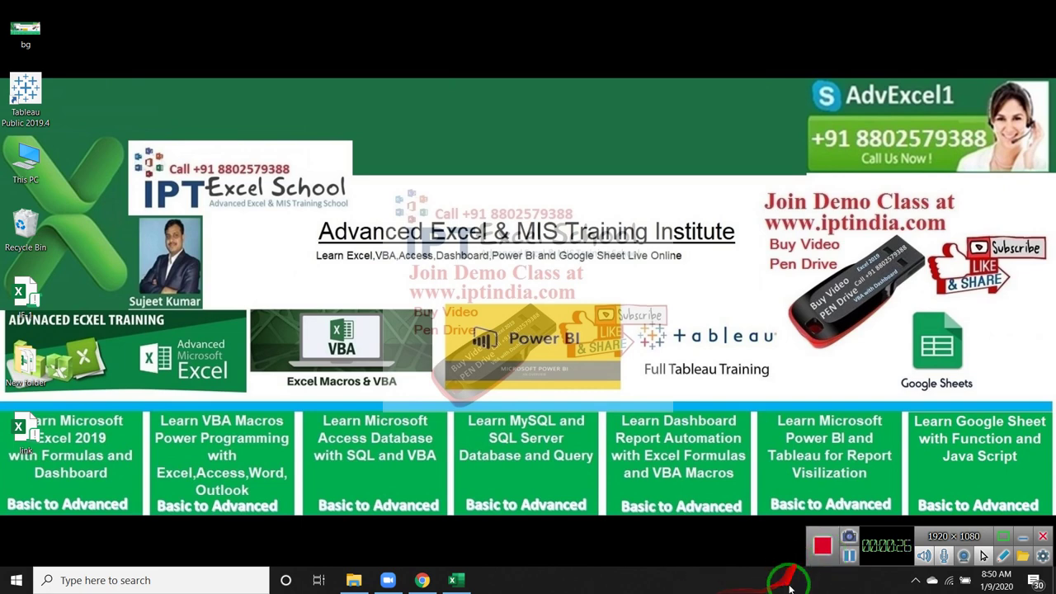
Open Desktop > New folder > Data, select all six workbooks, then select only workbook 1.
left_click(355, 580)
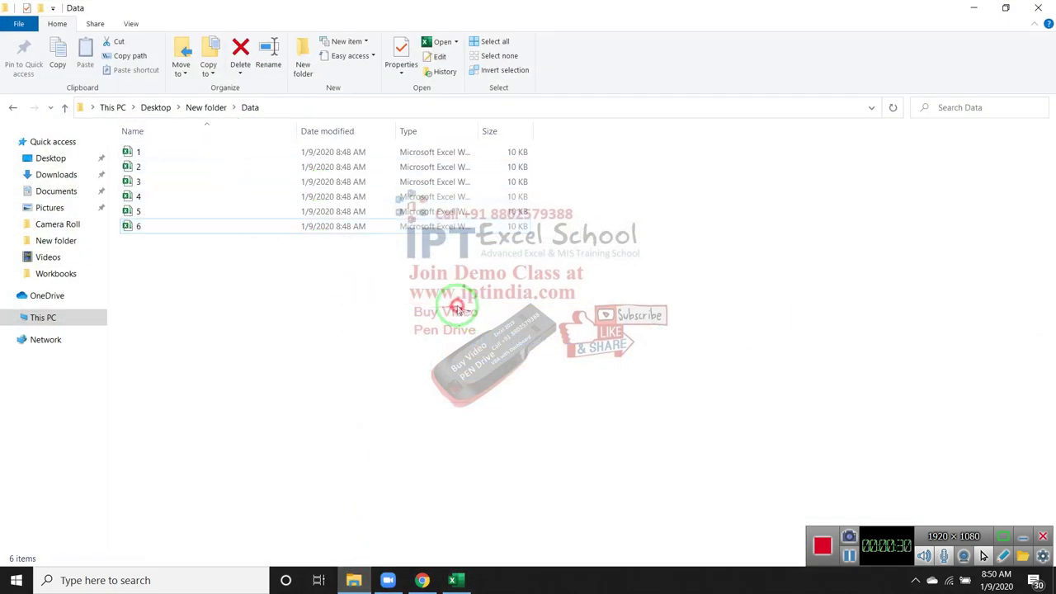
left_click_drag(511, 307, 268, 139)
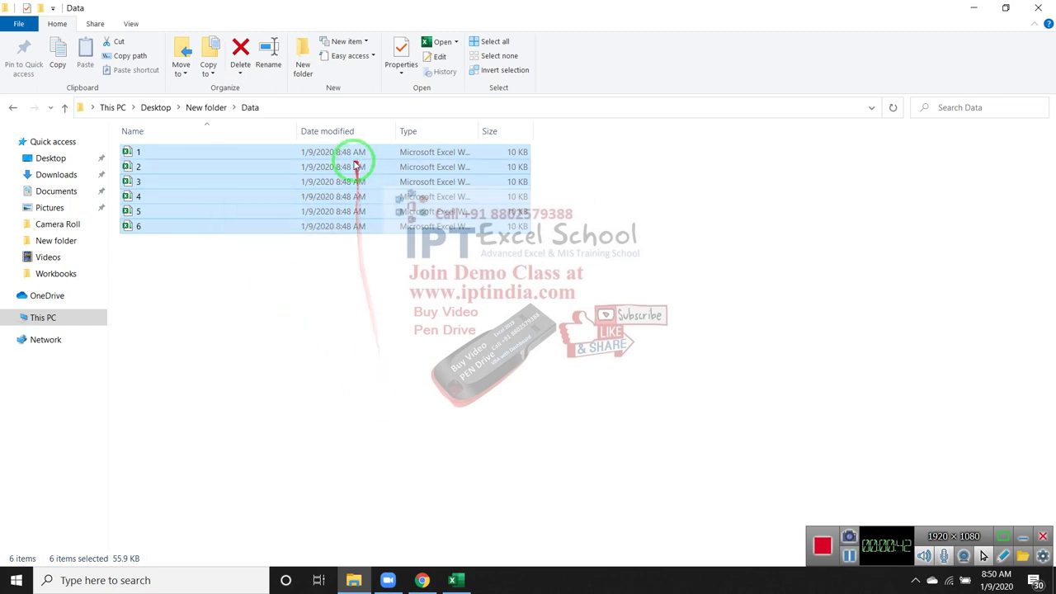
left_click(266, 299)
left_click(218, 155)
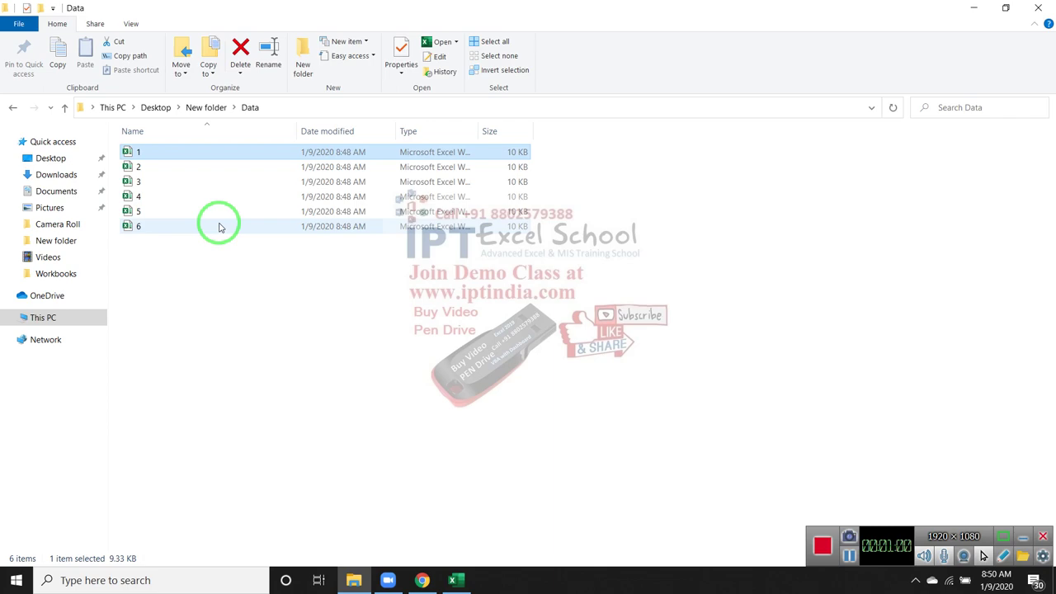
Minimize the Data folder window and refresh the desktop three times.
left_click(974, 8)
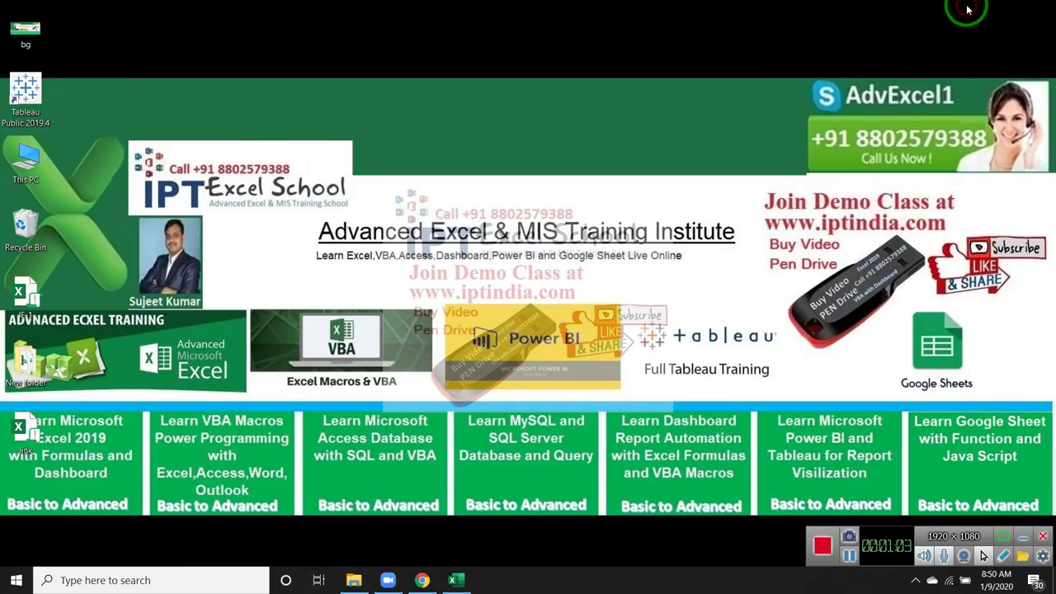
right_click(540, 334)
left_click(596, 384)
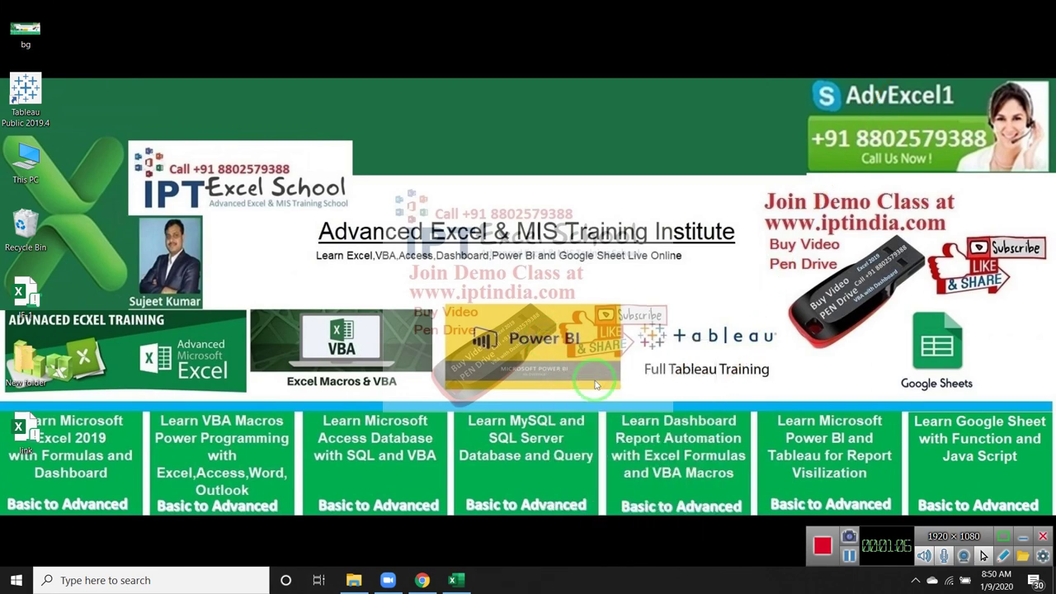
right_click(508, 162)
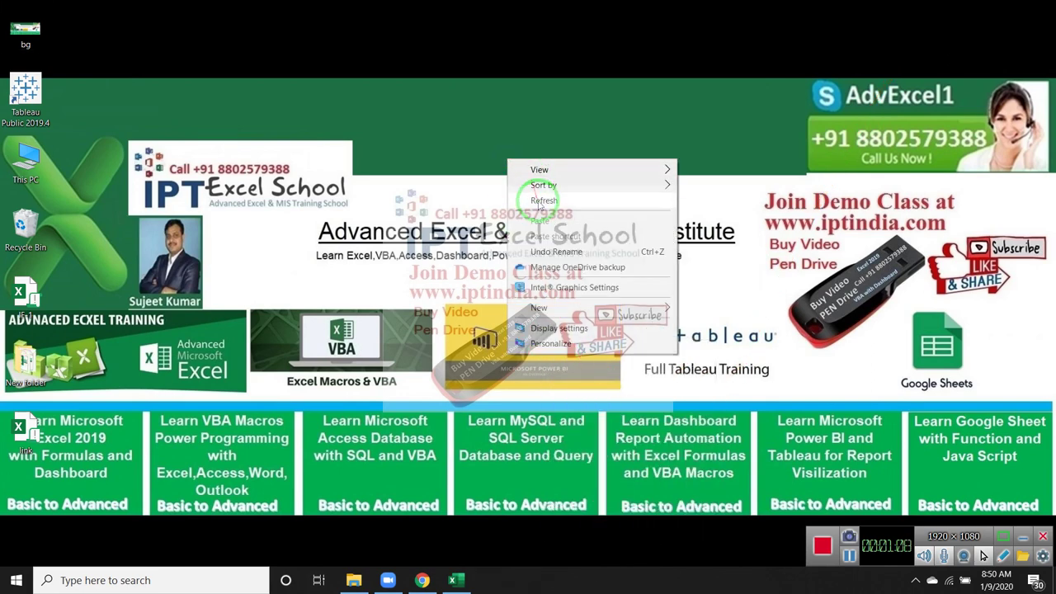
left_click(540, 203)
right_click(500, 154)
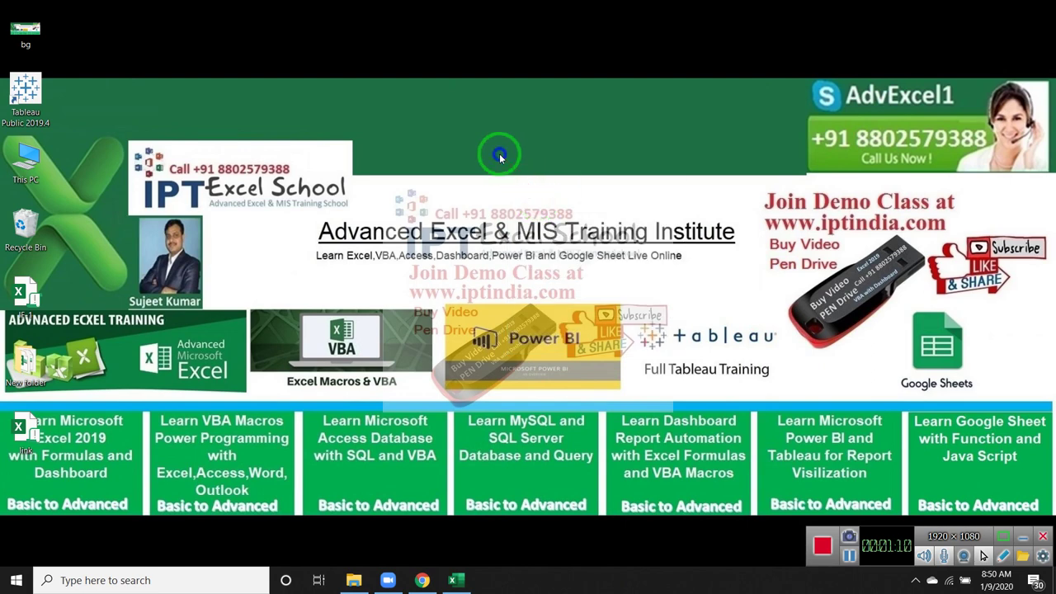
left_click(528, 196)
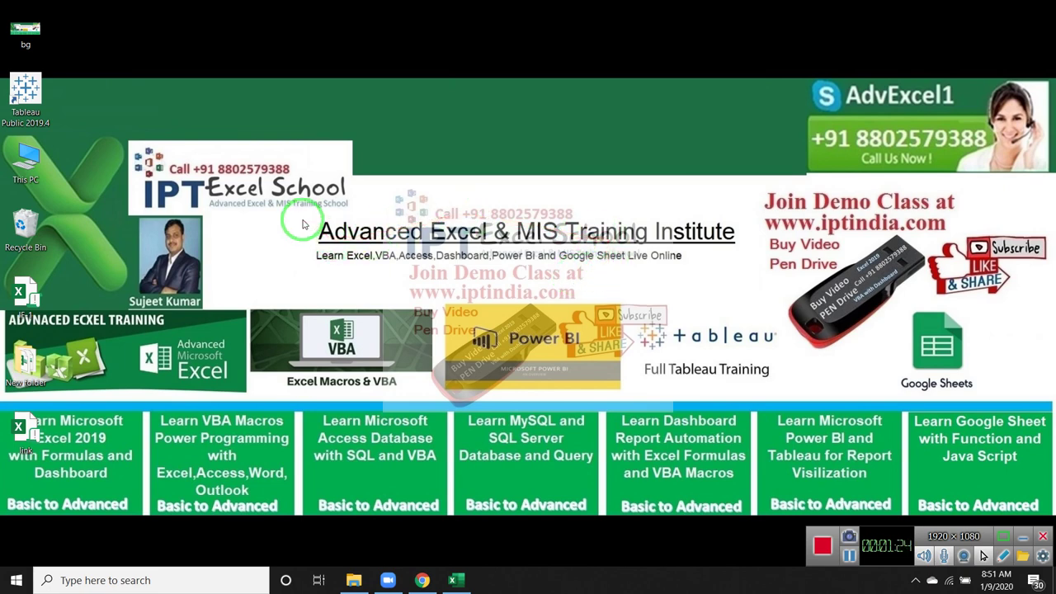
Switch back to the Book1 workbook in Excel.
left_click_drag(303, 223, 740, 270)
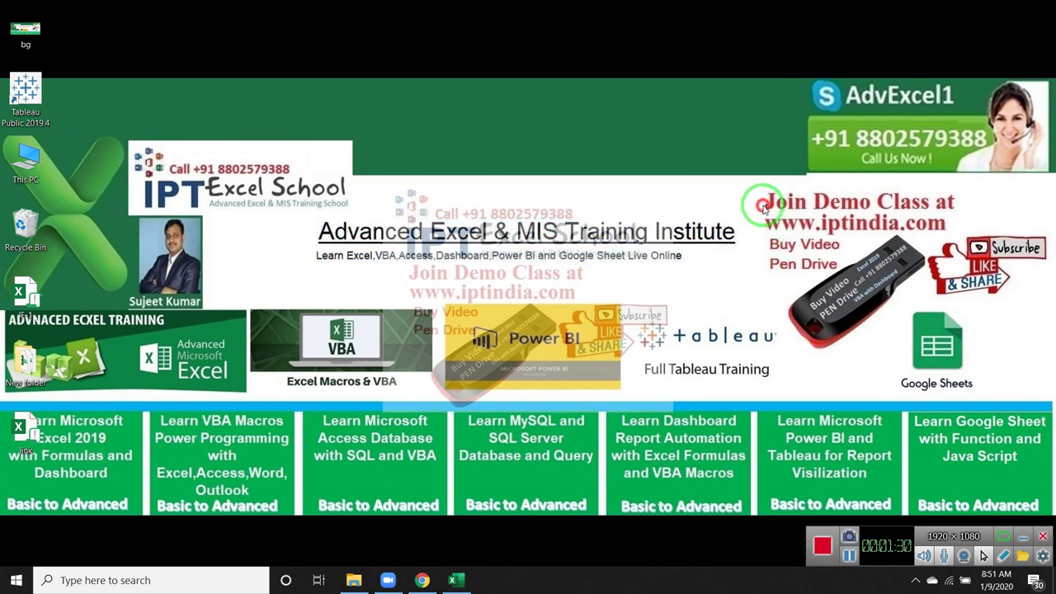
left_click_drag(763, 208, 952, 238)
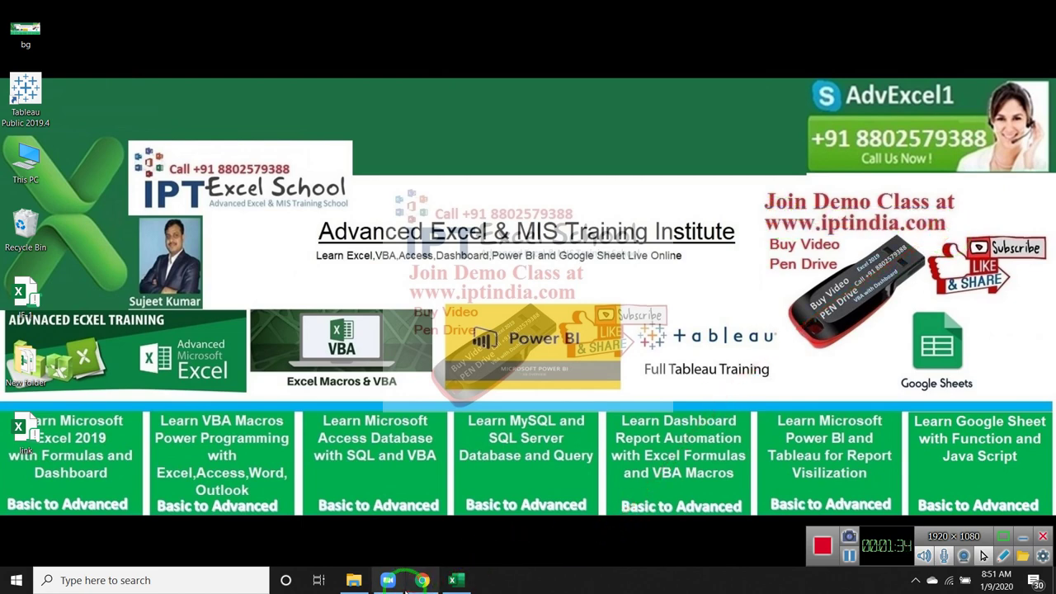
mouse_move(388, 580)
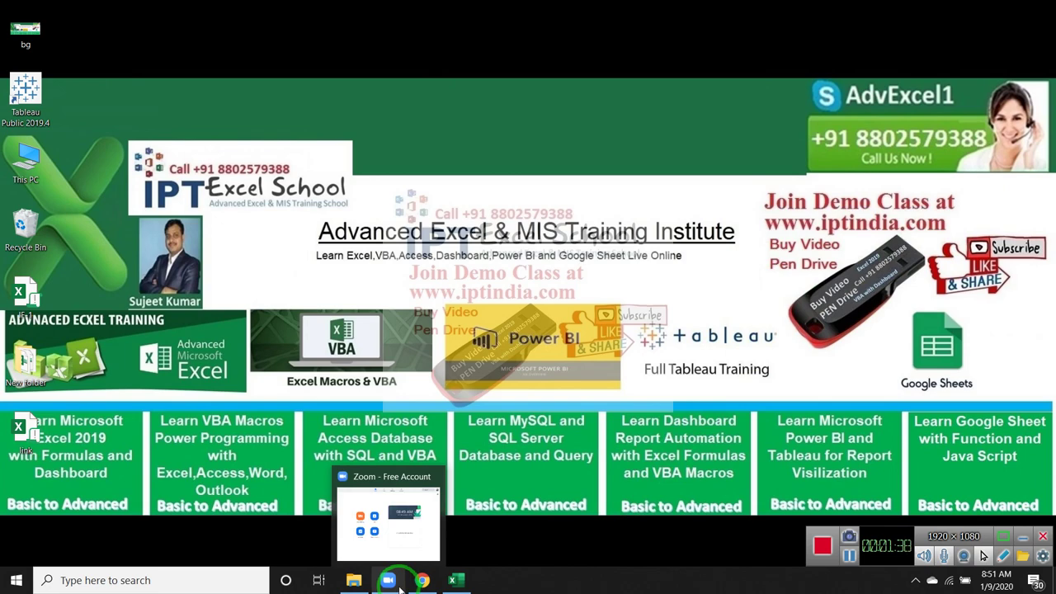
left_click(455, 580)
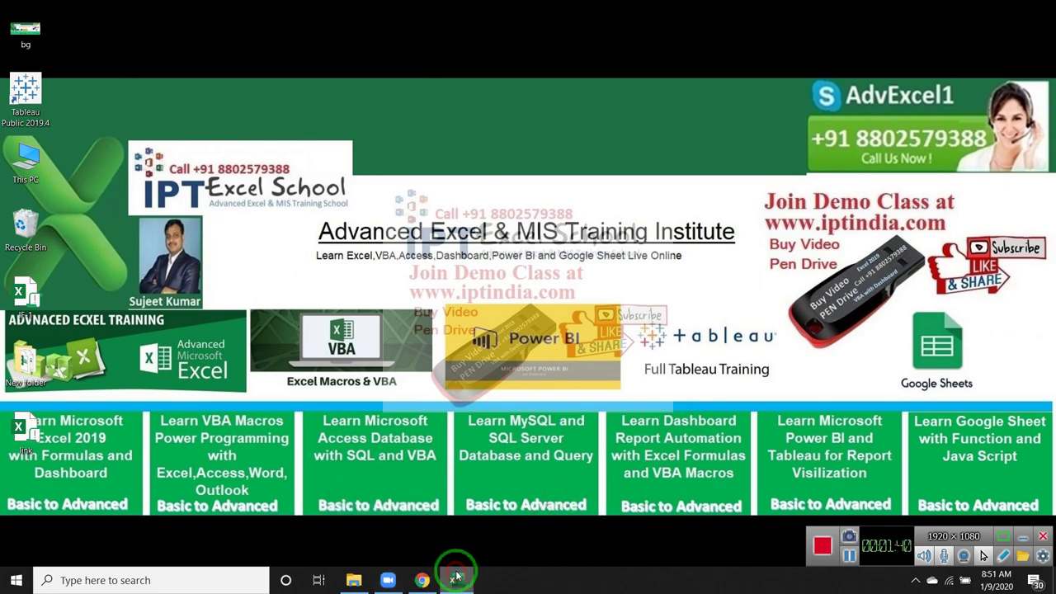
Launch the Visual Basic editor for Book1 from the Developer ribbon.
left_click(268, 235)
left_click(380, 34)
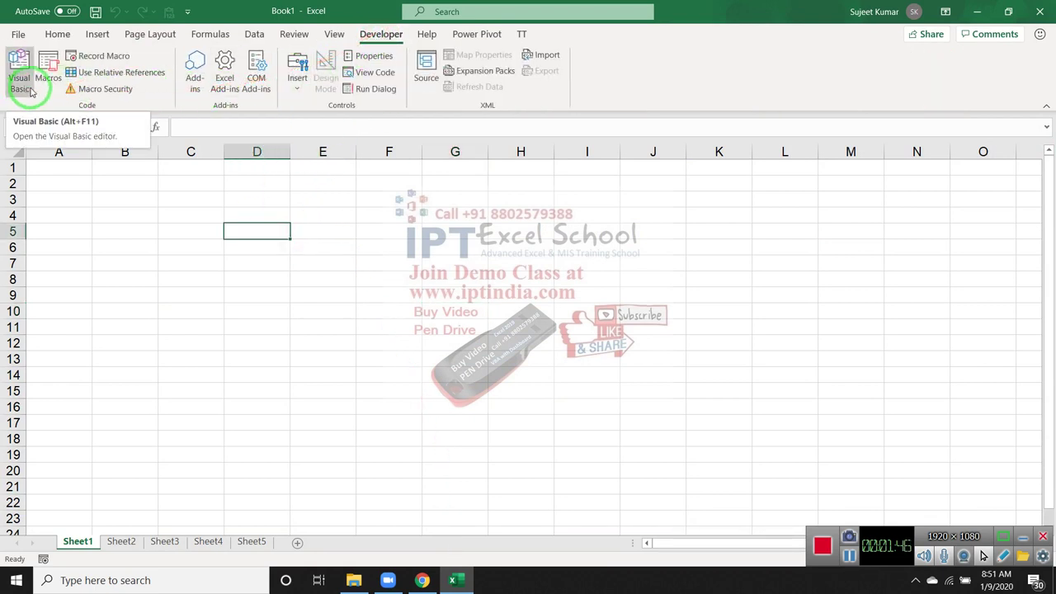
left_click(30, 92)
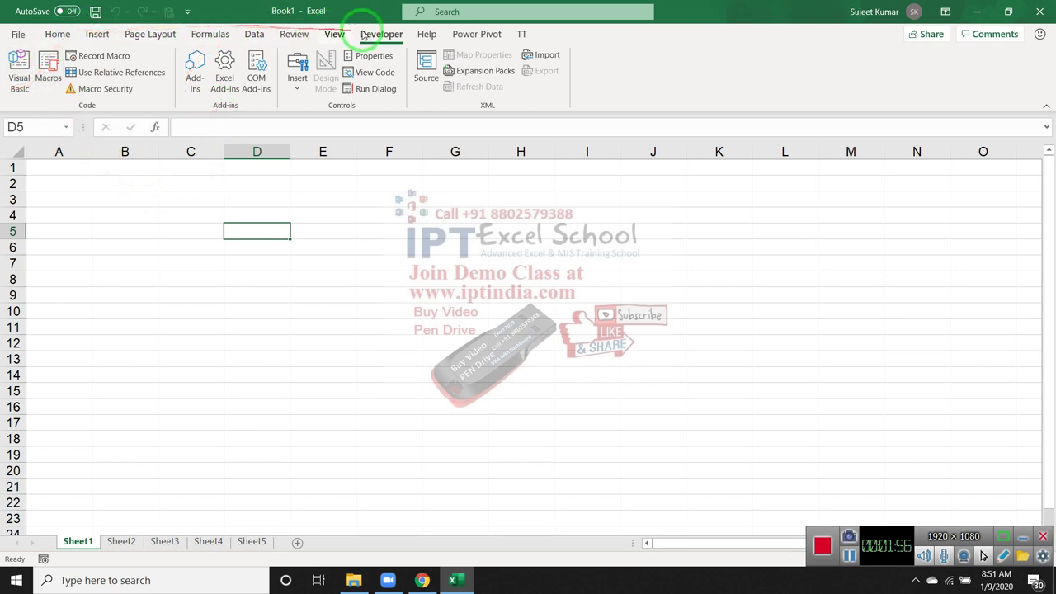
left_click(17, 70)
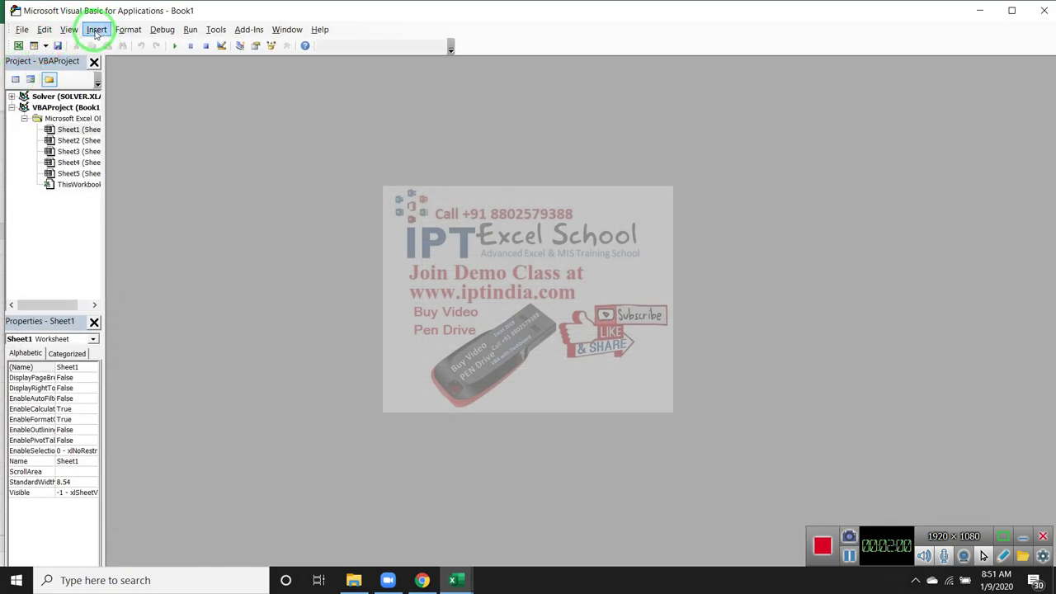
Insert a UserForm, drag it larger, and set its Caption property to 'Copy Data'.
left_click(97, 33)
left_click(110, 62)
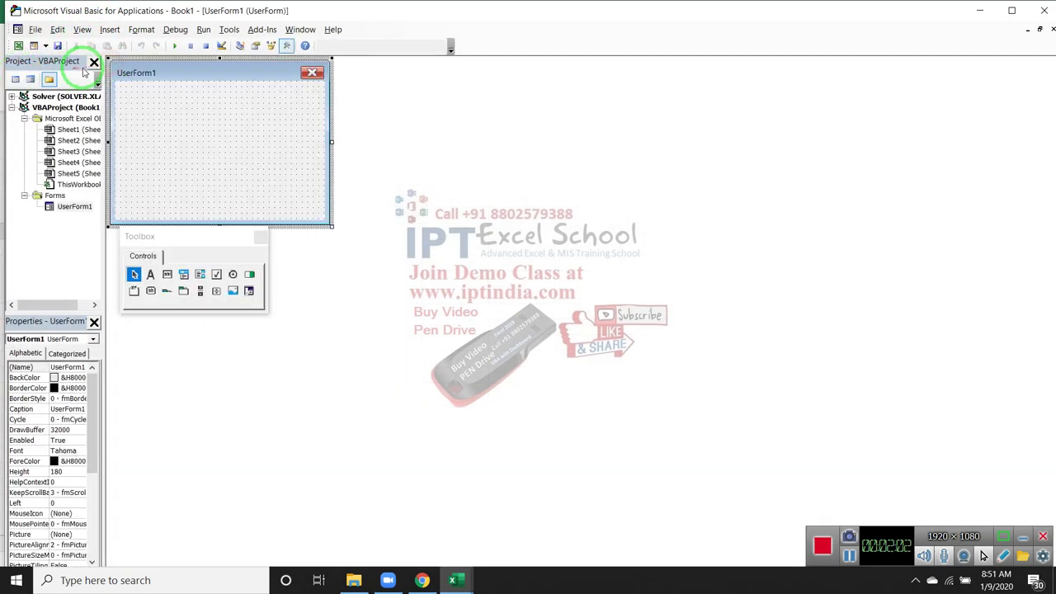
left_click_drag(331, 230, 487, 307)
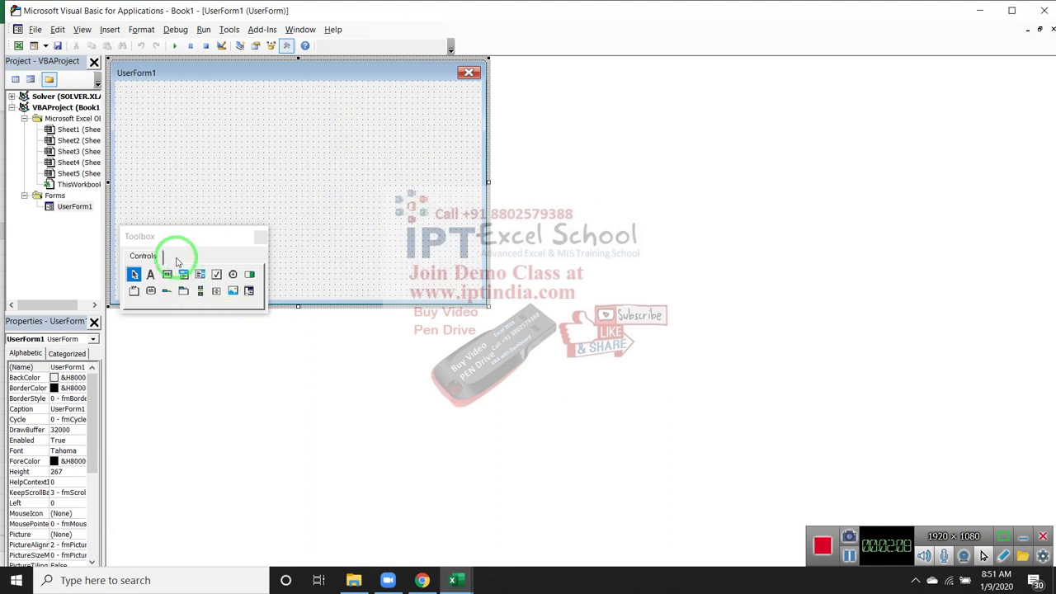
left_click_drag(130, 251, 236, 163)
left_click_drag(232, 80, 82, 346)
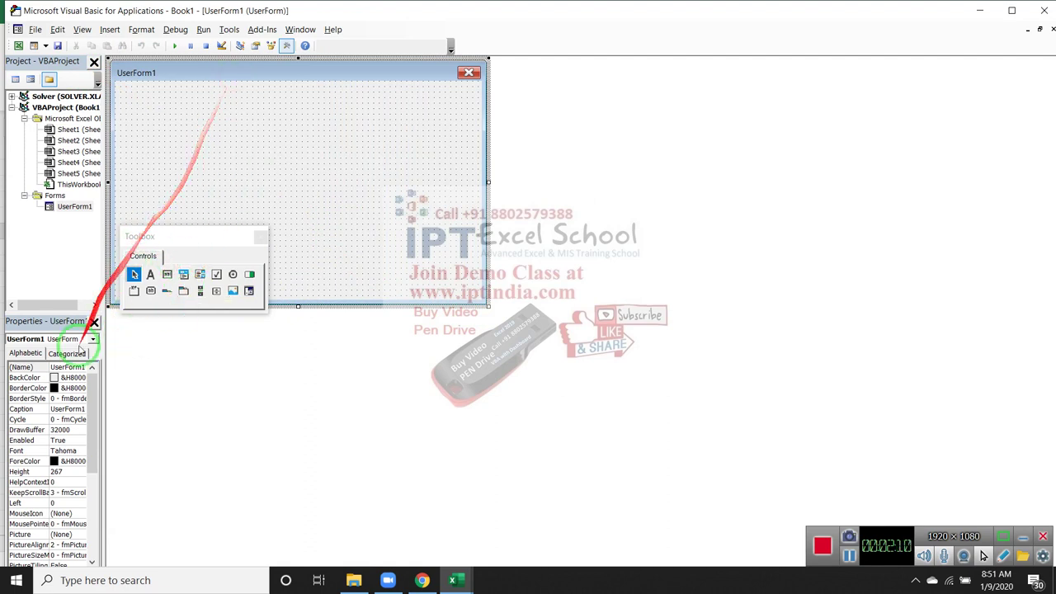
left_click(56, 408)
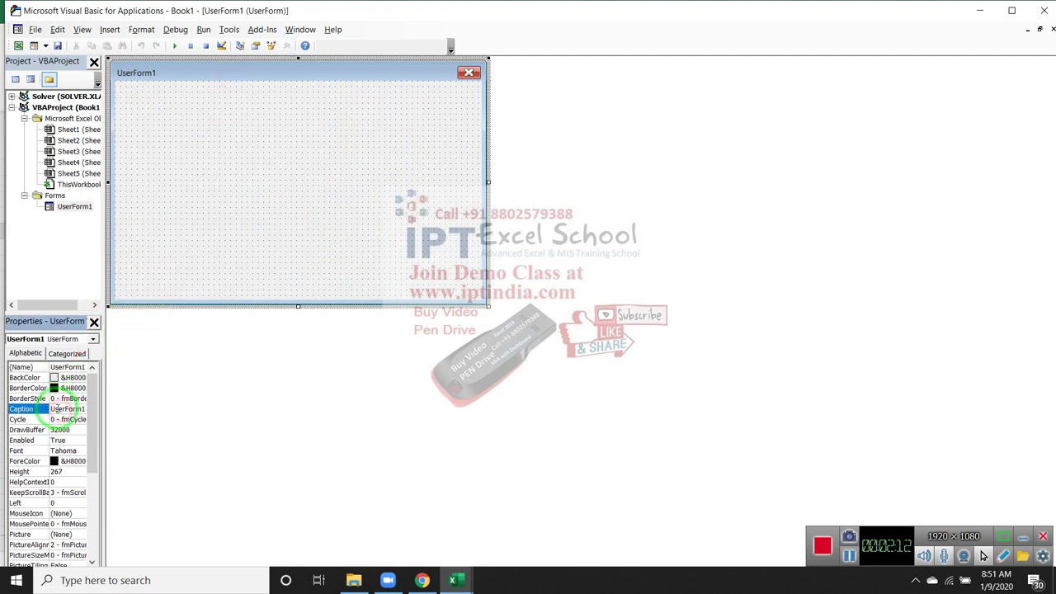
left_click(56, 409)
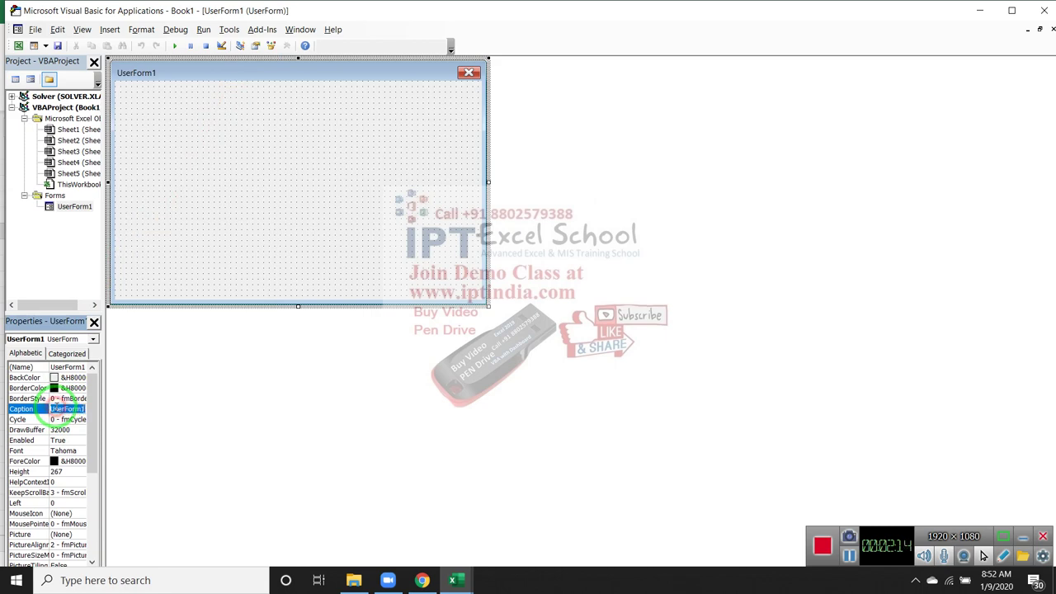
type("Copy Data")
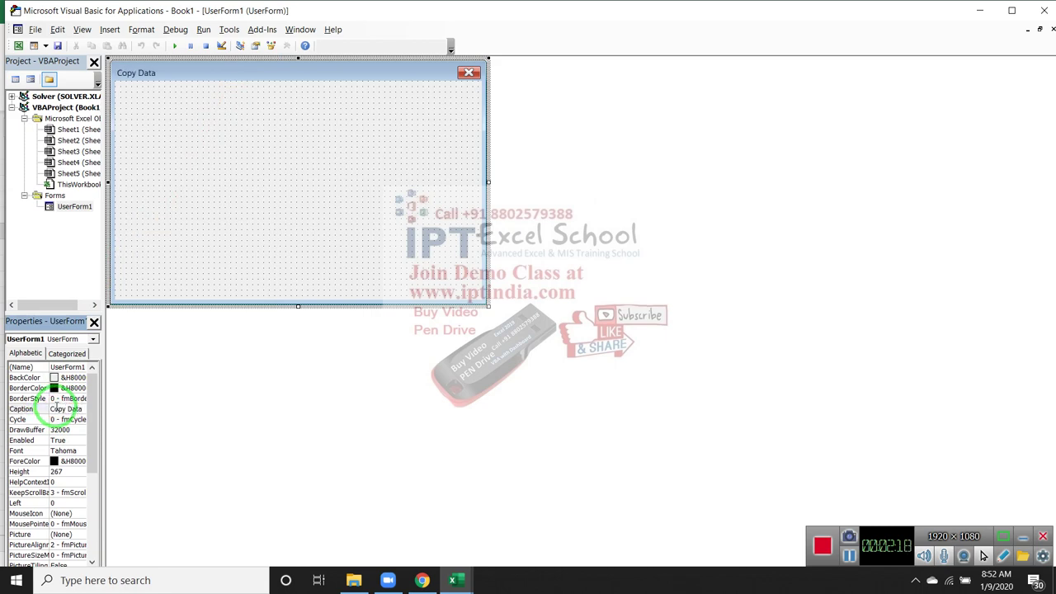
left_click(271, 184)
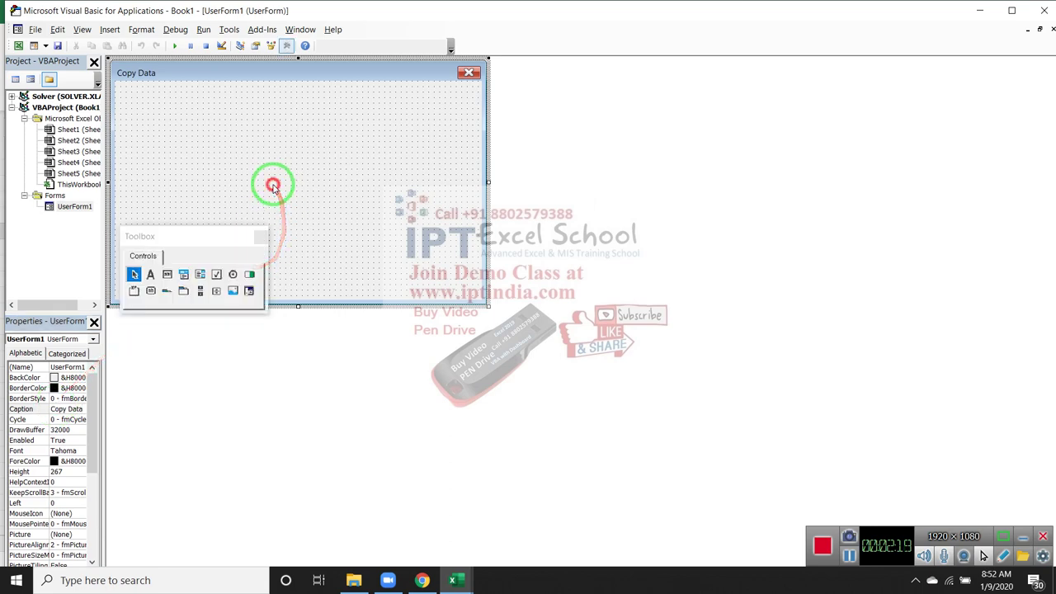
Add a list box at the form's upper left, undoing a stray text box first.
left_click(174, 275)
mouse_move(128, 98)
left_mouse_down()
mouse_move(160, 114)
mouse_move(369, 114)
left_mouse_up()
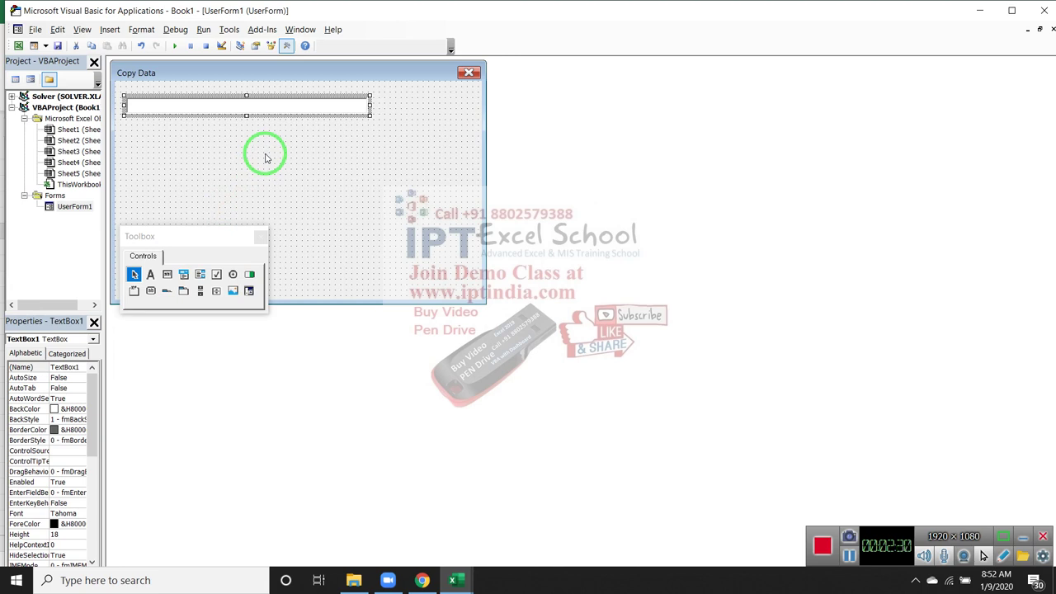
key("ctrl+z")
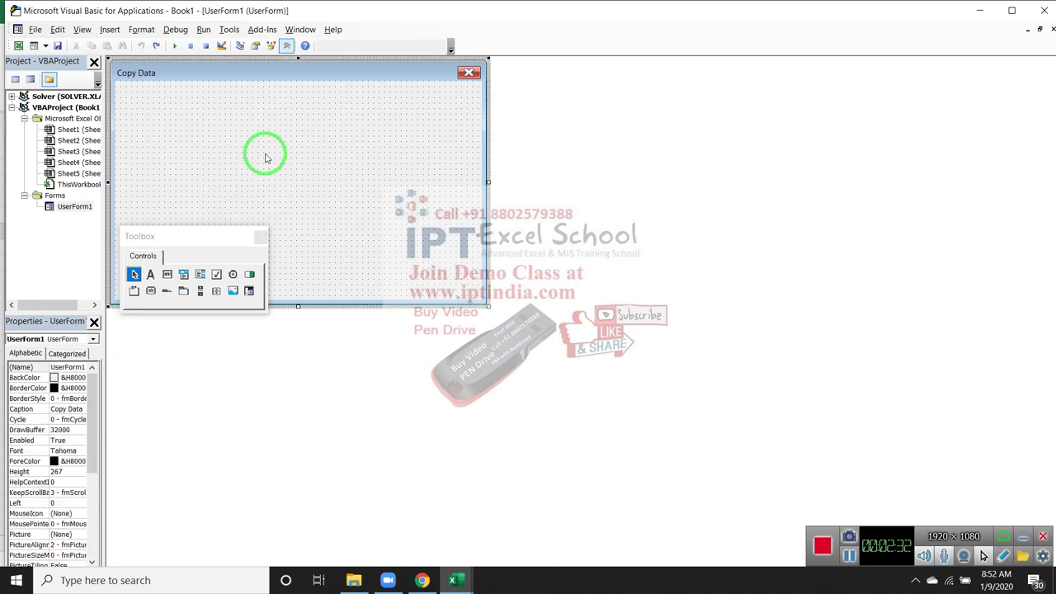
left_click(199, 274)
mouse_move(131, 101)
left_mouse_down()
mouse_move(297, 194)
mouse_move(292, 213)
left_mouse_up()
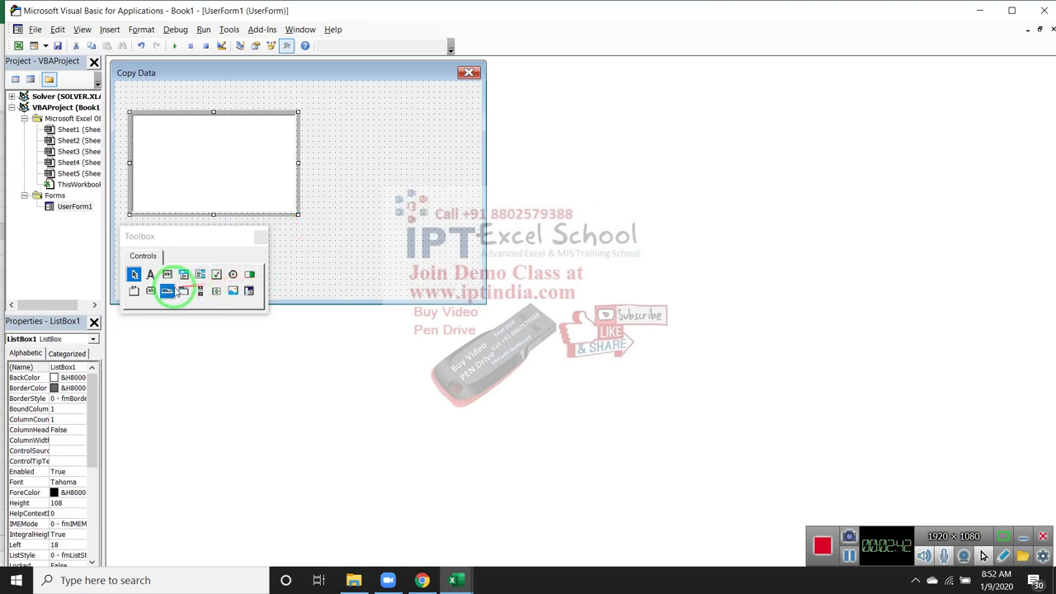
Add a command button right of the list box captioned 'Select File'.
left_click(150, 291)
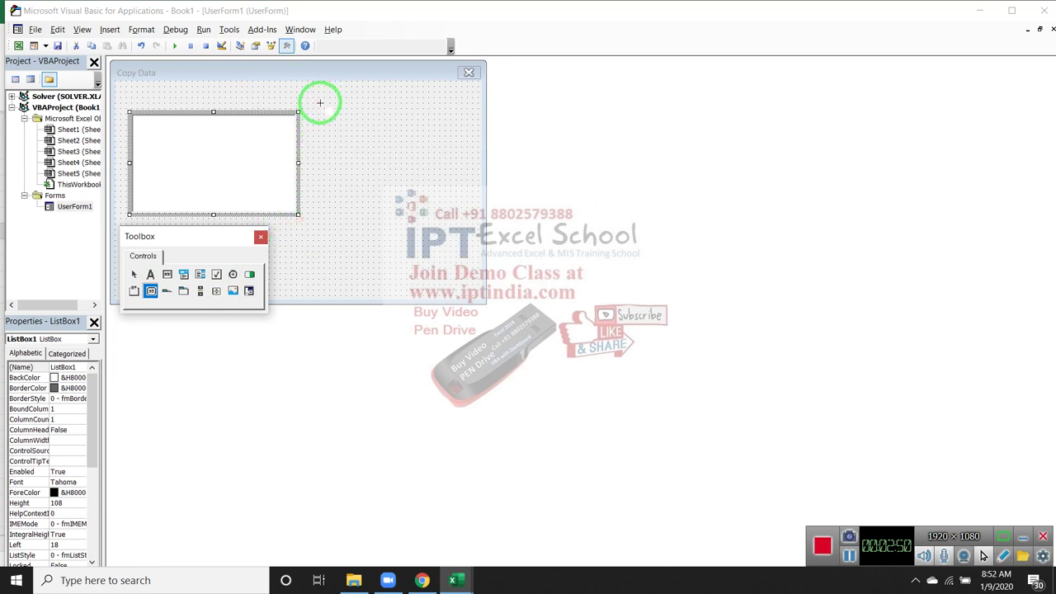
mouse_move(320, 109)
left_mouse_down()
mouse_move(355, 129)
mouse_move(406, 131)
left_mouse_up()
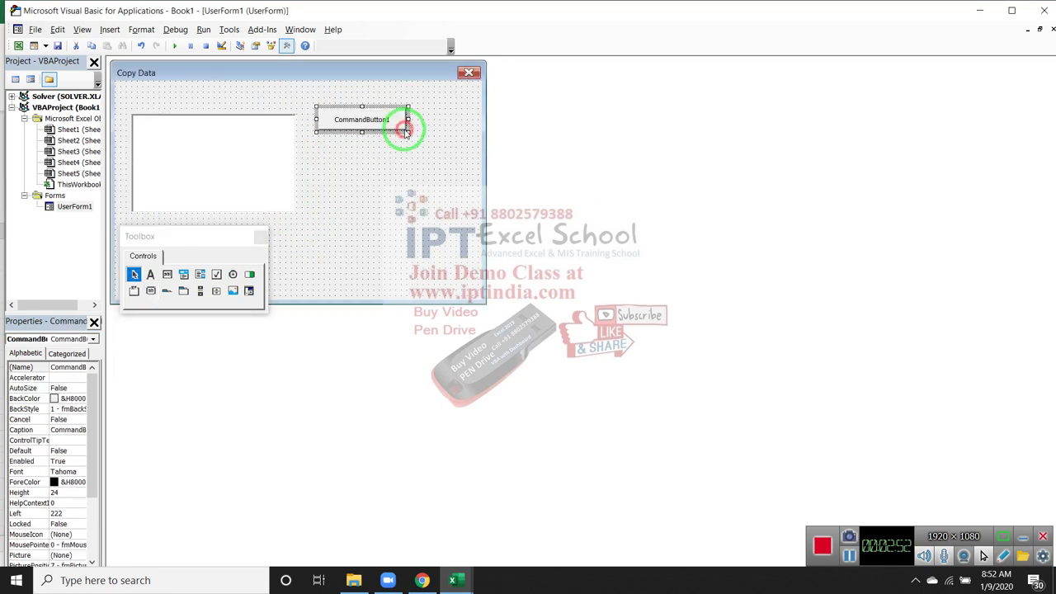
left_click(382, 127)
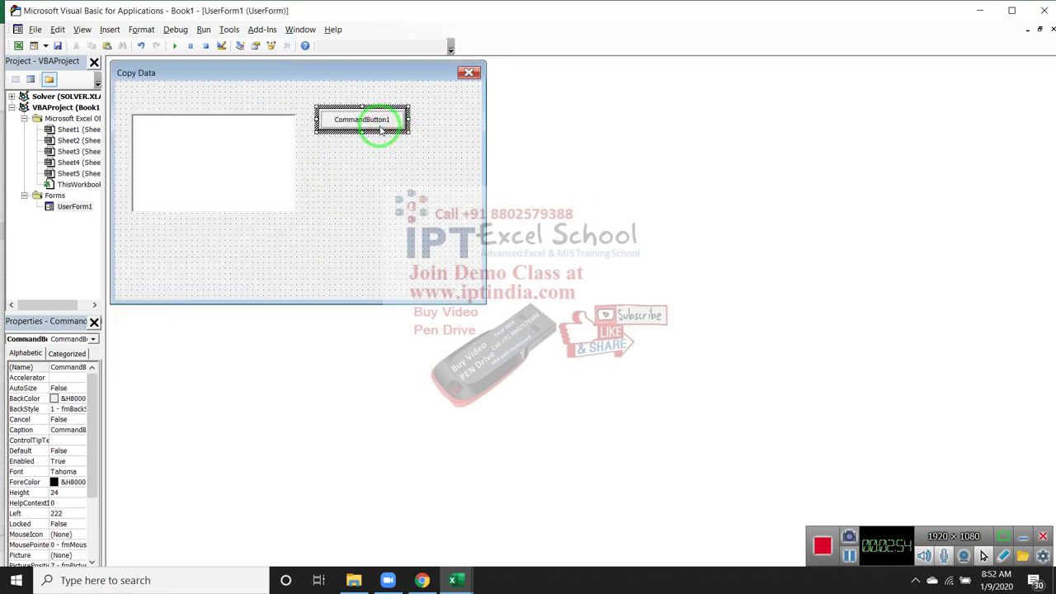
key("BackSpace")
key("BackSpace")
key("BackSpace")
key("BackSpace")
key("BackSpace")
key("BackSpace")
key("BackSpace")
key("BackSpace")
key("BackSpace")
type("le")
left_click(361, 186)
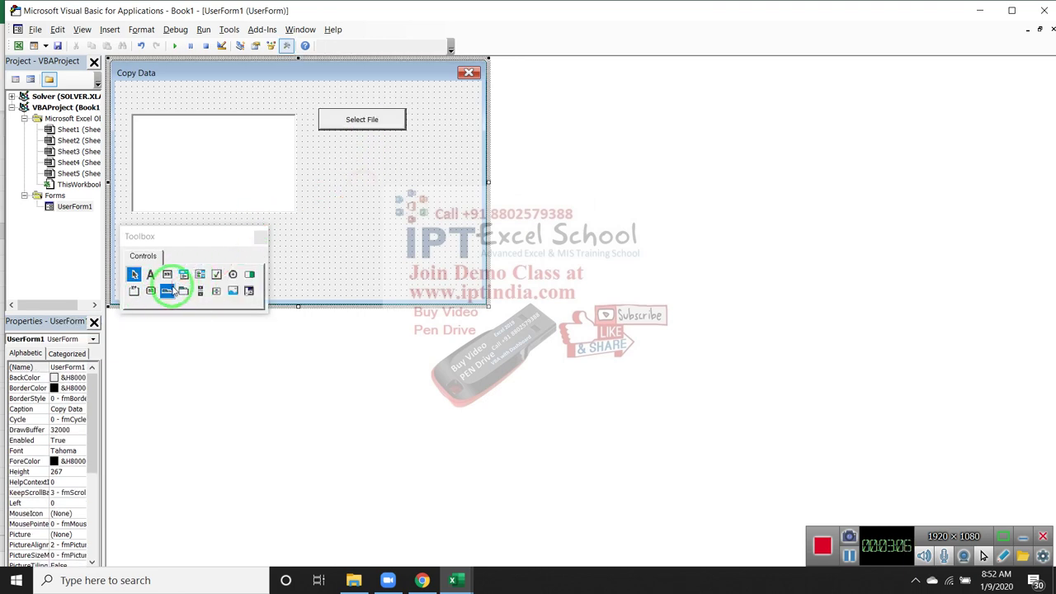
Draw a second button below it and caption it 'Copy Data'.
left_click(150, 290)
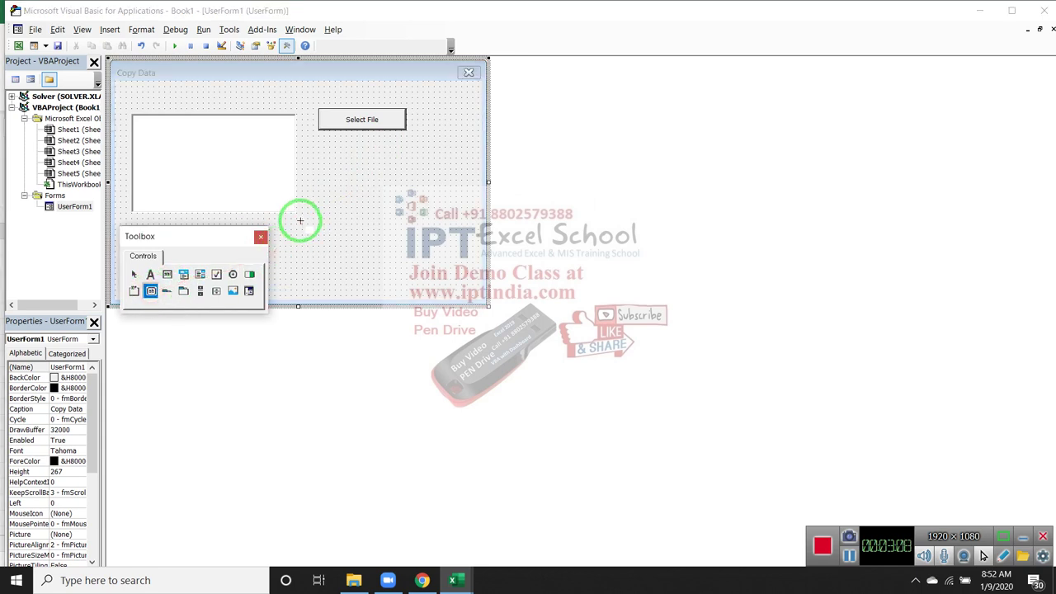
left_click_drag(300, 220, 393, 242)
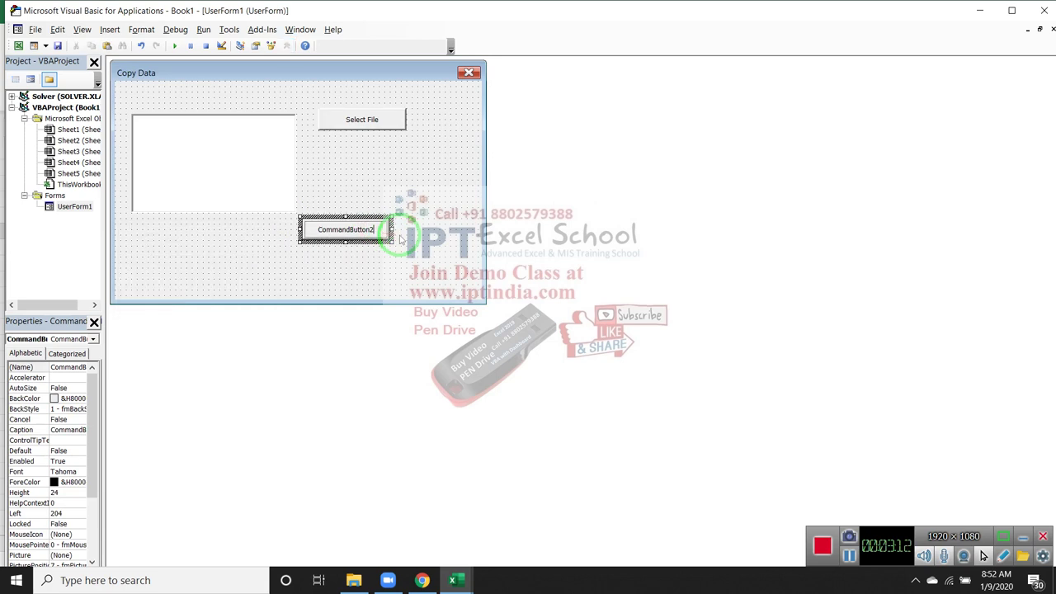
double_click(346, 229)
type("Copy Data")
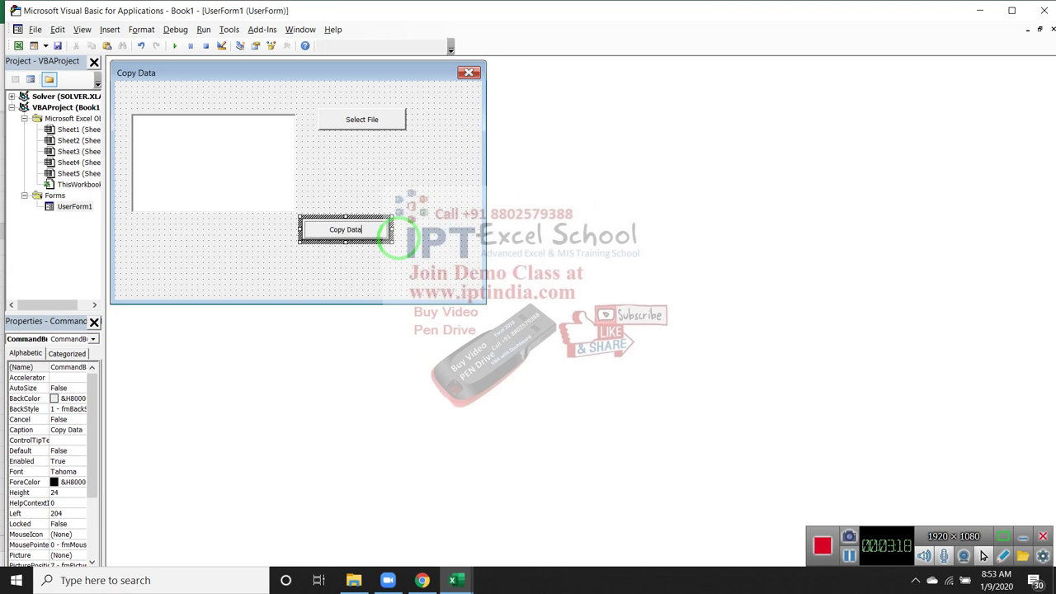
Draw a label captioned 'Selected File List' and position it just above ListBox1.
left_click(245, 191)
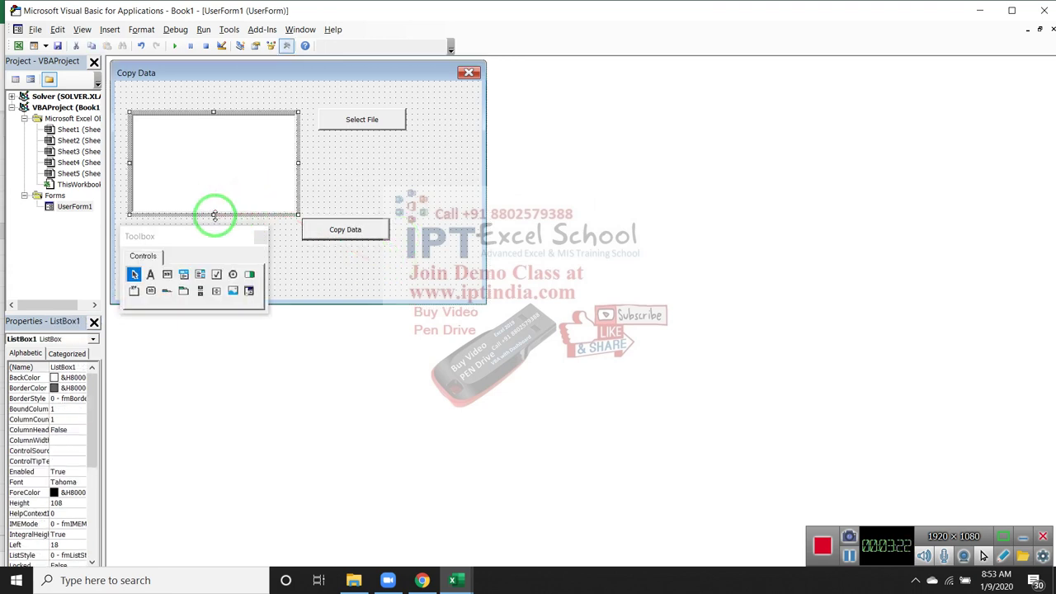
left_click(150, 274)
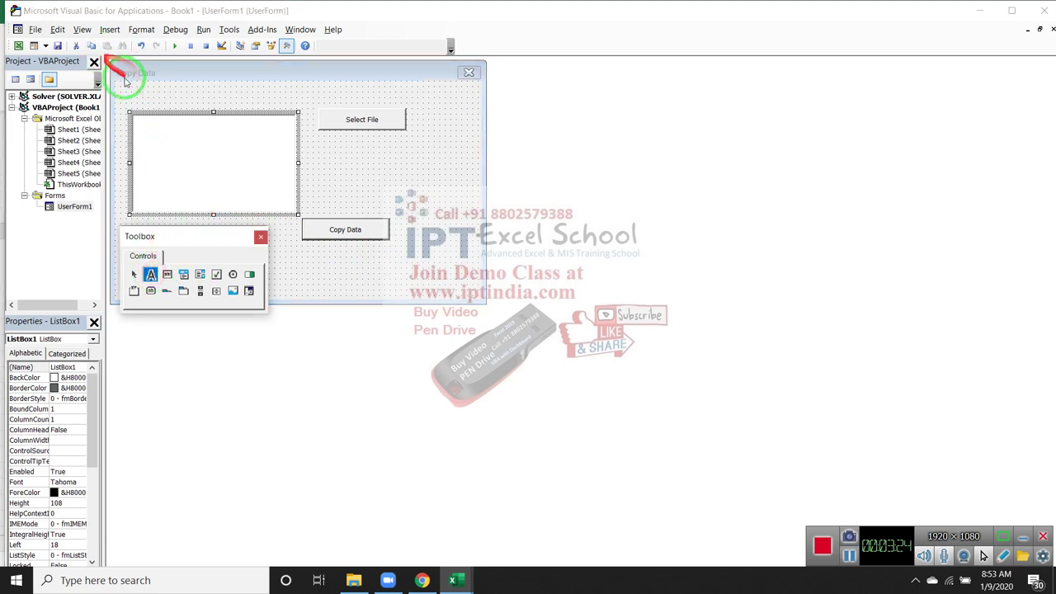
left_click_drag(126, 87, 199, 104)
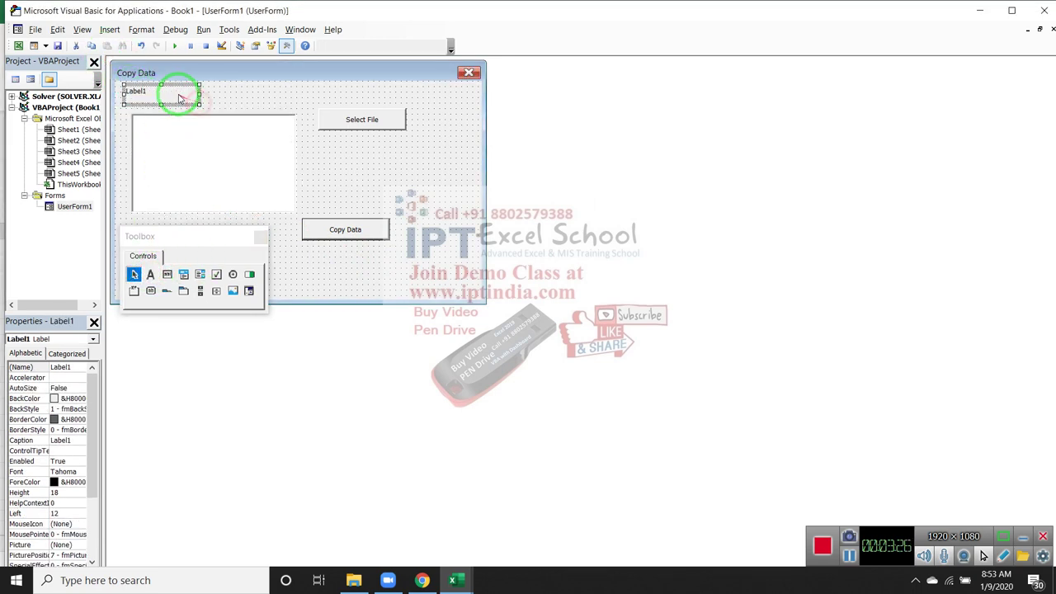
left_click(176, 93)
key("BackSpace")
key("BackSpace")
key("BackSpace")
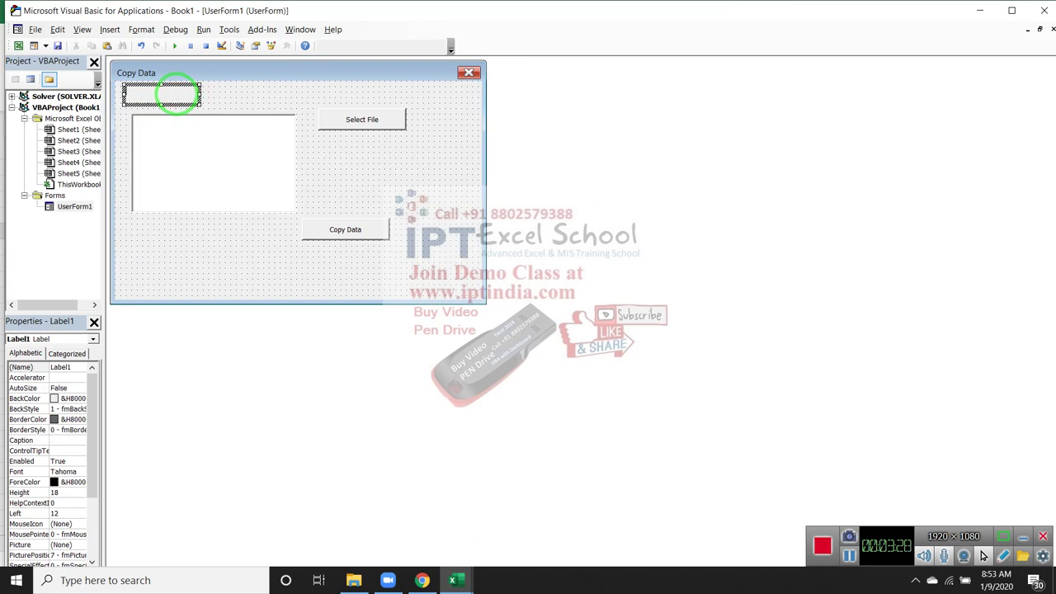
type("Sele")
type("cted ")
type("File L")
type("ist")
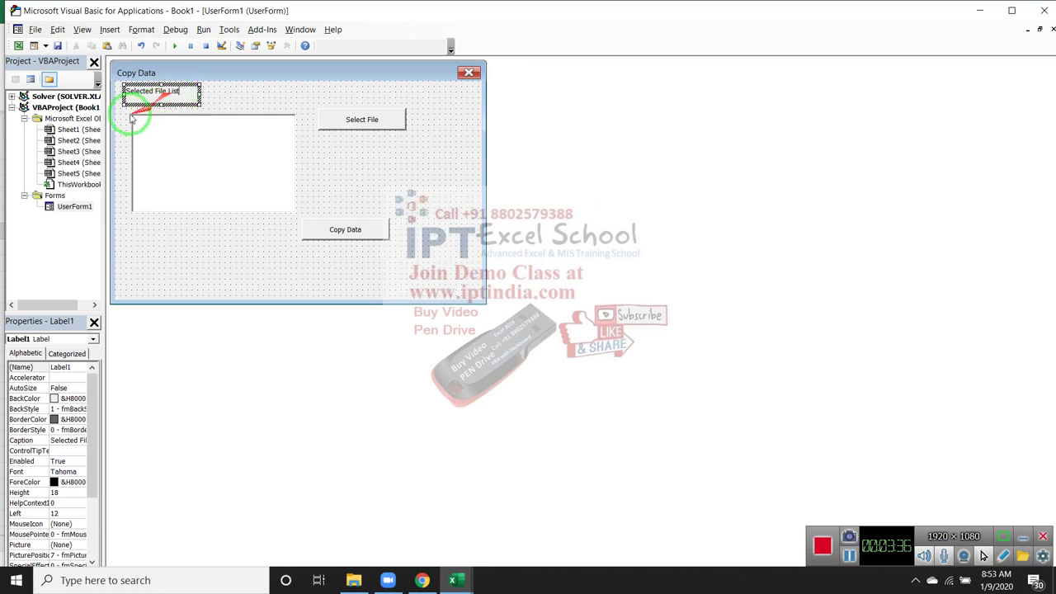
left_click_drag(134, 107, 146, 112)
left_click(361, 171)
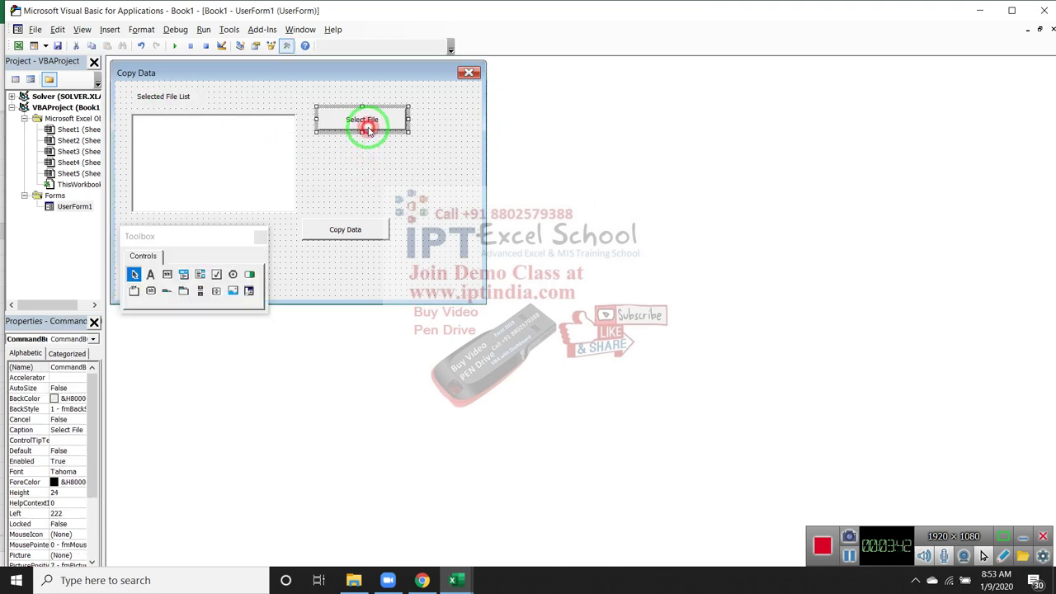
In the Select File button's Click procedure, declare Dim fn As String.
double_click(369, 132)
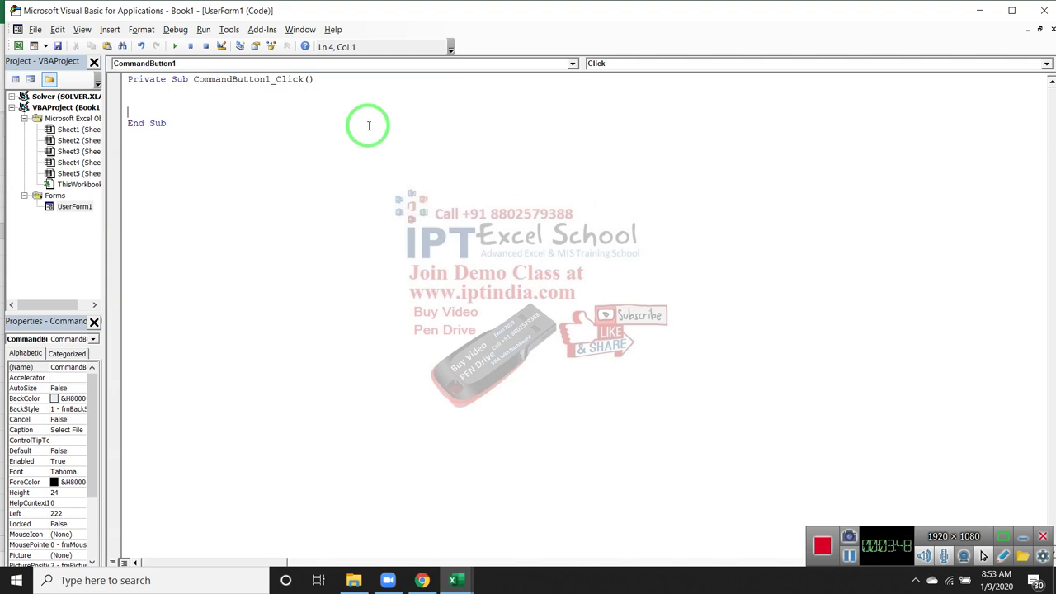
type("dim ")
type("fn as ")
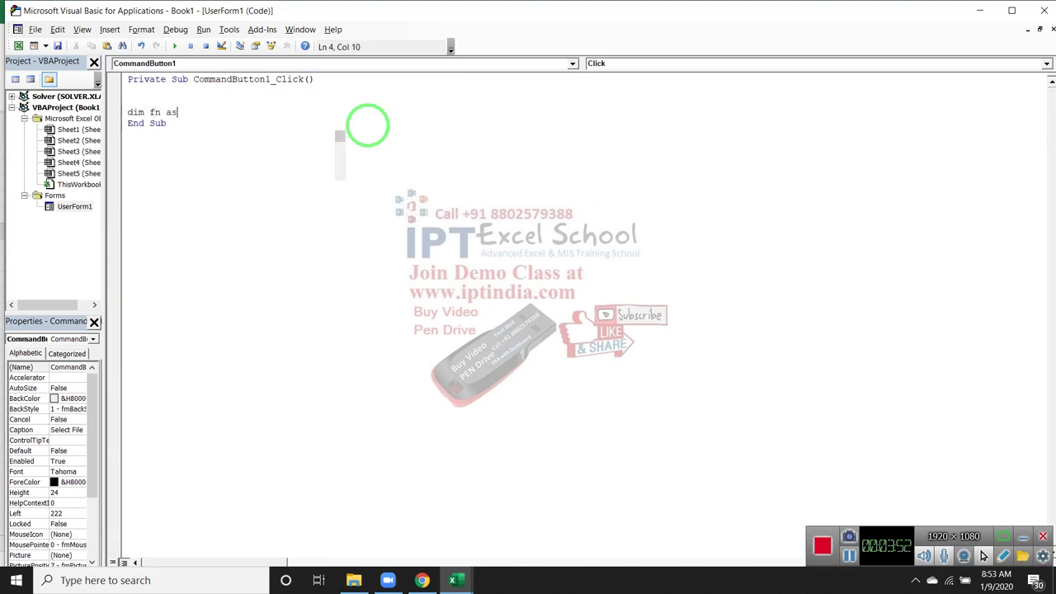
type("str")
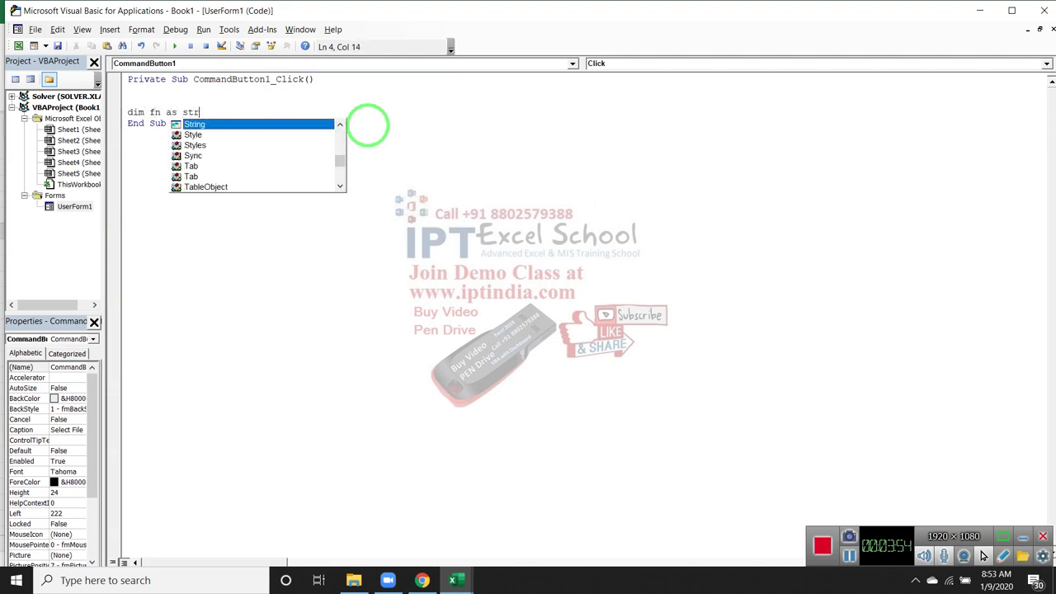
key("Tab")
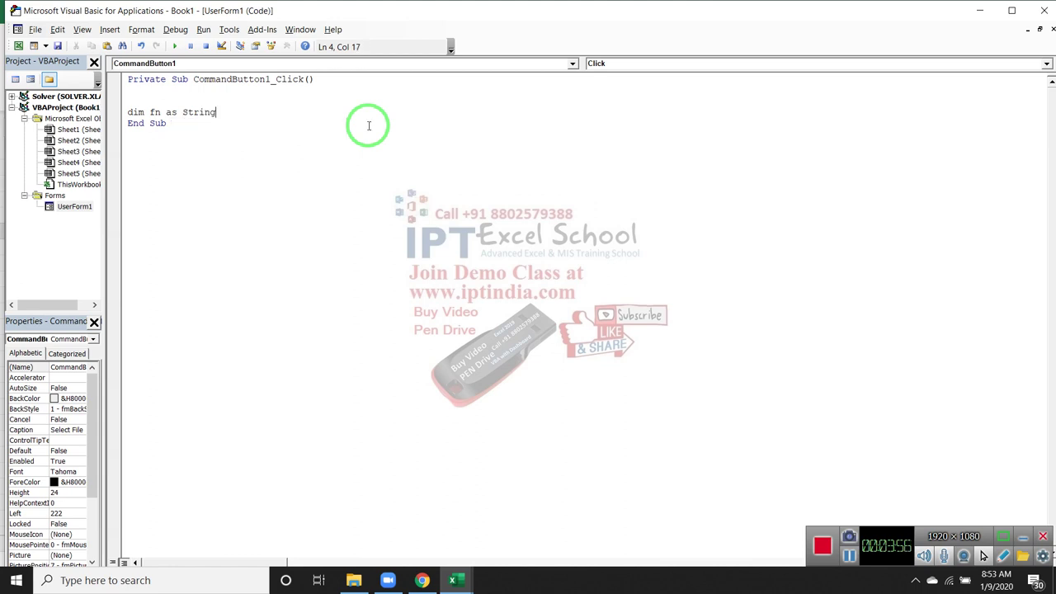
key("Return")
key("Return")
key("Return")
key("Return")
key("Return")
type("fn")
key("BackSpace")
key("BackSpace")
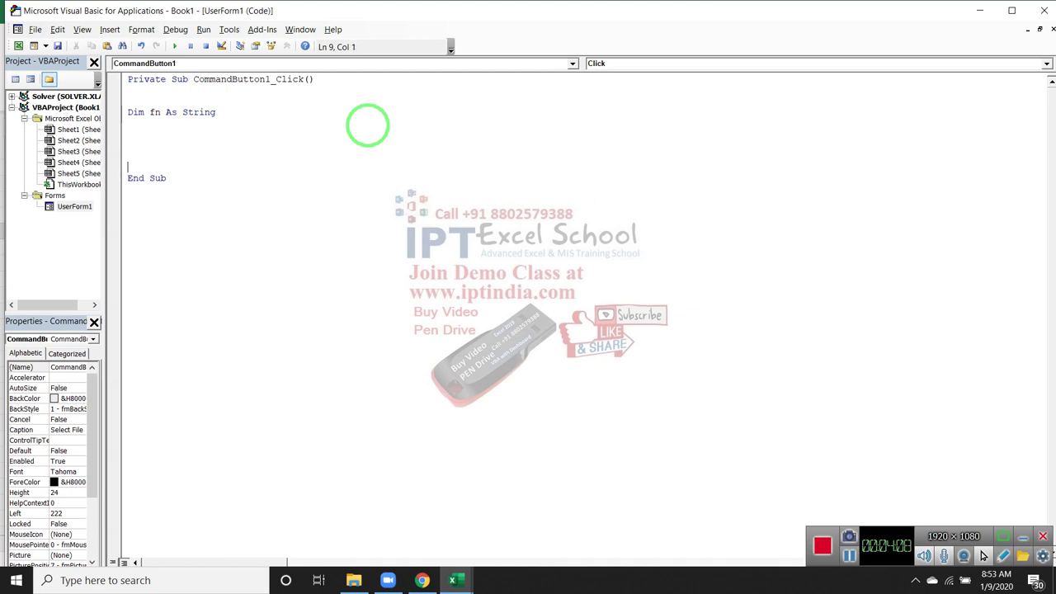
key("BackSpace")
key("Up")
key("Up")
Assign fn = Application.GetOpenFilename("All File (*.*)", 1, "Select File", , True).
type("fn")
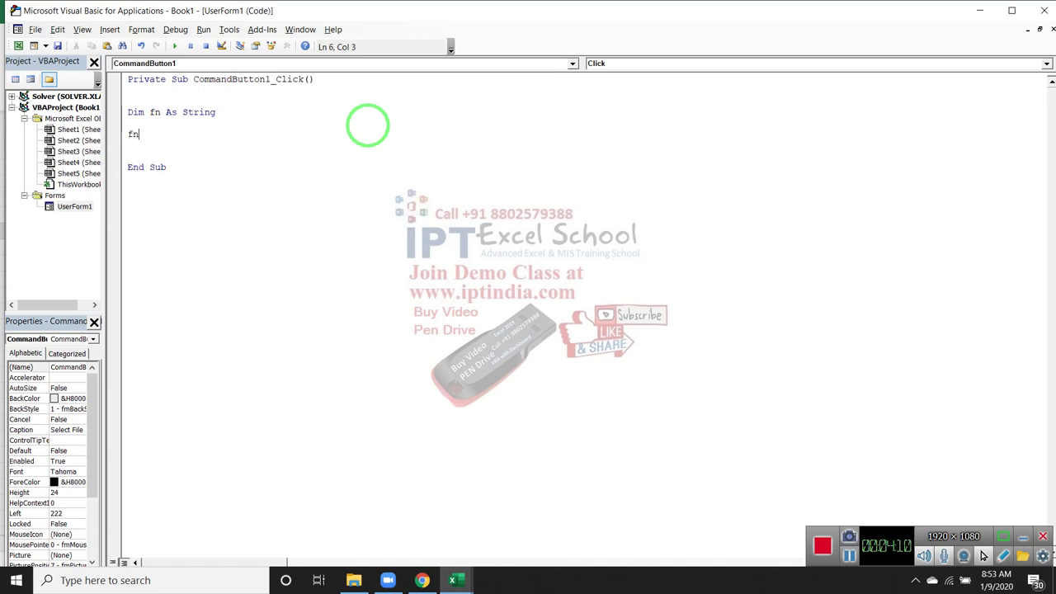
type("=")
type("appl")
type("ication")
type(".")
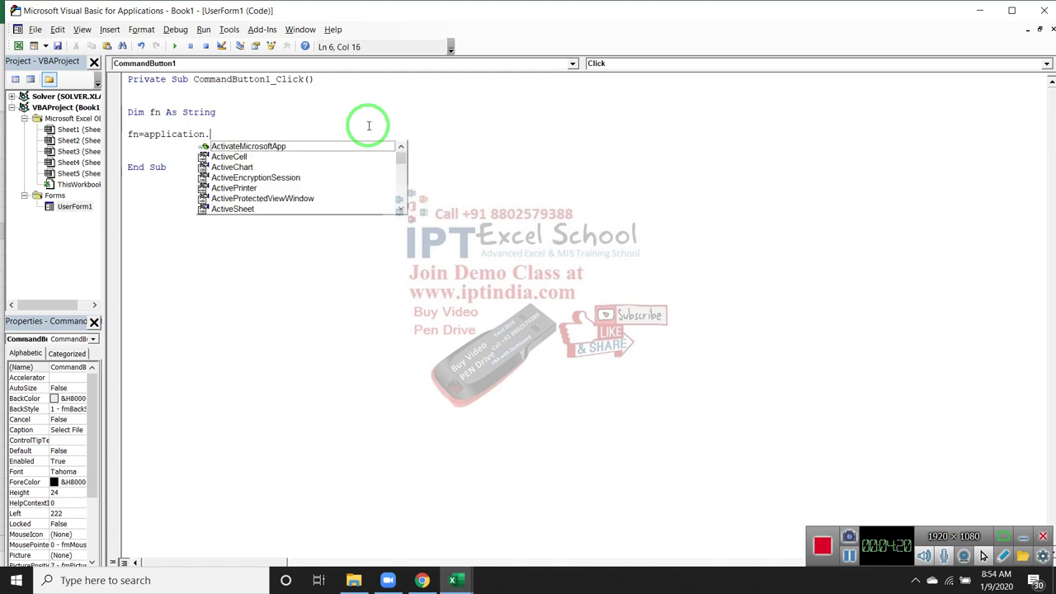
type("get")
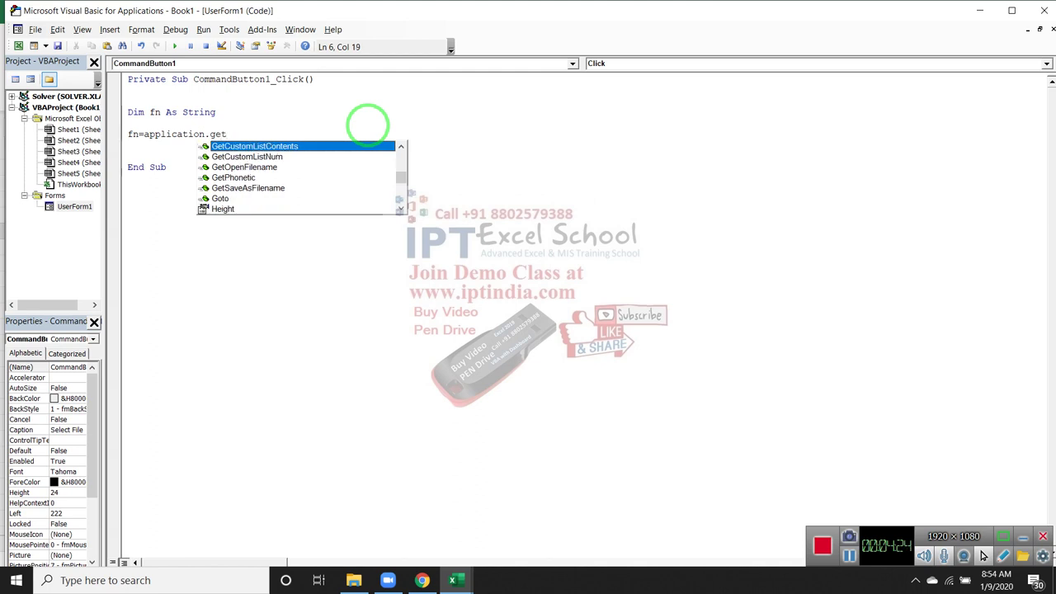
key("Down")
key("Down")
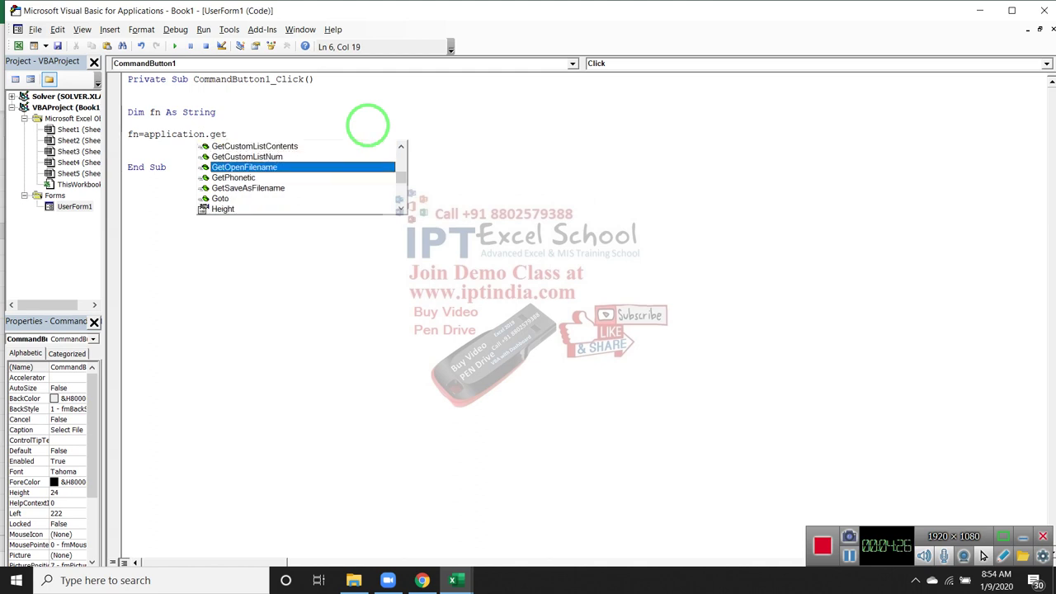
key("Tab")
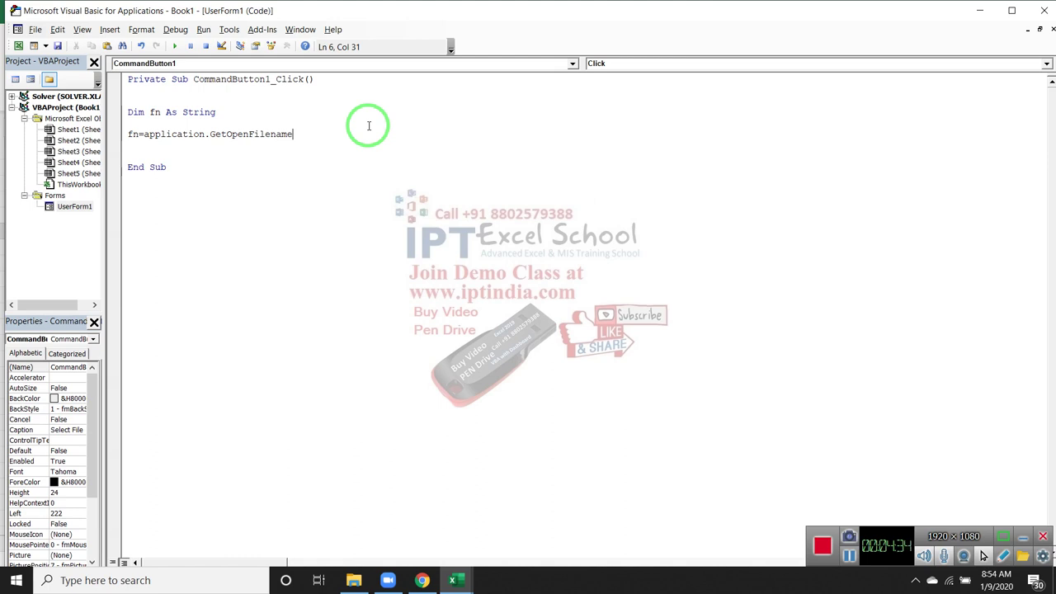
type("(")
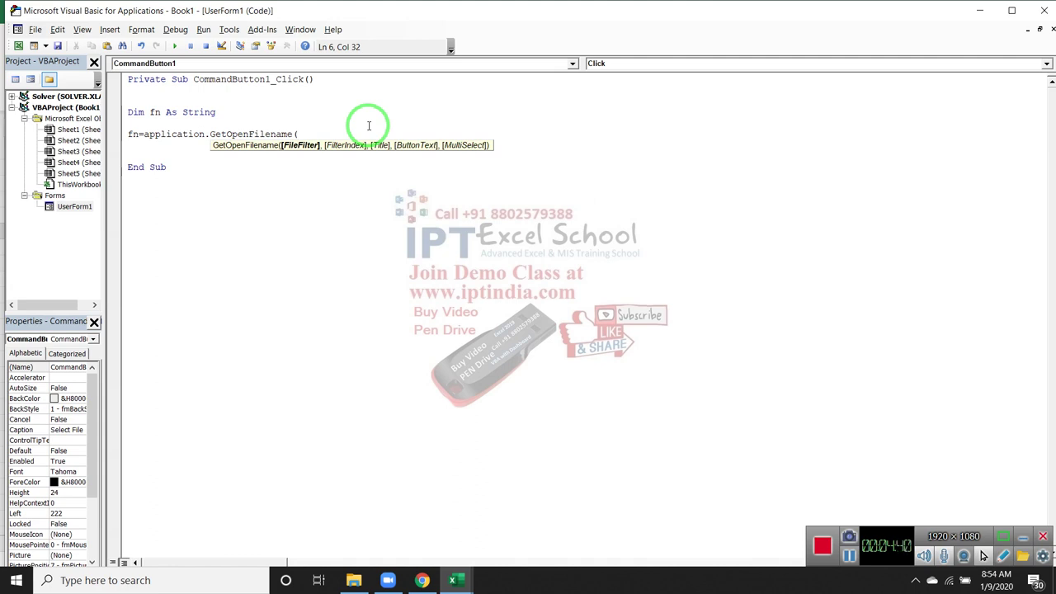
type("\"")
type("*")
key("BackSpace")
type("A")
type("ll File ")
type("(")
type("*.")
type("*)")
type("\"")
type(",")
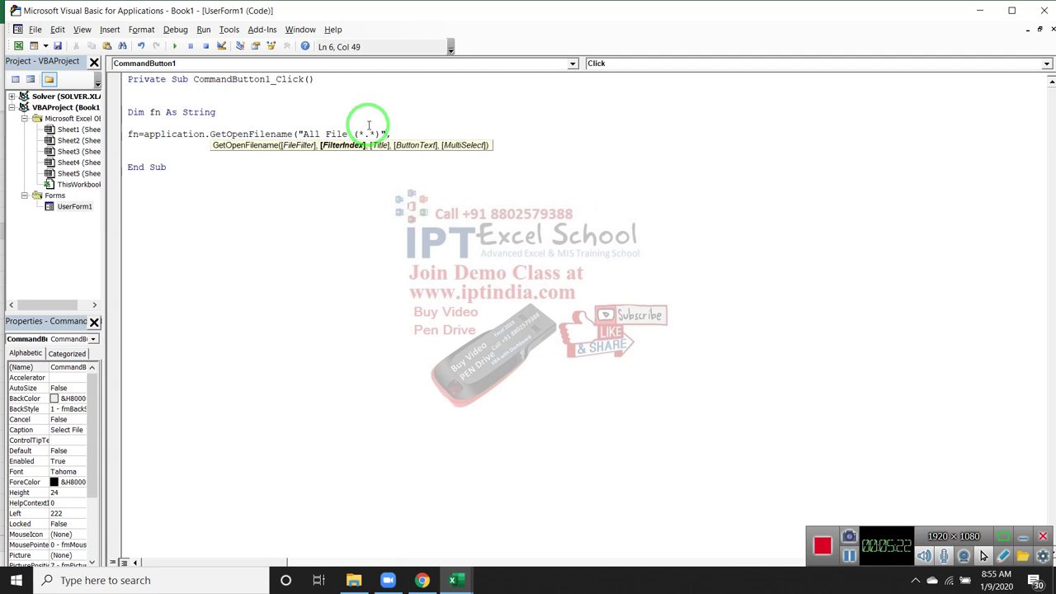
type("1,")
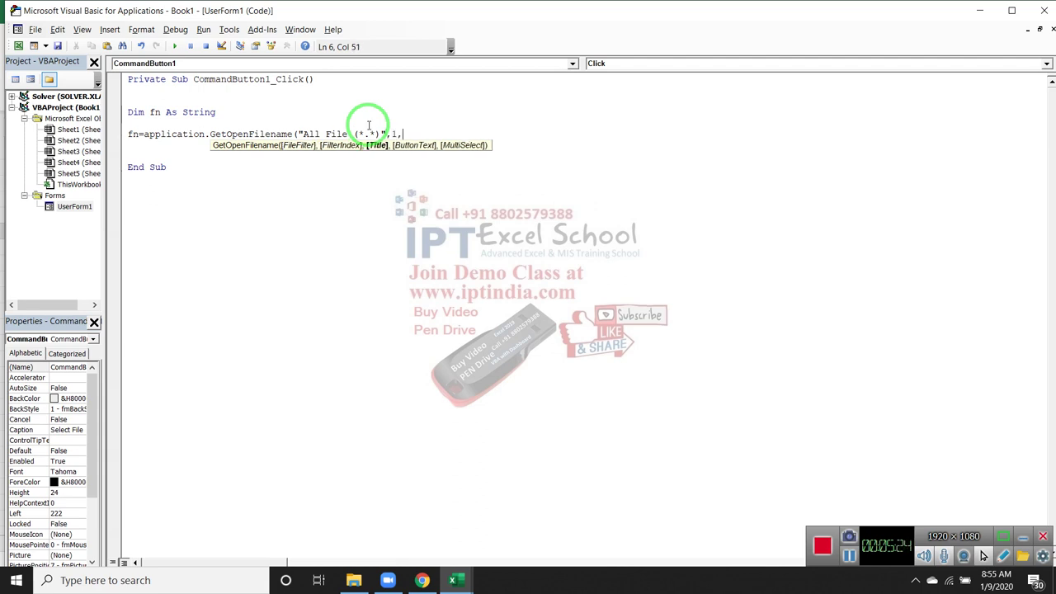
type("\"")
type("Selec")
type("t F")
type("ile")
type("\"")
type(",")
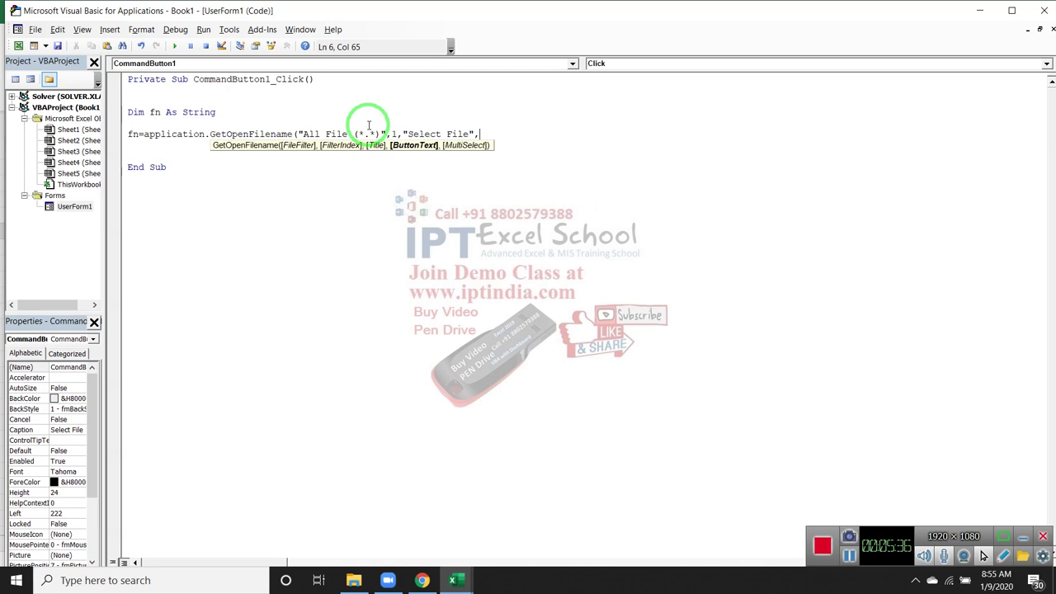
type(",")
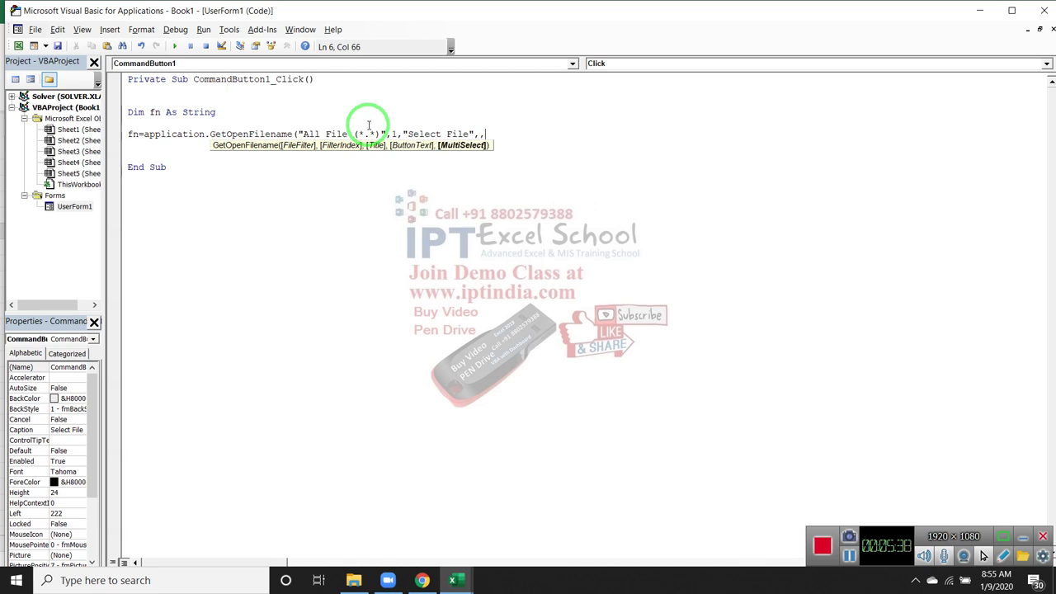
type("true")
type(")")
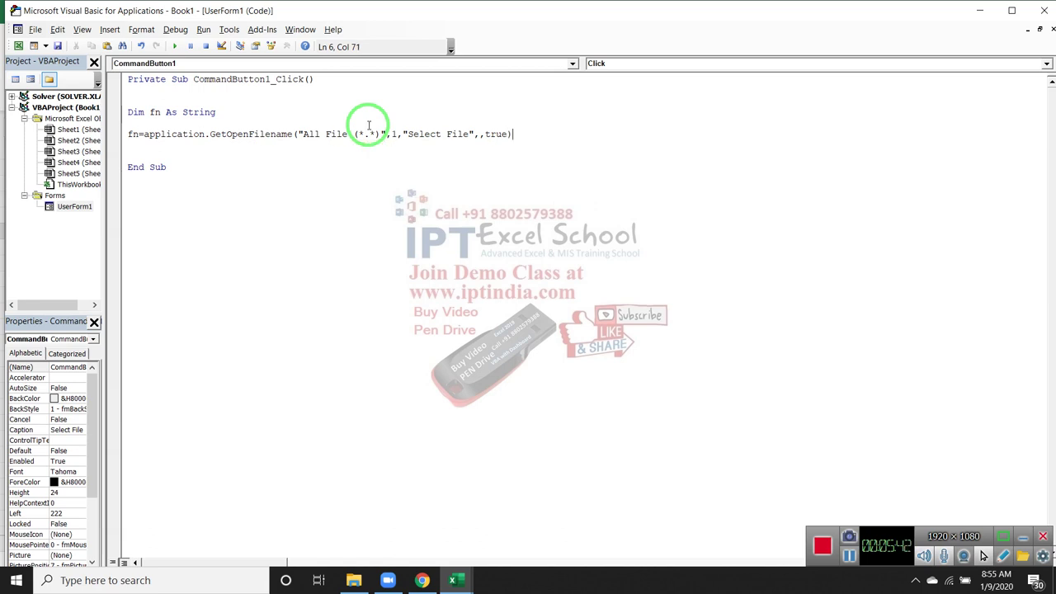
left_click(274, 147)
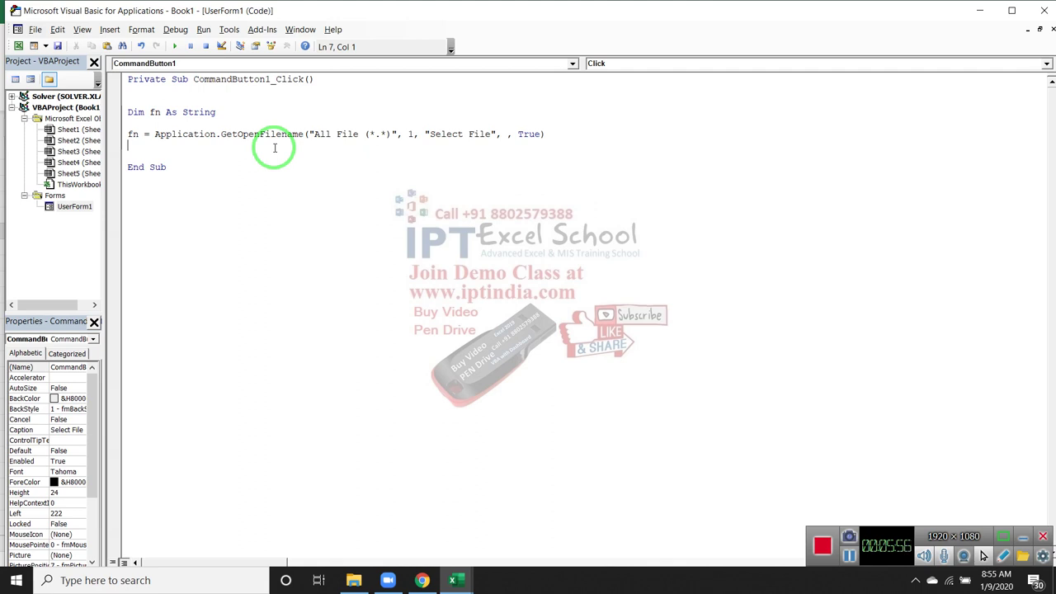
Add the line If Not IsArray(fn) Then below the fn assignment.
mouse_move(271, 148)
left_mouse_down()
mouse_move(205, 87)
mouse_move(162, 134)
left_mouse_up()
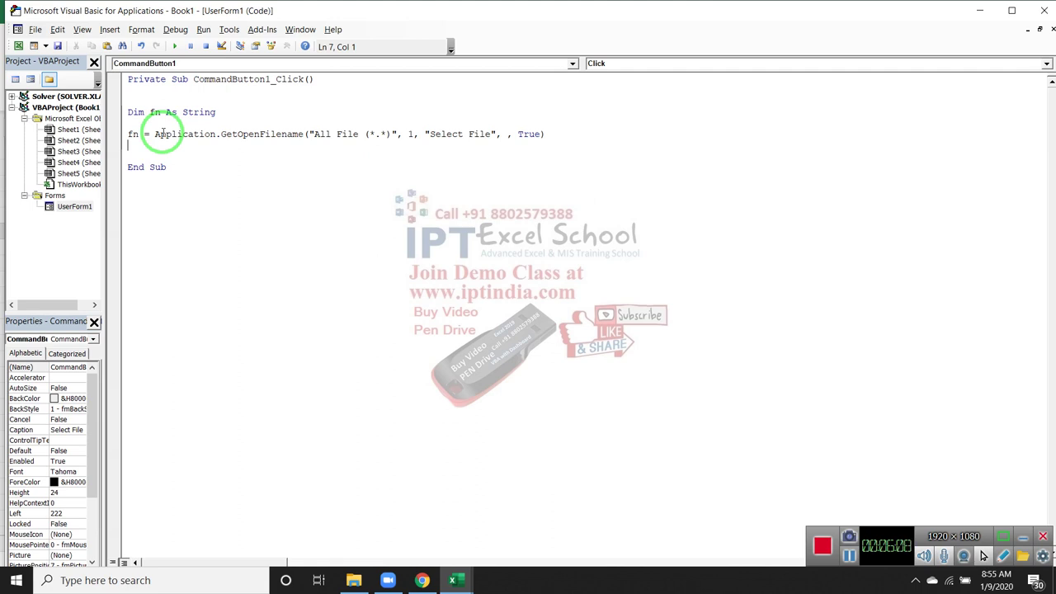
key("Return")
type("if ")
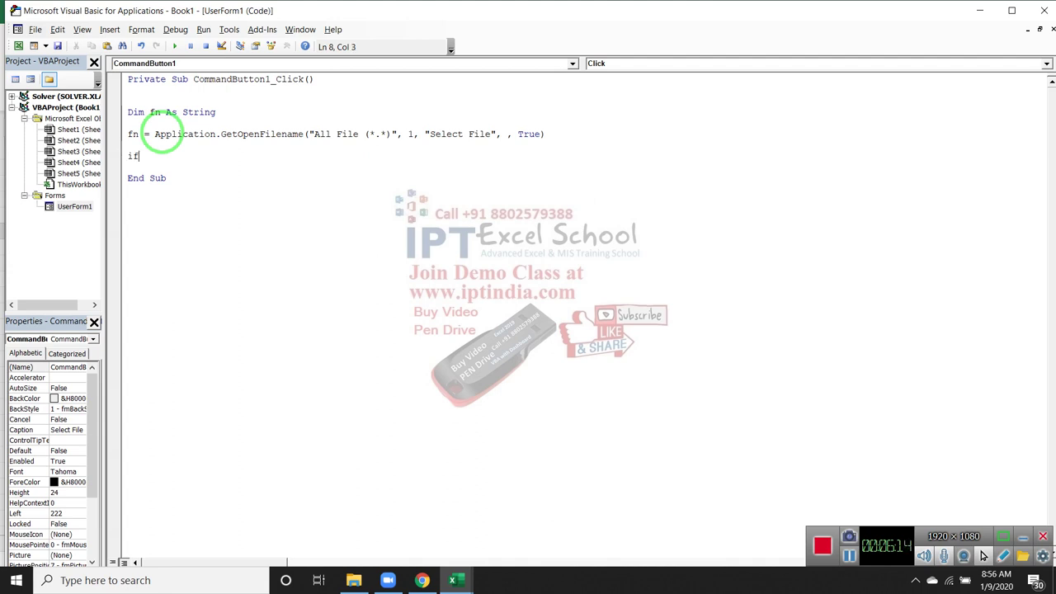
type("no")
type("t ")
type("isarray")
type("(")
key("BackSpace")
key("BackSpace")
type("(fn")
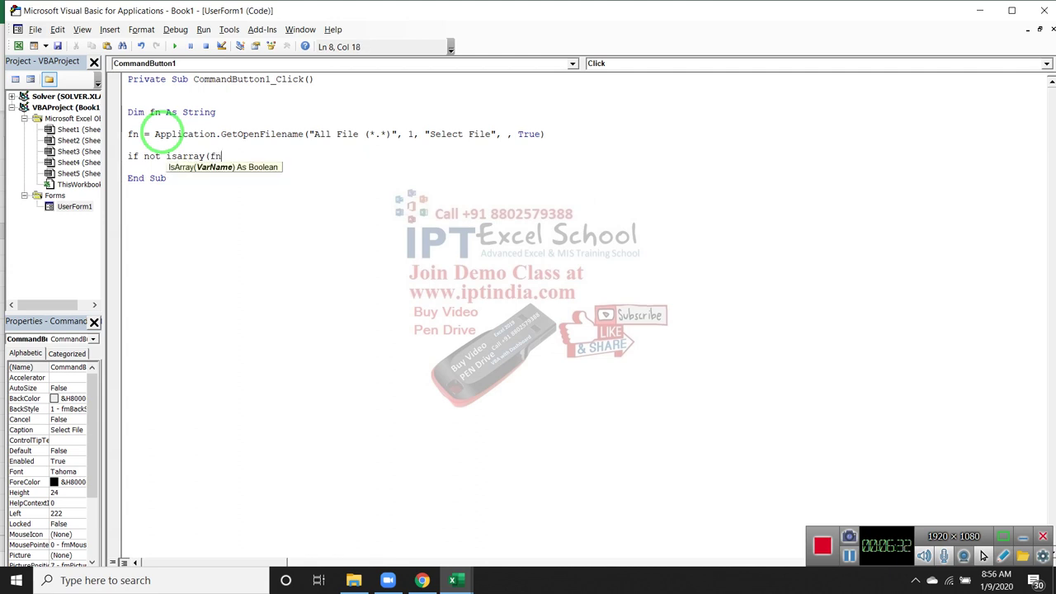
type(")")
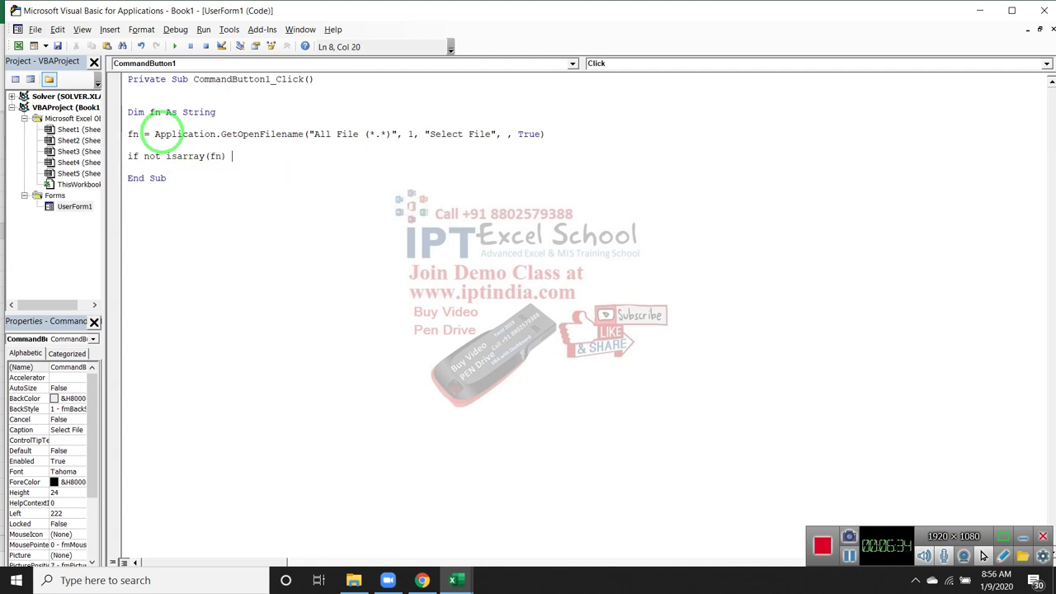
type(" then")
key("Return")
Fill the If block with MsgBox "No File Selected" and Exit Sub, closing it with End If.
type("m")
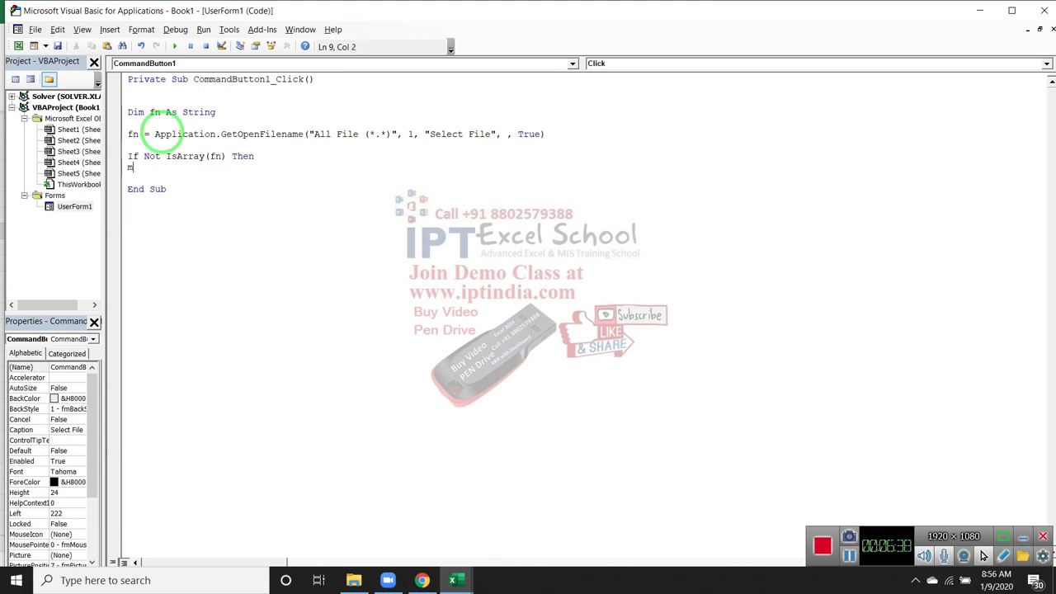
type("sgbo")
type("x ")
type("\"")
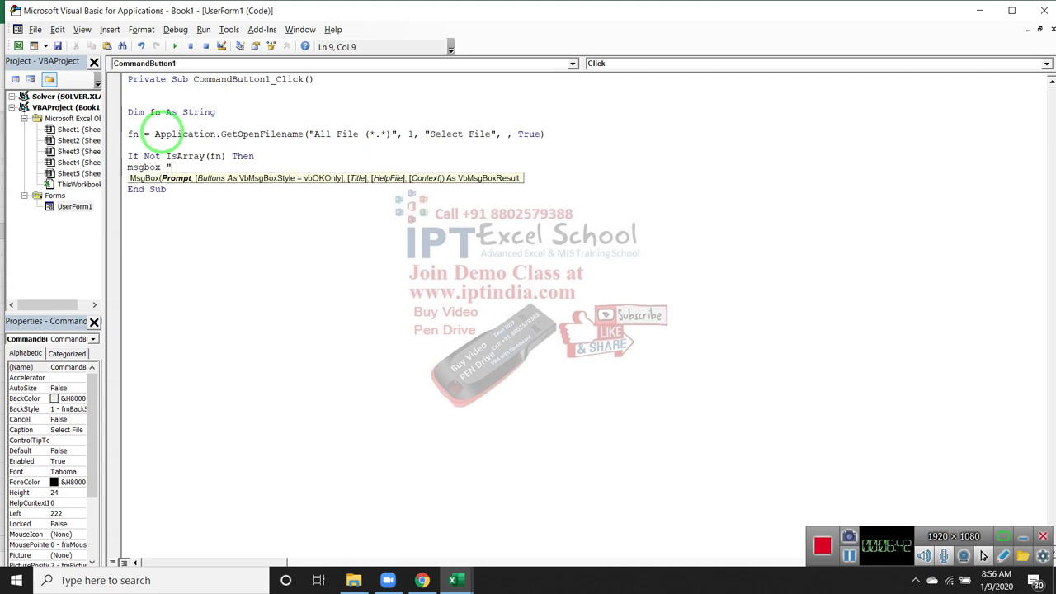
type("No F")
type("ile Sel")
type("ected")
key("Return")
type("exi")
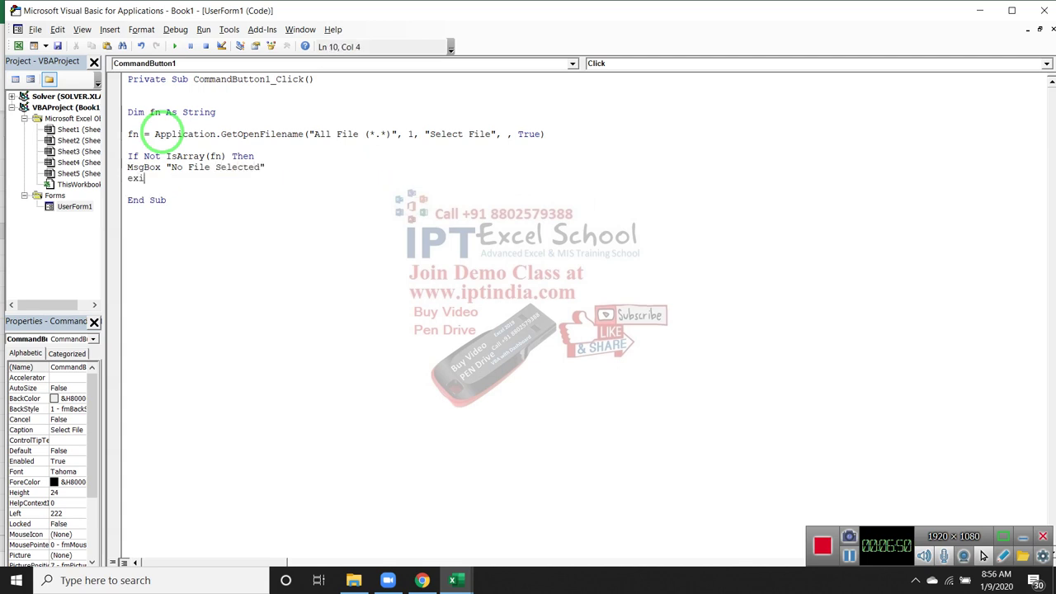
type("t sub")
key("Return")
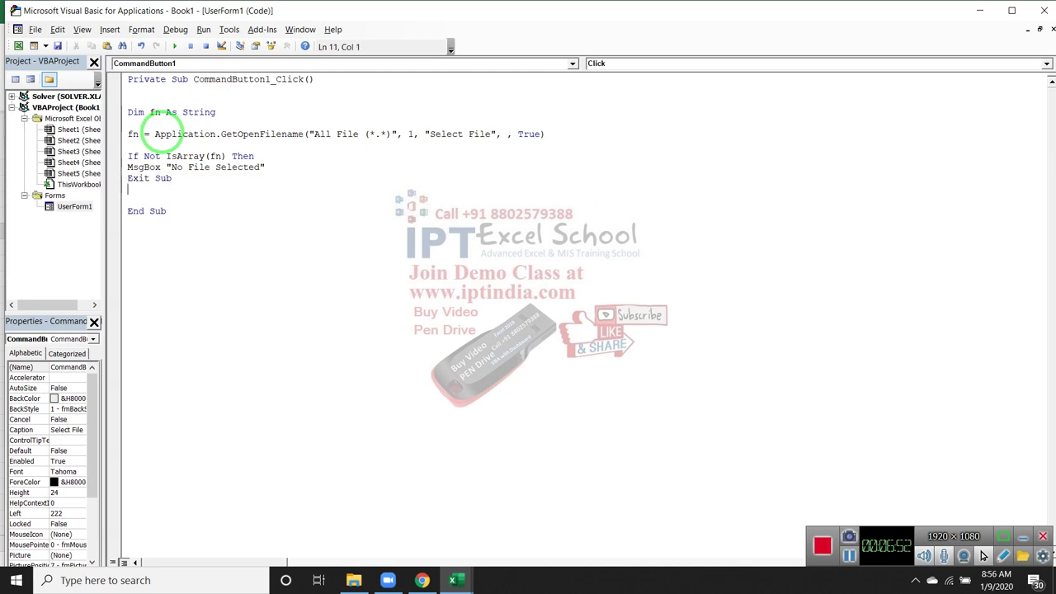
type("end i")
type("f")
key("Return")
key("Return")
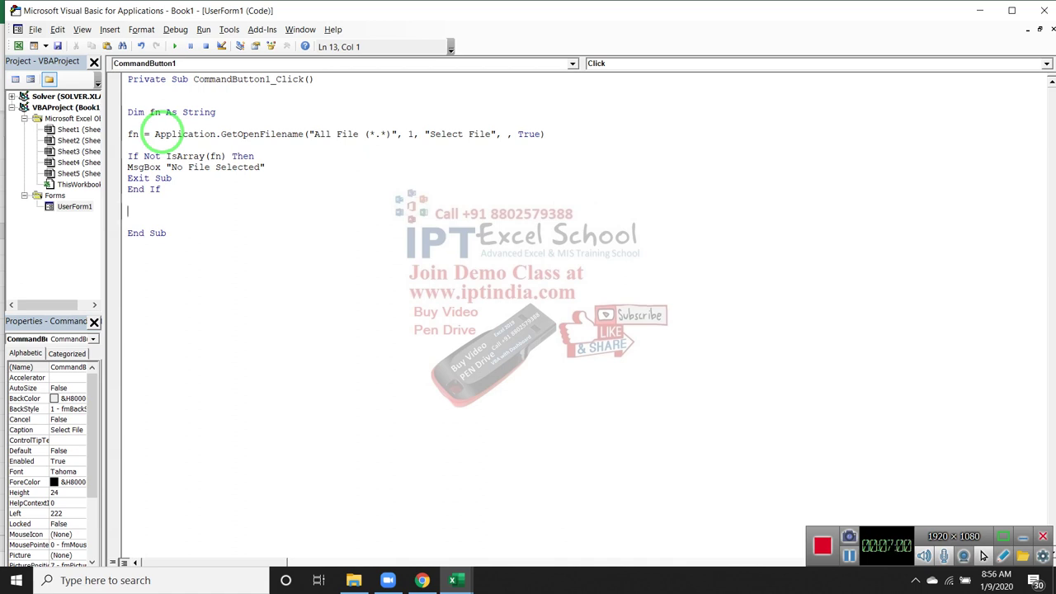
Start a loop: For i = LBound(fn) To UBound(fn).
type("for ")
type("i = ")
type("1")
type("bo")
type("u")
type("nd")
type("(")
type("f")
type("n)")
type(" to ")
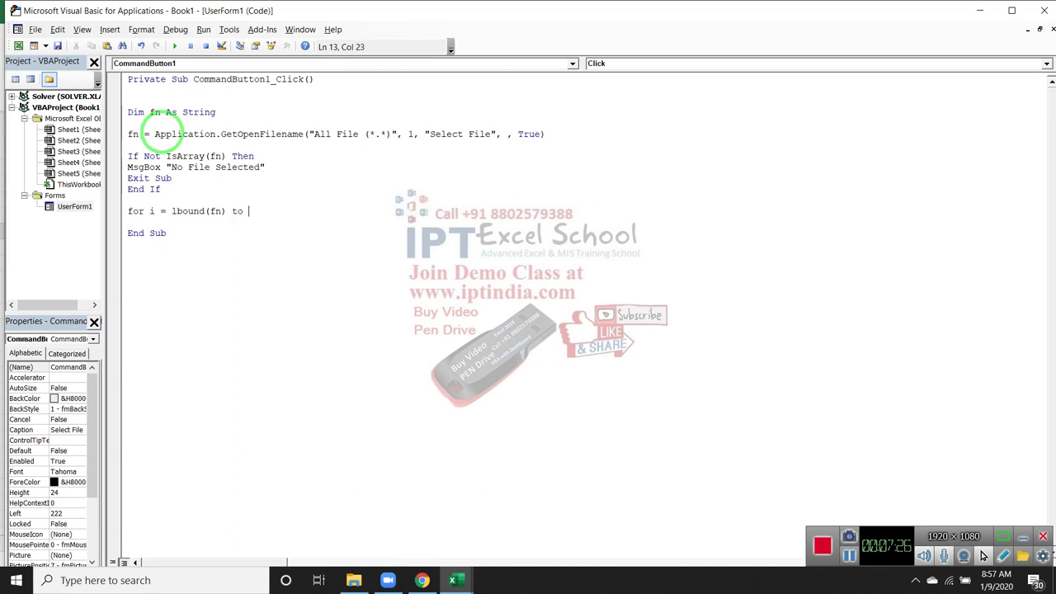
type("ubou")
type("bnd")
key("BackSpace")
key("BackSpace")
key("BackSpace")
type("nd")
type("(fn")
type(")")
key("Return")
key("Return")
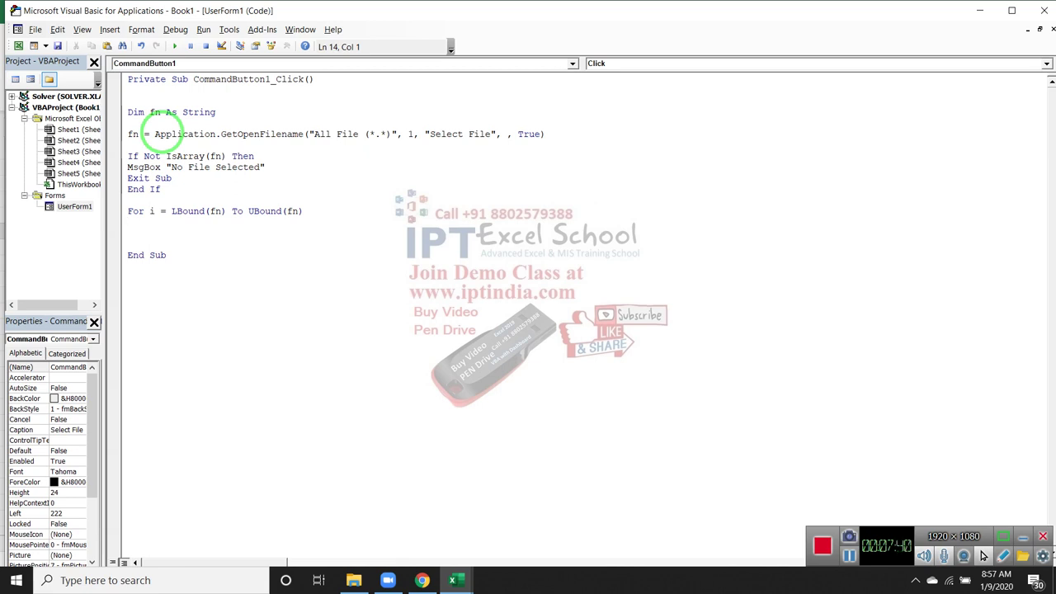
Add Me.ListBox1.AddItem fn(i) inside the loop and close it with Next i.
type("me.")
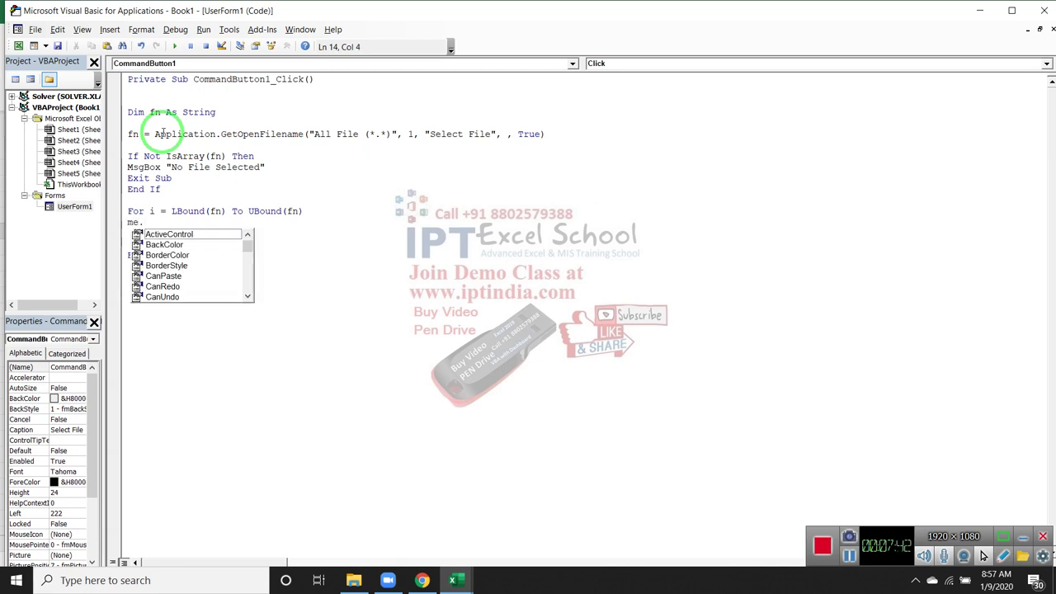
type("l")
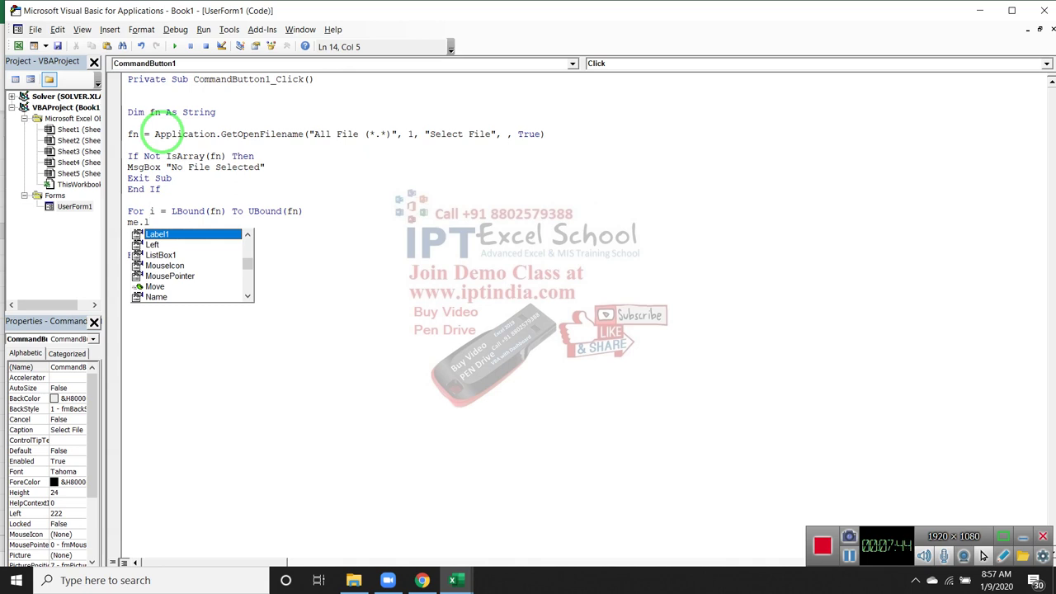
key("Down")
key("Down")
key("Tab")
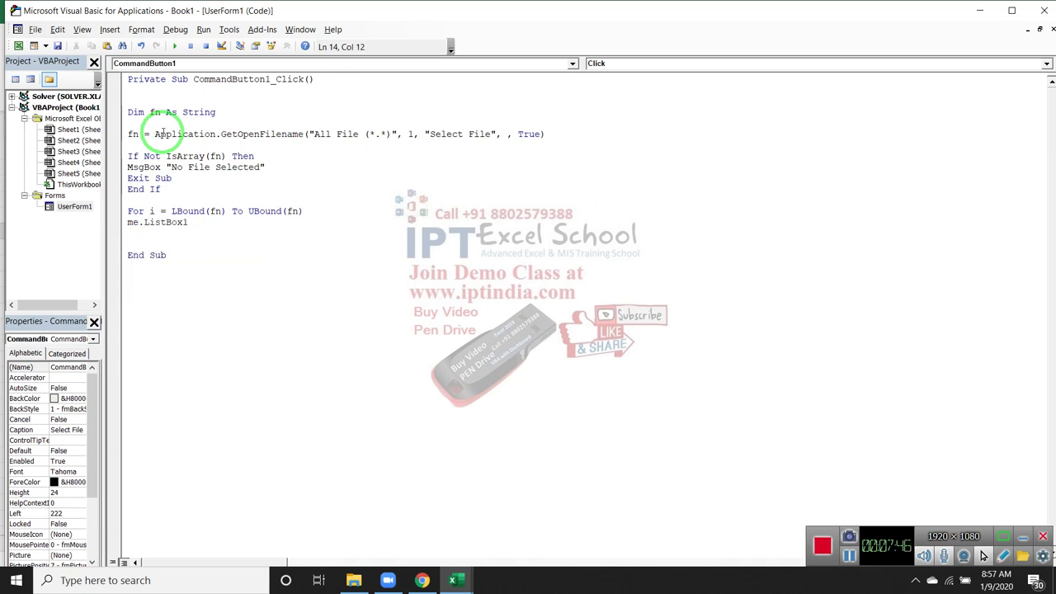
type(".")
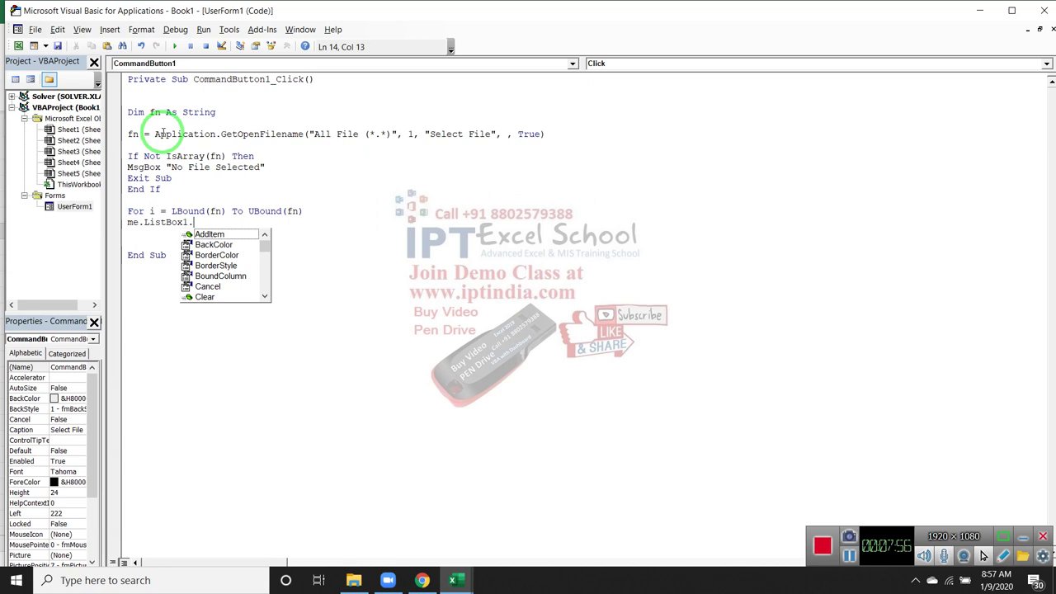
key("Tab")
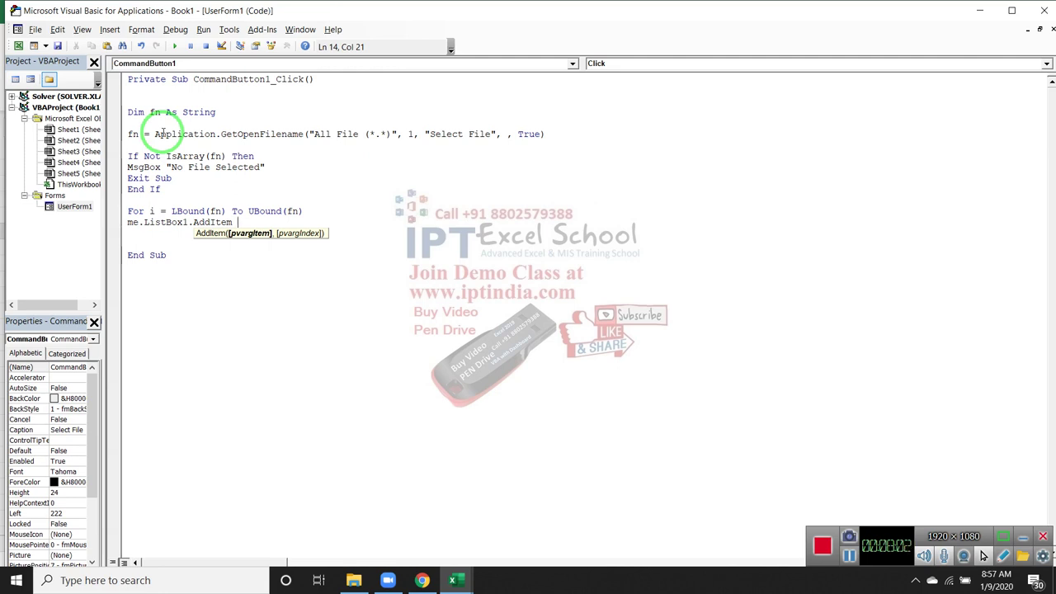
type("fn")
type("(")
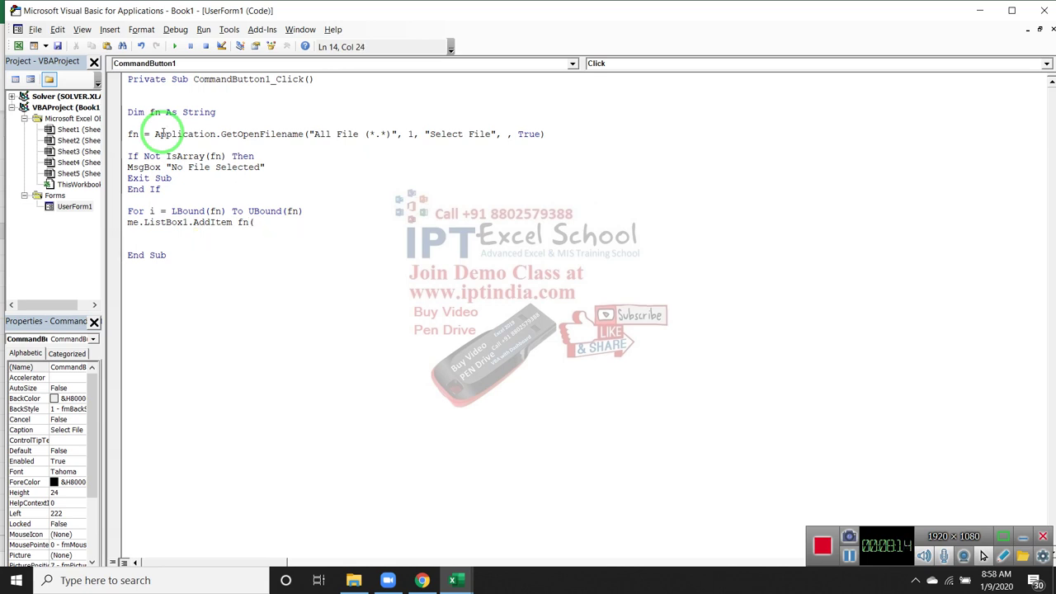
type("i")
type(")")
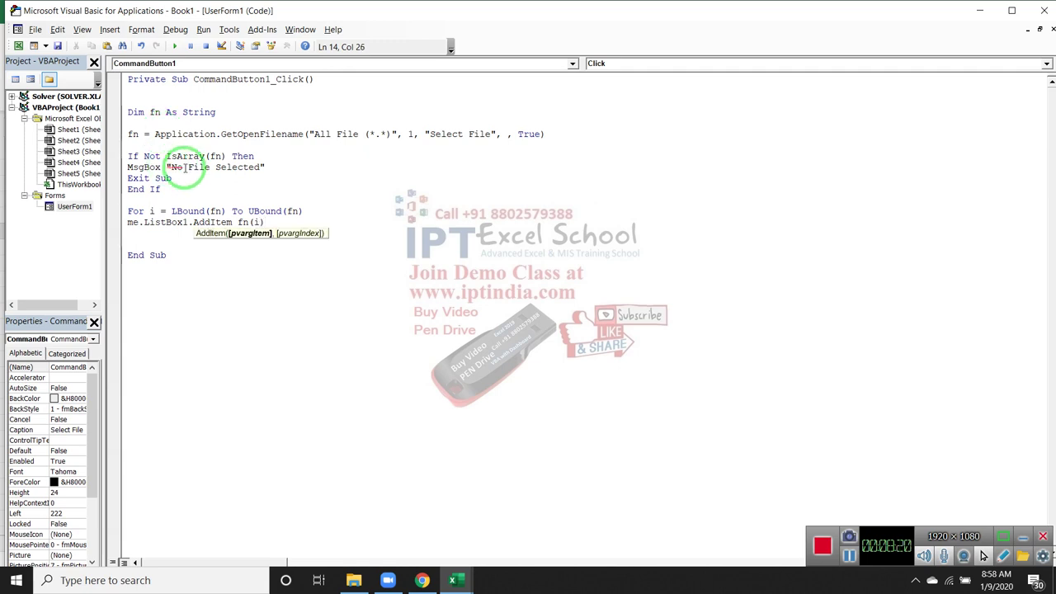
left_click(157, 238)
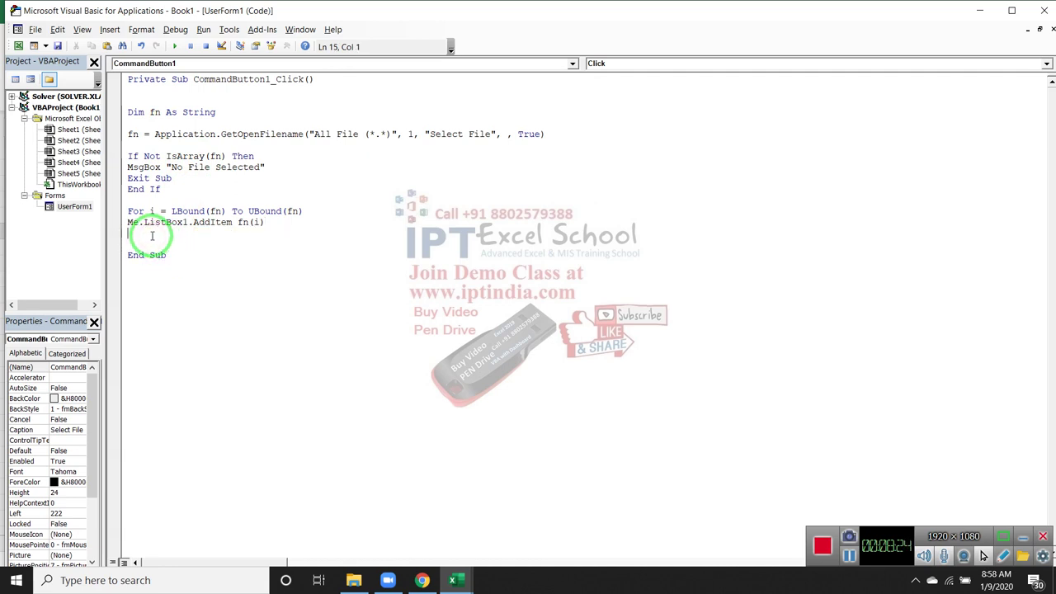
type("next i")
key("Down")
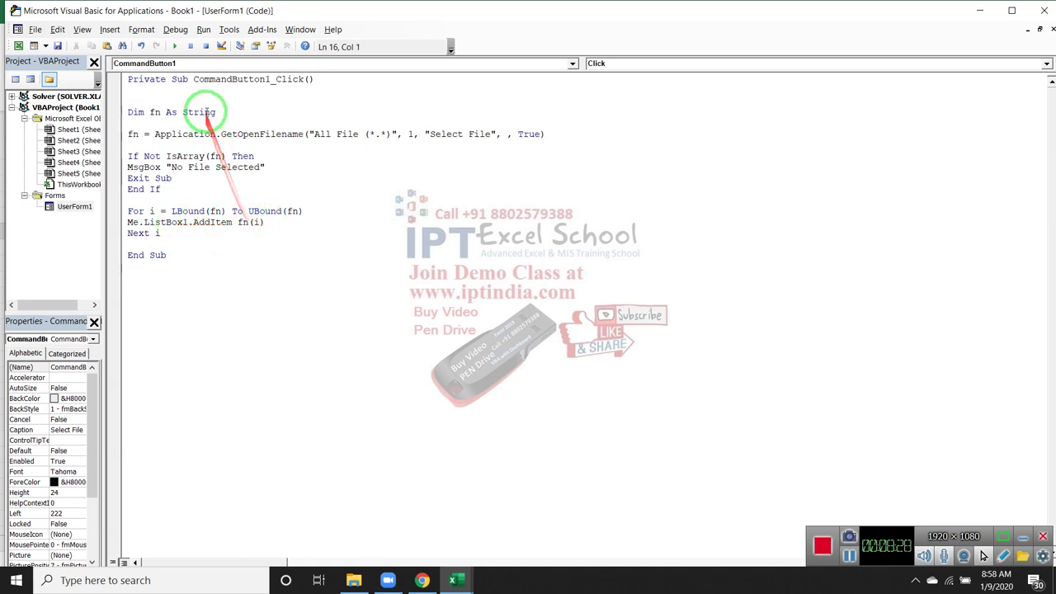
Change fn's declaration type from String to Variant.
double_click(207, 111)
key("BackSpace")
key("ctrl+space")
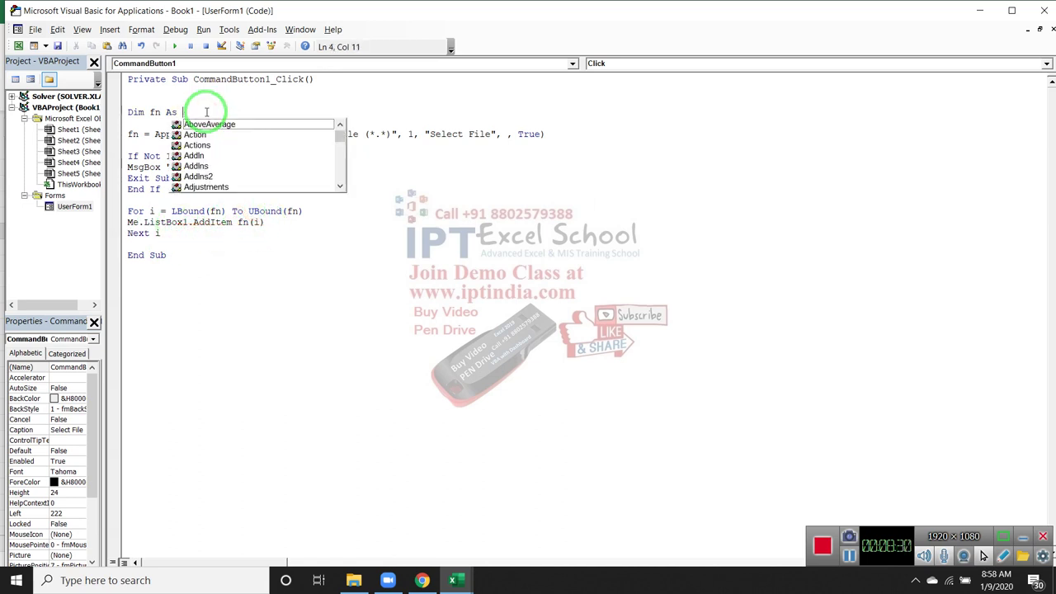
type("var")
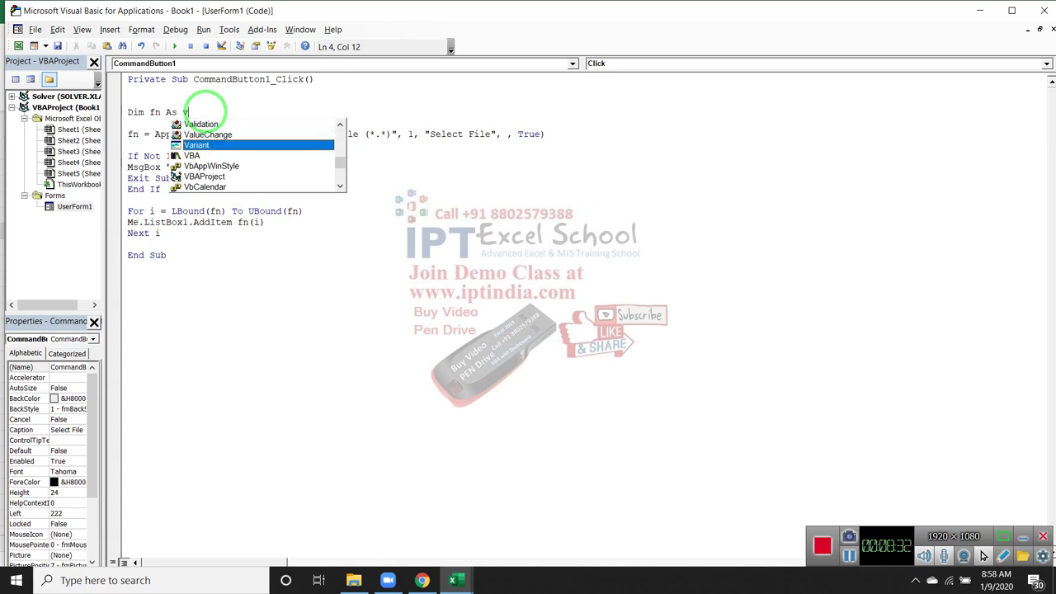
key("Tab")
left_click(369, 169)
left_click(370, 204)
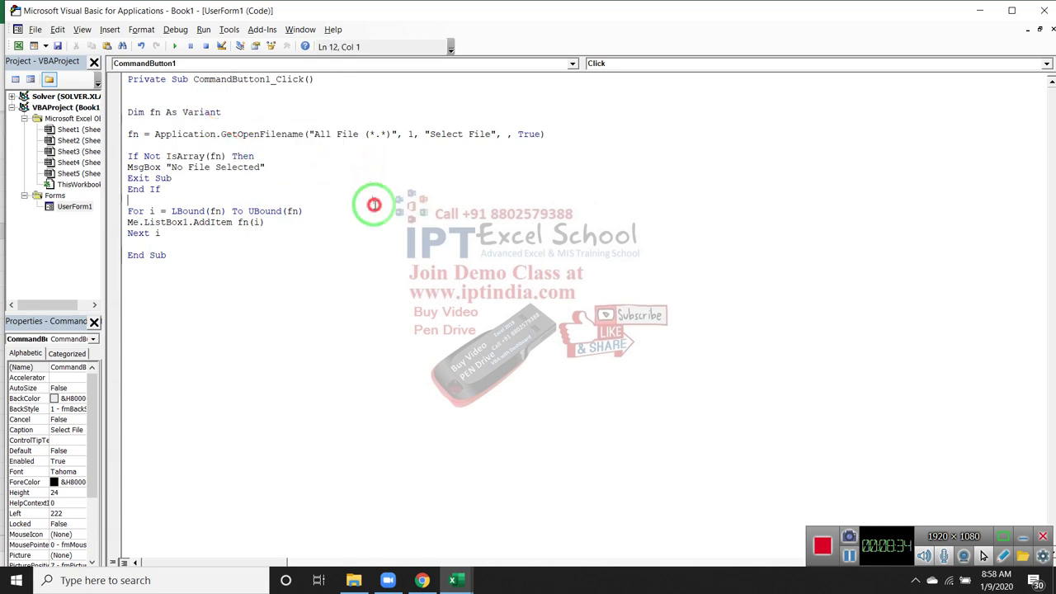
Run UserForm1, try Select File, and debug the resulting run-time error 1004.
left_click(71, 207)
double_click(71, 207)
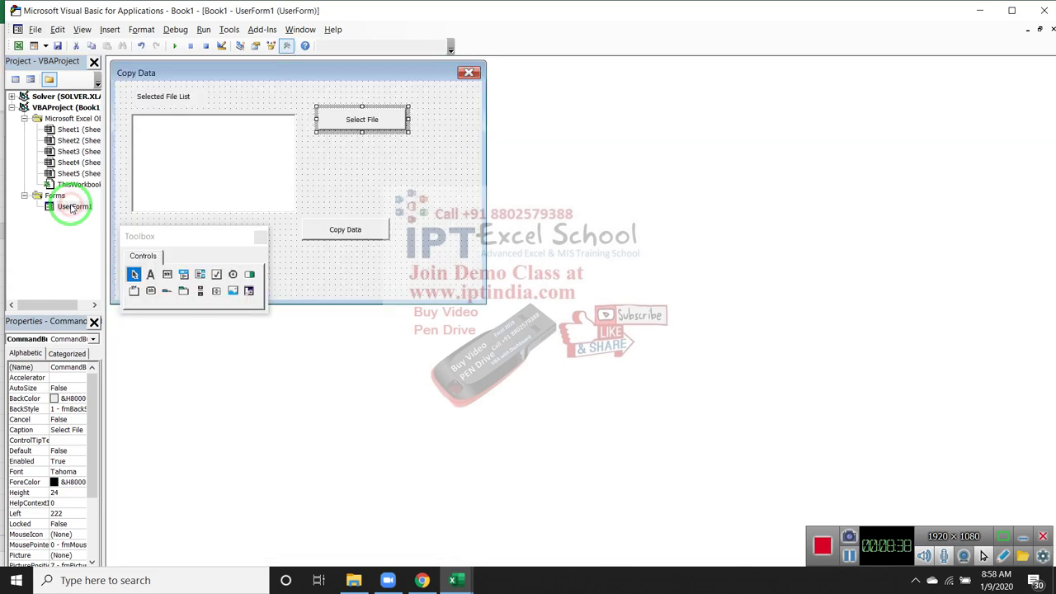
left_click(173, 46)
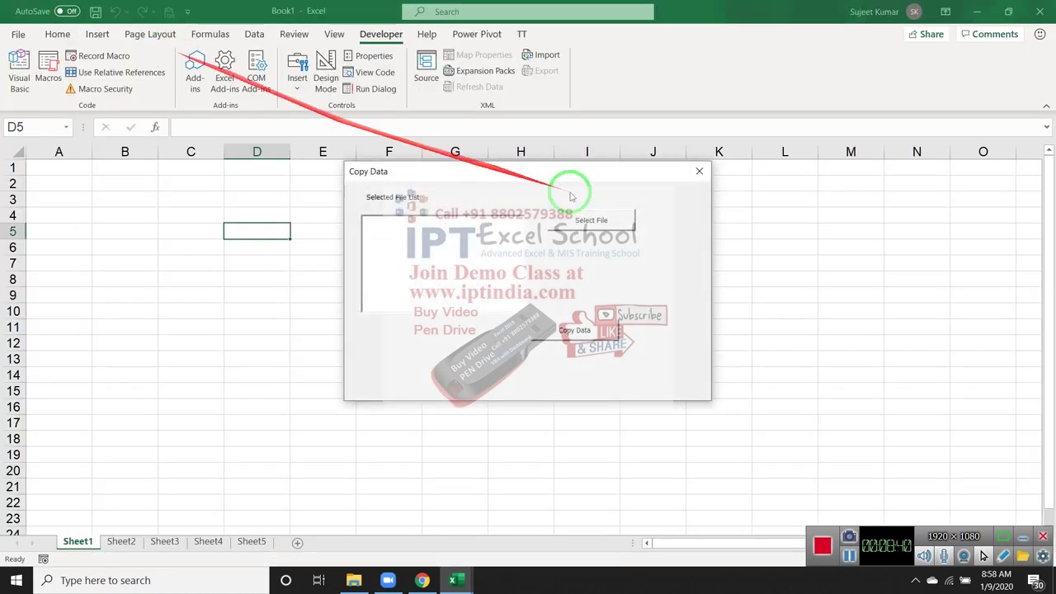
left_click(592, 221)
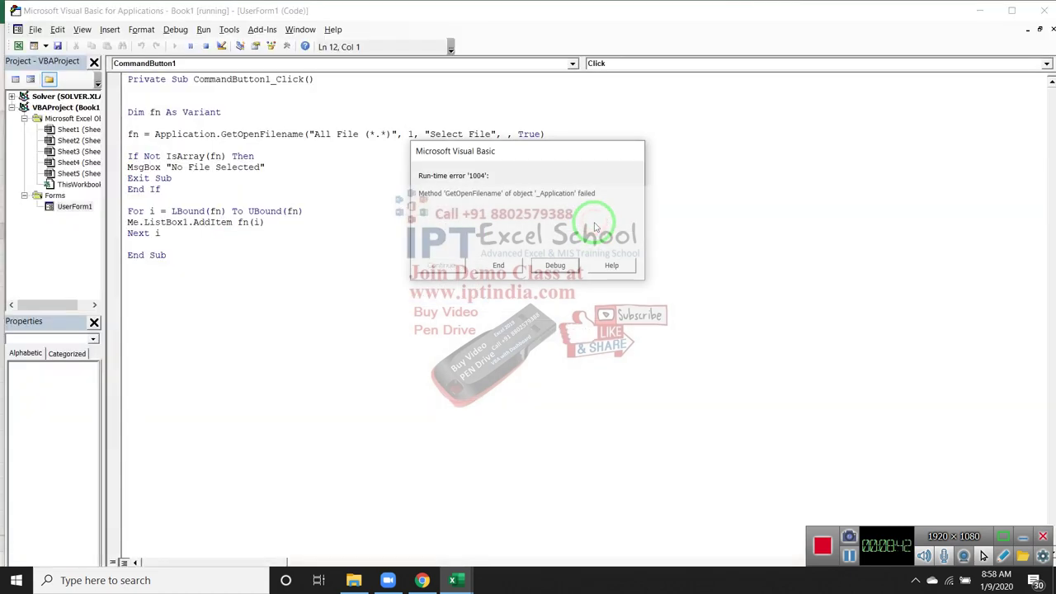
left_click(555, 264)
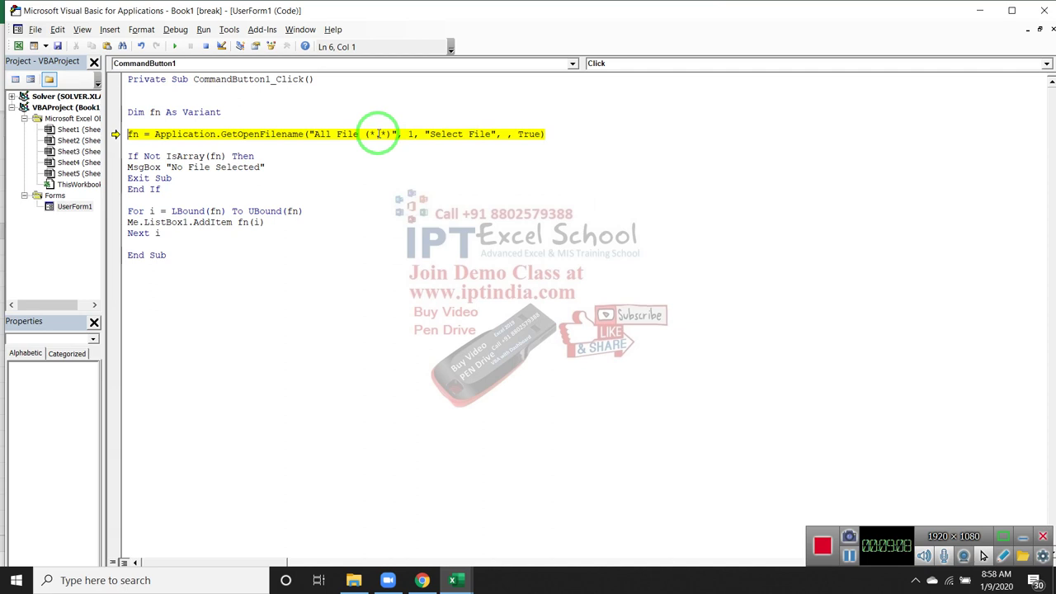
Append ,*.* after (*.*) so the GetOpenFilename filter reads "All File (*.*),*.*".
left_click(391, 134)
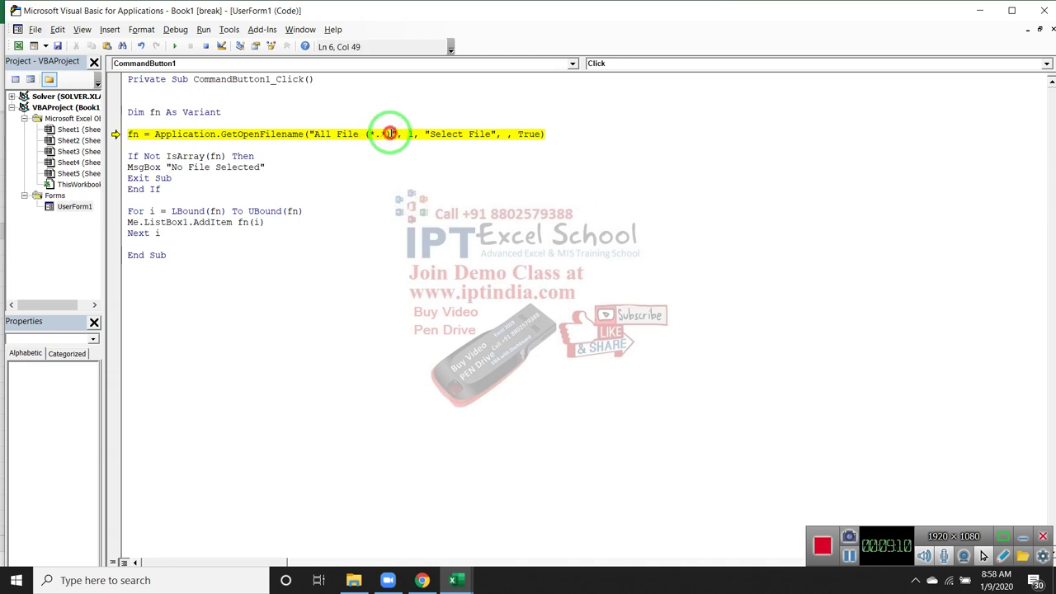
type(",")
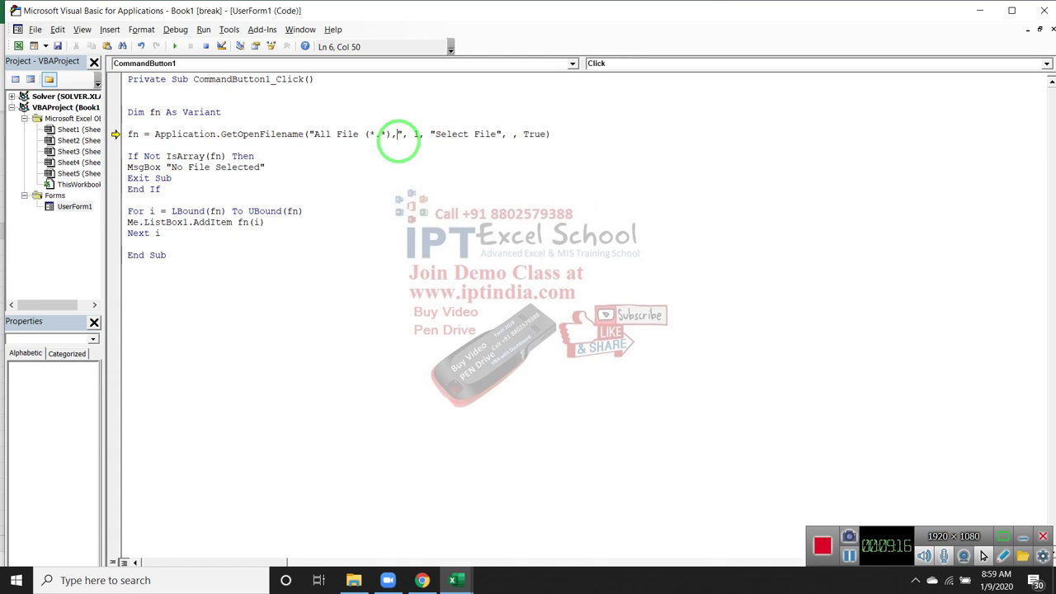
type("*.*")
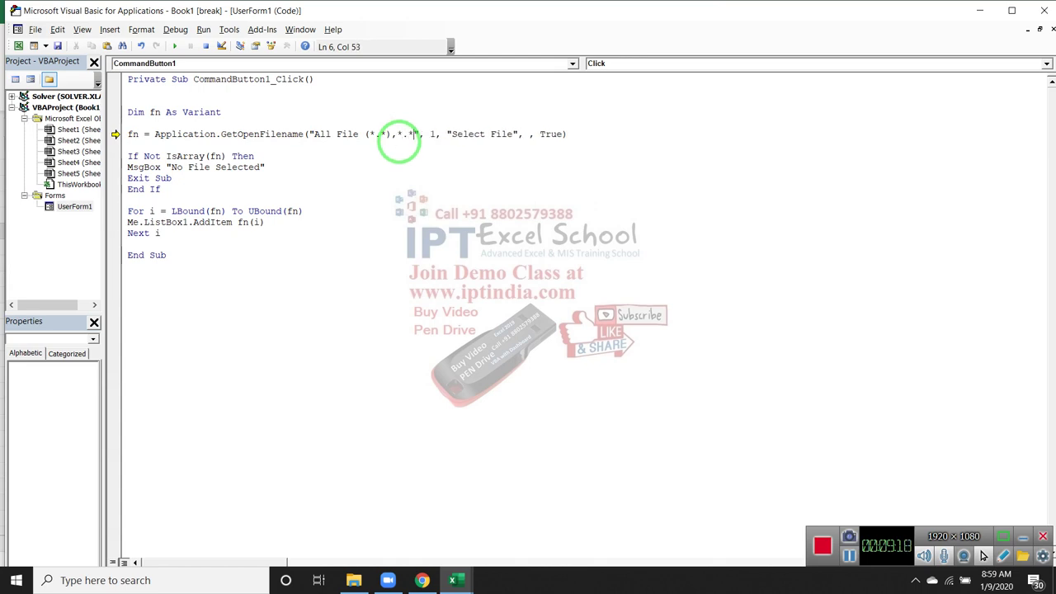
left_click(400, 165)
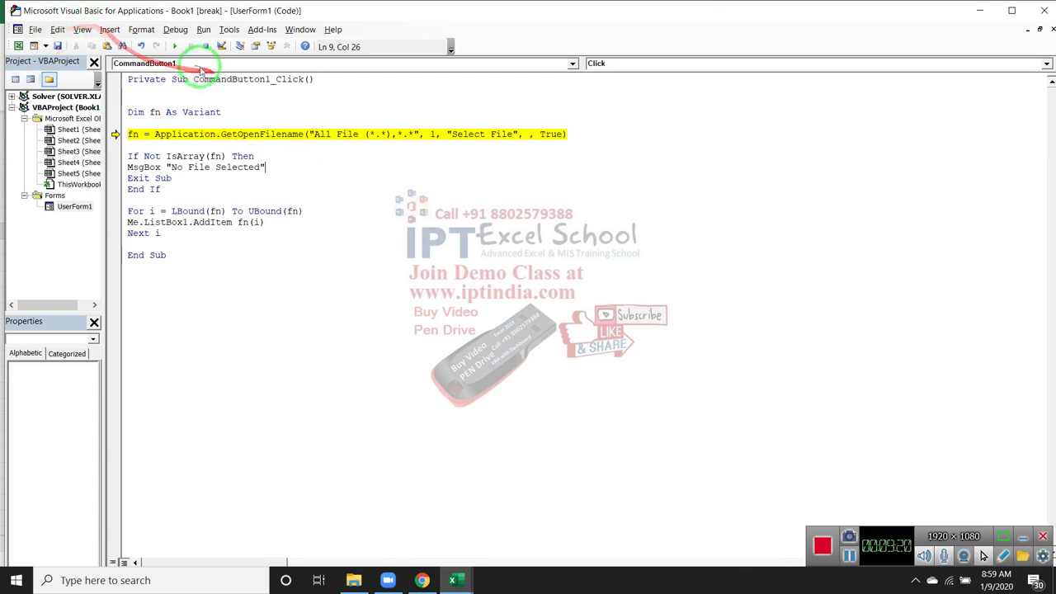
Resume the form and browse the file picker to Desktop > New folder > Data.
left_click(176, 47)
left_click(502, 201)
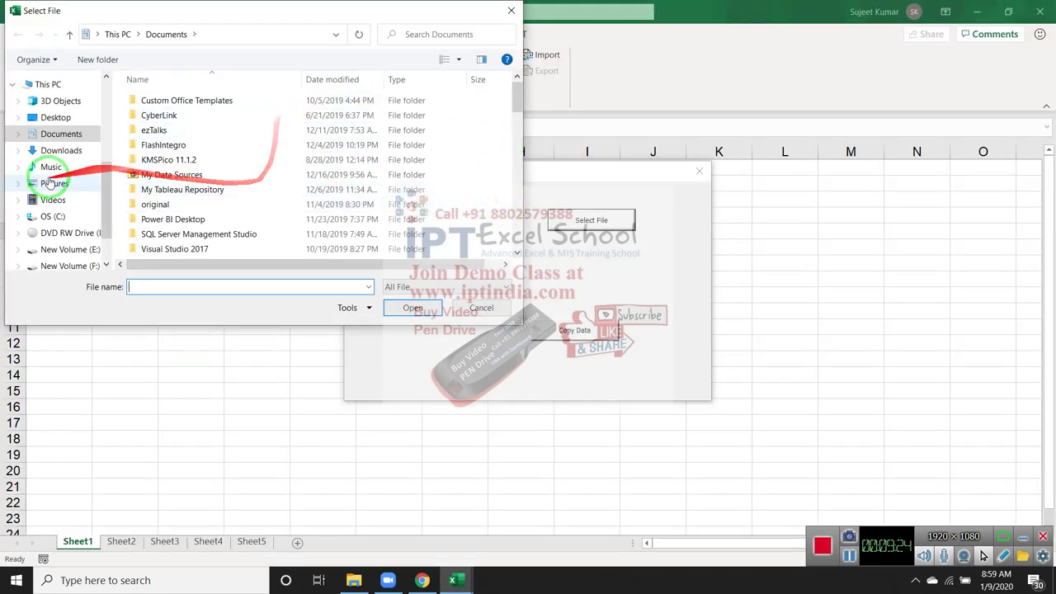
left_click(56, 117)
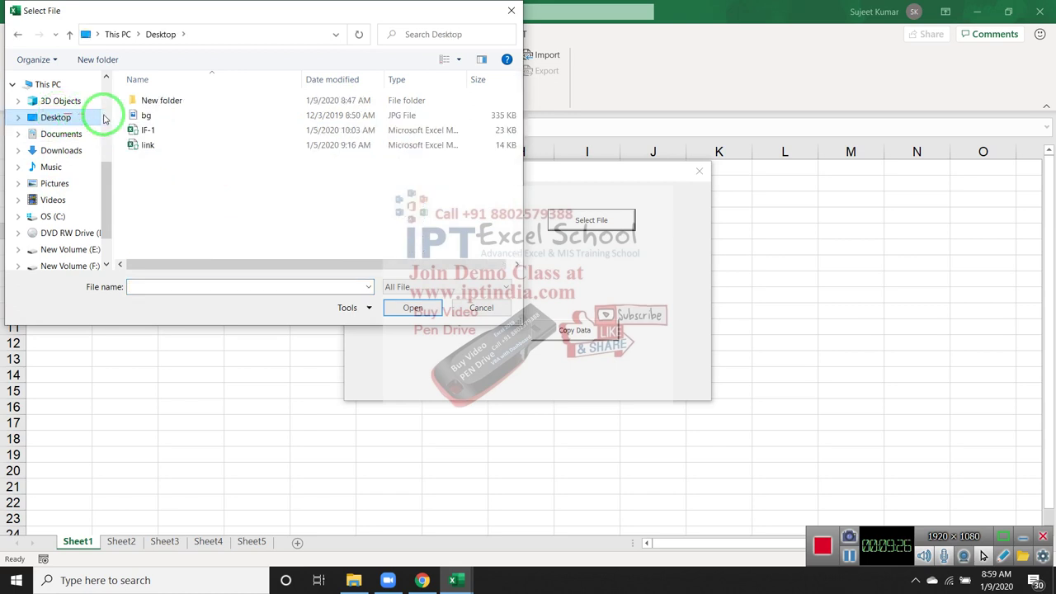
double_click(162, 101)
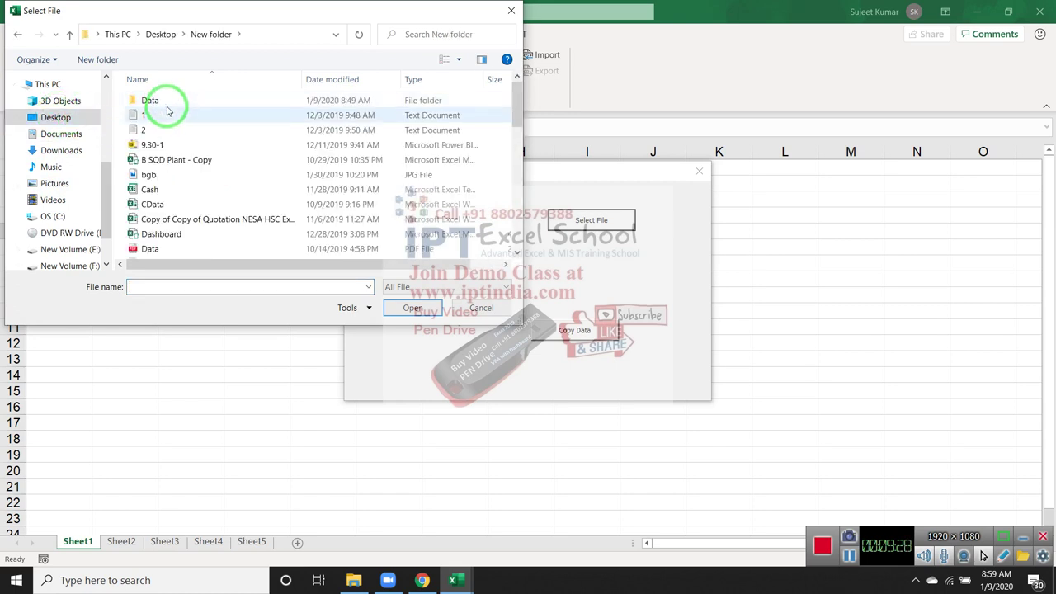
left_click(168, 103)
double_click(168, 103)
Multi-select files 1, 3, 4 and 6 and load them into the form's list.
left_click(164, 100)
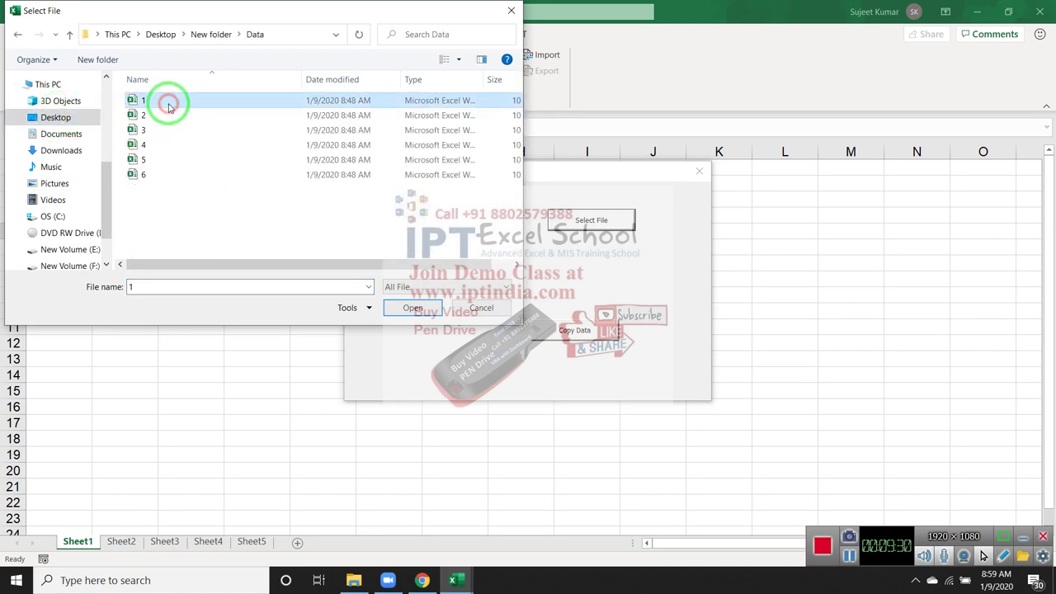
left_click(174, 145, "ctrl")
left_click(165, 174, "ctrl")
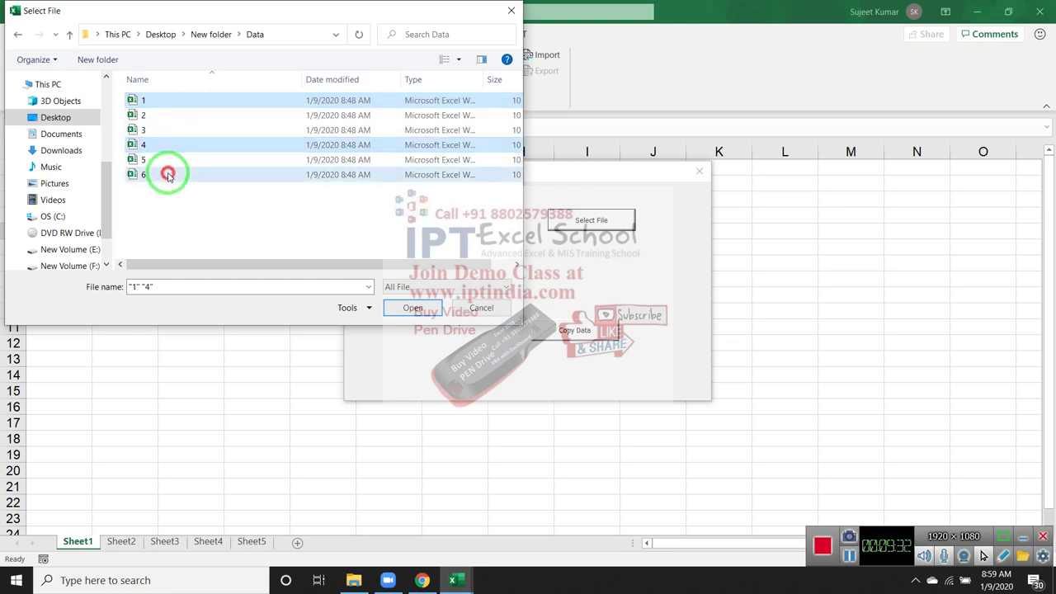
left_click(162, 132, "ctrl")
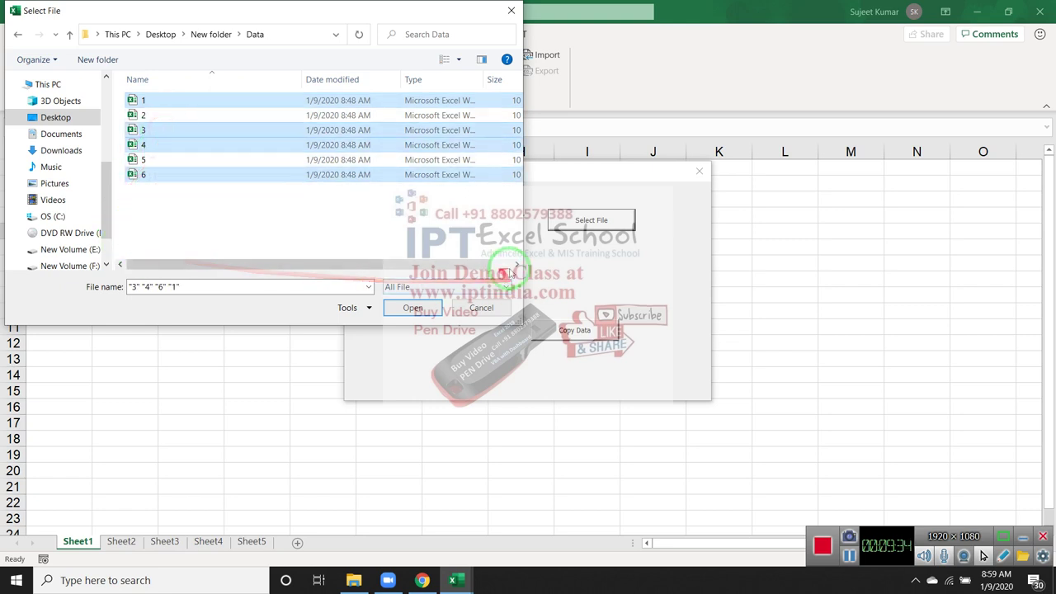
left_click(412, 308)
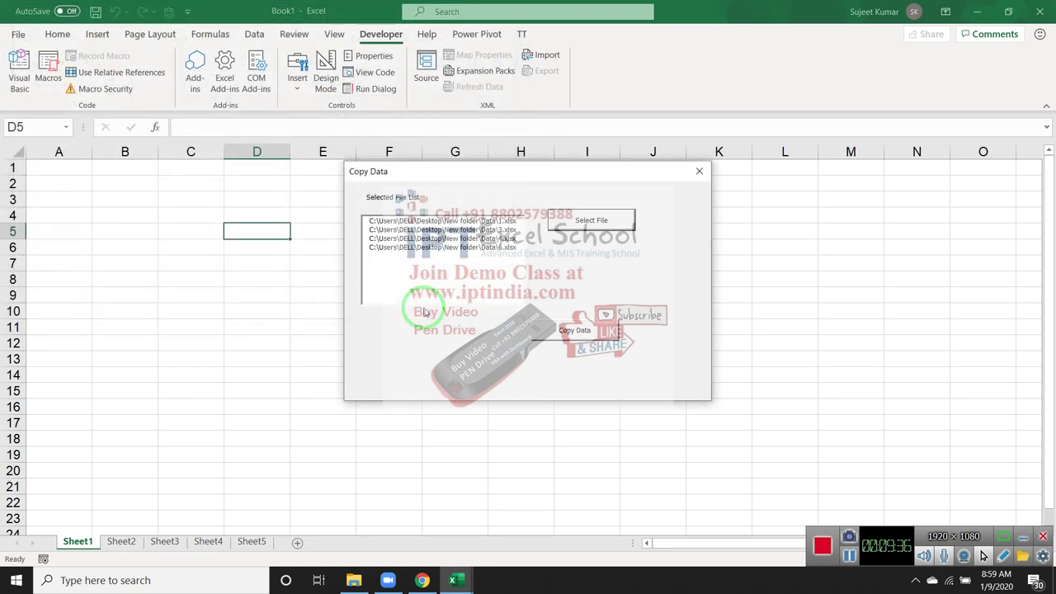
left_click(404, 238)
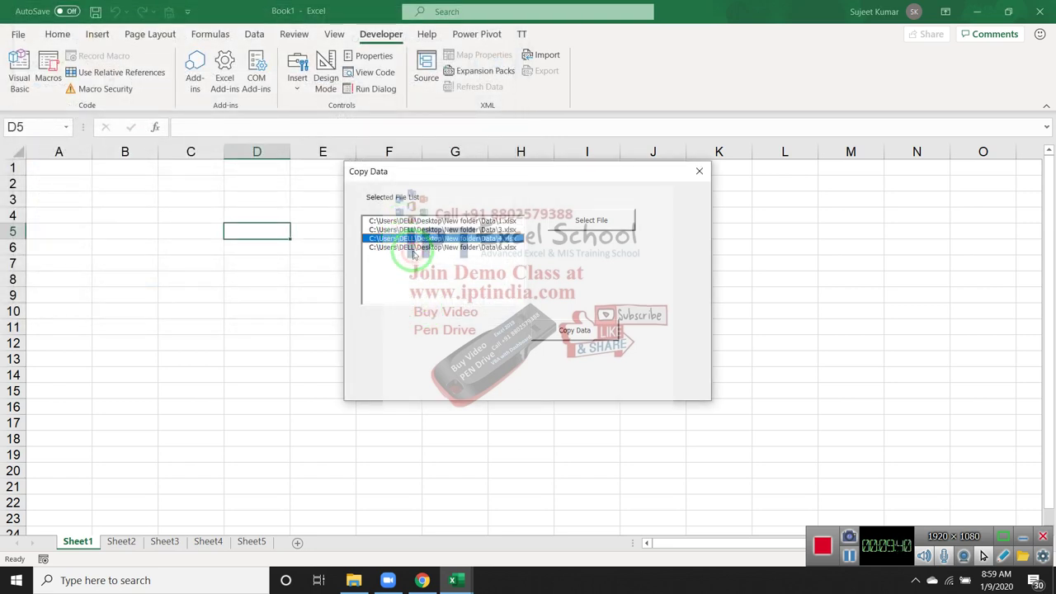
left_click(412, 248)
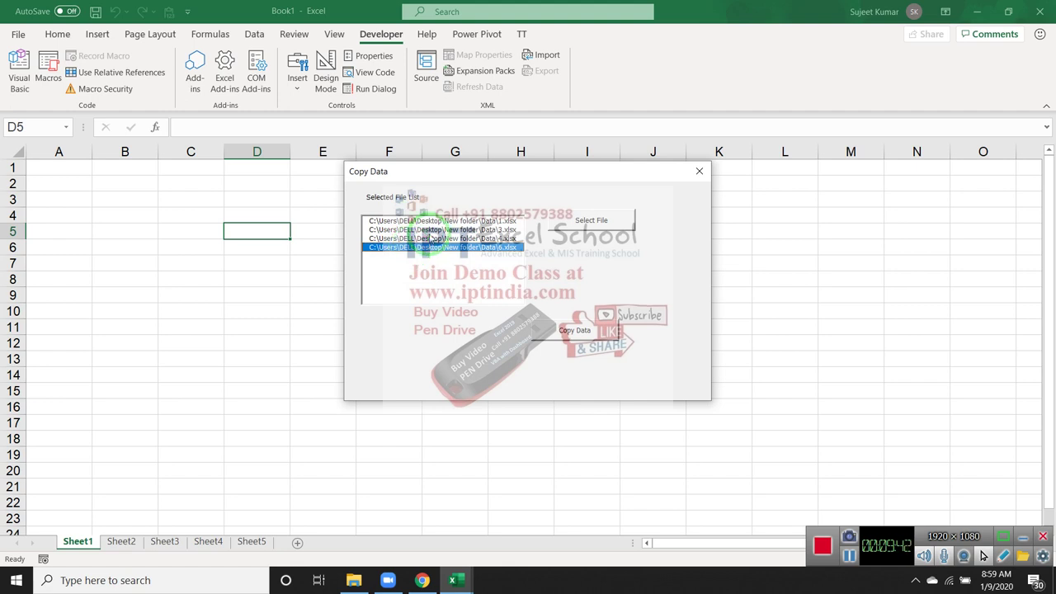
left_click(416, 238)
left_click(434, 220)
left_click(443, 230)
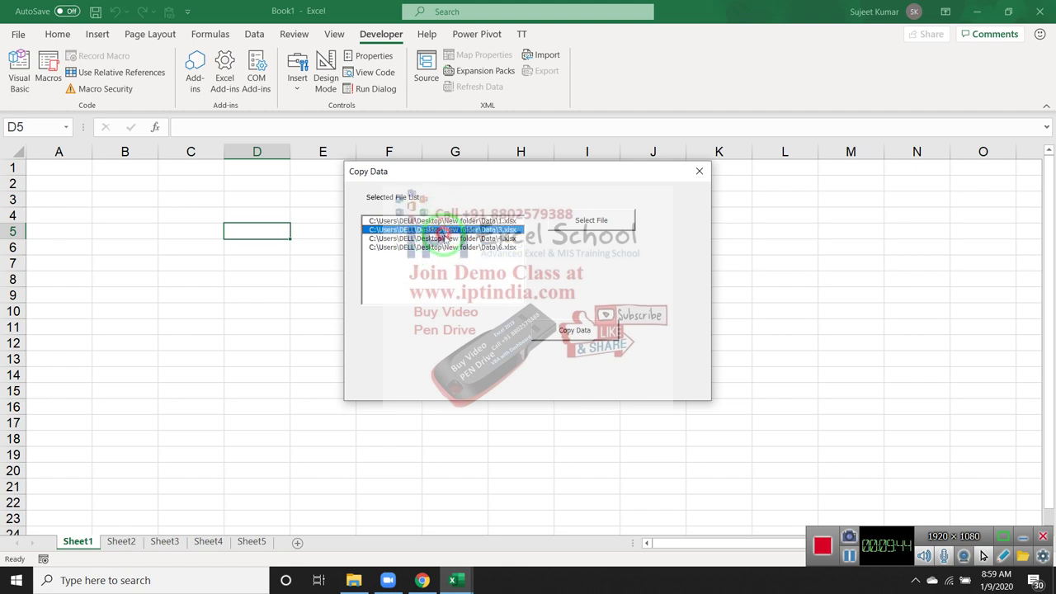
left_click(439, 239)
left_click(448, 247)
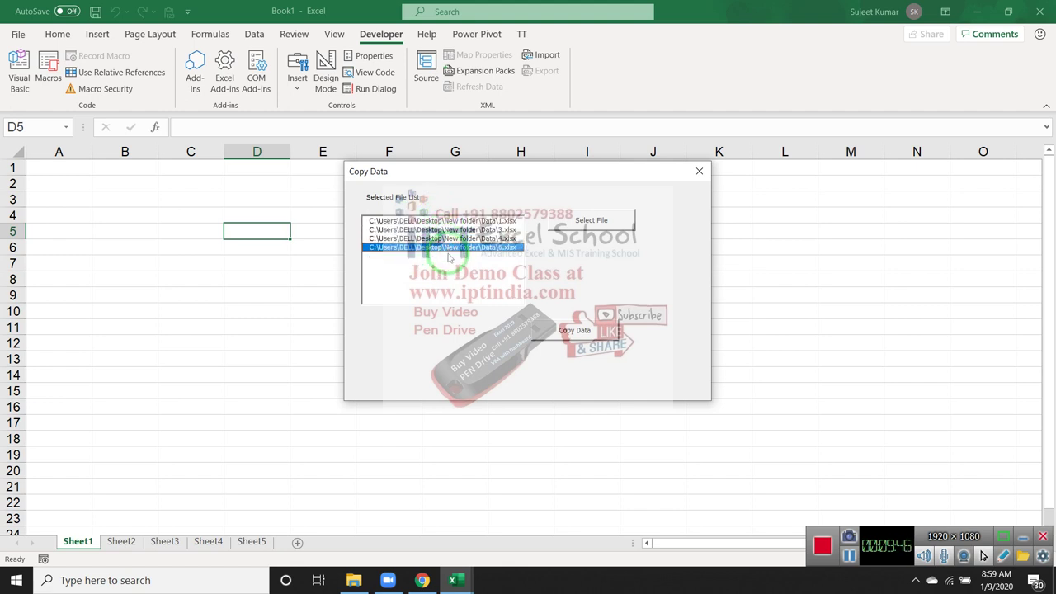
left_click(452, 264)
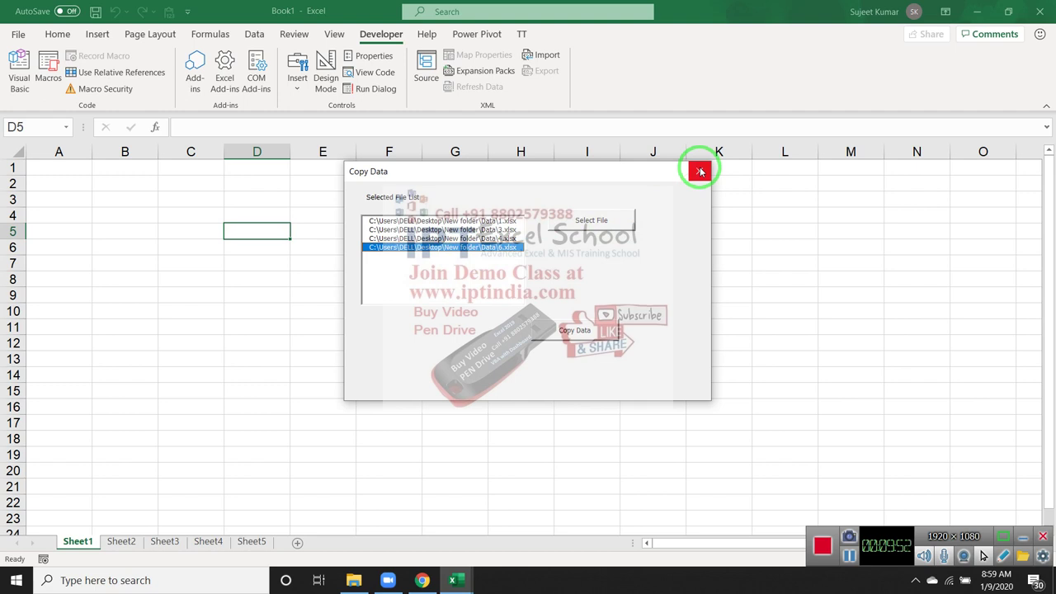
left_click(578, 330)
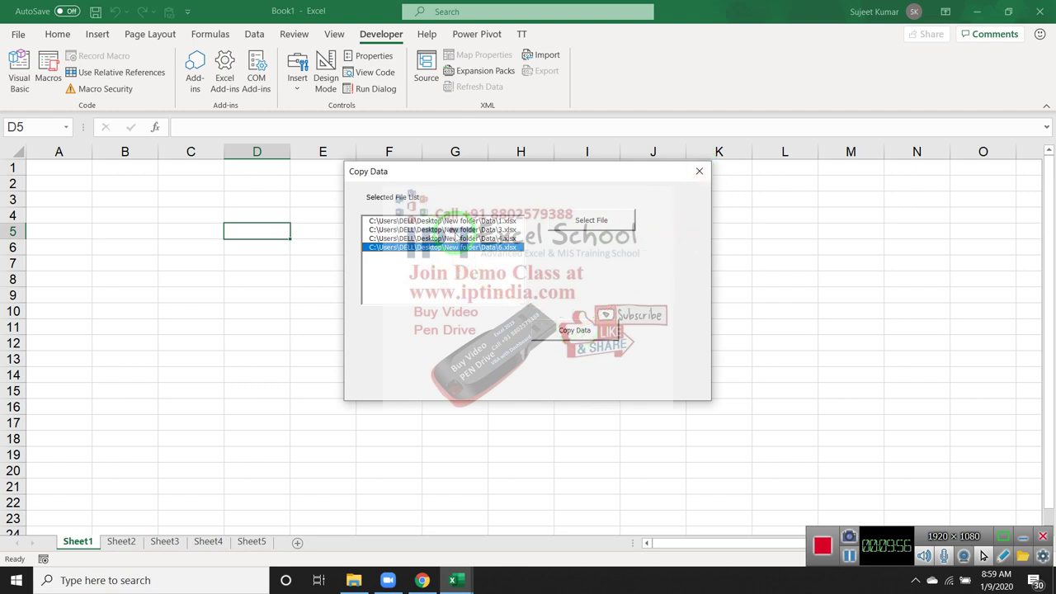
left_click_drag(469, 244, 690, 289)
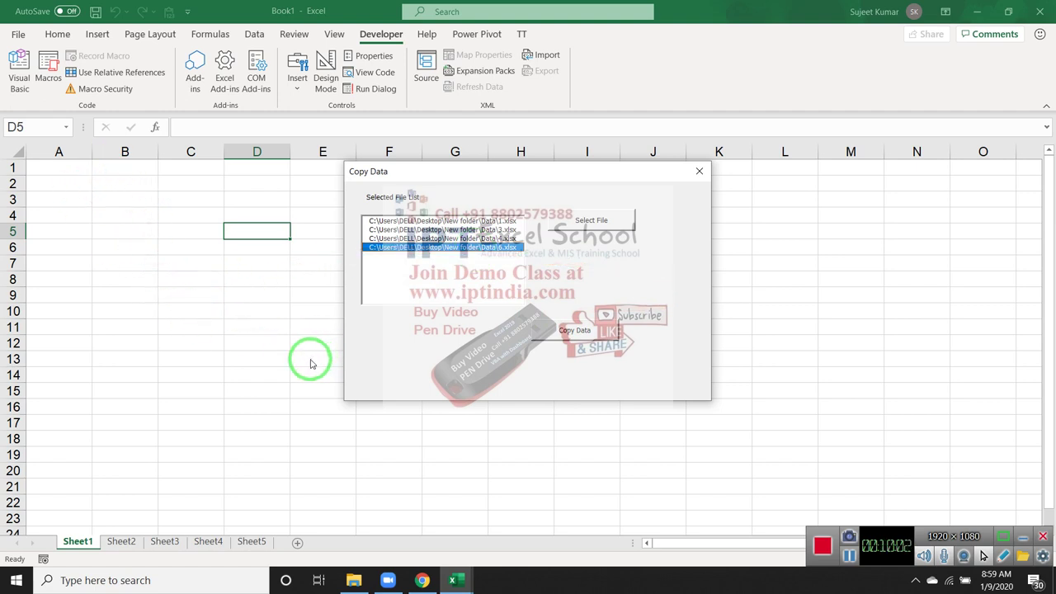
left_click_drag(478, 171, 397, 169)
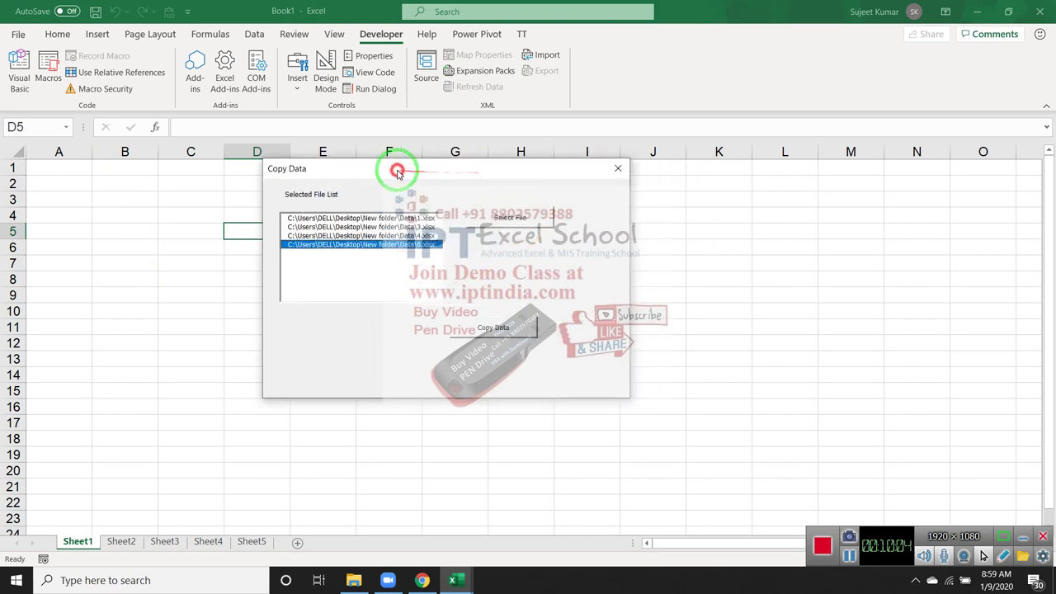
Close the running form, review the CommandButton1_Click code, and return to the UserForm1 design.
left_click(624, 171)
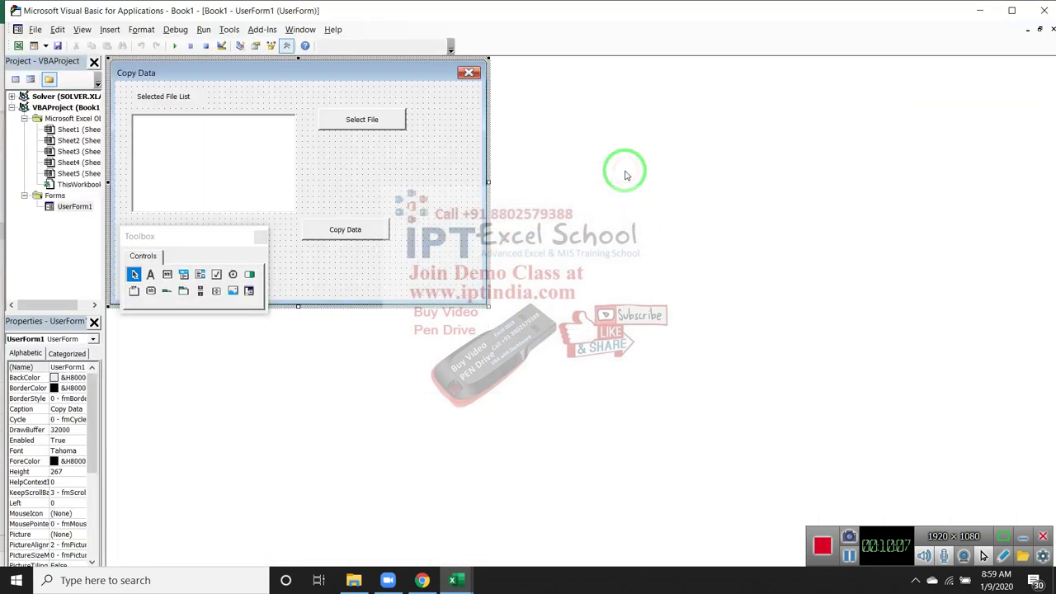
left_click(89, 210)
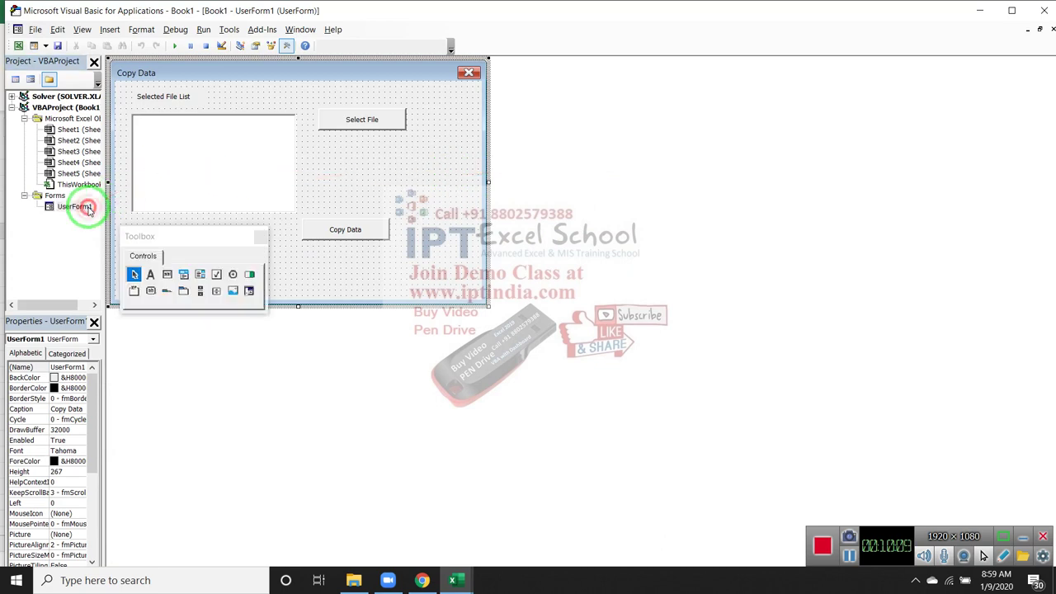
double_click(371, 132)
left_click(264, 233)
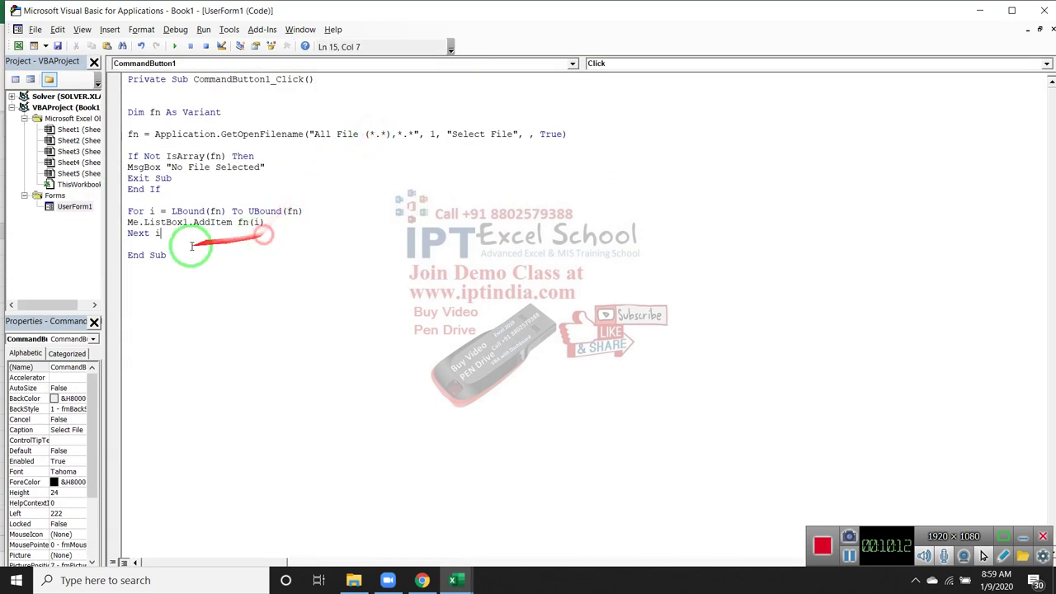
left_click(228, 248)
left_click(231, 283)
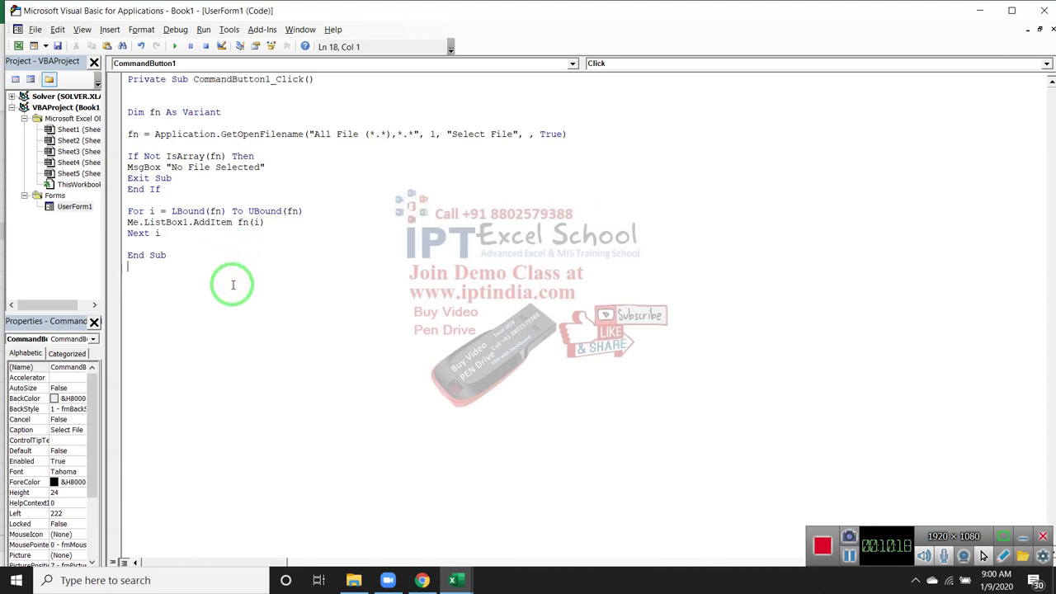
double_click(70, 206)
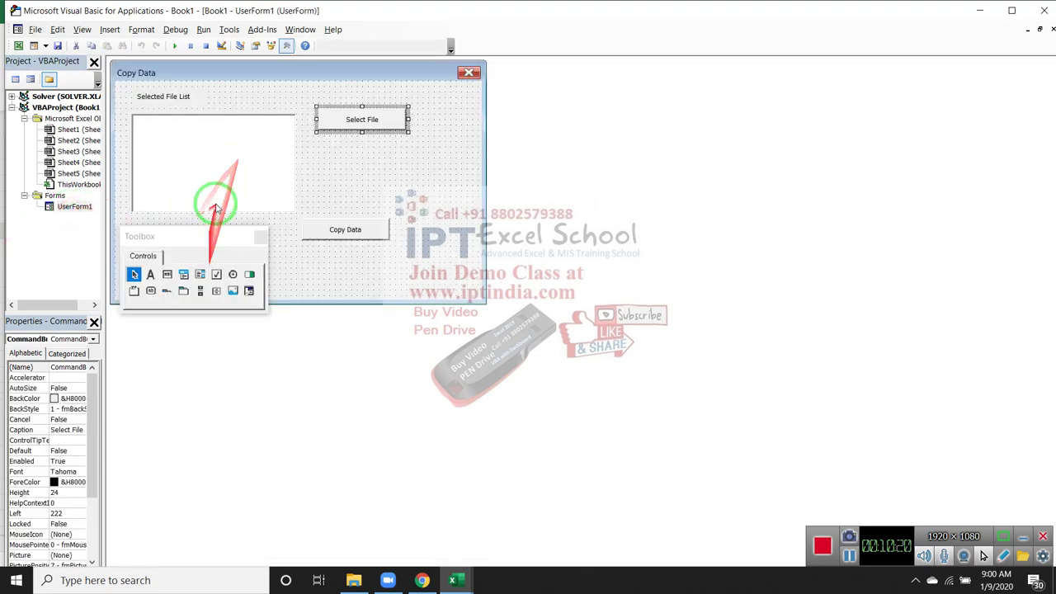
mouse_move(201, 241)
left_mouse_down()
mouse_move(205, 256)
mouse_move(618, 156)
left_mouse_up()
Create CommandButton2_Click with a For i = 0 To Me.ListBox1.ListCount … Next i loop.
double_click(363, 235)
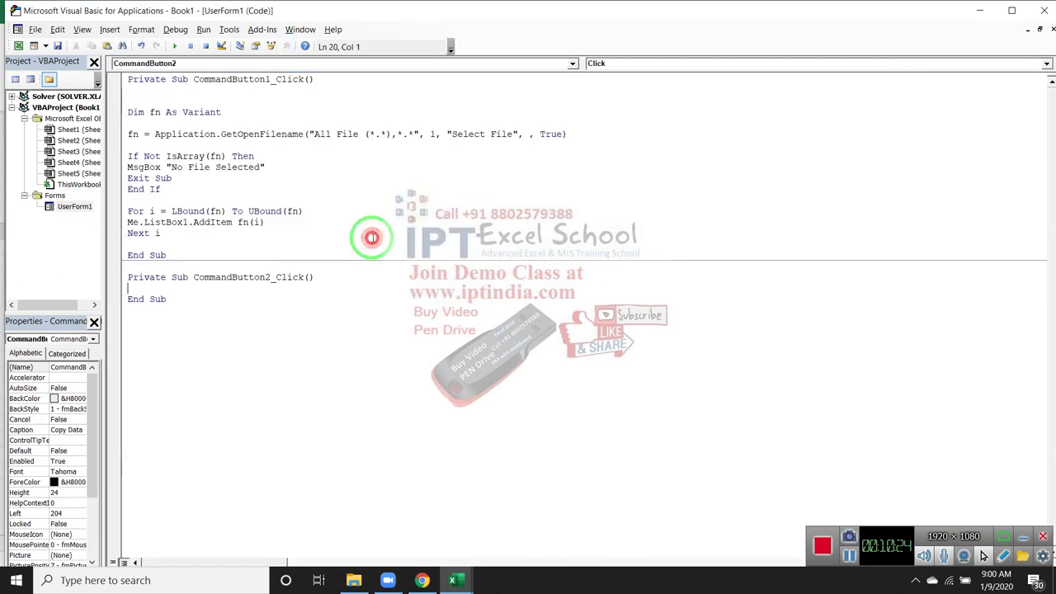
key("Return")
key("Return")
key("Return")
key("Return")
type("for i = 0 to me")
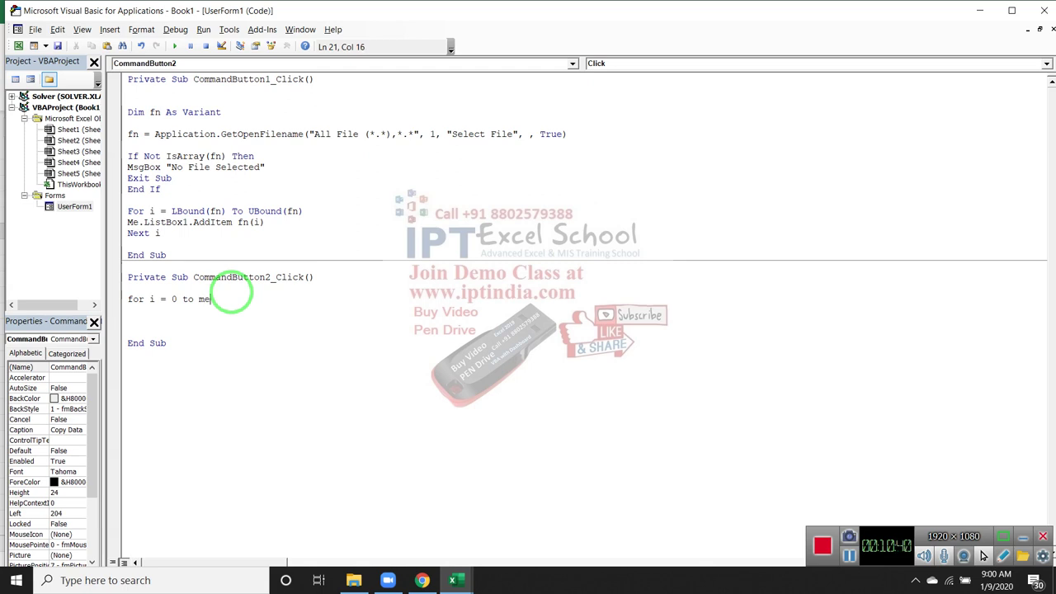
type(".li")
key("Tab")
type(".")
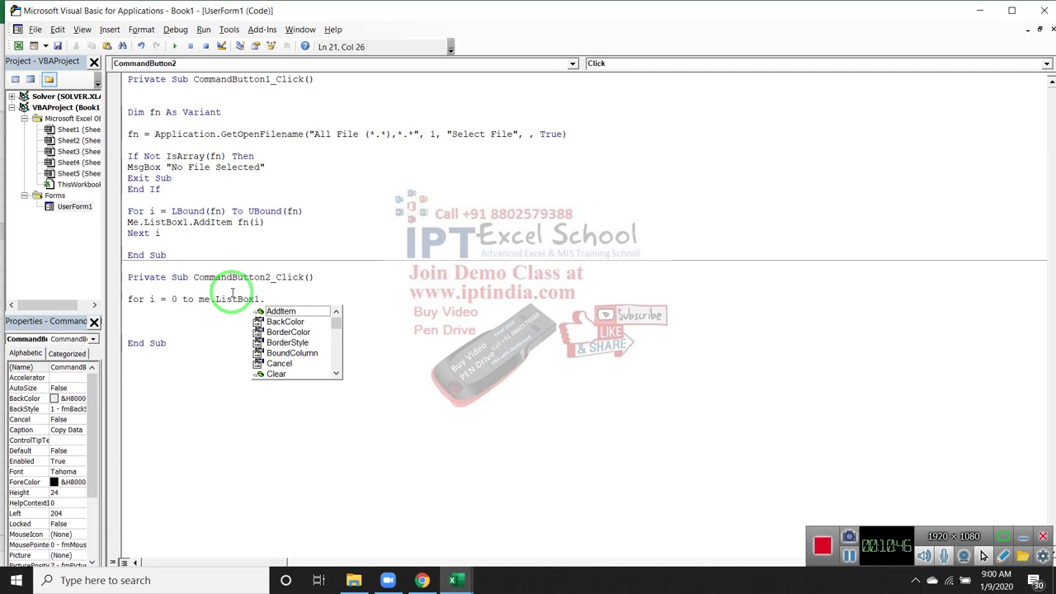
type("li")
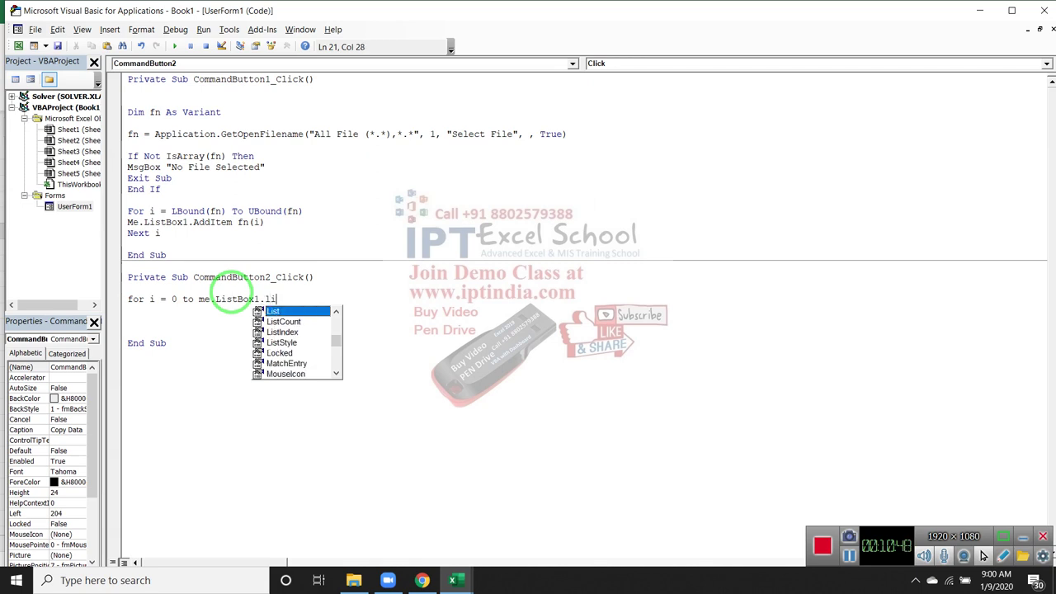
key("Down")
key("Tab")
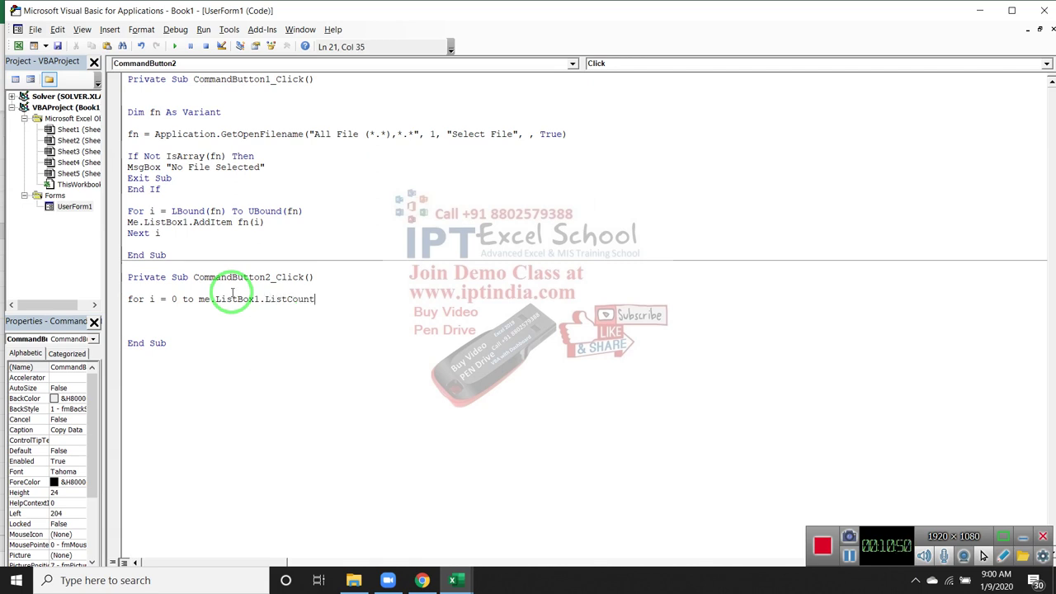
key("Return")
key("Return")
type("next i")
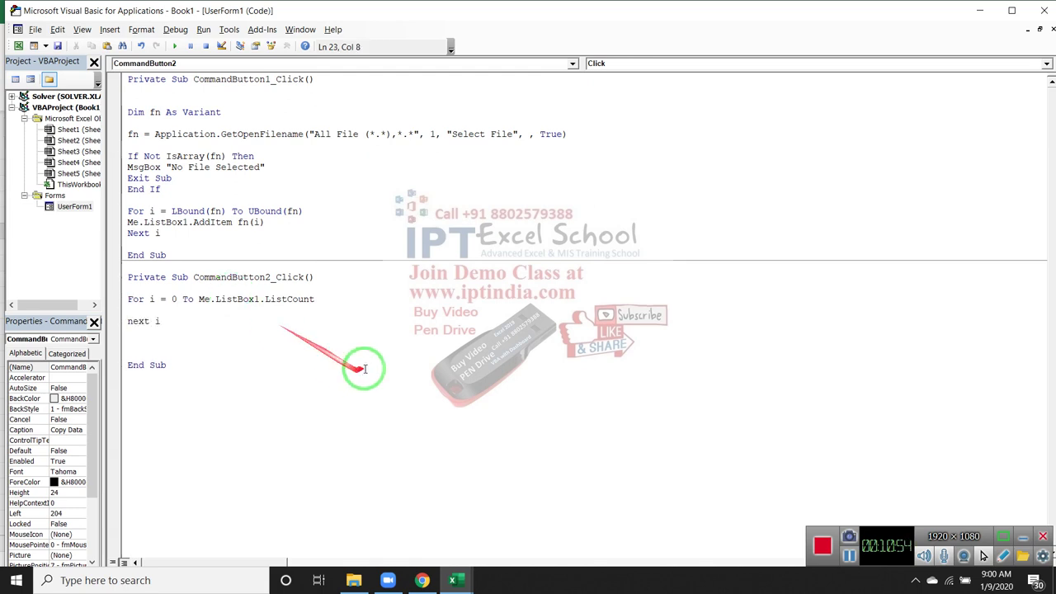
key("Down")
key("Down")
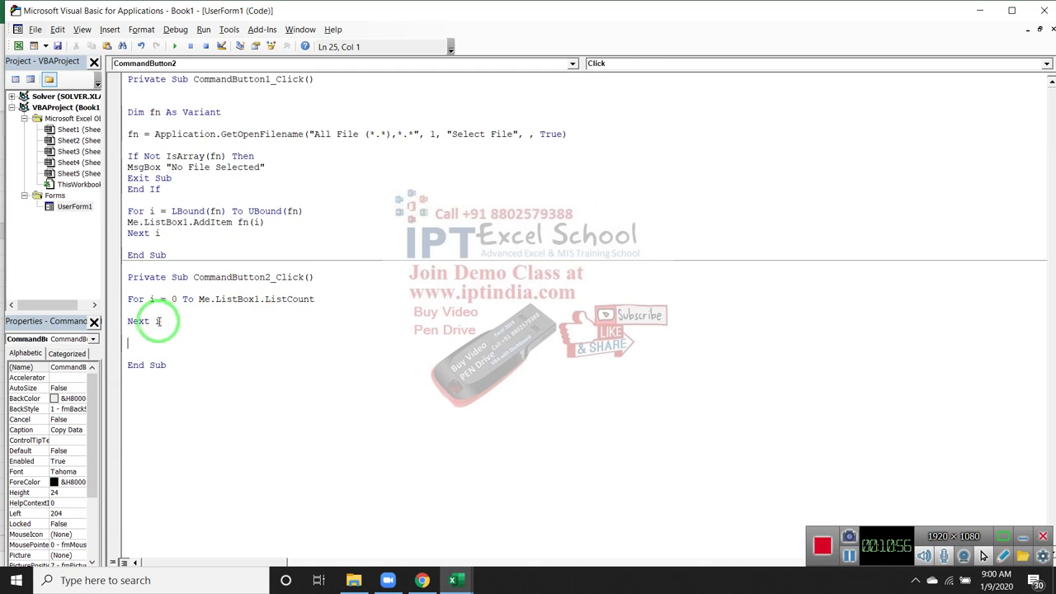
Add MsgBox Me.ListBox1.ListCount below Next i and return to the form design.
left_click(149, 310)
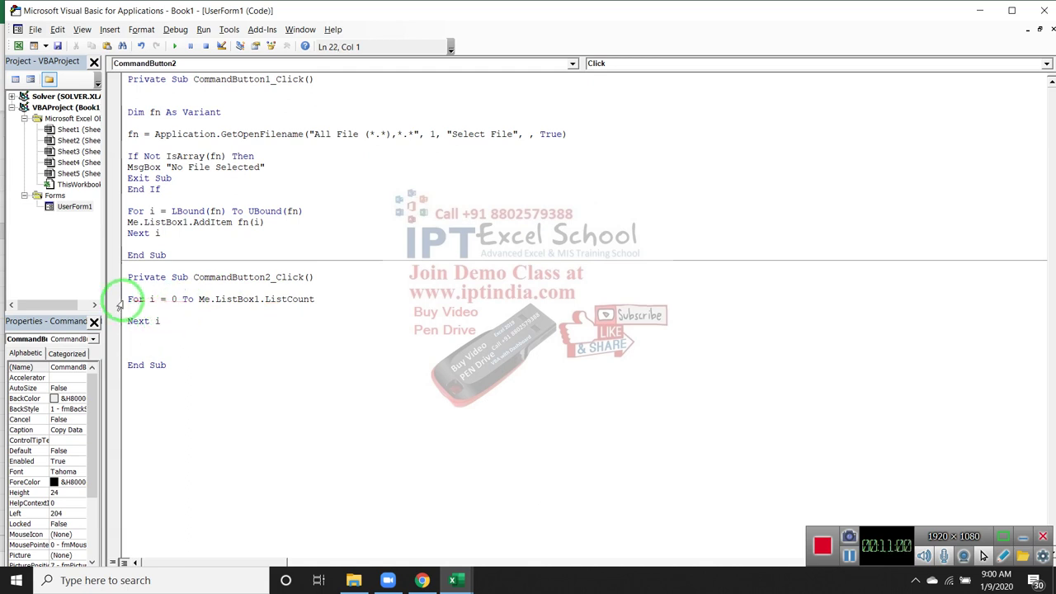
left_click_drag(198, 302, 314, 310)
key("ctrl+c")
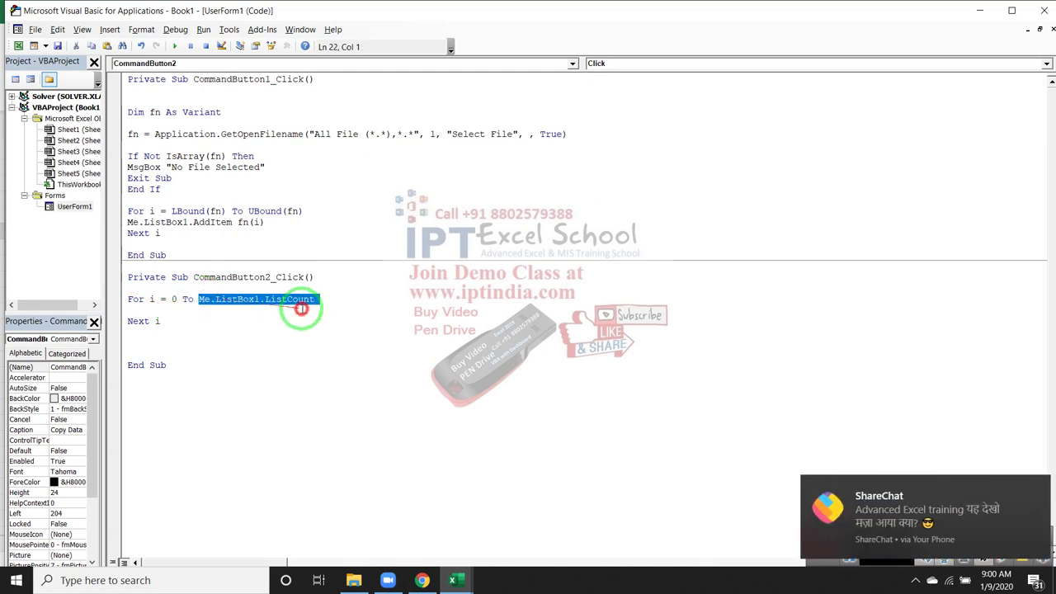
left_click(150, 337)
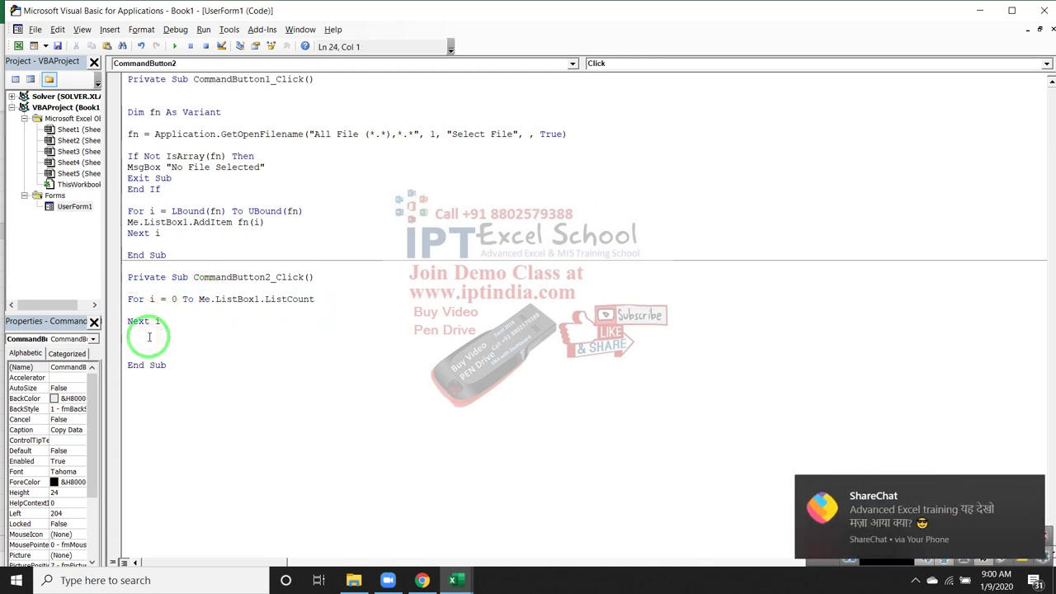
type("msgb")
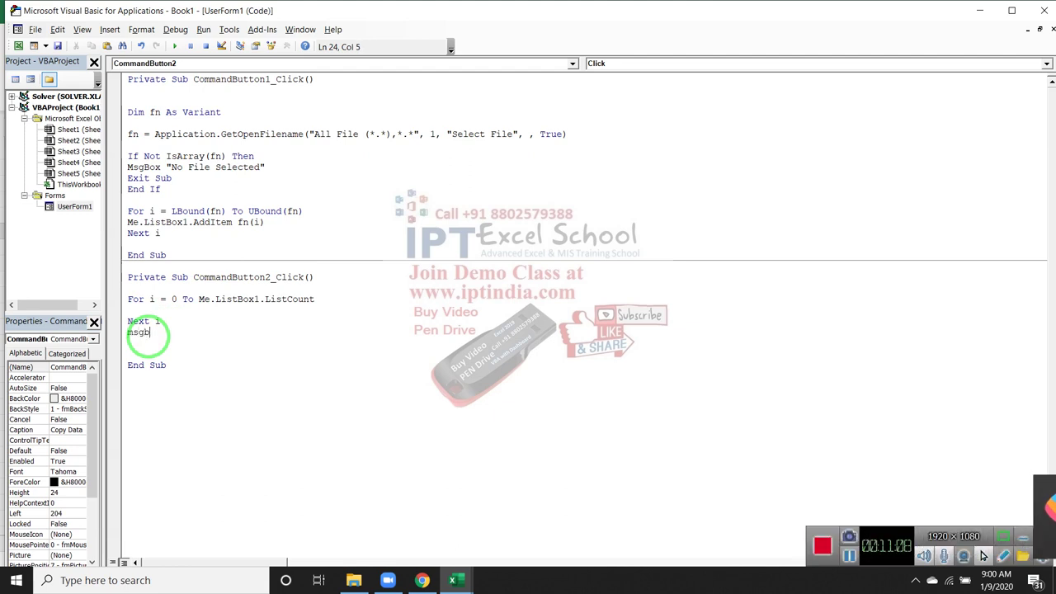
type("ox")
key("ctrl+v")
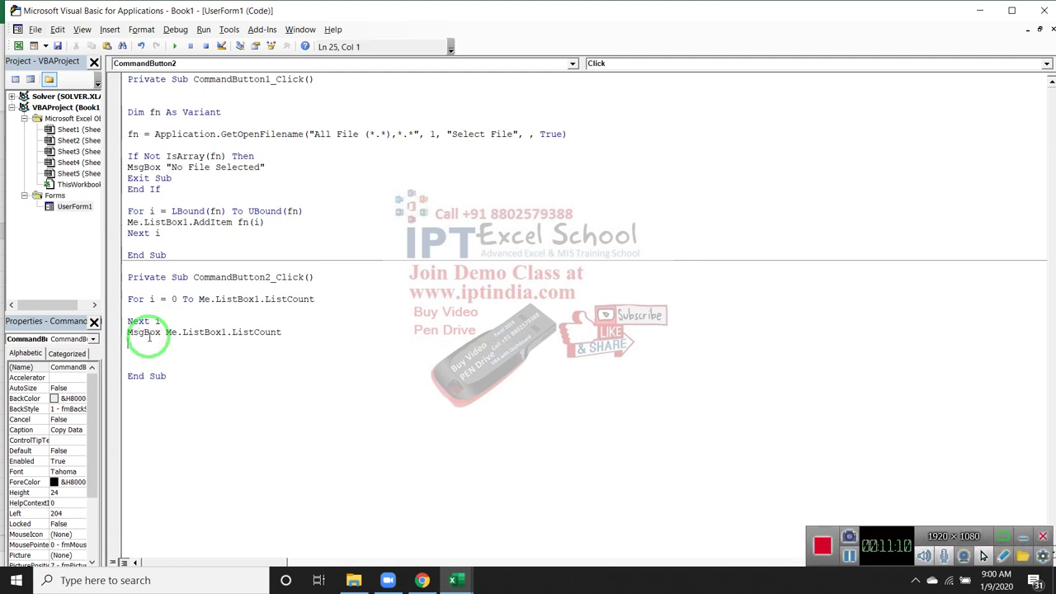
key("Return")
left_click(185, 351)
left_click(202, 309)
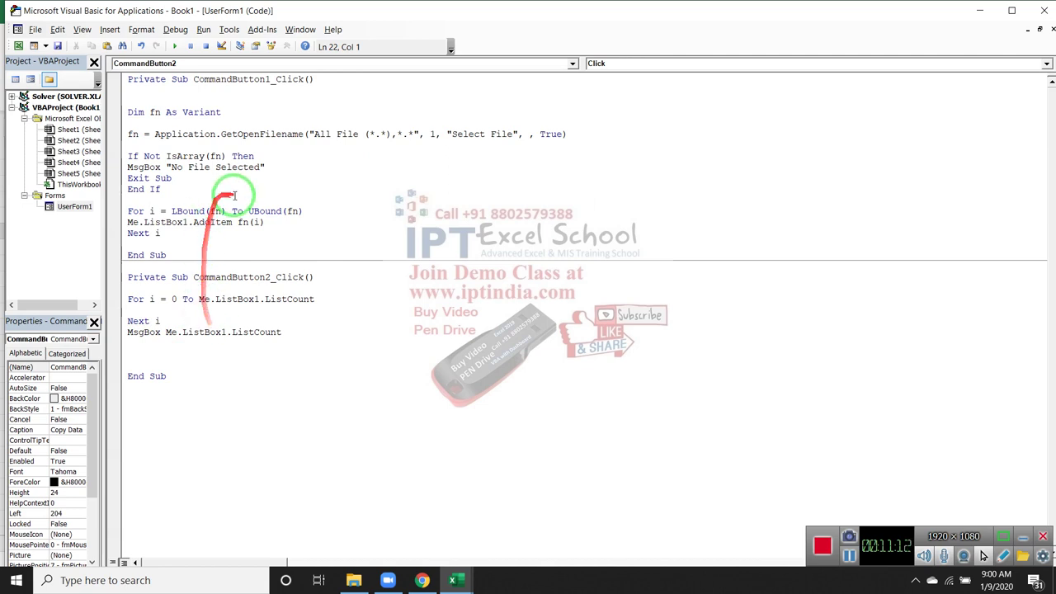
double_click(75, 207)
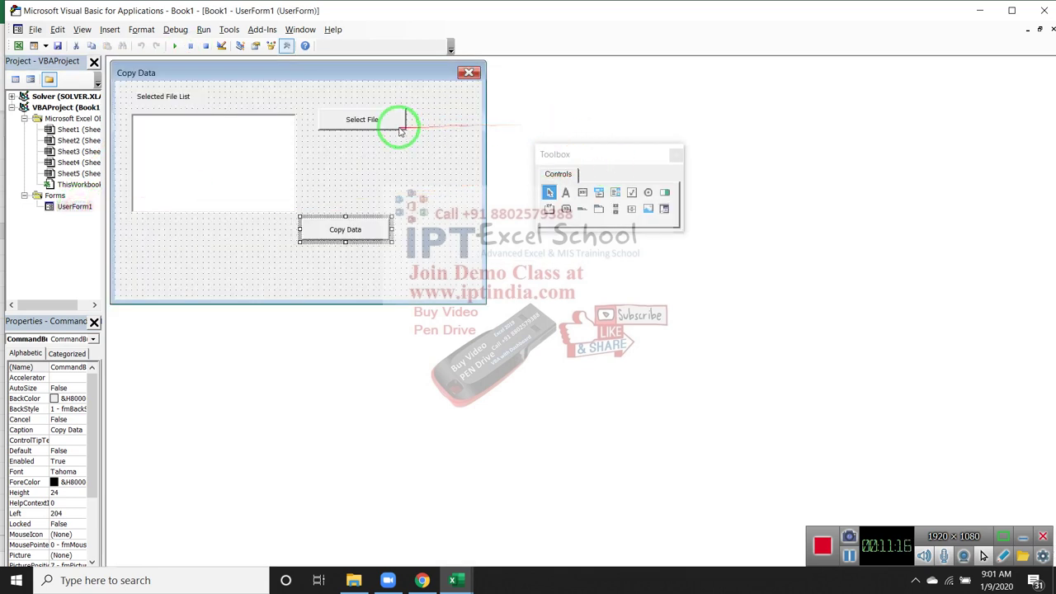
Run the Copy Data form and load files 1, 3 and 5 into its list.
left_click(396, 122)
left_click(174, 45)
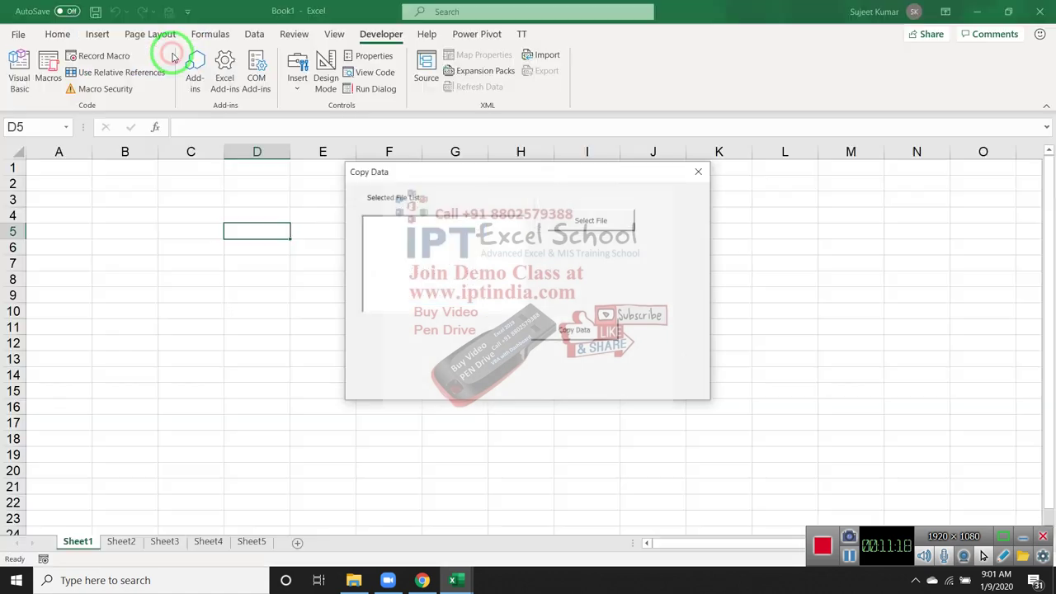
left_click(564, 221)
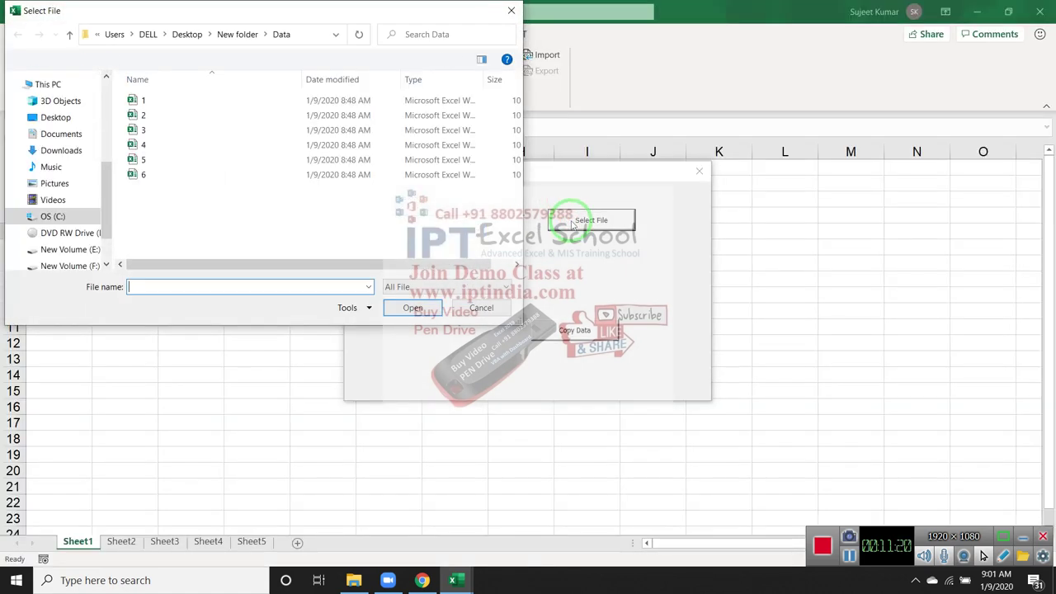
left_click(180, 102)
left_click(185, 130, "ctrl")
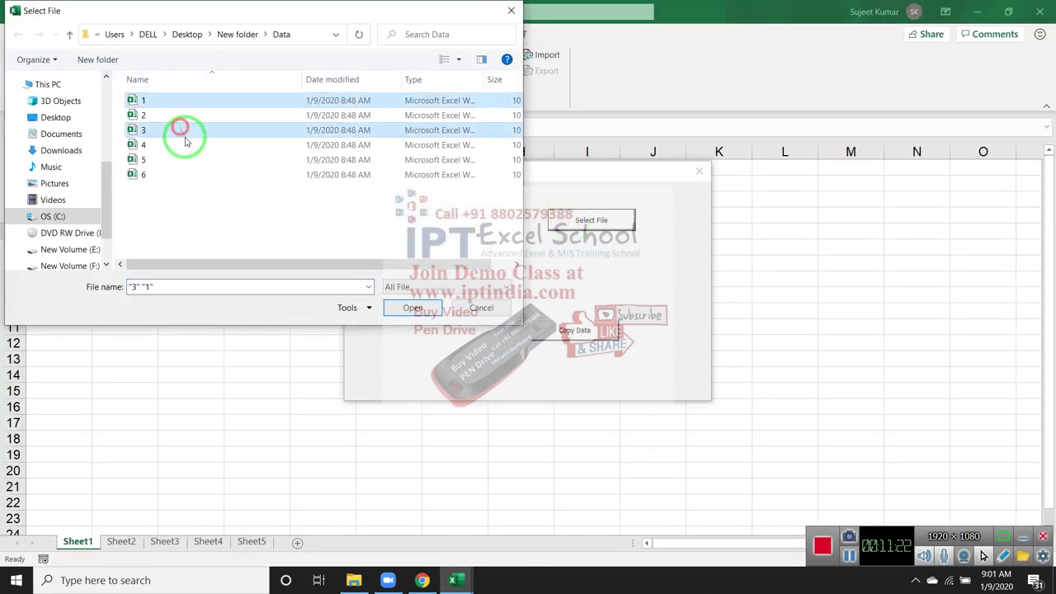
left_click(193, 160, "ctrl")
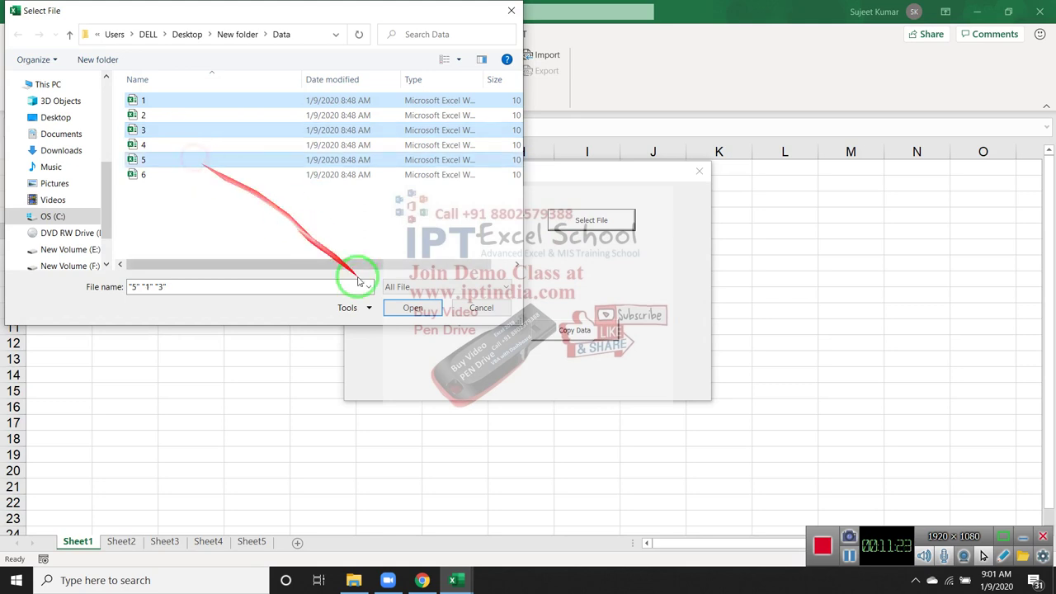
left_click(410, 308)
Click Copy Data to confirm the count reads 3, then close the form.
left_click(569, 330)
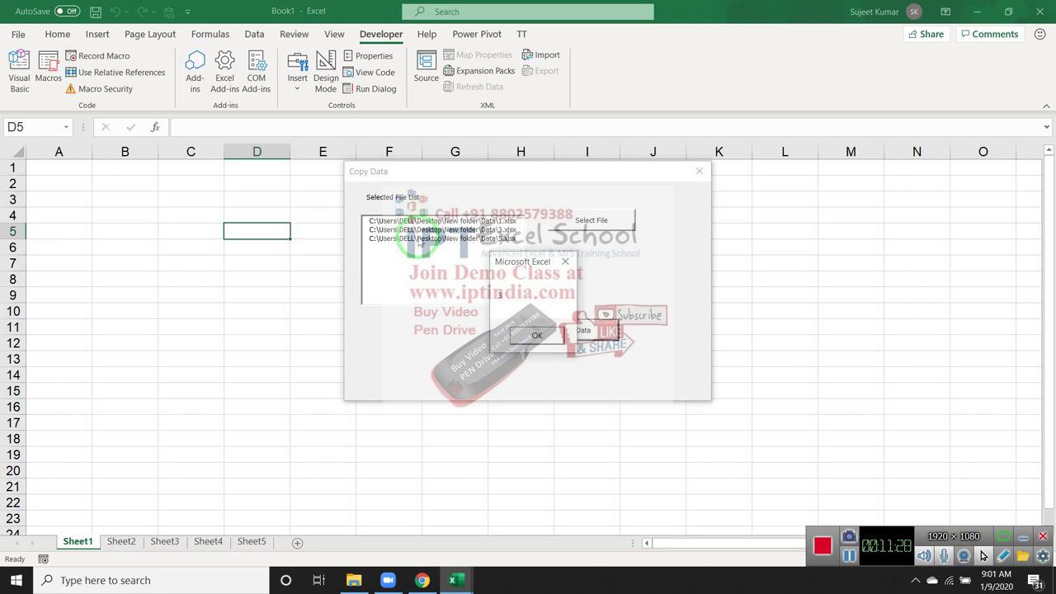
left_click(565, 261)
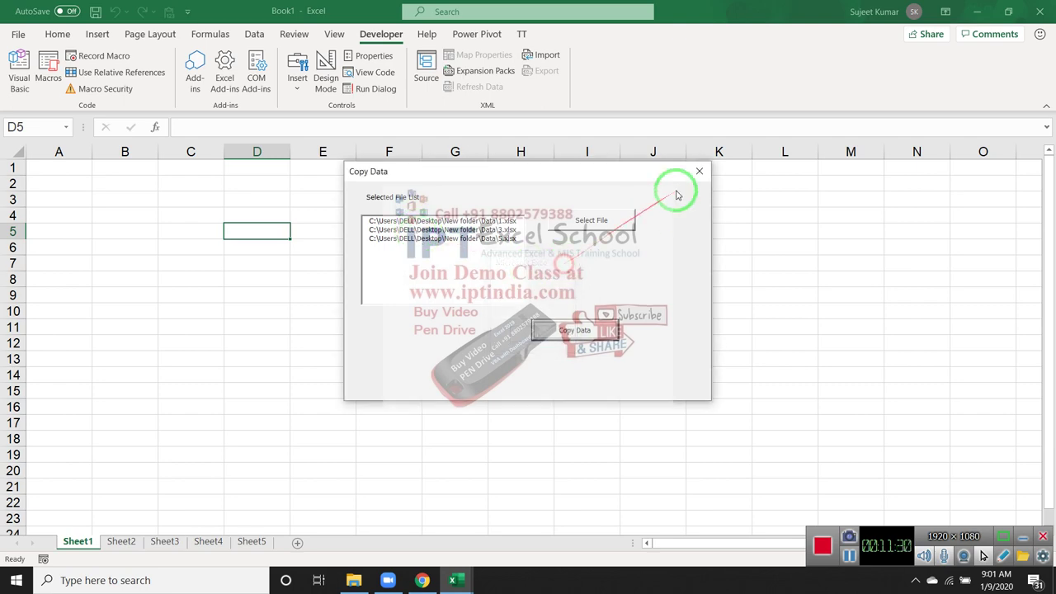
left_click(708, 174)
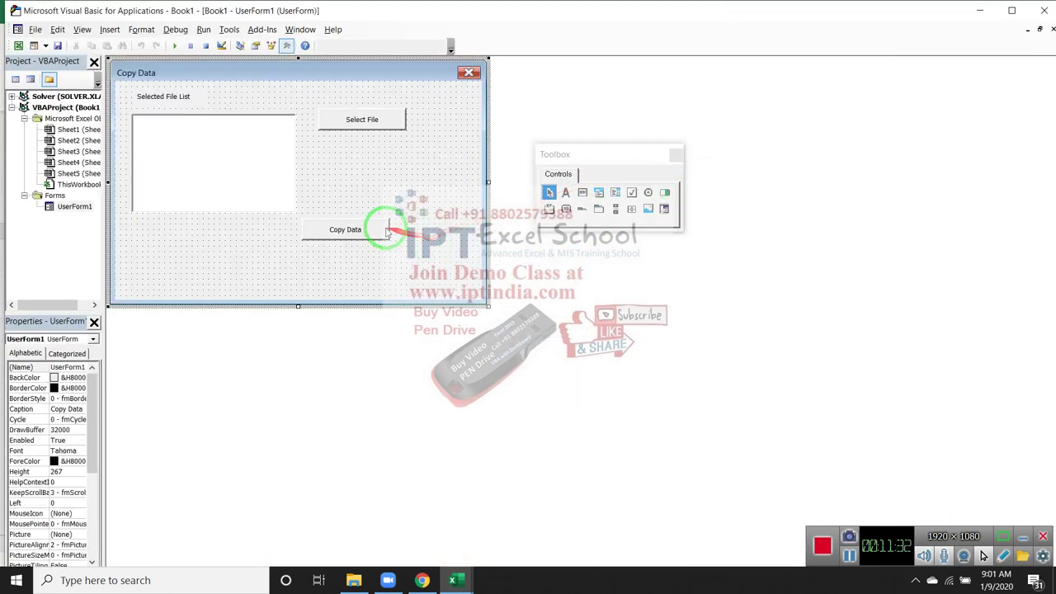
Change the loop bound to ListCount - 1 and delete the MsgBox count line.
double_click(383, 227)
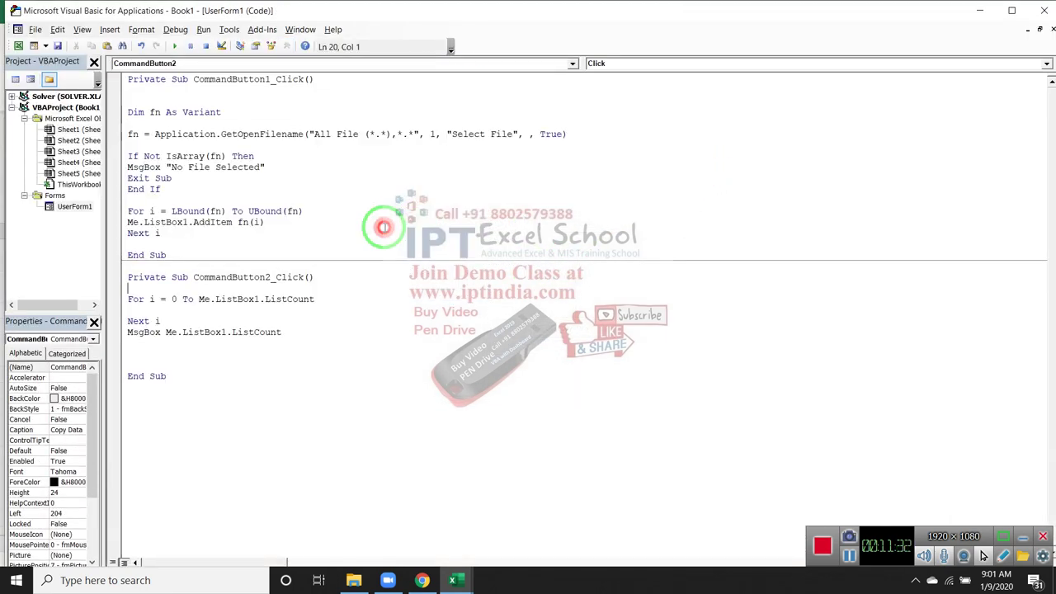
left_click(321, 298)
type("- 1")
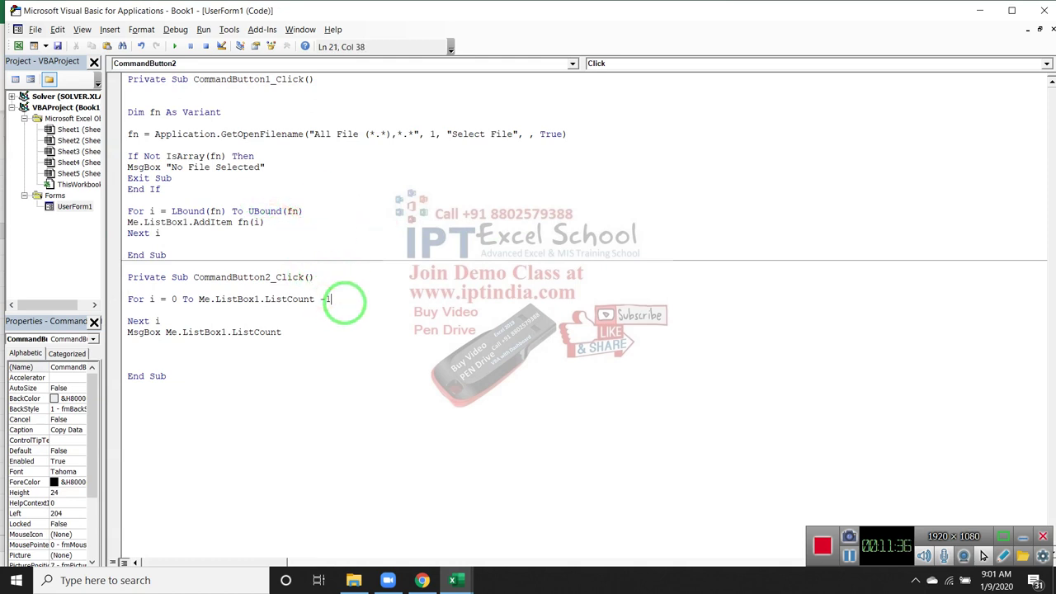
left_click(229, 341)
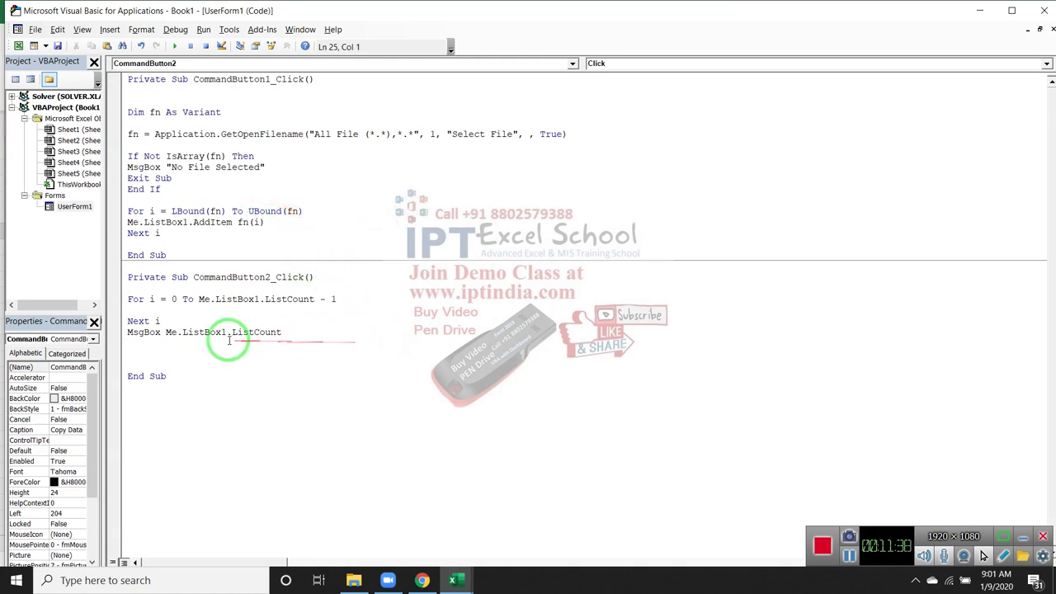
left_click_drag(282, 331, 99, 338)
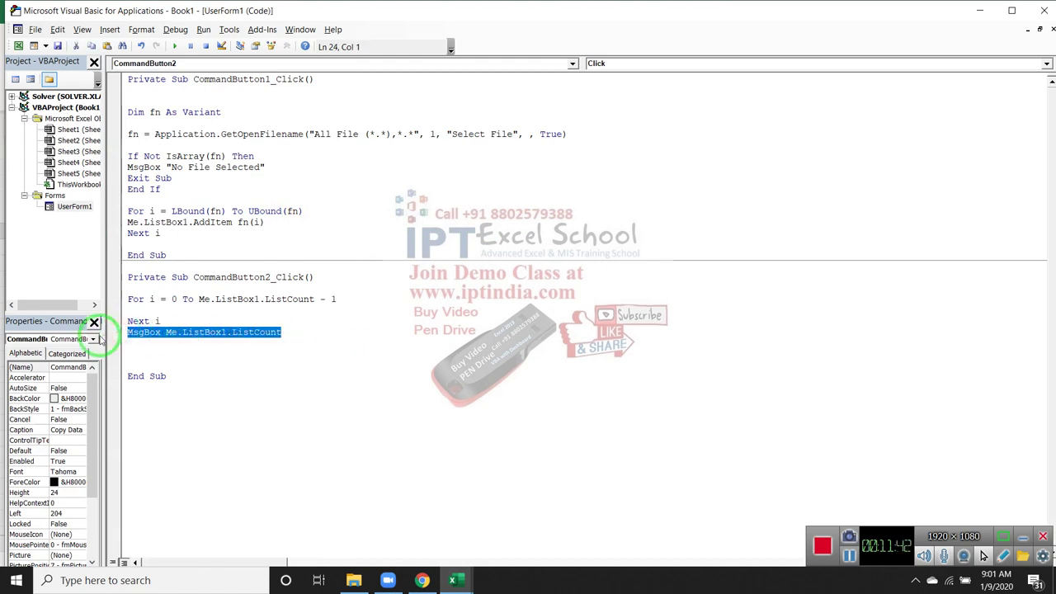
key("ctrl+x")
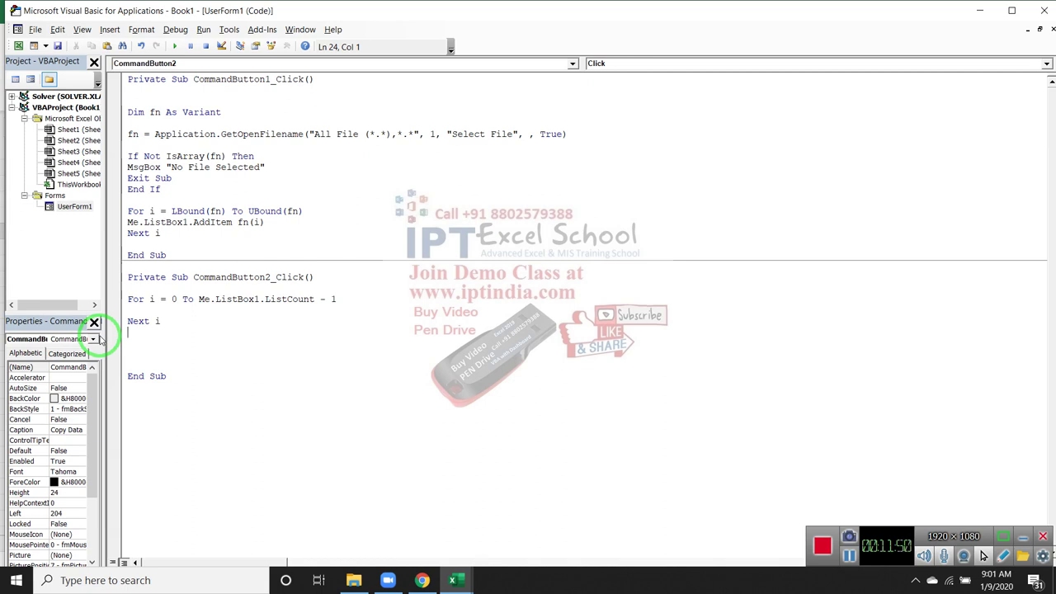
Add a ListBox1_Click procedure containing MsgBox Me.ListBox1.List(0).
left_click(74, 208)
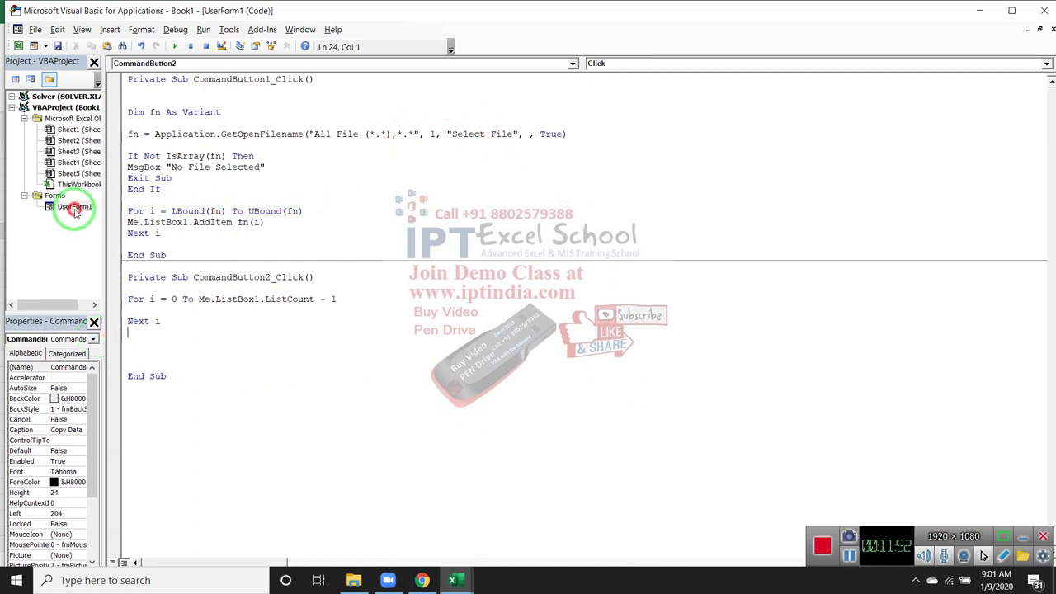
double_click(74, 208)
double_click(259, 189)
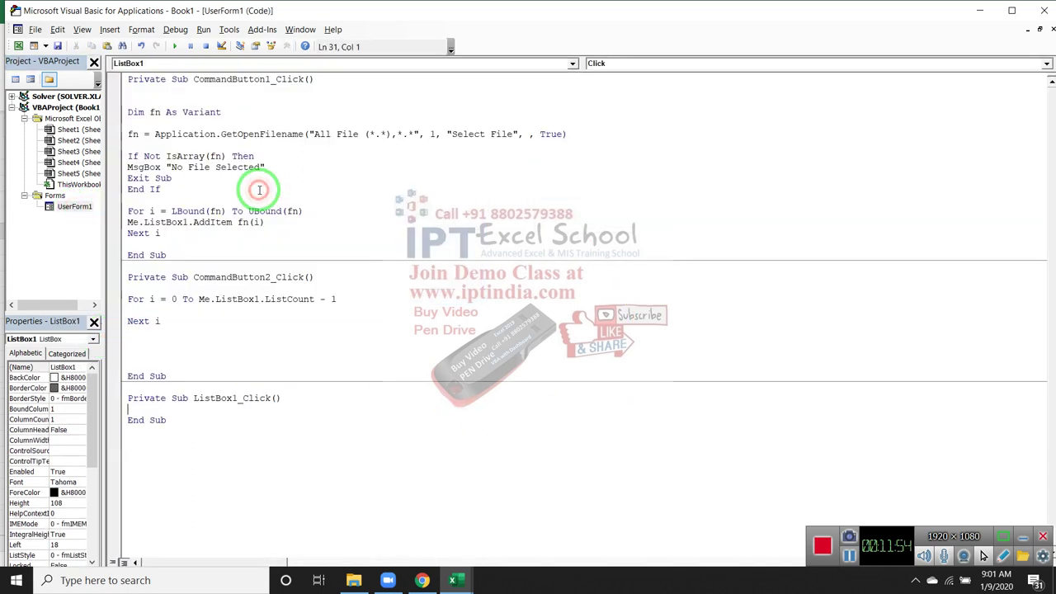
key("Return")
key("Return")
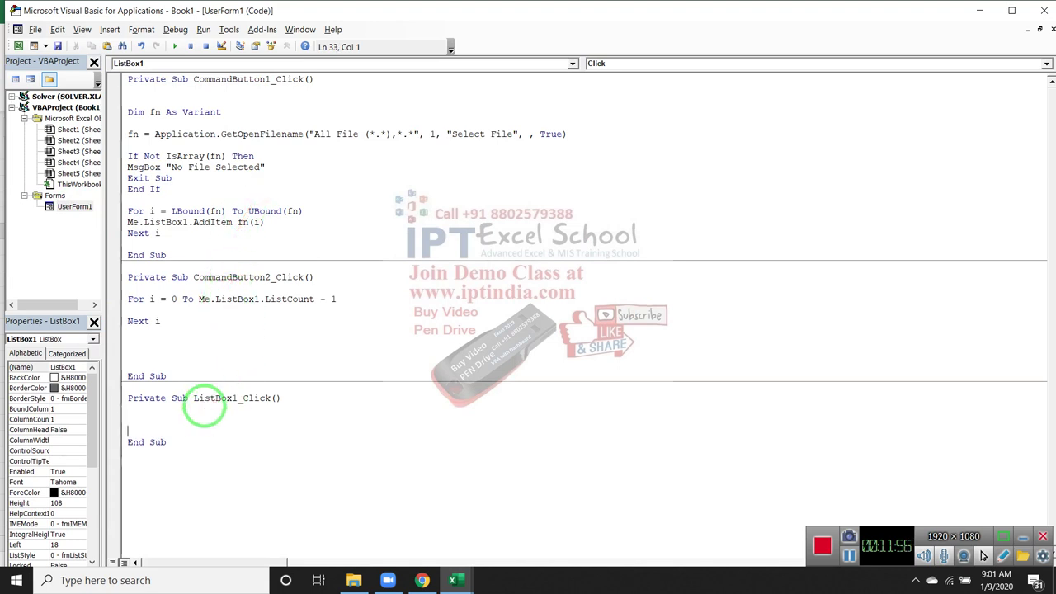
key("Up")
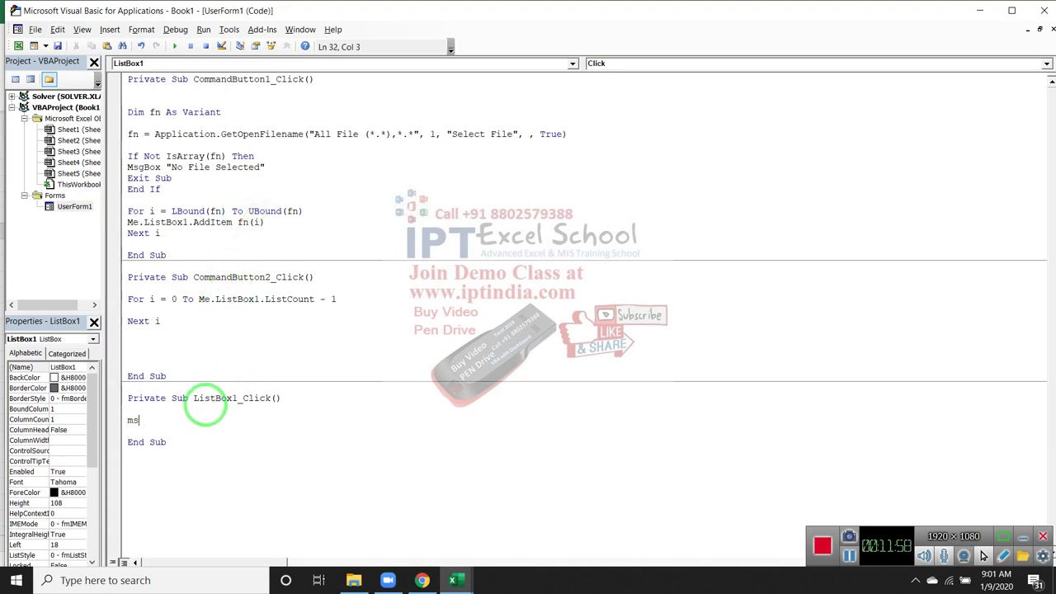
type("gbox m")
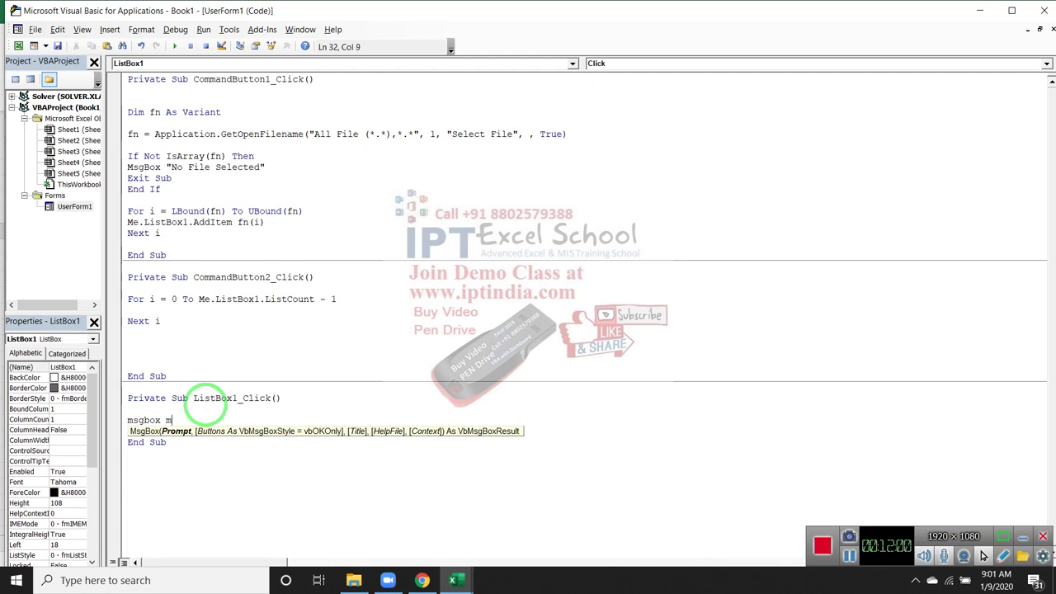
type("e.li")
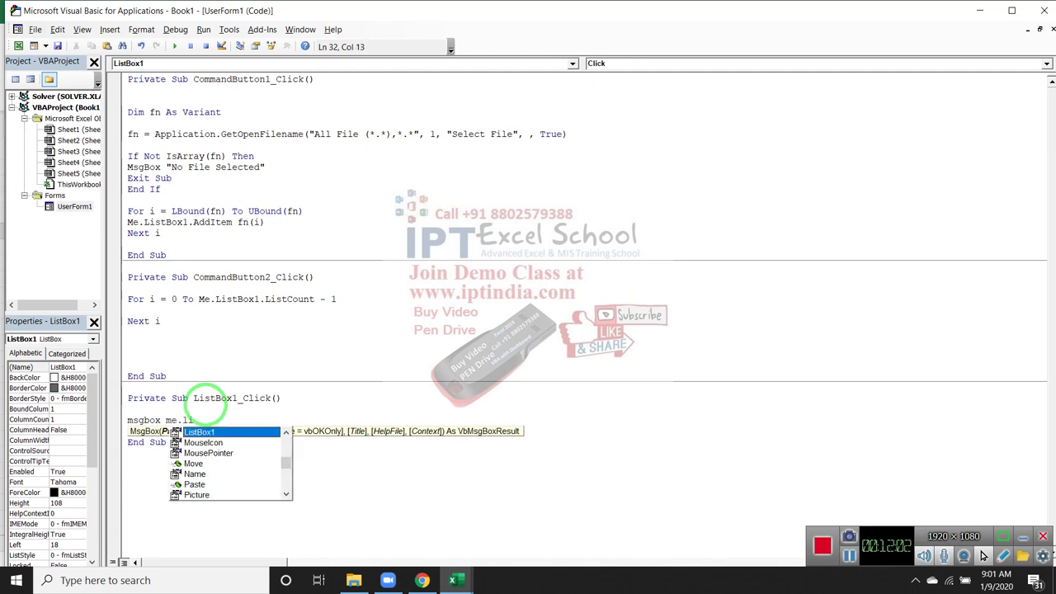
key("Tab")
type(".li")
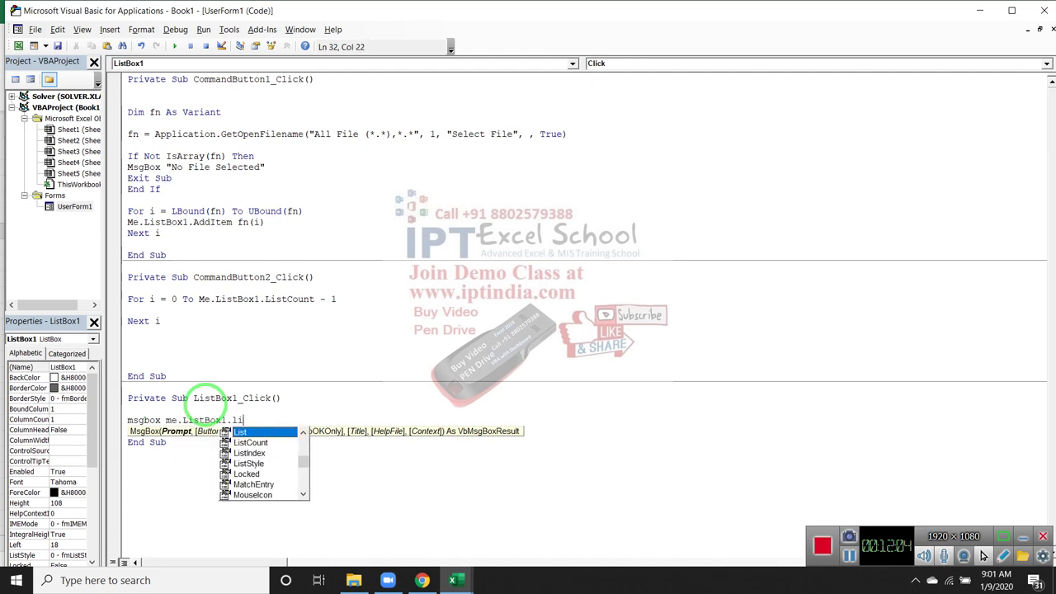
key("Escape")
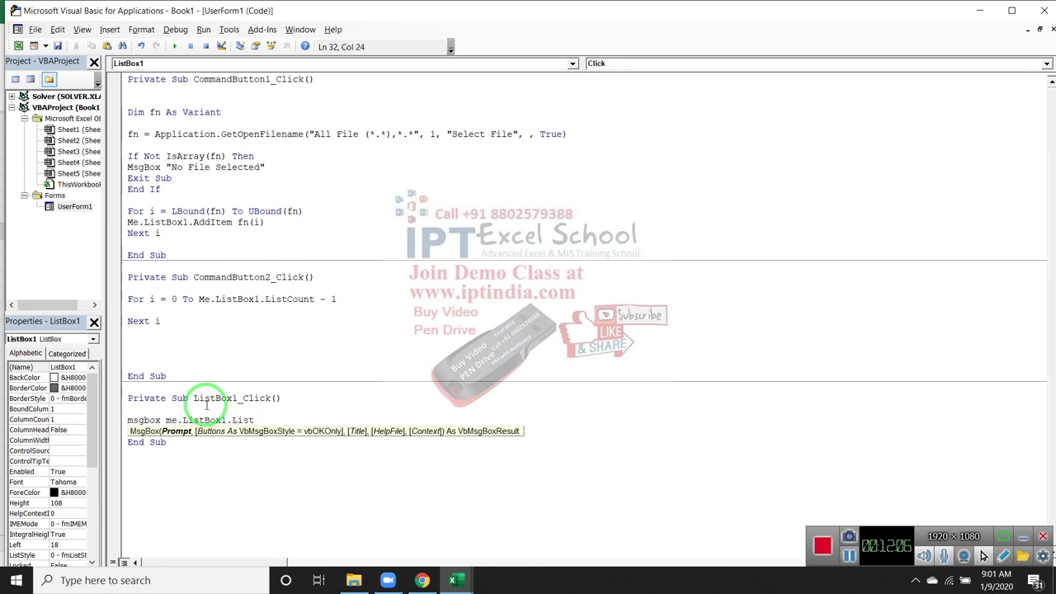
type("(0")
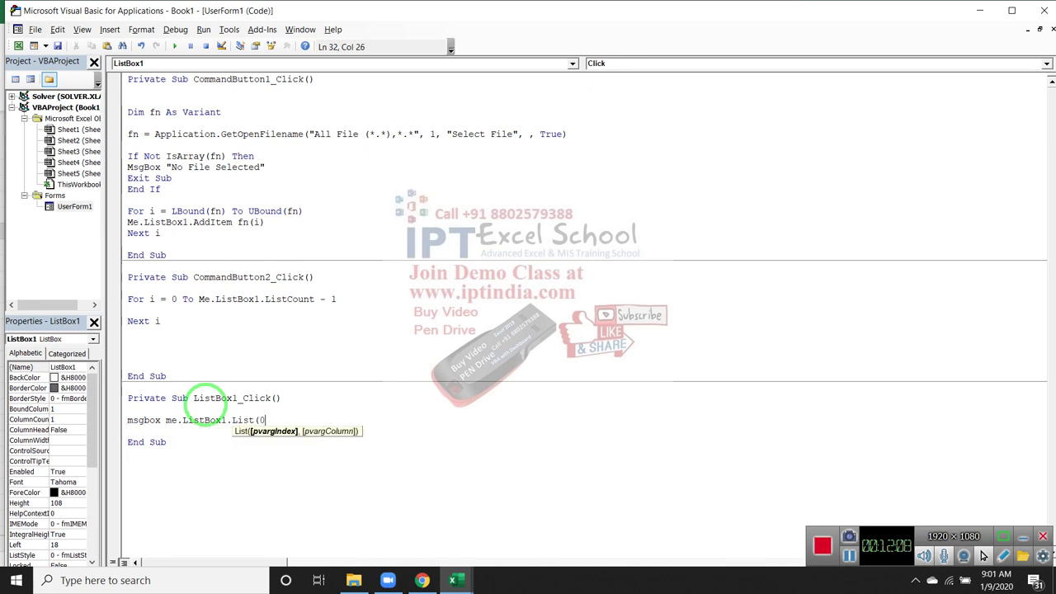
type(")")
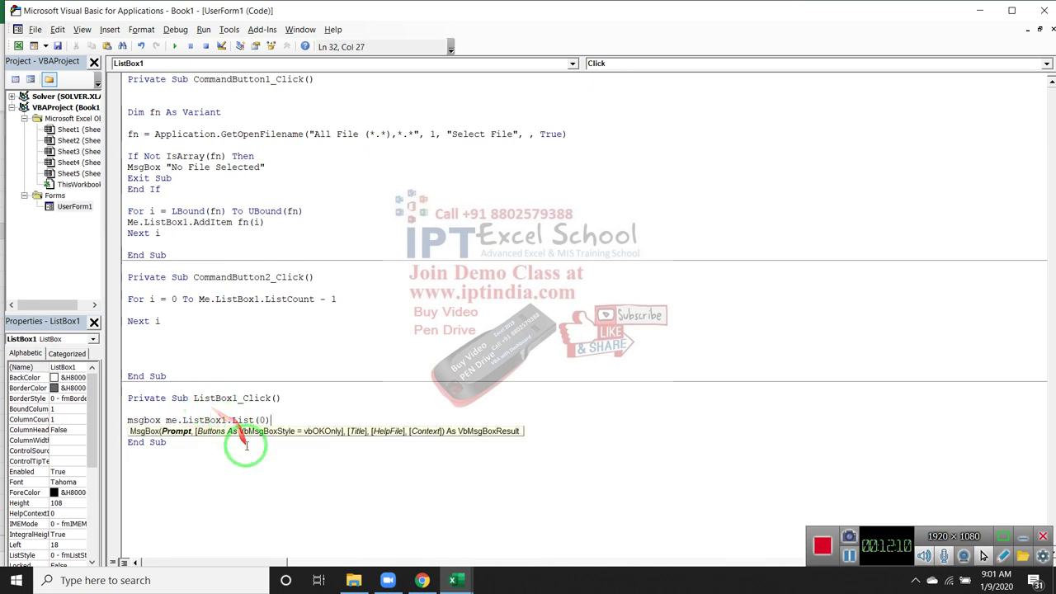
left_click(241, 453)
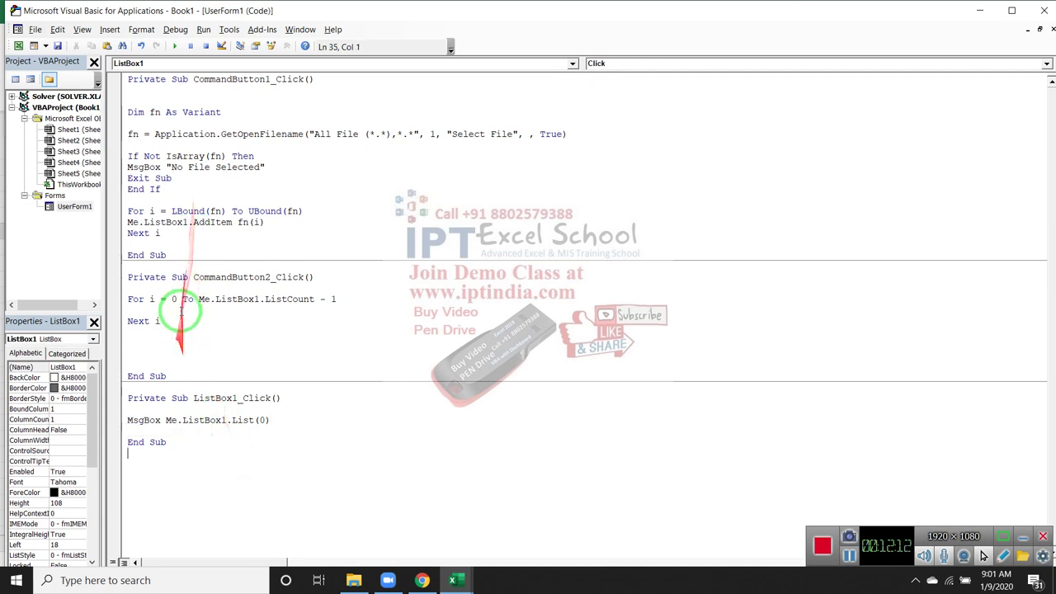
left_click(193, 166)
Run the form and load files 2, 4 and 6 into its list.
double_click(70, 214)
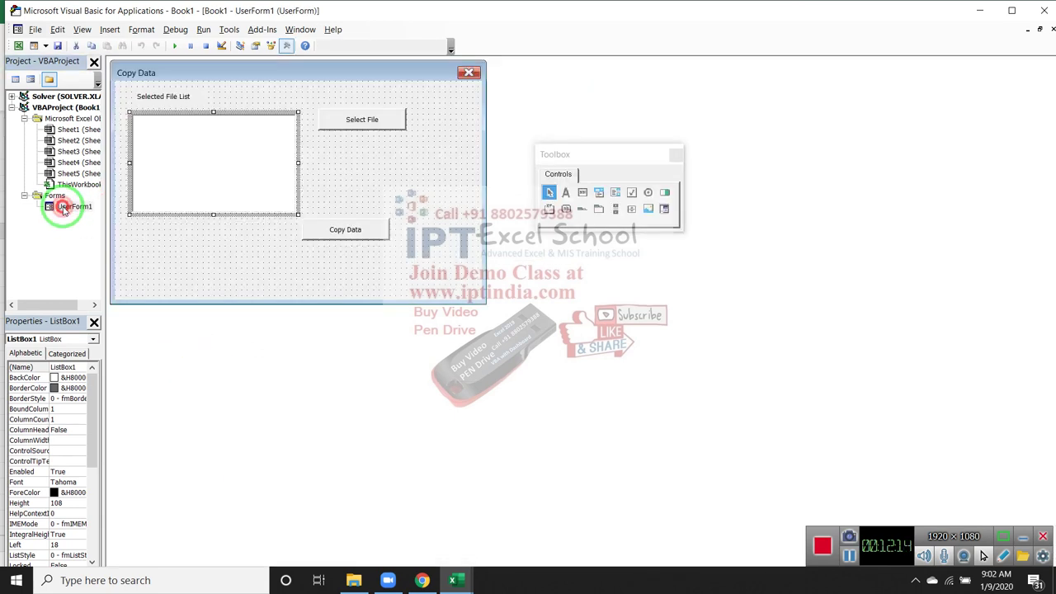
left_click(175, 46)
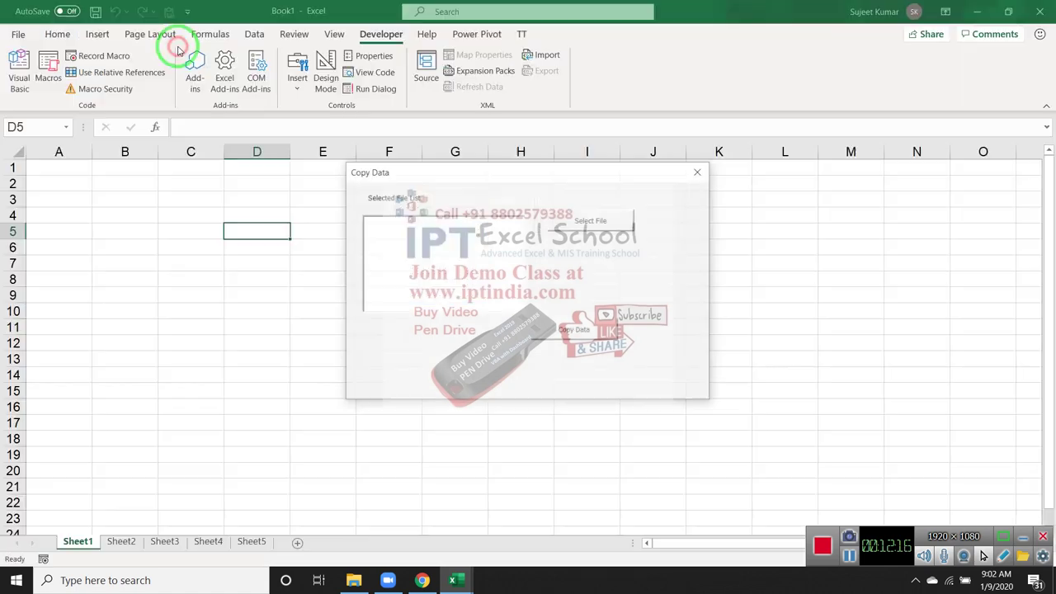
left_click(569, 219)
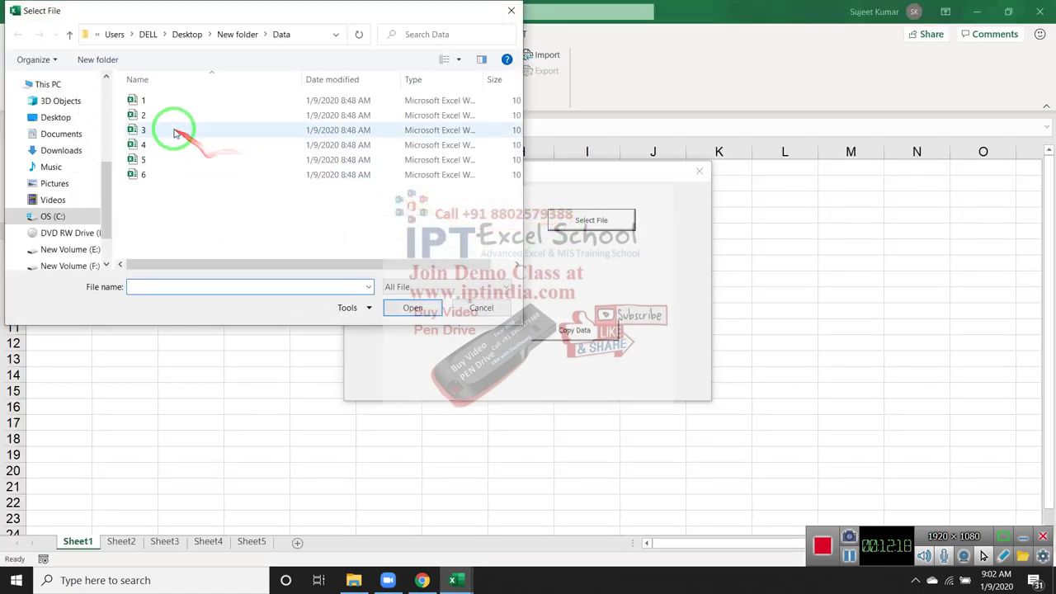
left_click(172, 129)
left_click(183, 174)
left_click(181, 116, "ctrl")
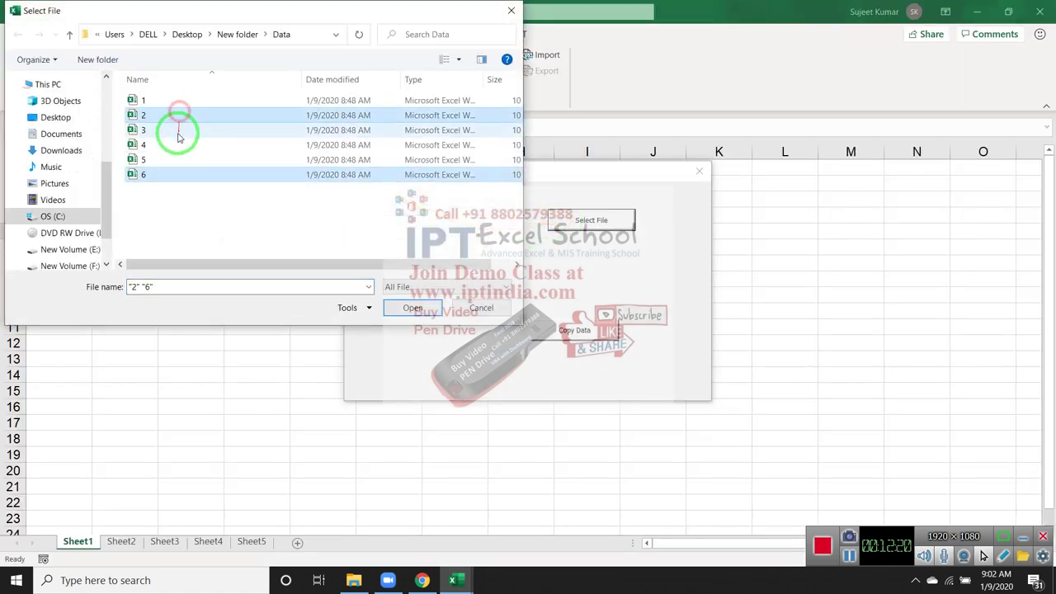
left_click(176, 144, "ctrl")
left_click(423, 313)
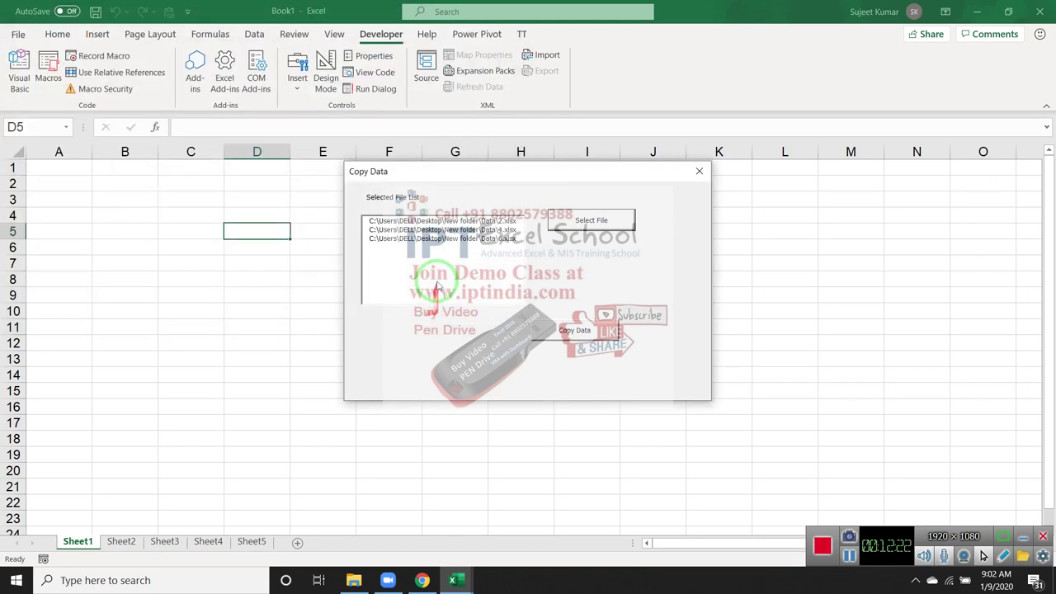
Click a listed file to confirm it shows 2.xlsx, then close the form.
left_click(429, 239)
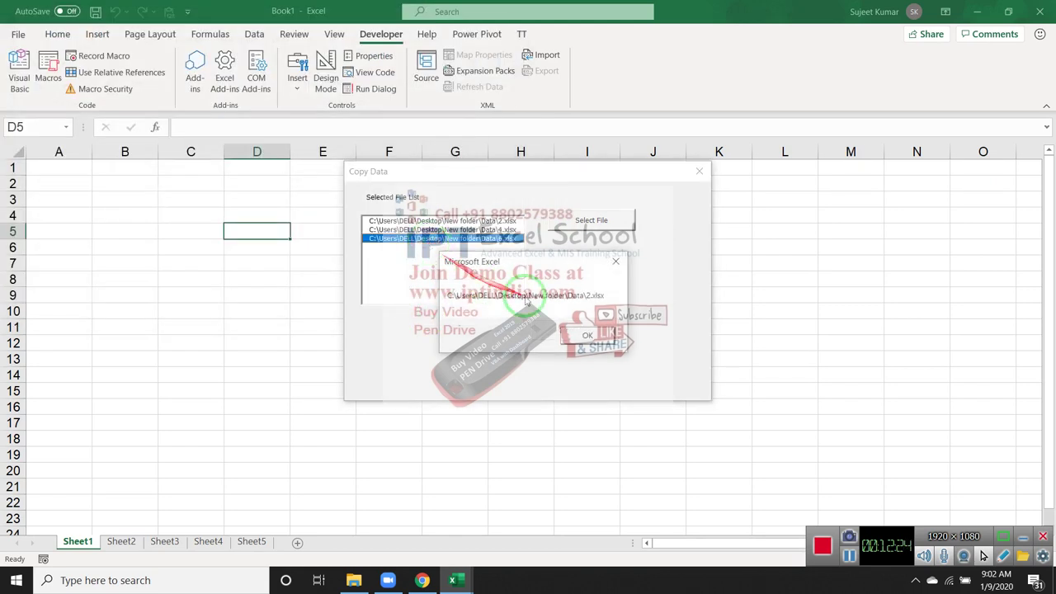
left_click(615, 261)
left_click(700, 171)
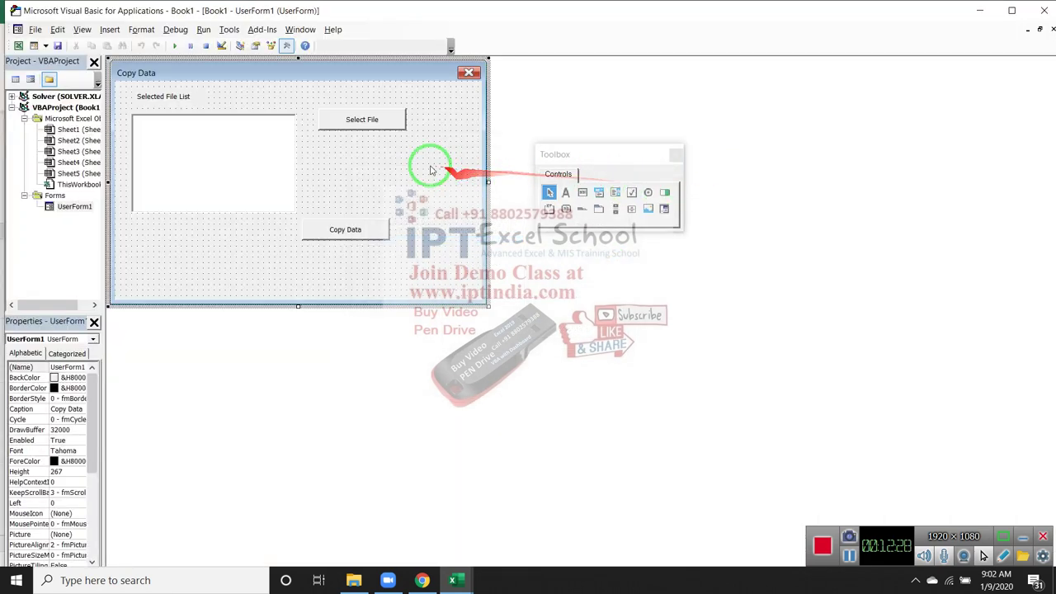
double_click(346, 229)
Add Workbooks.Open Me.ListBox1.List(i) inside the Copy Data loop.
left_click(243, 418)
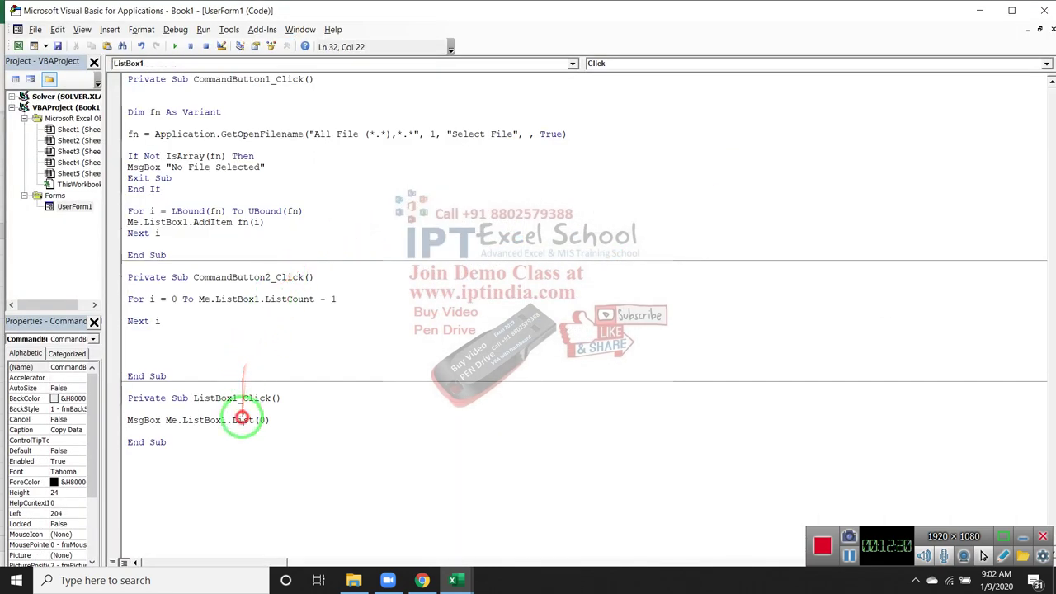
left_click(212, 454)
left_click(152, 310)
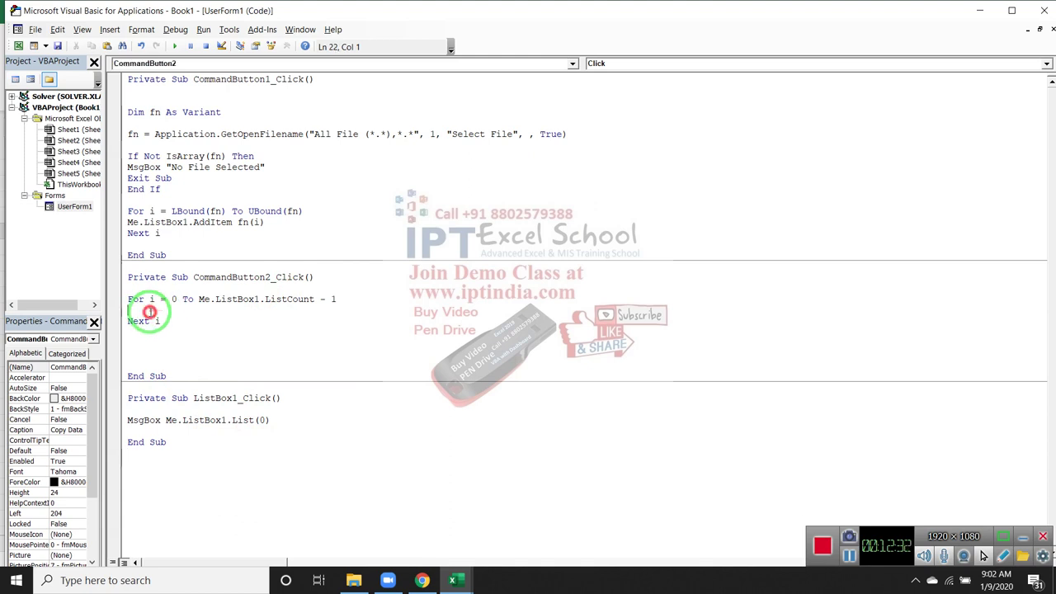
key("Return")
key("Return")
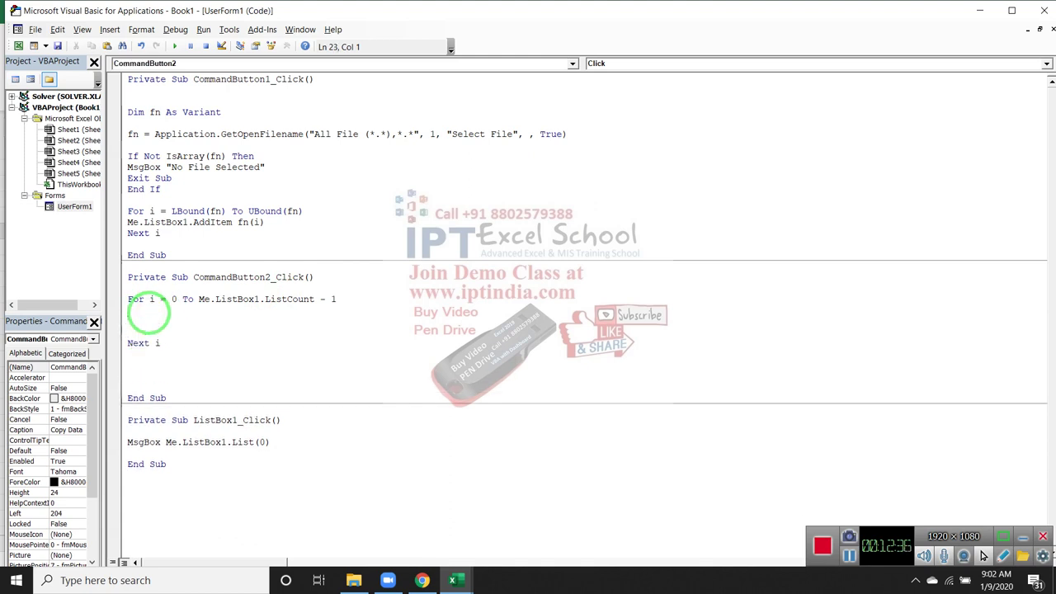
type("Workbook")
type("s.oi")
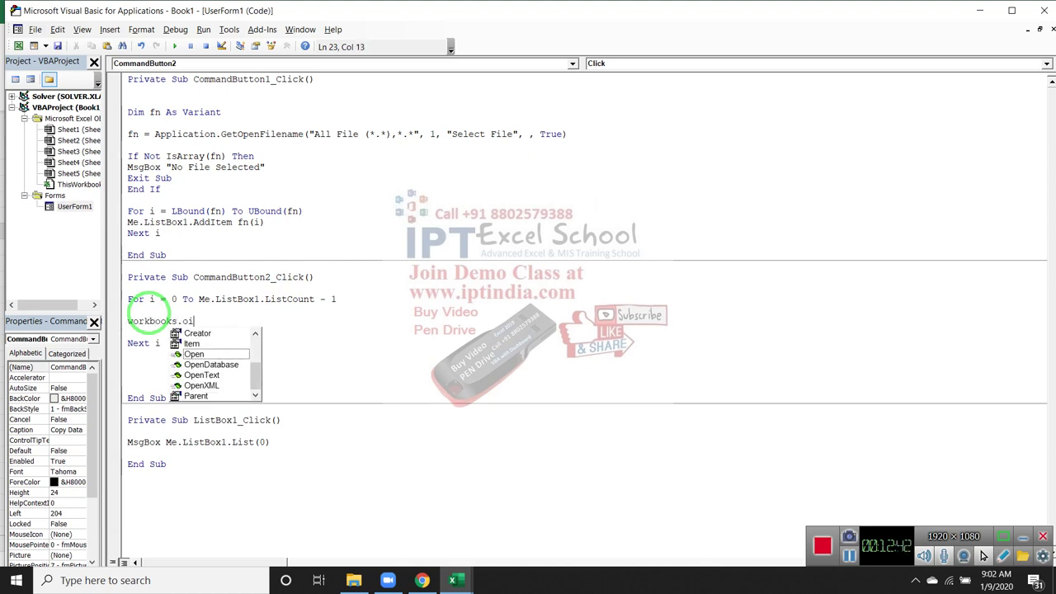
key("Tab")
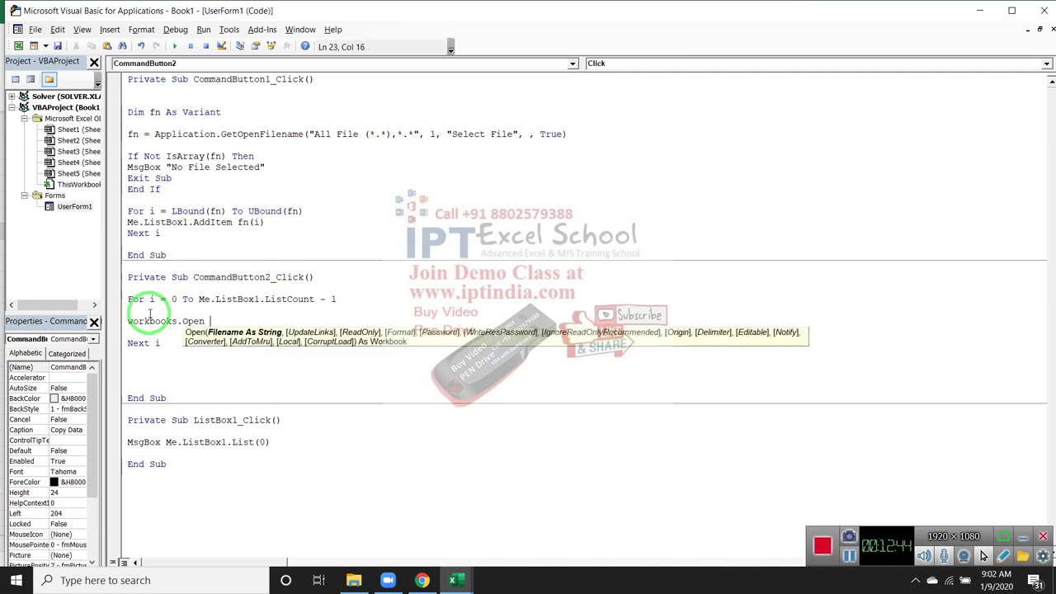
left_click(278, 501)
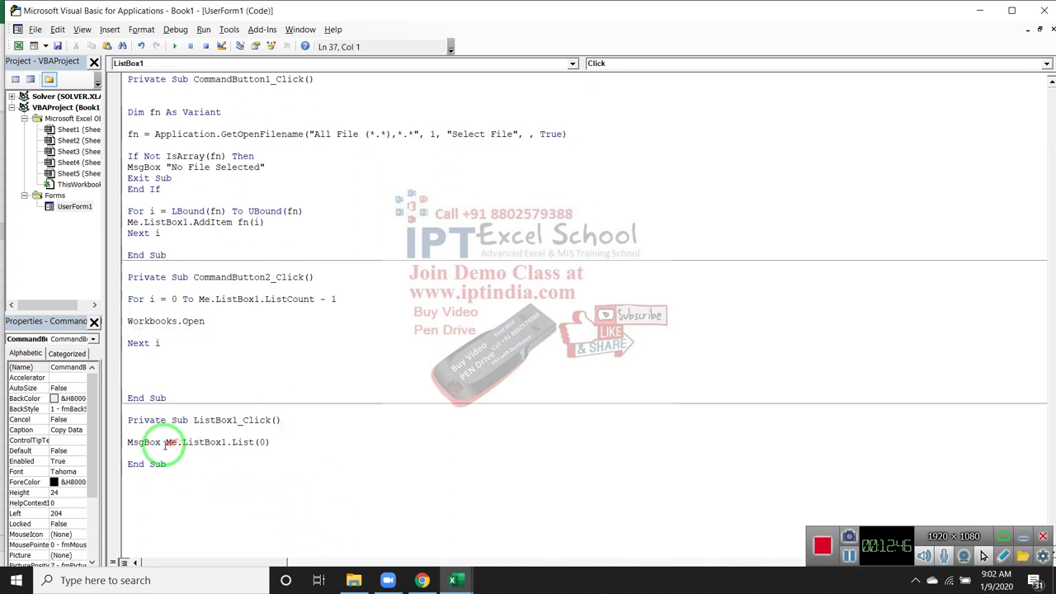
left_click_drag(165, 442, 241, 443)
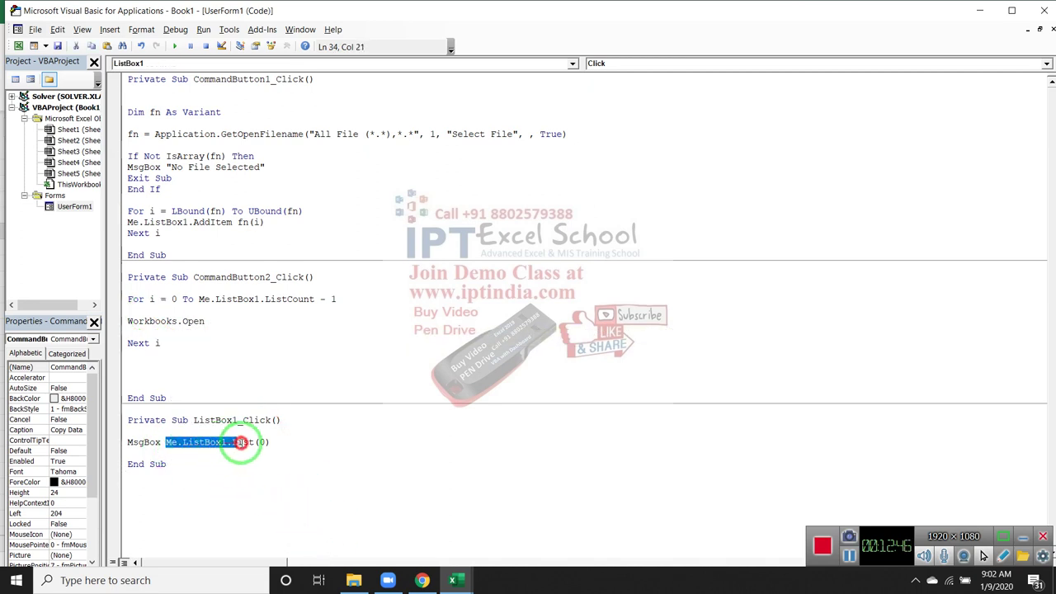
left_click(235, 322)
type("Me.ListBox1.List(0)")
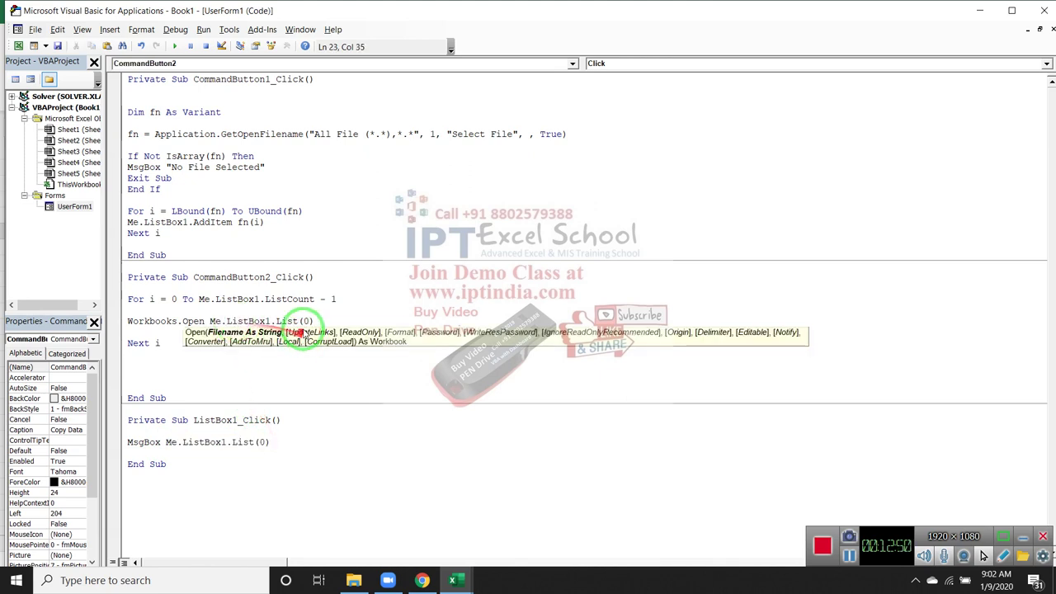
left_click(305, 320)
double_click(306, 320)
type("i")
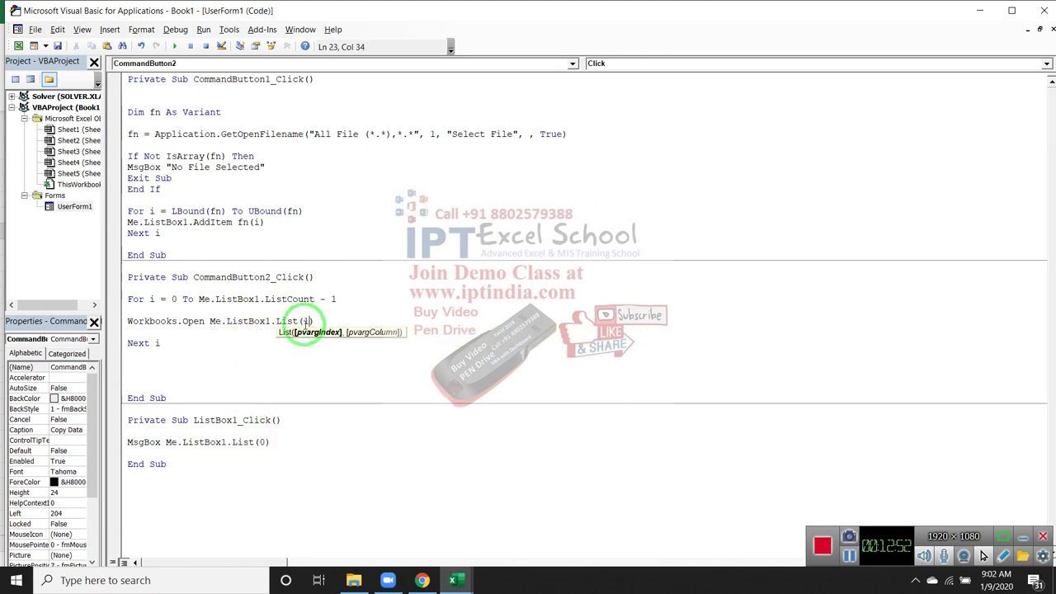
Start a Sheets(1) line below Workbooks.Open to select each file's first sheet.
left_click(219, 361)
left_click(165, 330)
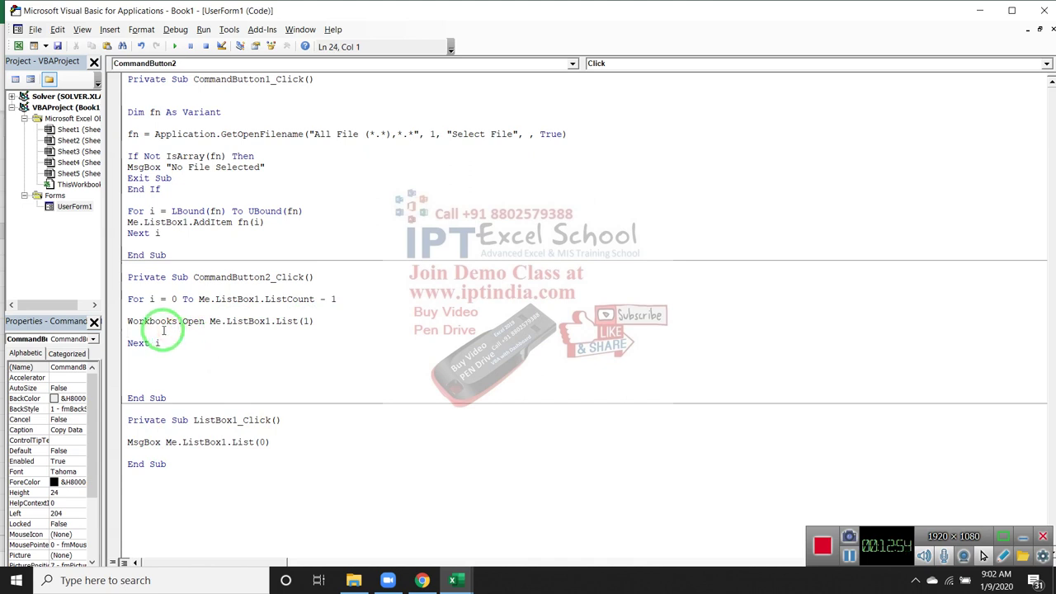
key("Return")
key("Return")
type("sheets")
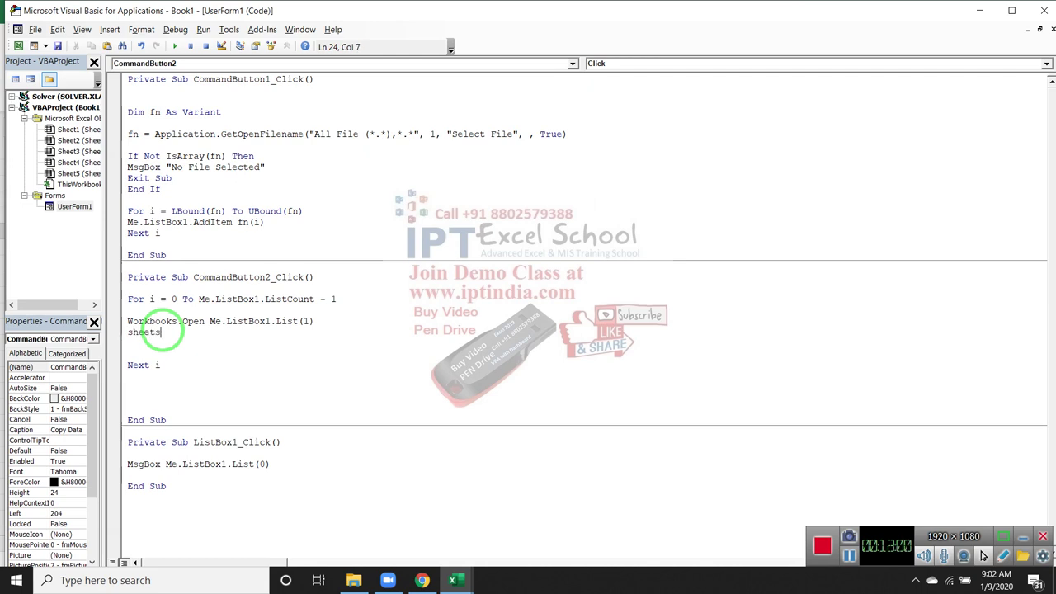
type(".co")
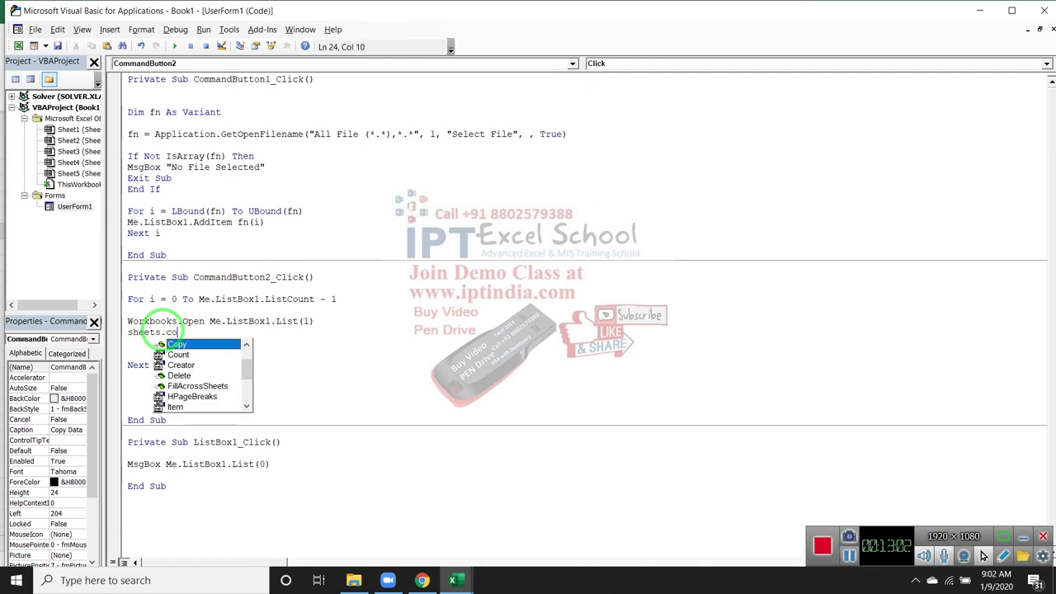
type("u")
key("BackSpace")
key("BackSpace")
key("BackSpace")
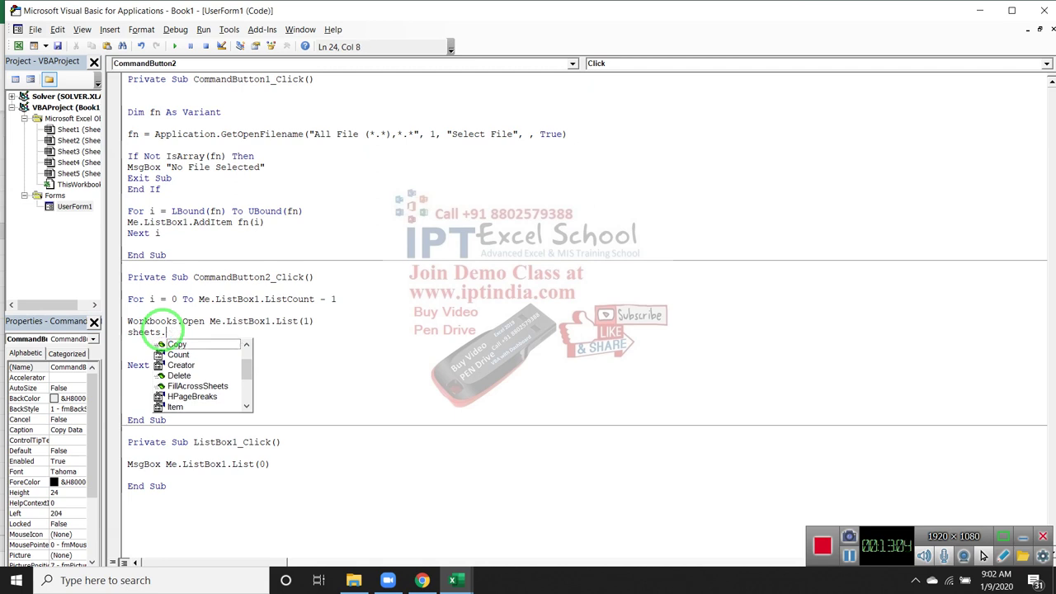
key("BackSpace")
type("(1")
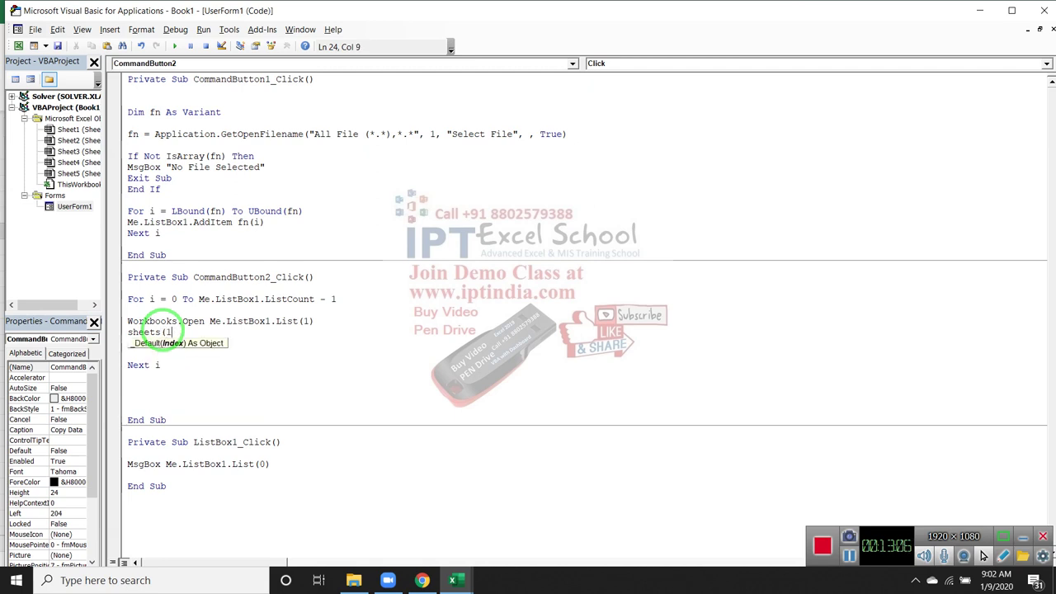
type(").select")
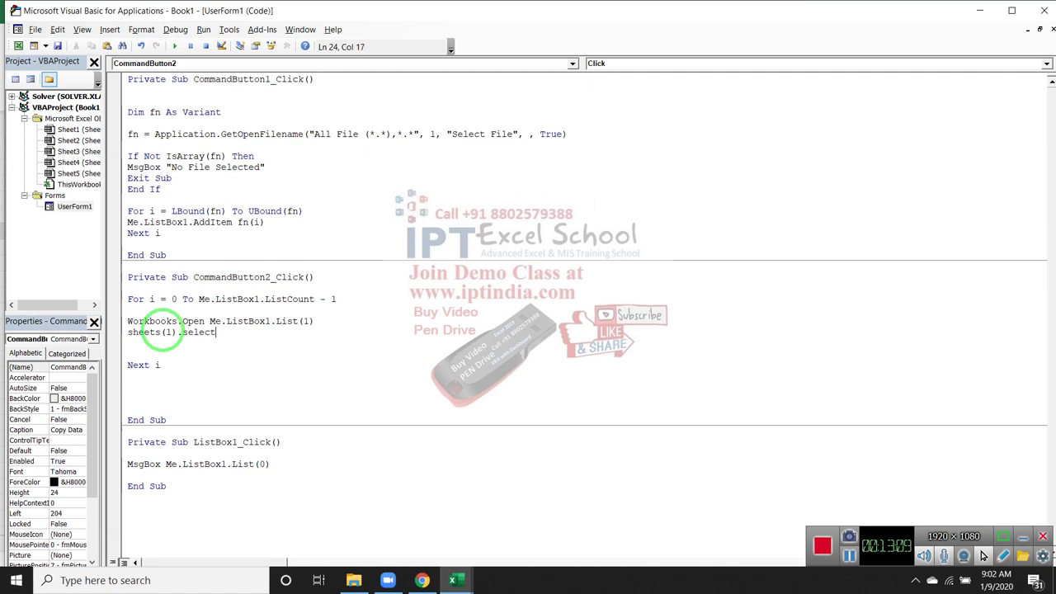
Add Range("A1").CurrentRegion.Copy below Sheets(1).Select, then return to Excel with Alt+F11.
key("Return")
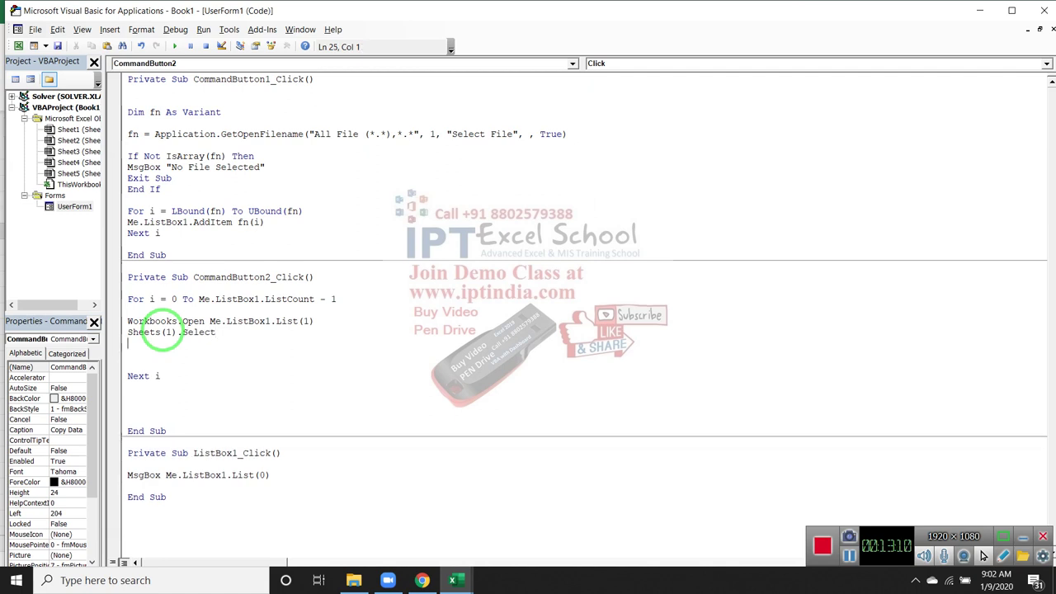
type("range")
type("(")
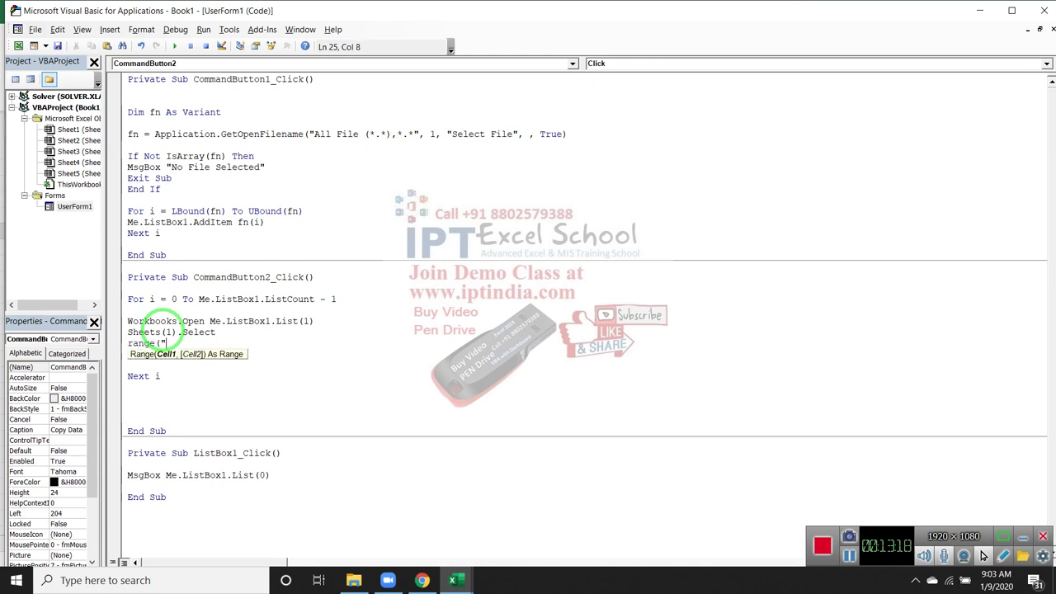
type(")")
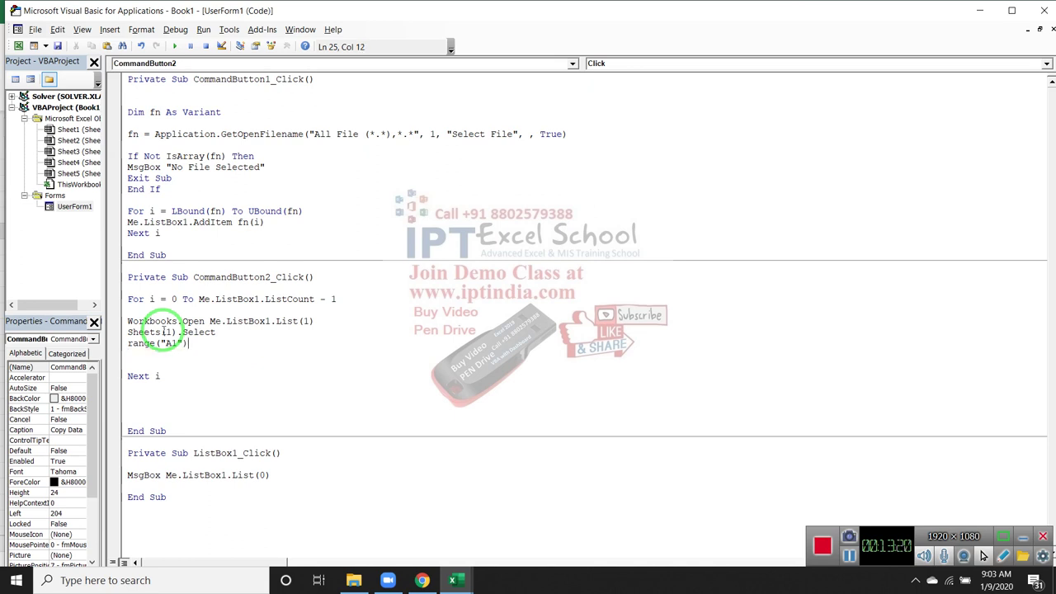
type(".c")
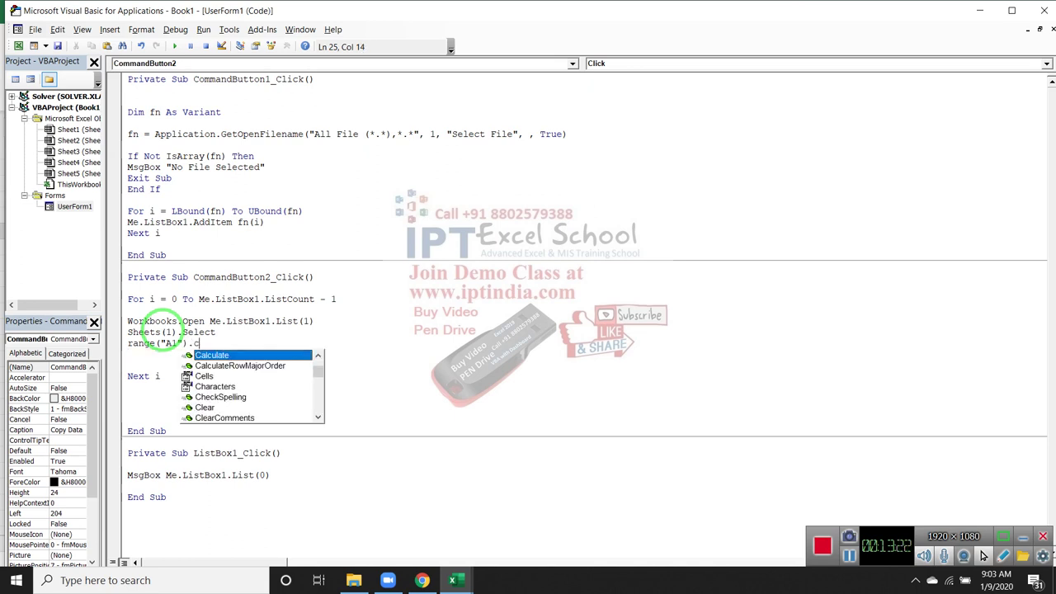
type("urrentr")
key("Tab")
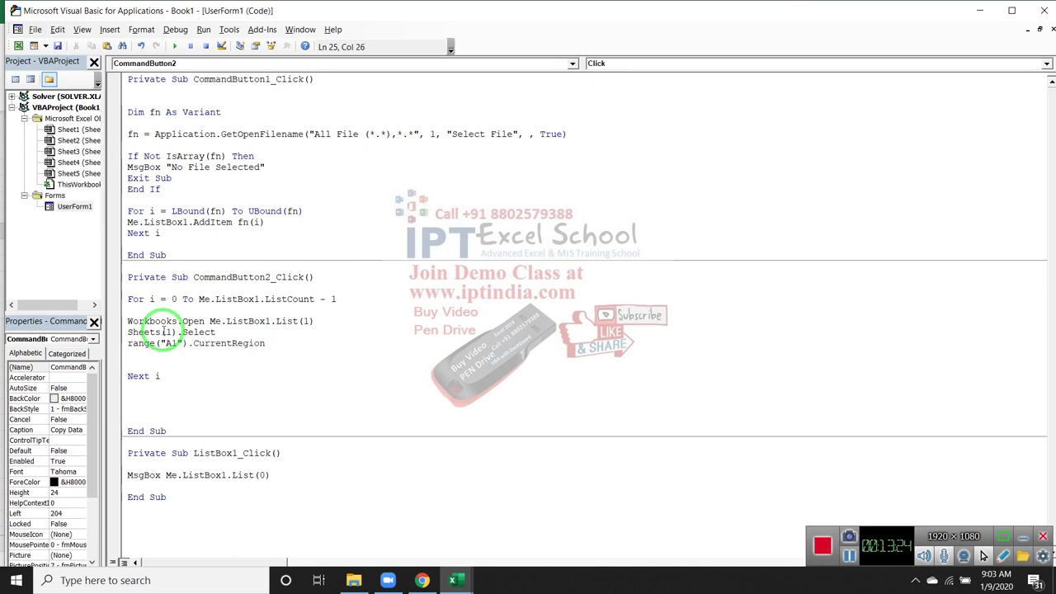
type(".copy")
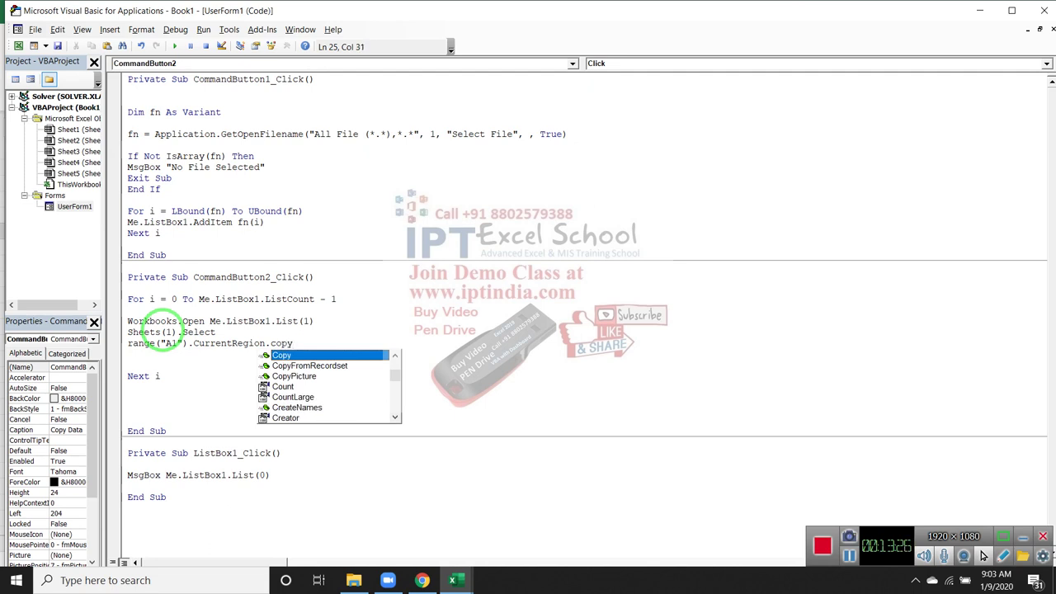
key("Return")
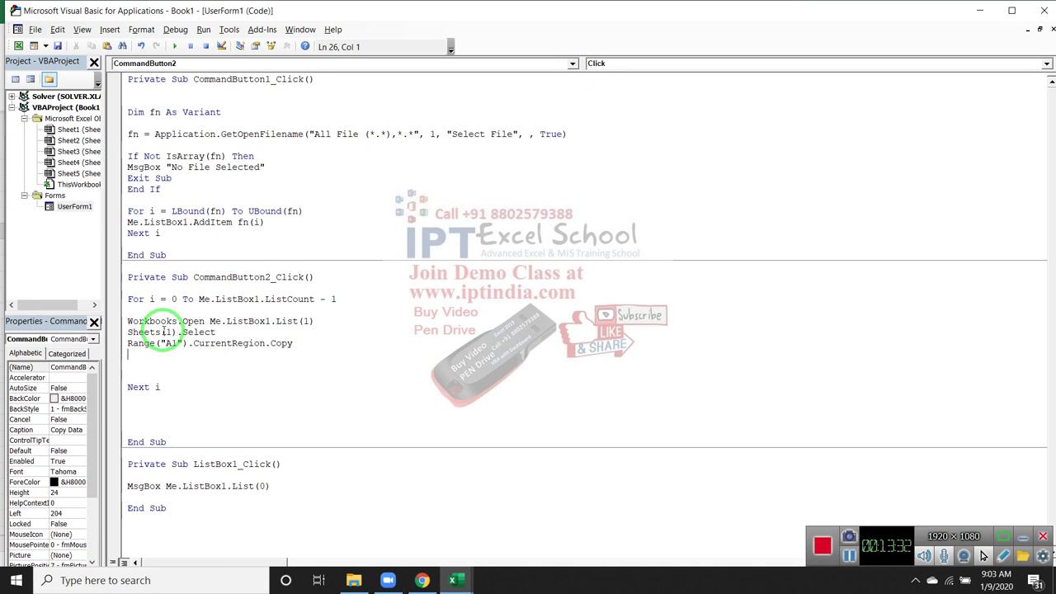
key("alt+F11")
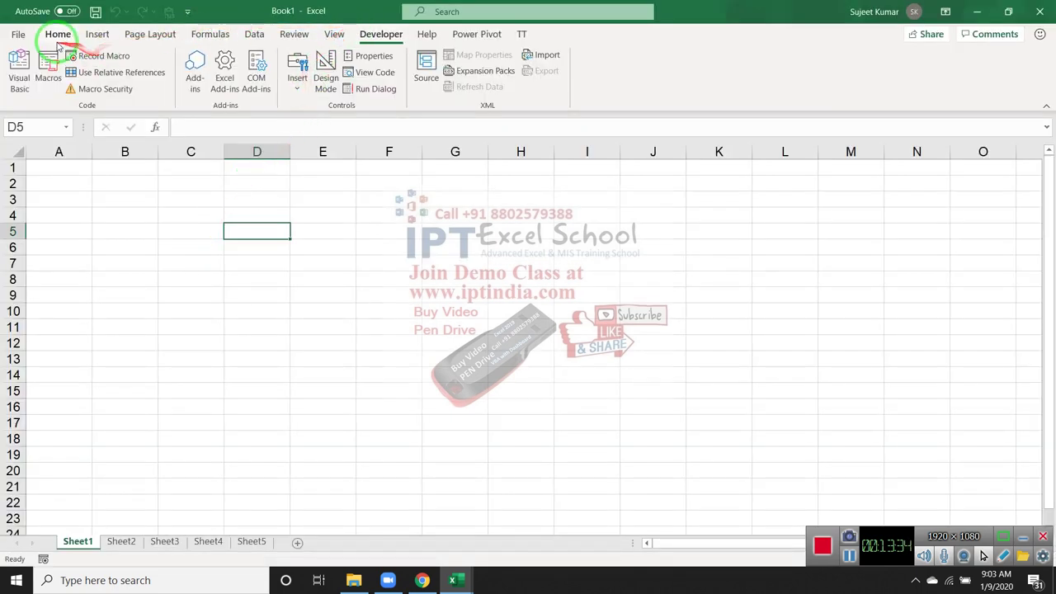
Save Book1 to the 6.VBA Automation folder, entering the file name Copy Selected Data.
left_click(96, 11)
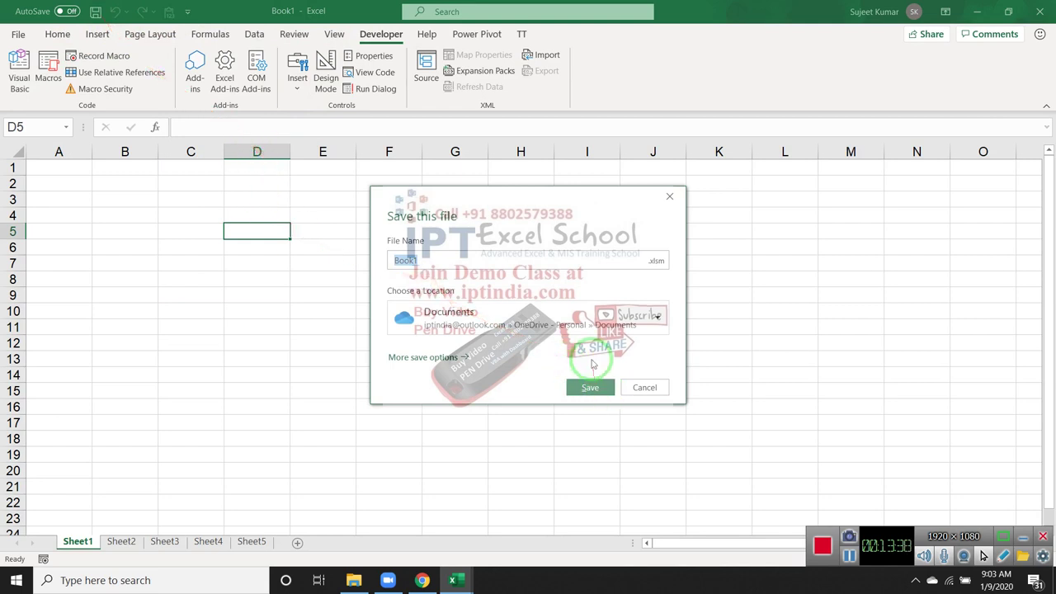
left_click(656, 316)
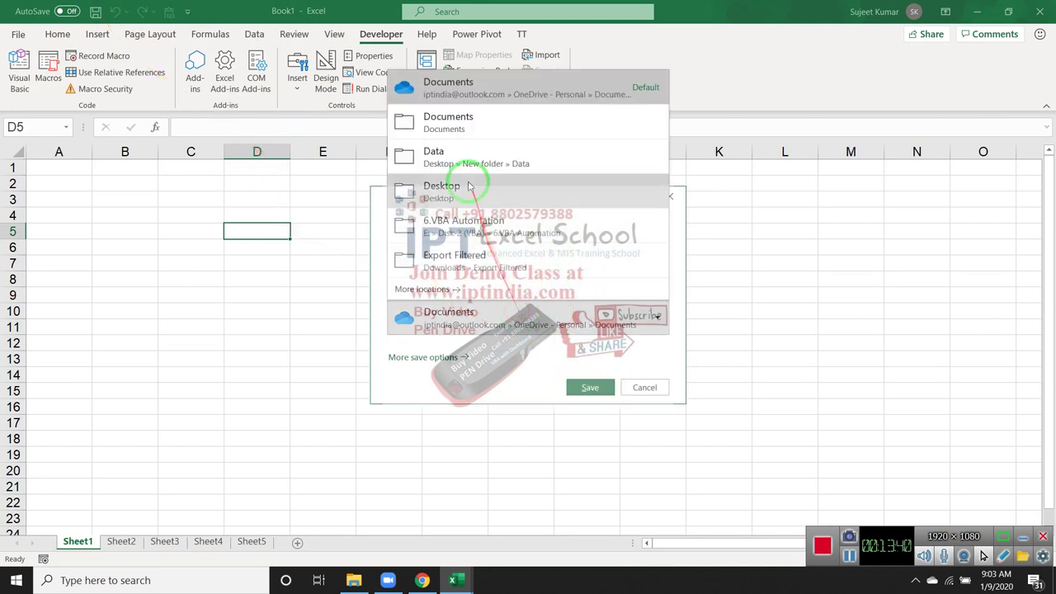
left_click(473, 241)
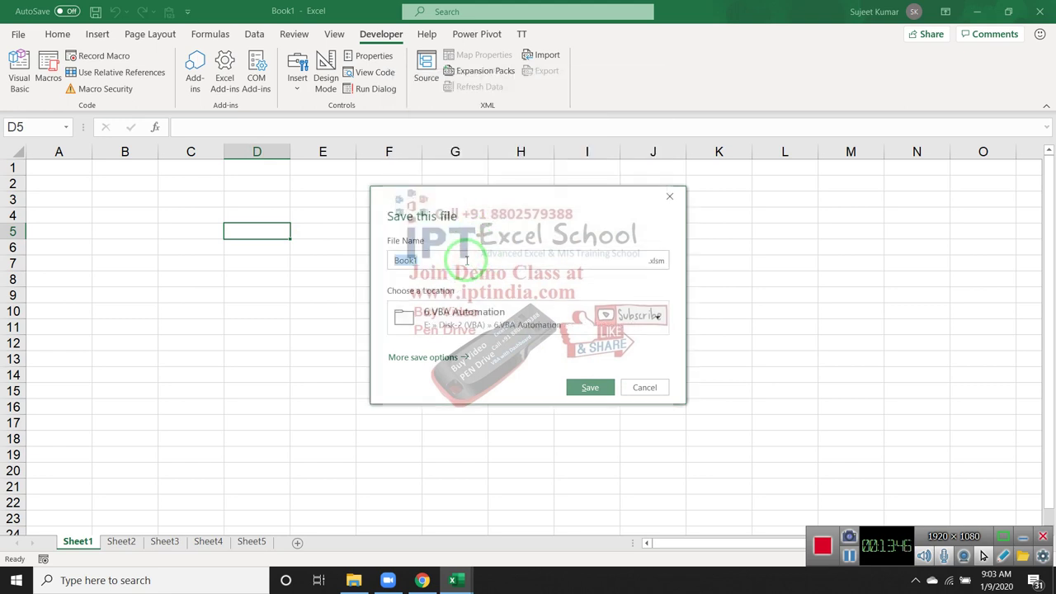
type("Copy Select")
type("ed Data")
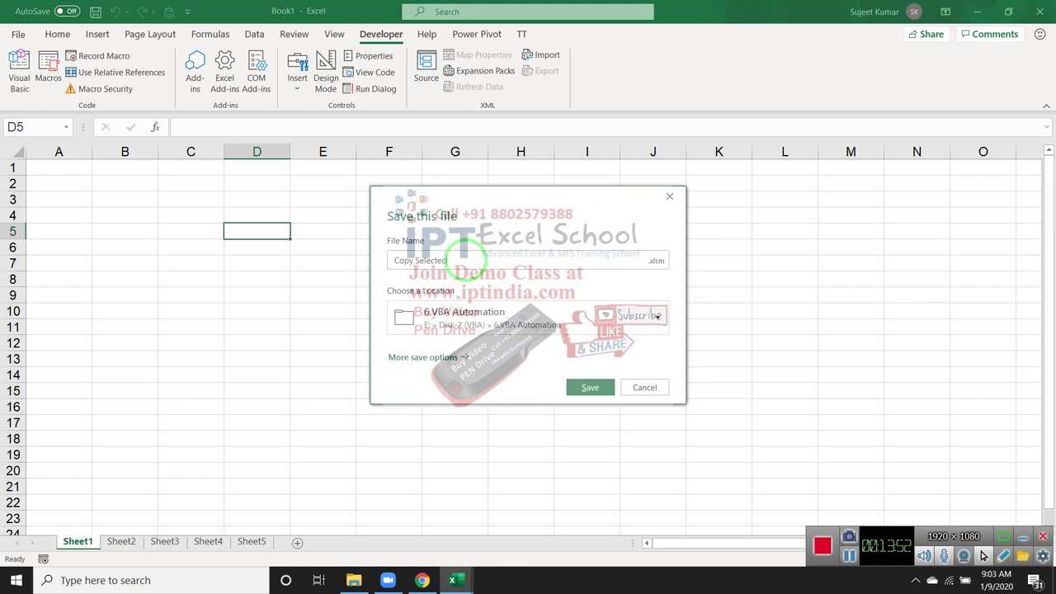
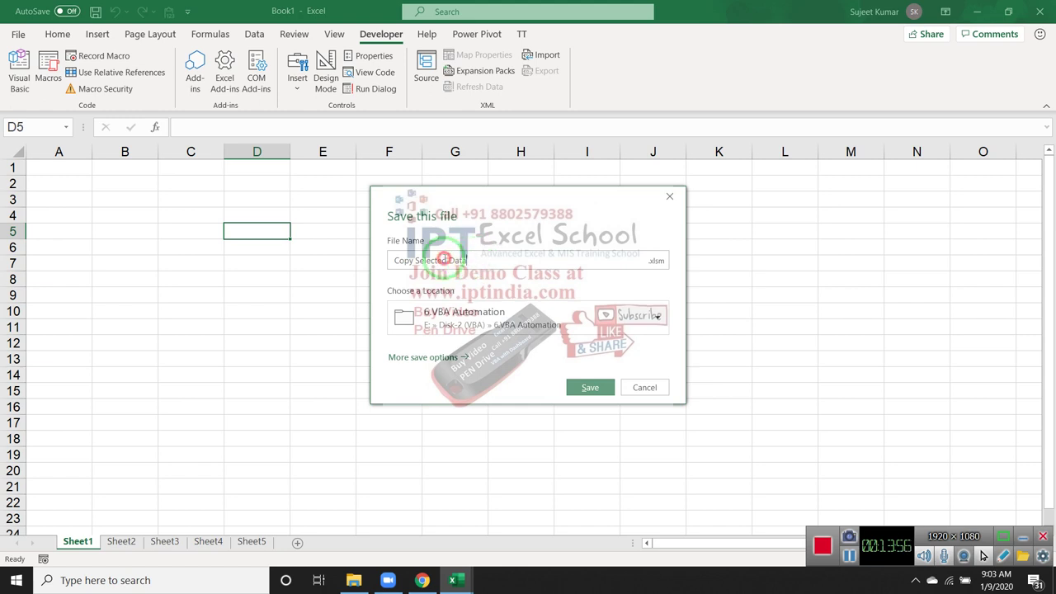
Save the workbook as macro-enabled 'Copy Selected Data.xlsm' and switch to the VBA editor with Alt+F11.
left_click_drag(477, 259, 373, 258)
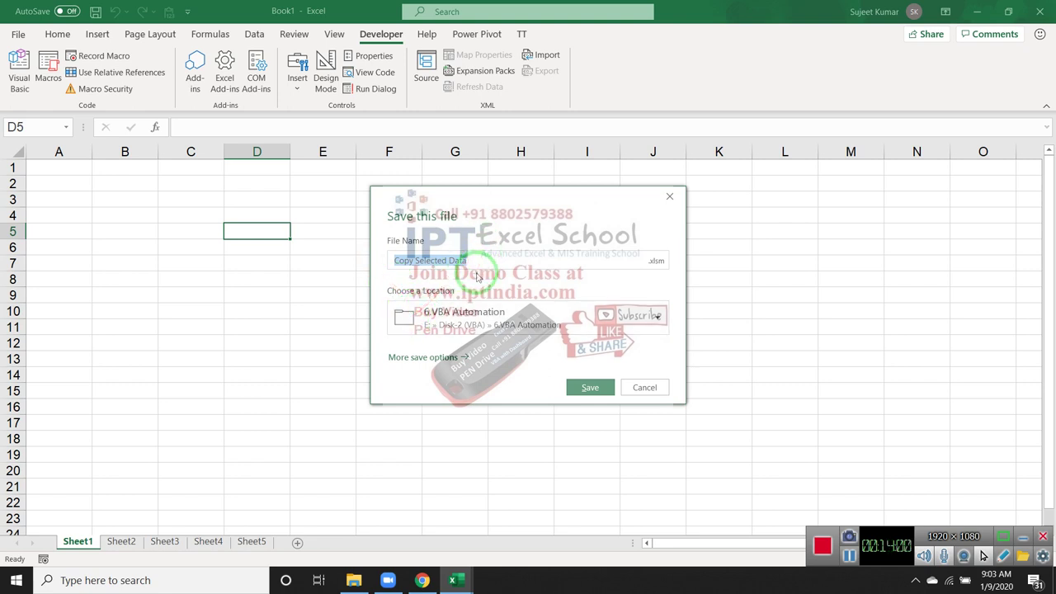
left_click(586, 388)
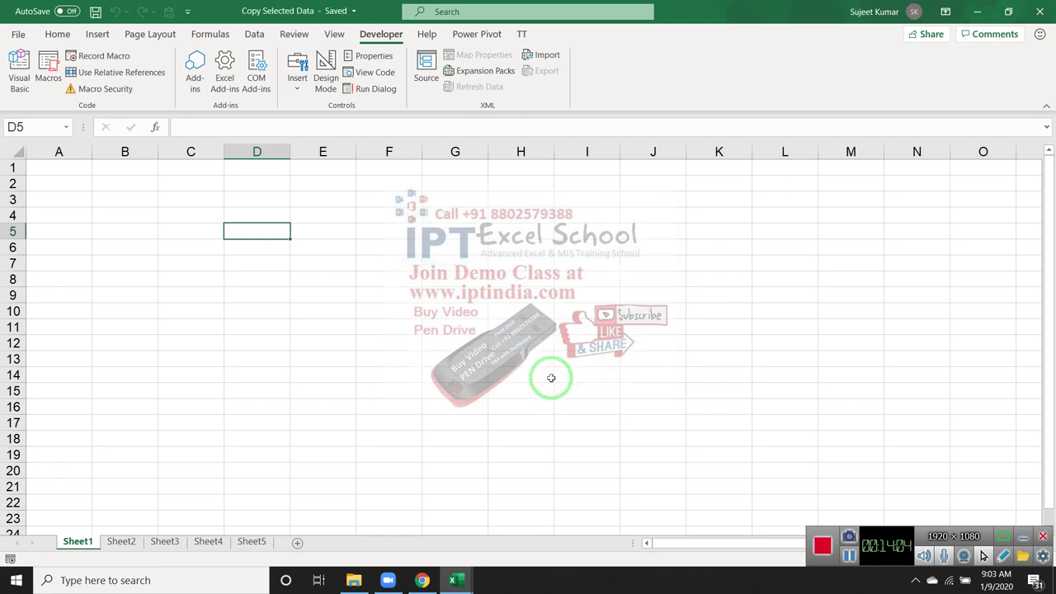
key("alt+F11")
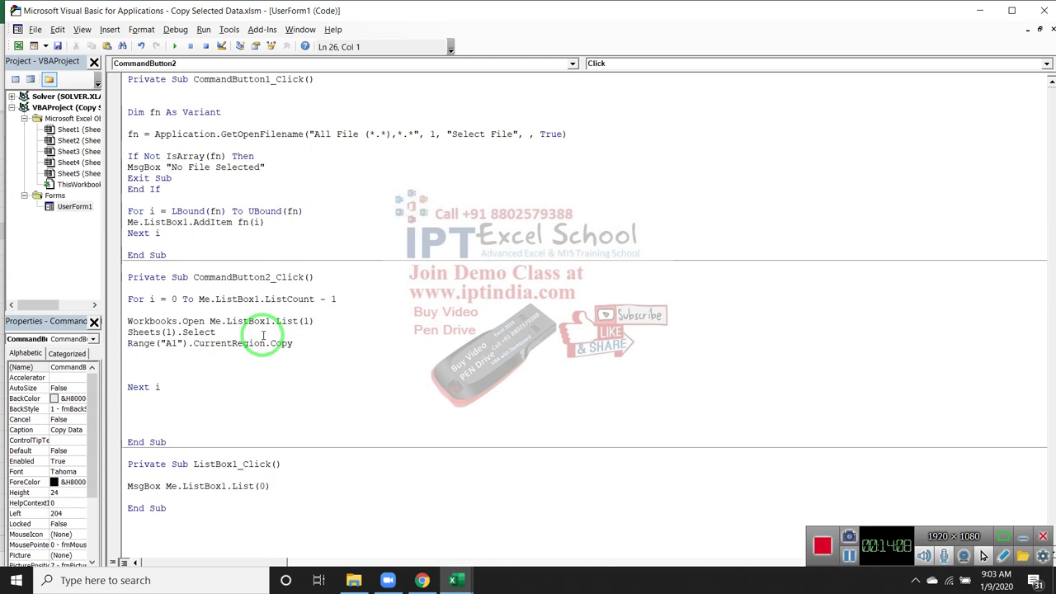
Below the Copy line, type the Workbooks("Copy Selected Data.xlsm").Sheets(1).Range("A65000").End(xlUp).Offset(1,0).PasteSpecial line.
type("Wor")
type("kb")
key("BackSpace")
type("ook")
type("s")
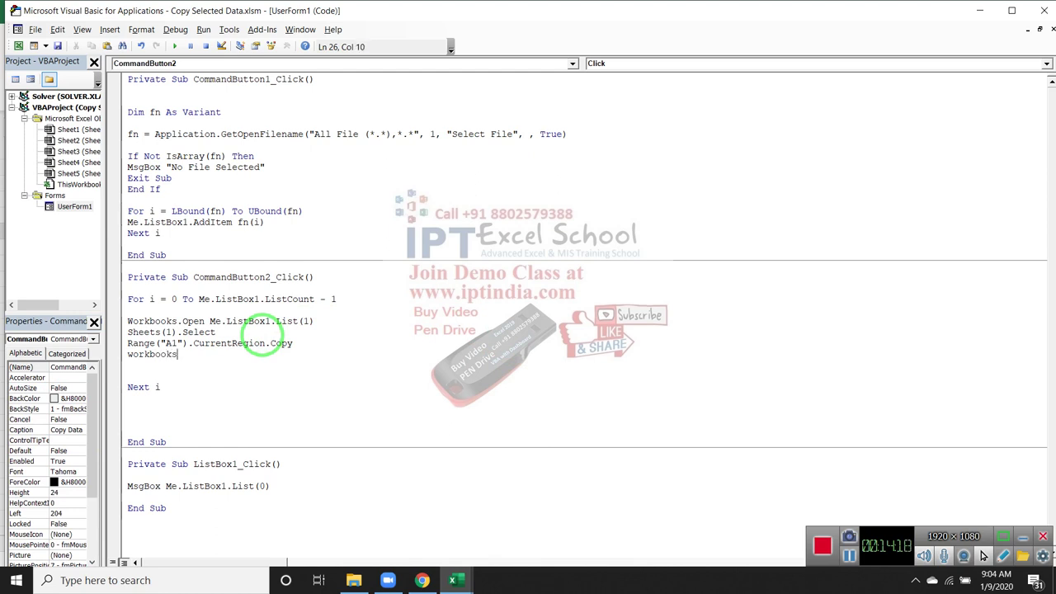
type("(\"Copy Selected Data")
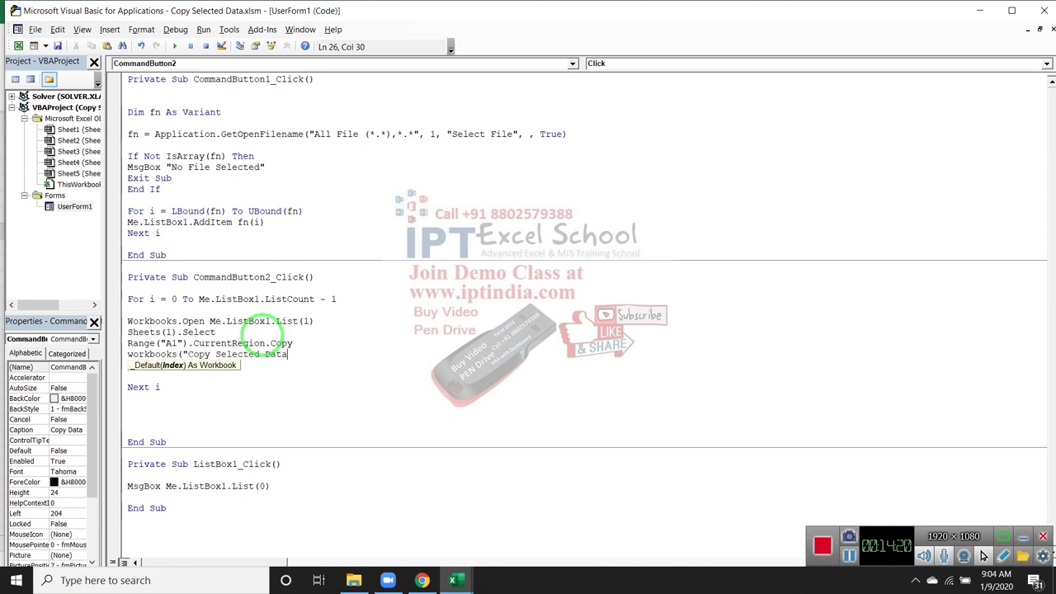
type(".xl")
type("sm")
type(").")
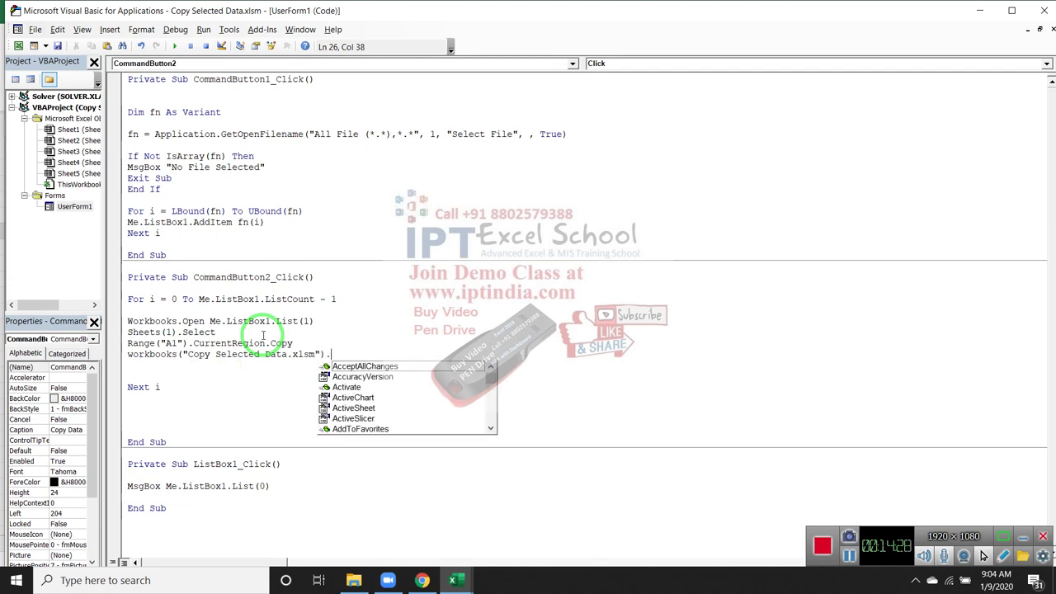
type("sheets")
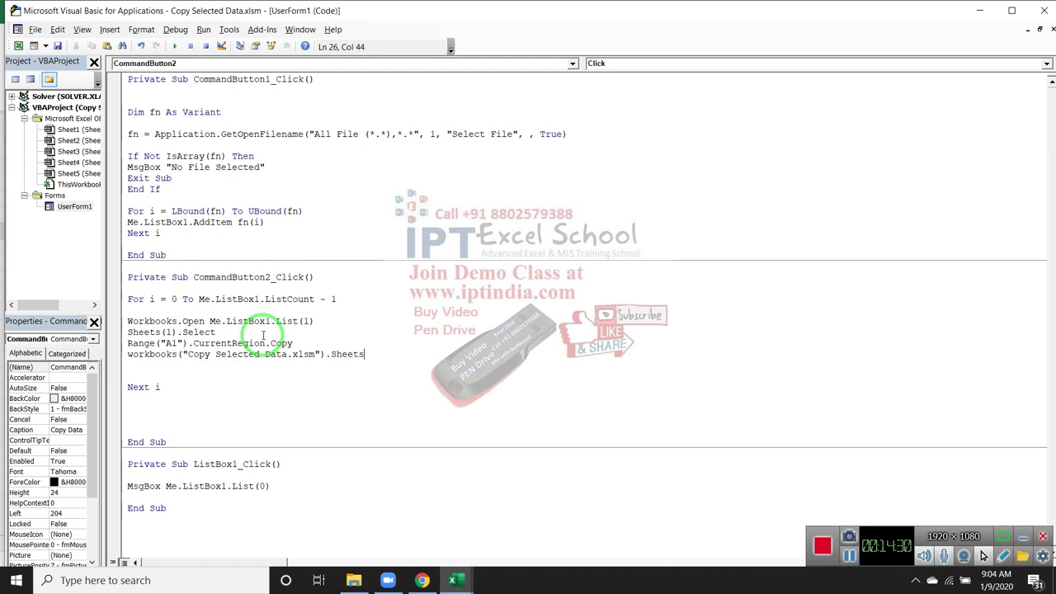
type("(1")
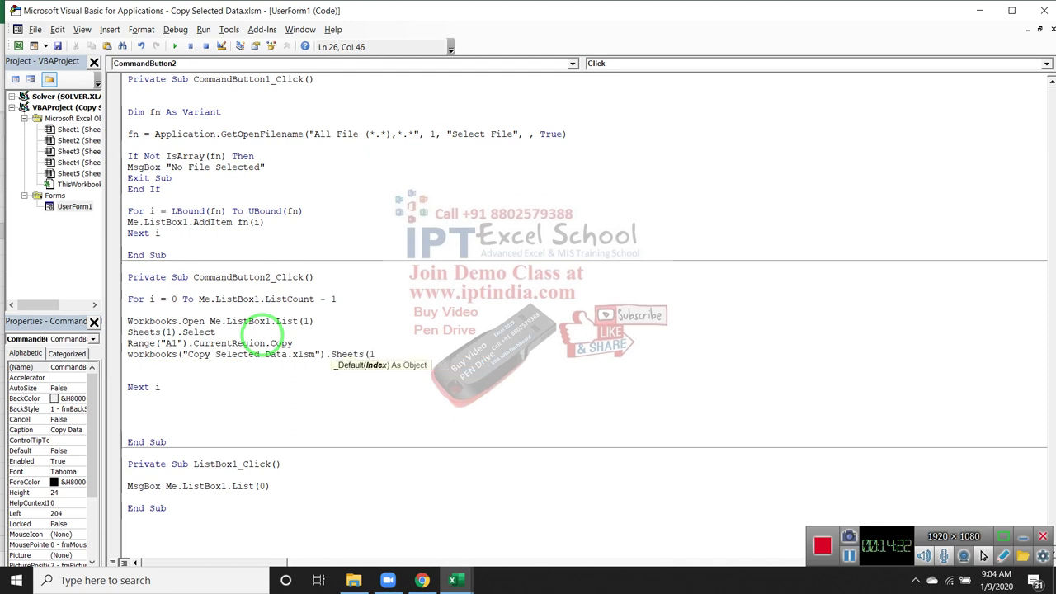
type(").range")
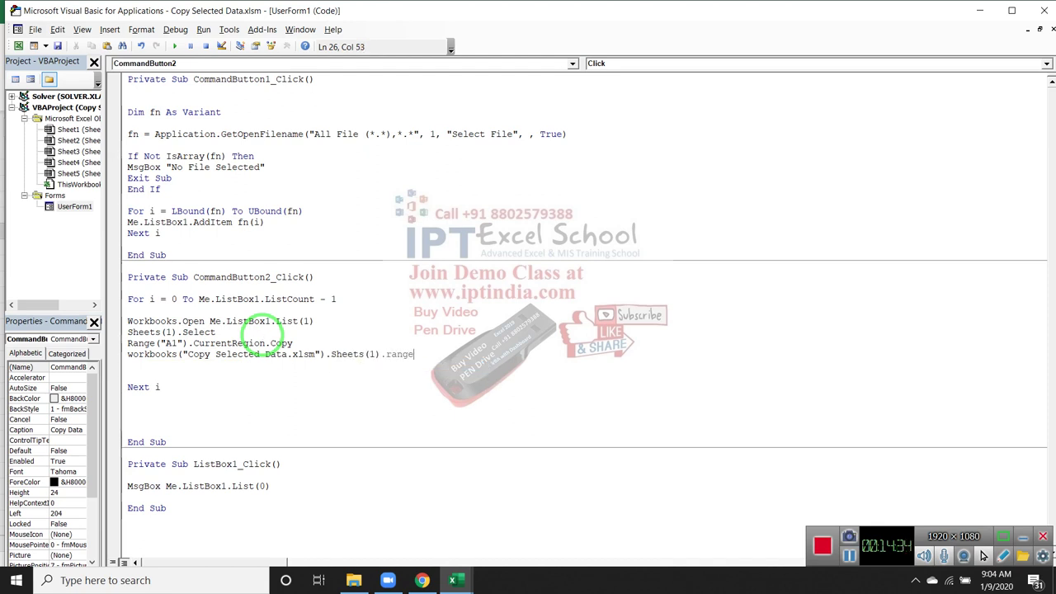
type("(")
type("\"A")
type("65000\"")
type(".end")
type("(xlup).")
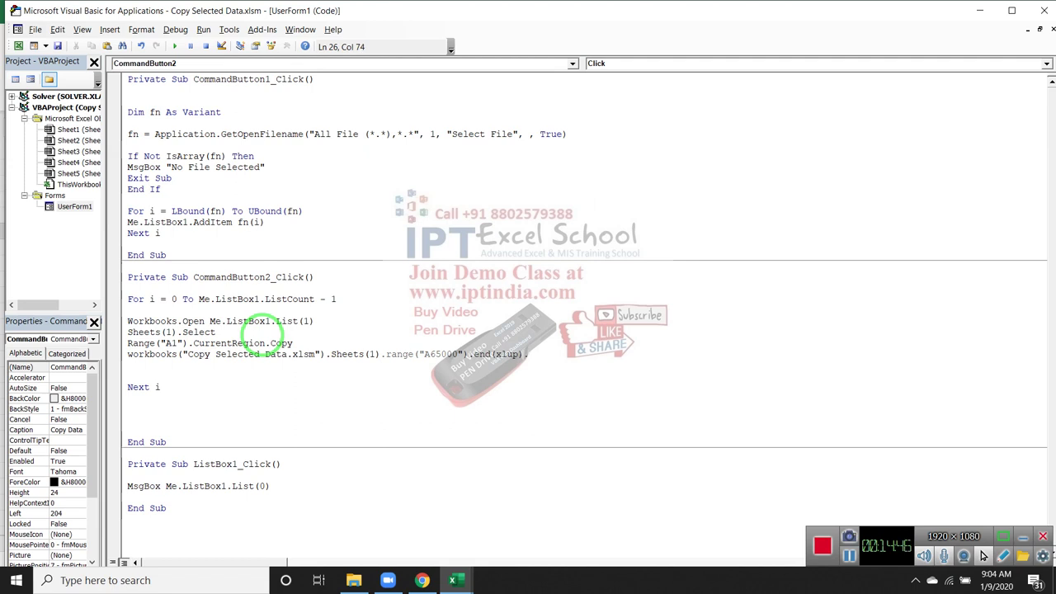
type("offse")
type("t)")
type("(")
type("1")
type(",0")
type(".p")
type("as")
type("e")
type("speci")
type("al")
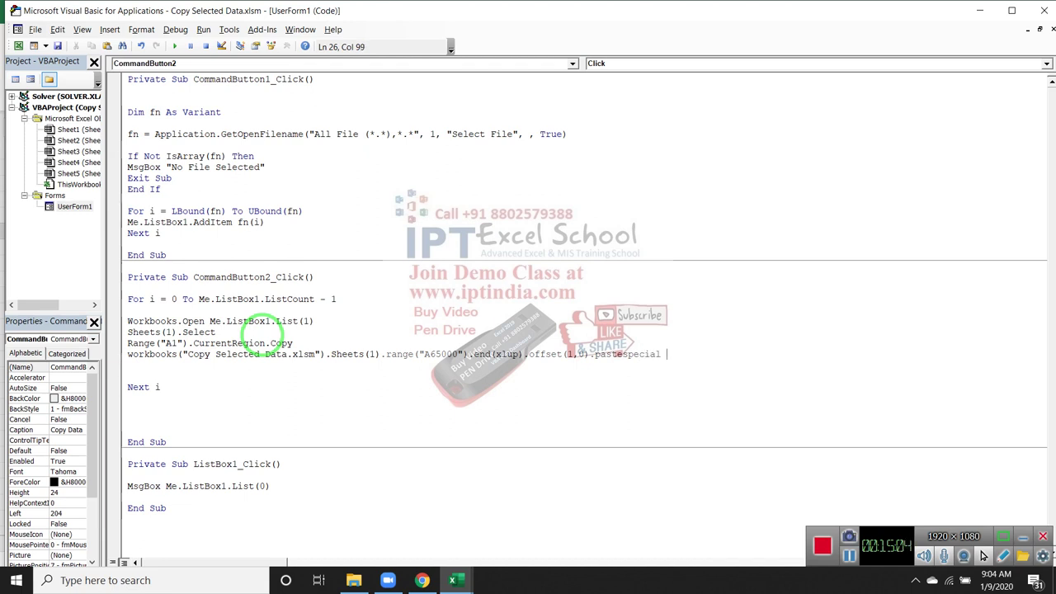
key("Down")
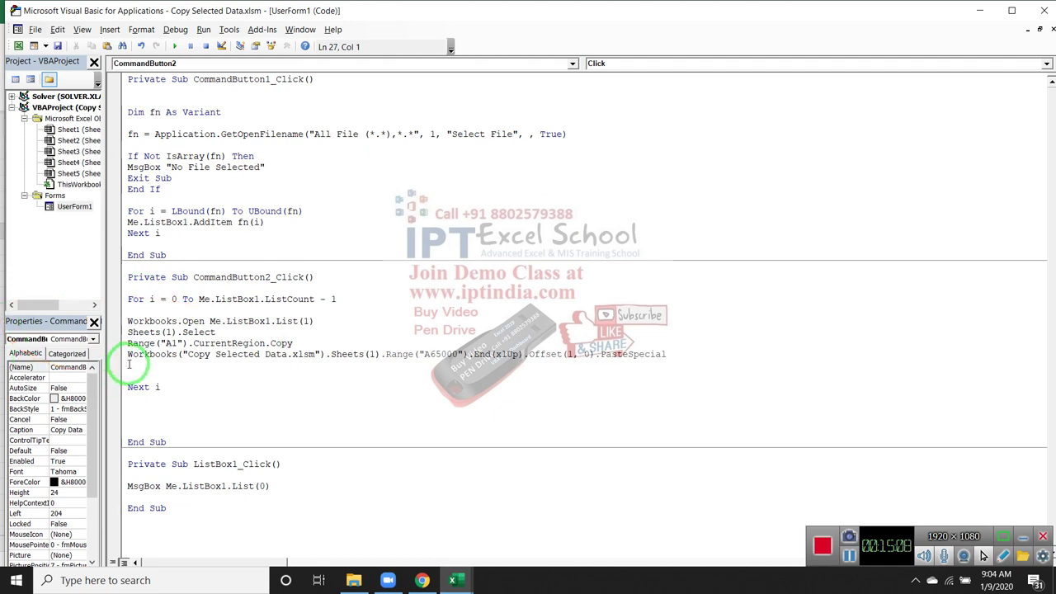
Write a scratch Range("A").PasteSpecial xlPasteValues line using IntelliSense suggestions.
type("Range(")
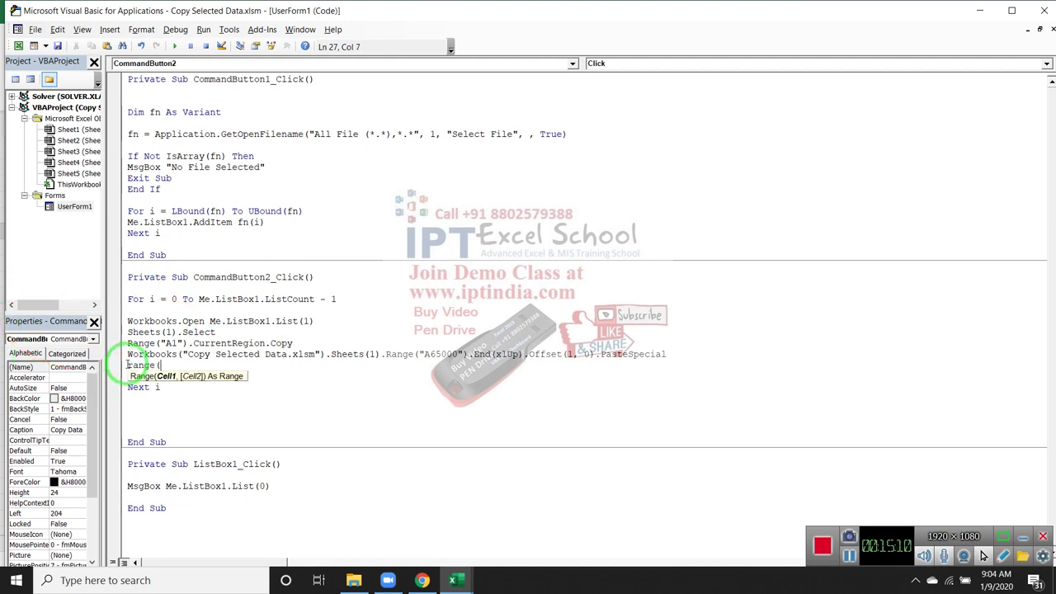
type("\"A")
type("\"")
type(").pf")
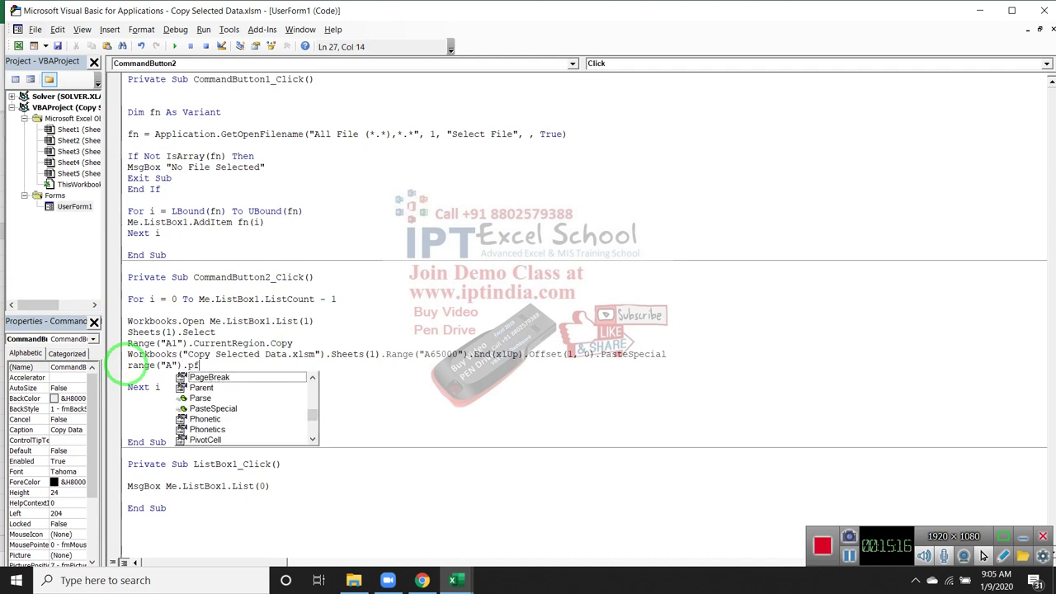
key("Escape")
key("BackSpace")
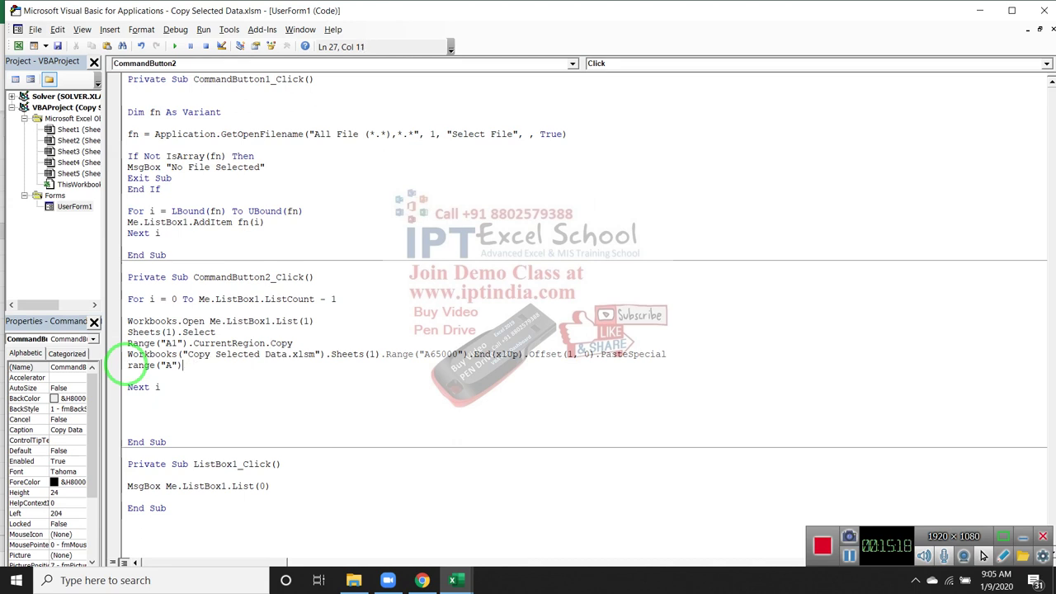
key("BackSpace")
type(".p")
key("Down")
type("st")
key("Tab")
key("Down")
key("Down")
key("Down")
key("Down")
key("Down")
key("Down")
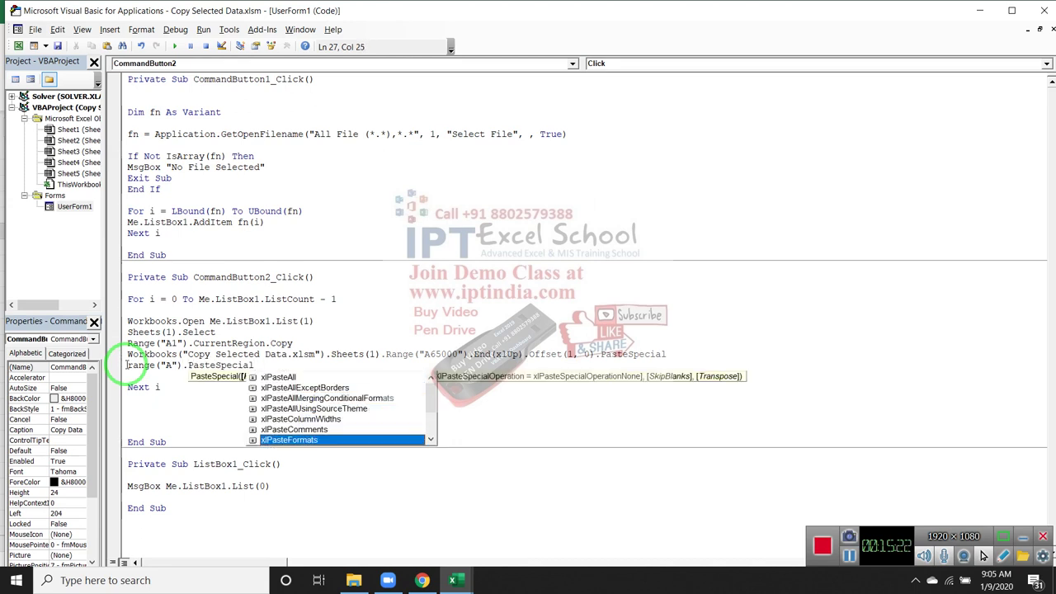
key("Down")
key("Down")
key("Down")
key("Down")
key("Down")
key("Up")
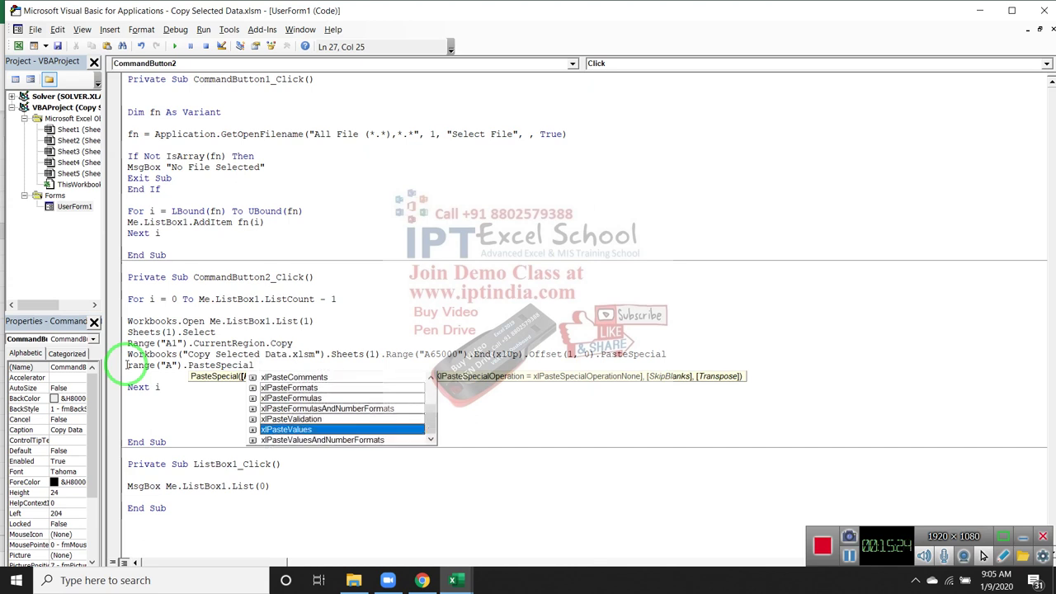
key("Tab")
left_click(198, 392)
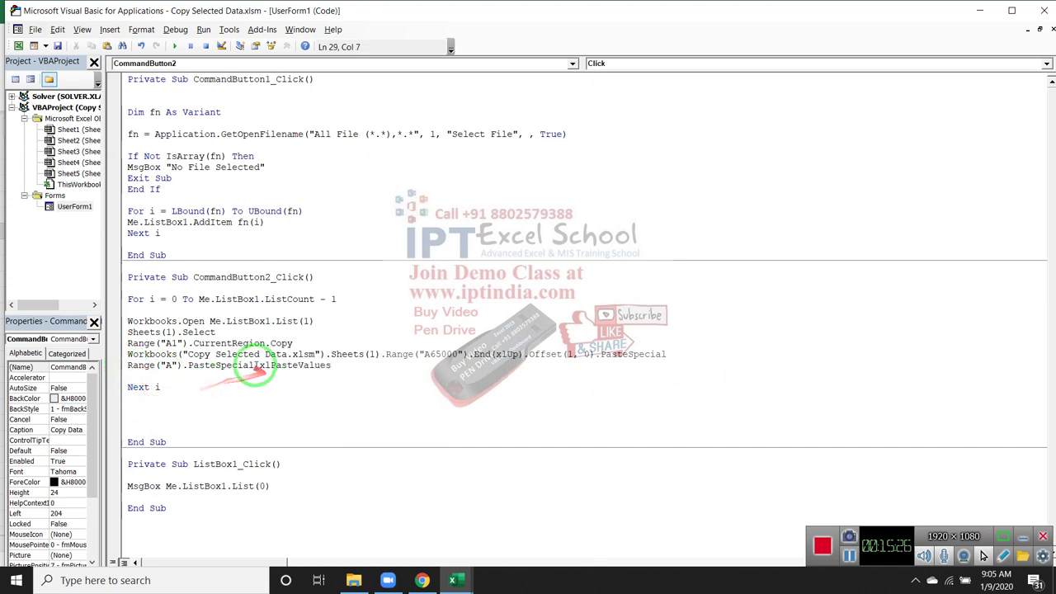
Copy 'PasteSpecial xlPasteValues' onto the Workbooks line's PasteSpecial and delete the scratch line.
left_click_drag(188, 366, 317, 378)
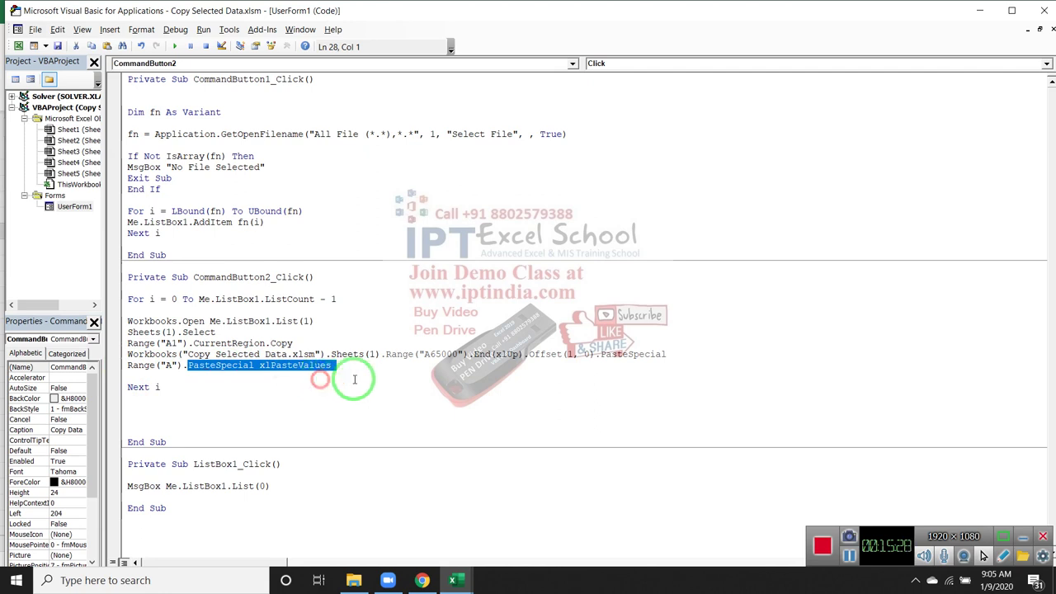
key("ctrl+c")
double_click(601, 357)
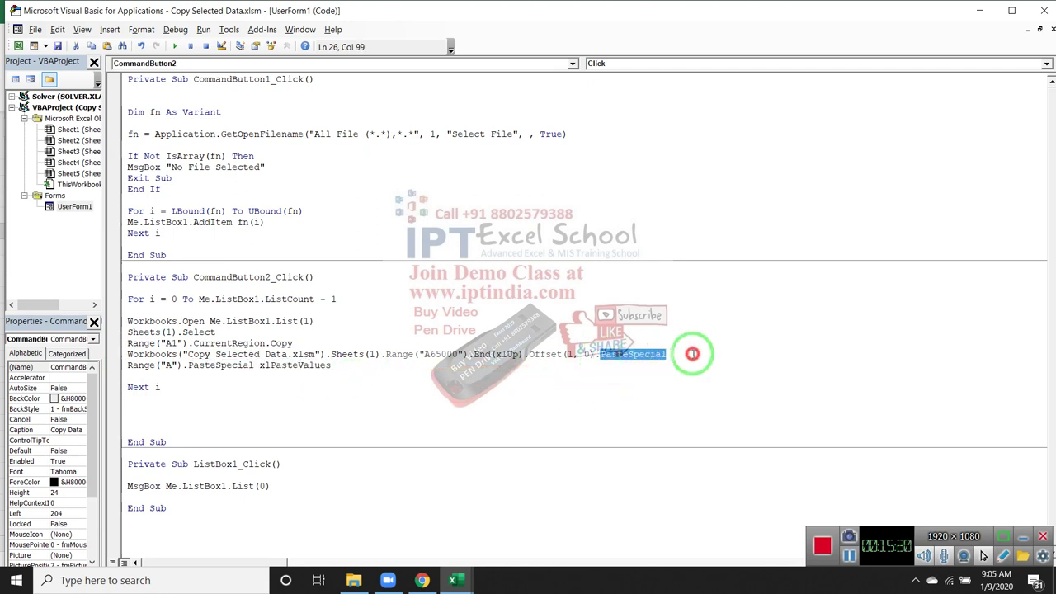
key("ctrl+v")
left_click(371, 380)
left_click_drag(371, 379, 126, 379)
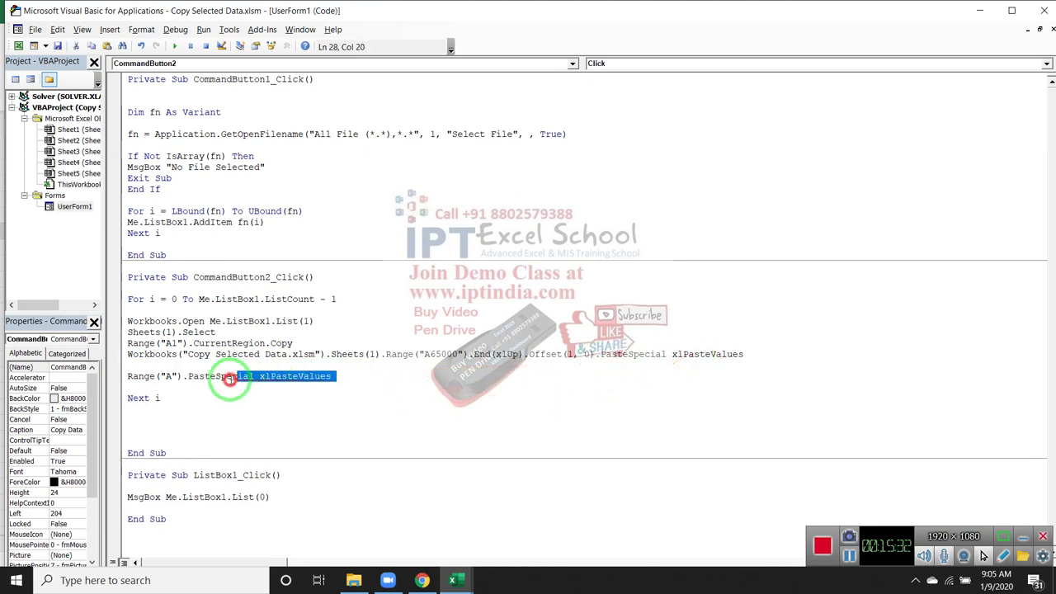
key("Delete")
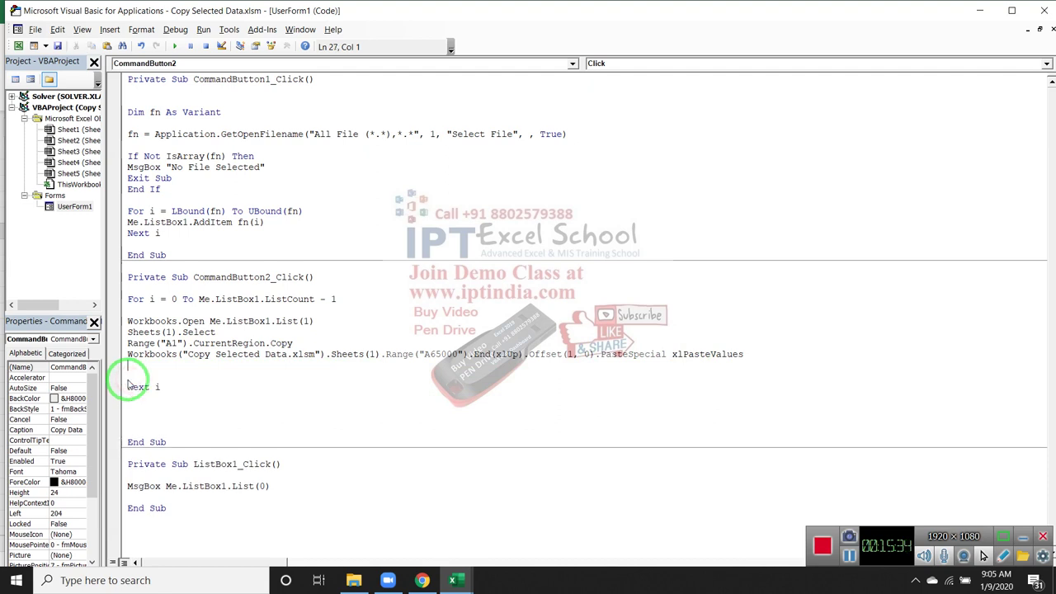
Add the line Application.CutCopyMode = False, fixing the typos along the way.
type("a")
type("i")
type("o")
key("BackSpace")
key("BackSpace")
key("BackSpace")
key("BackSpace")
type("ppl")
type("ication")
type(".c")
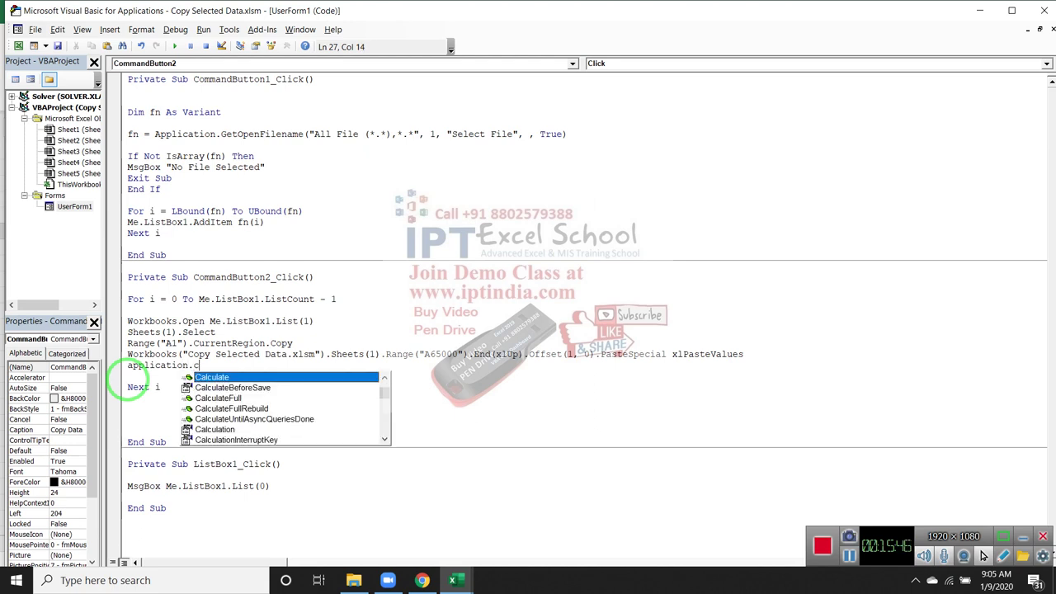
type("ut")
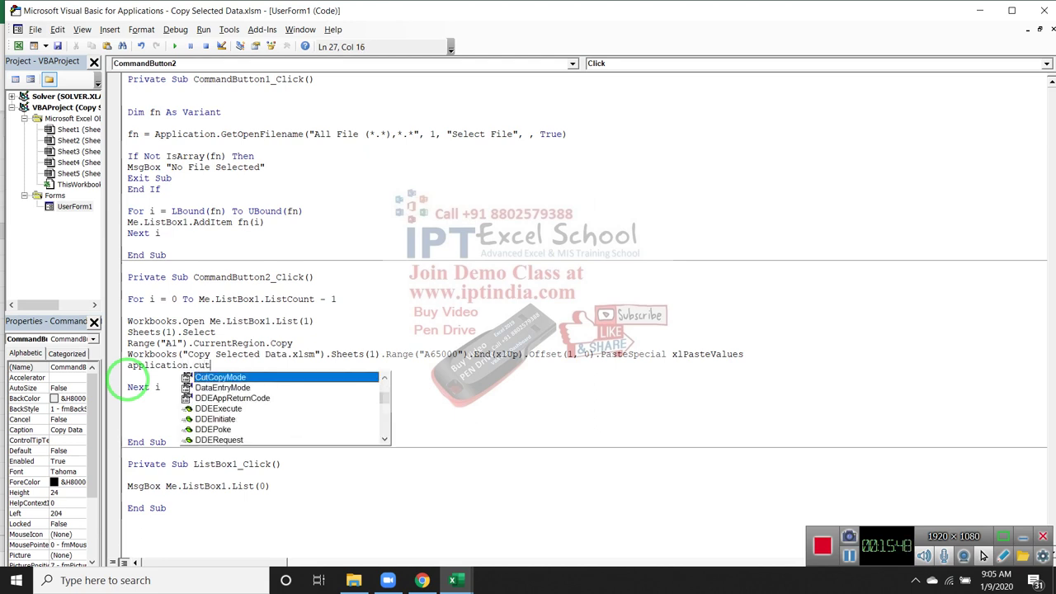
type("c")
key("Tab")
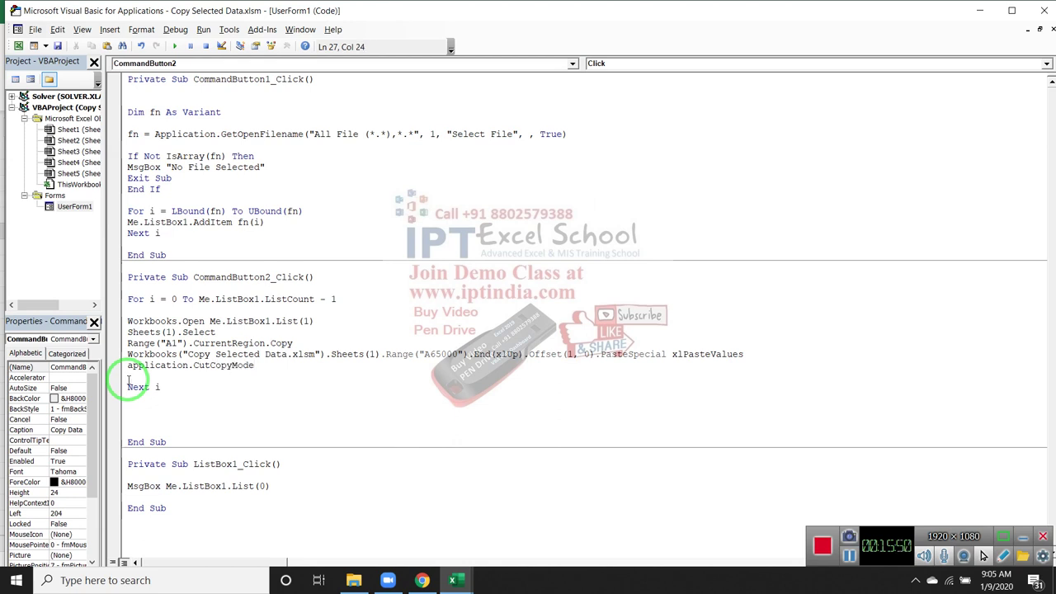
type("=fasle")
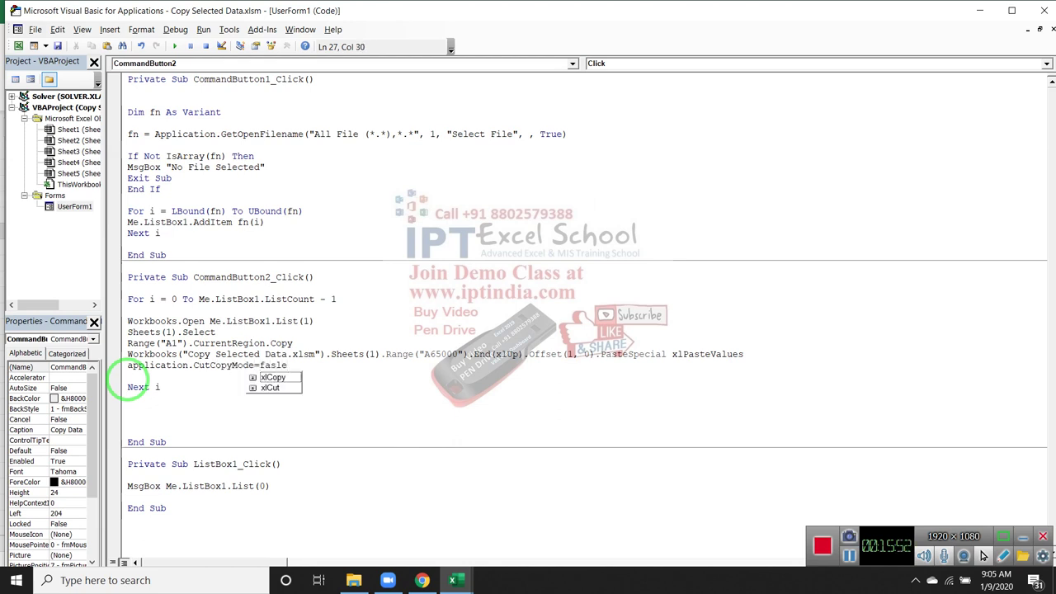
key("Escape")
key("Return")
key("BackSpace")
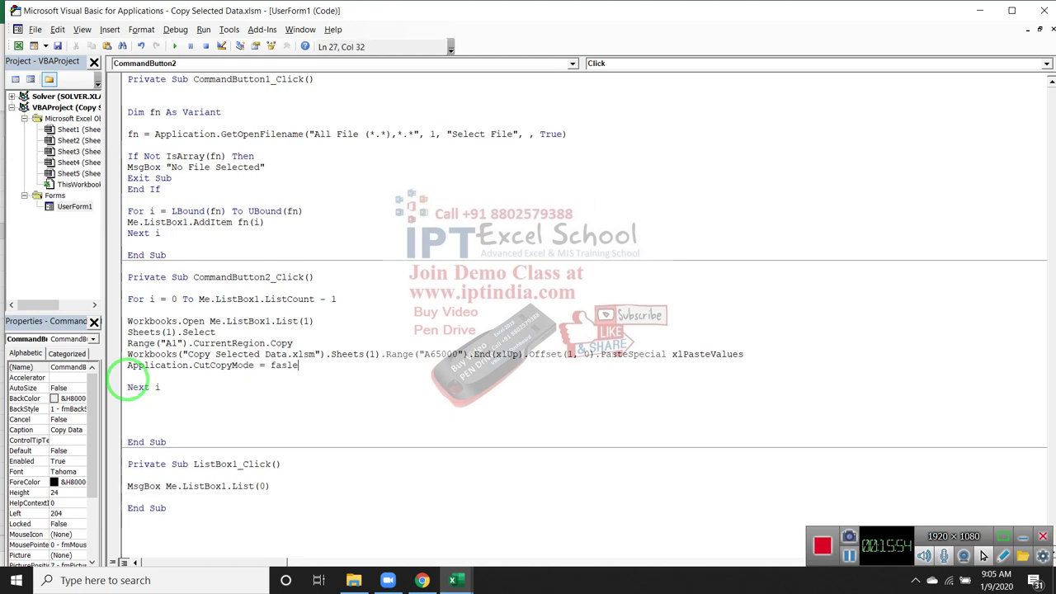
key("BackSpace")
key("BackSpace")
key("BackSpace")
type("lse")
key("Return")
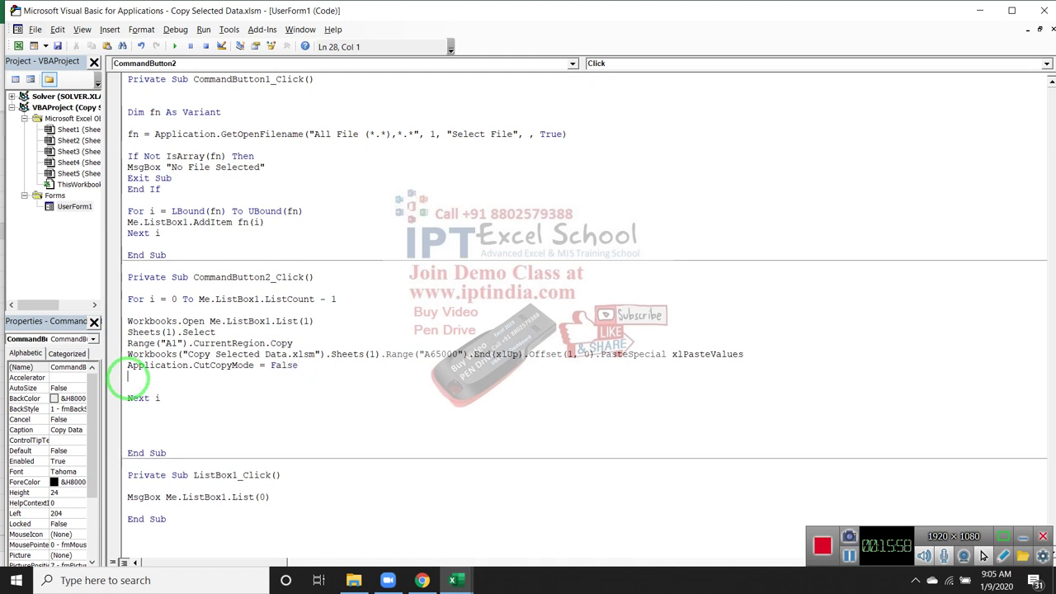
Add ActiveWorkbook.Close False to close each source workbook without saving.
type("ac")
type("tivew")
type("or")
type("kbioo")
type("ook")
type(".clo")
key("space")
type("a")
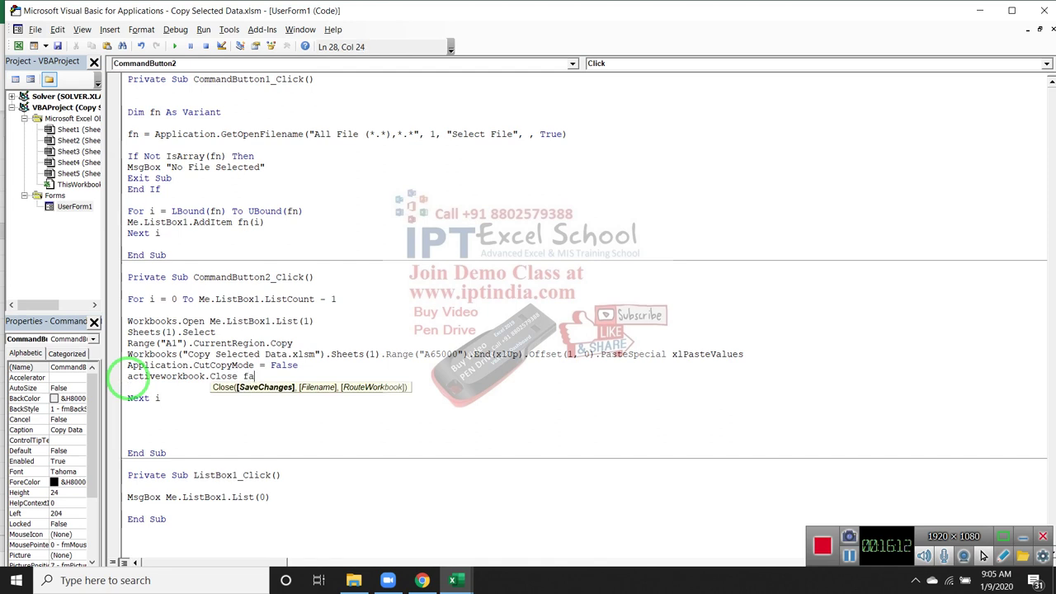
type("lse")
key("Return")
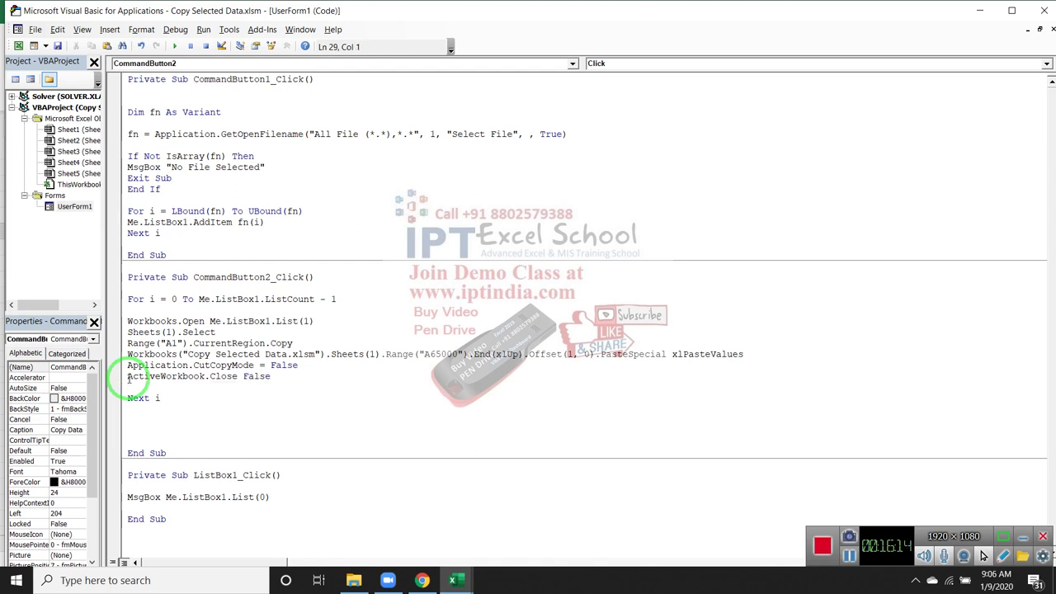
Delete the blank lines above Next i and after the For statement.
key("BackSpace")
left_click(209, 421)
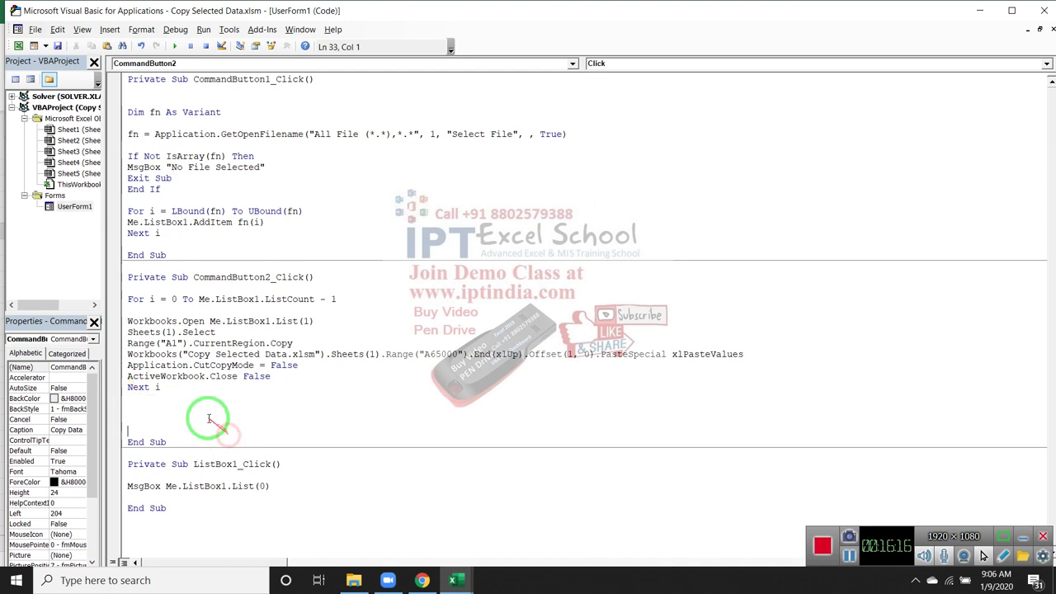
left_click(208, 417)
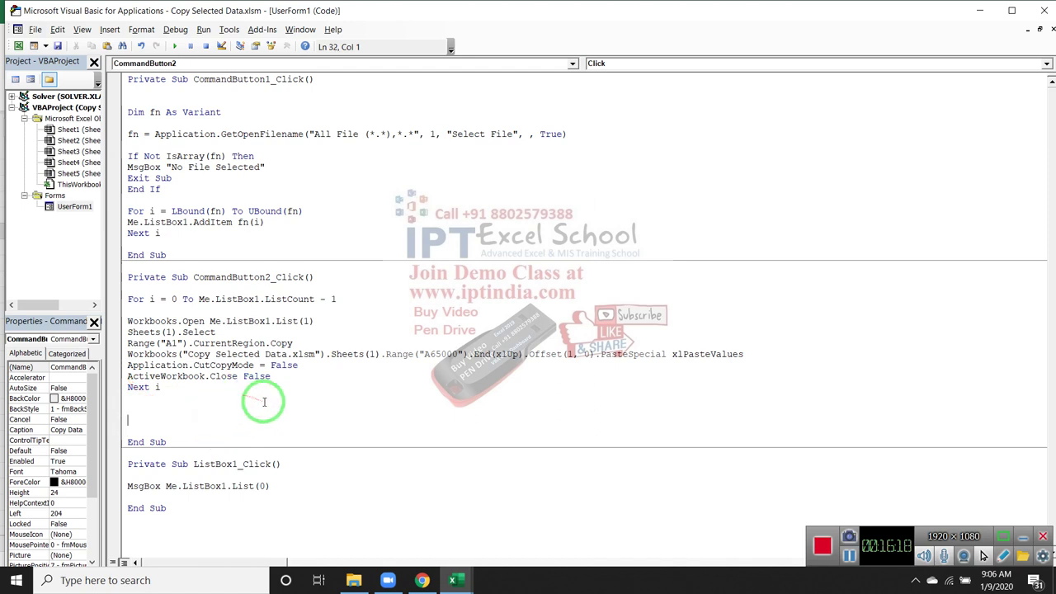
left_click(153, 309)
key("Delete")
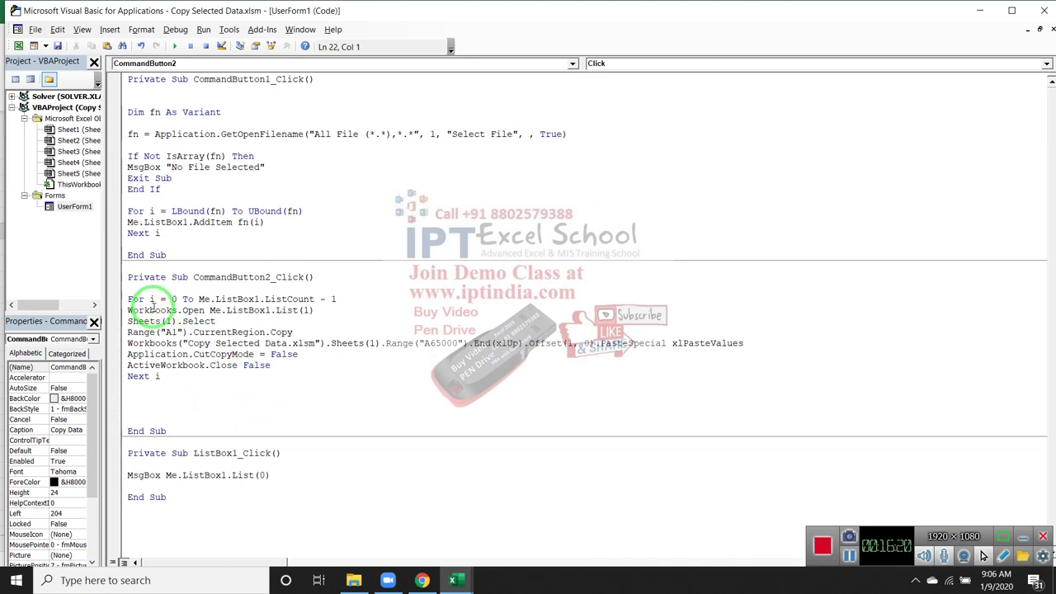
Open the UserForm1 design and run the Copy Data form.
left_click(62, 207)
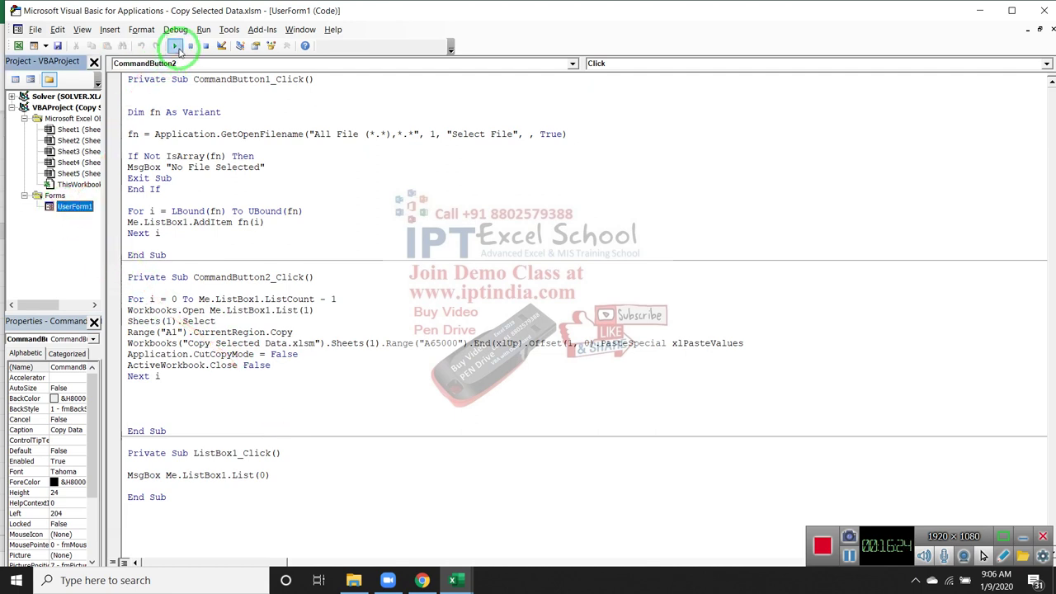
left_click(176, 47)
key("Escape")
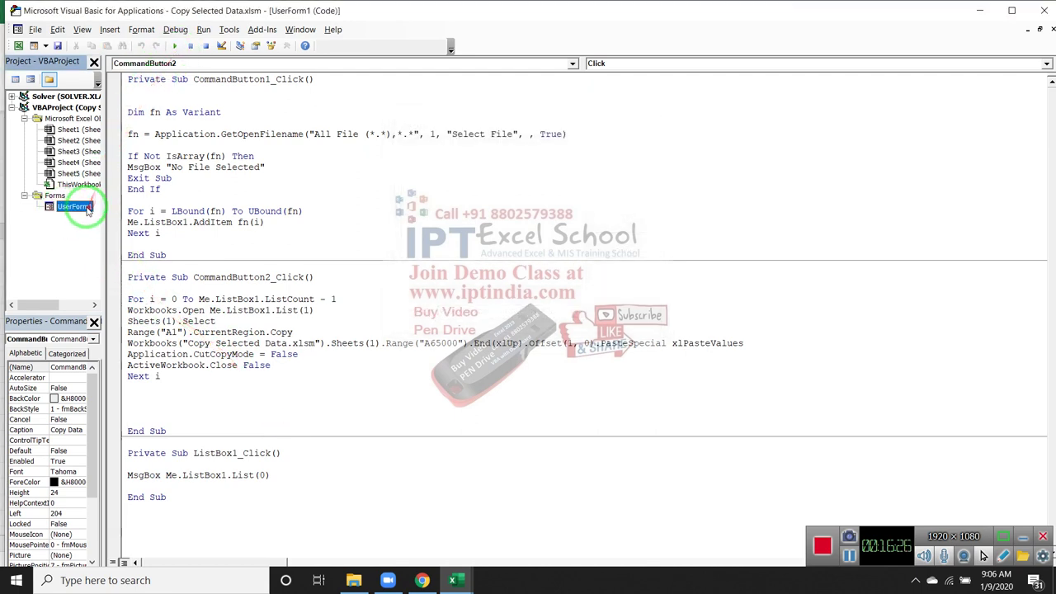
double_click(86, 208)
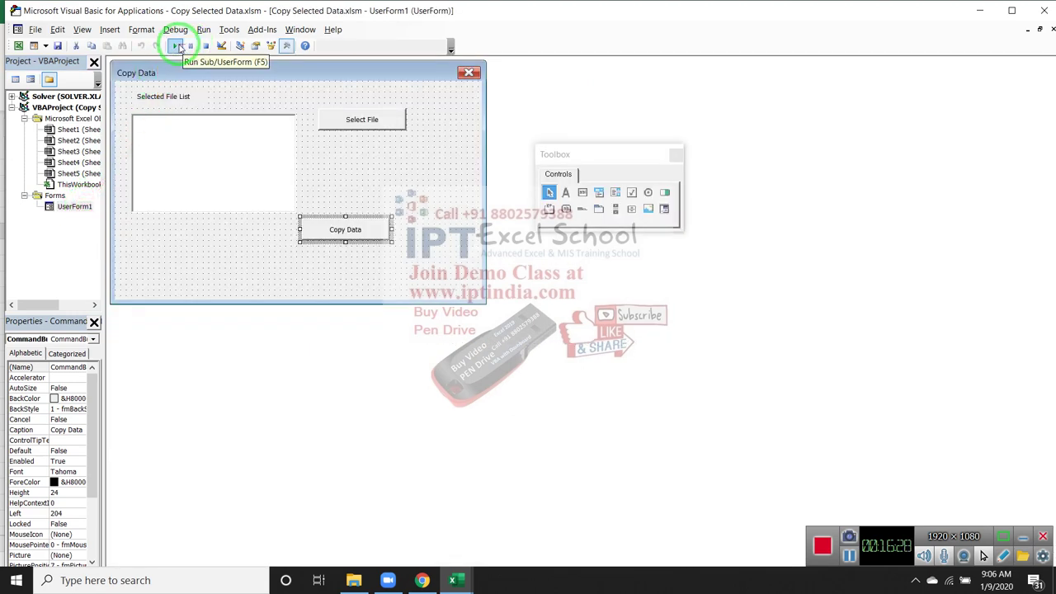
left_click(179, 47)
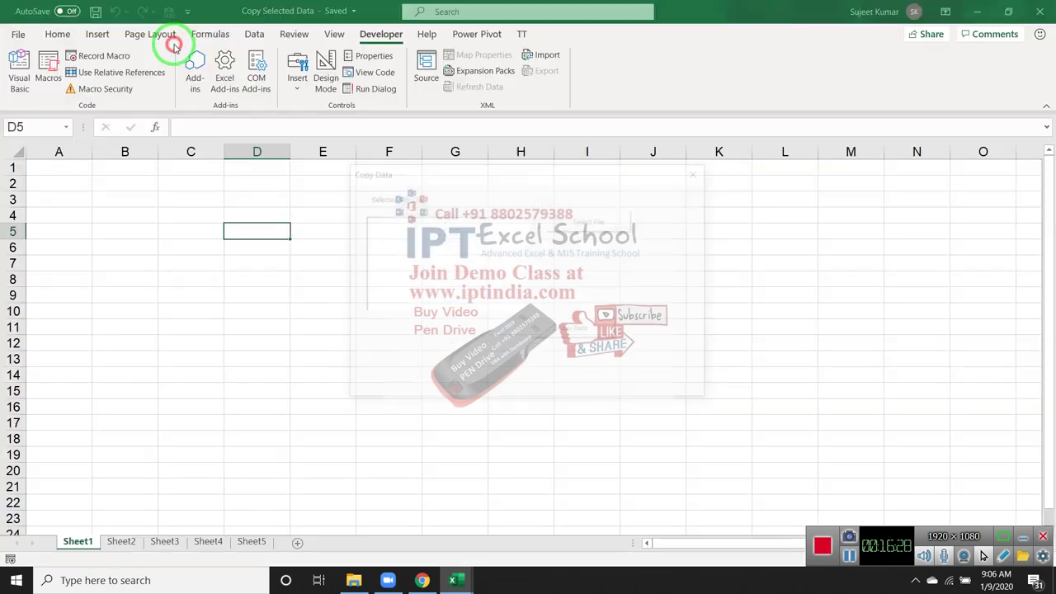
Test Select File by adding text file 1 from New folder, then close the form.
left_click(589, 221)
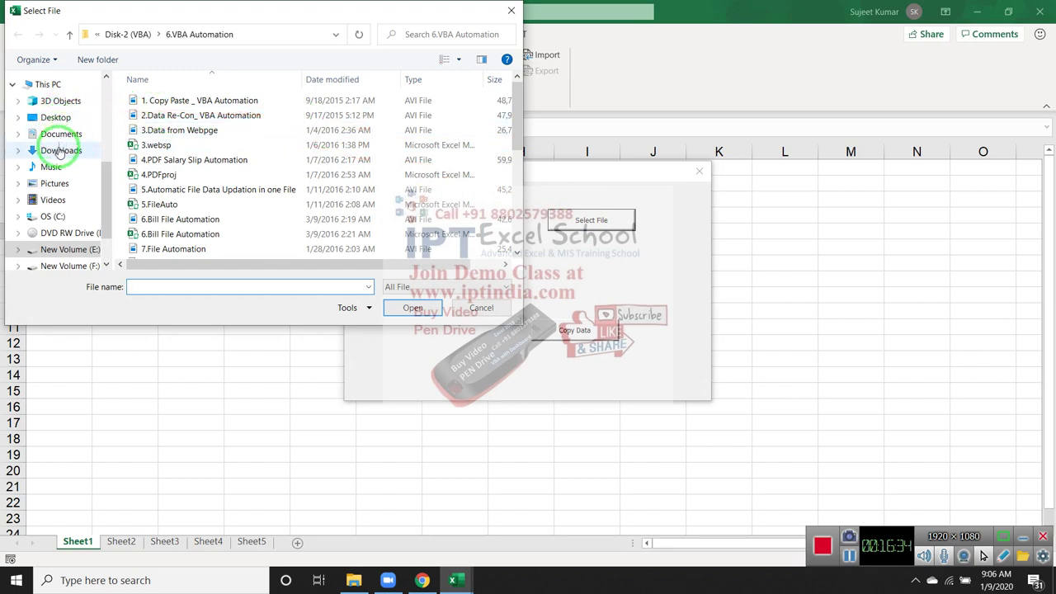
left_click_drag(110, 173, 97, 132)
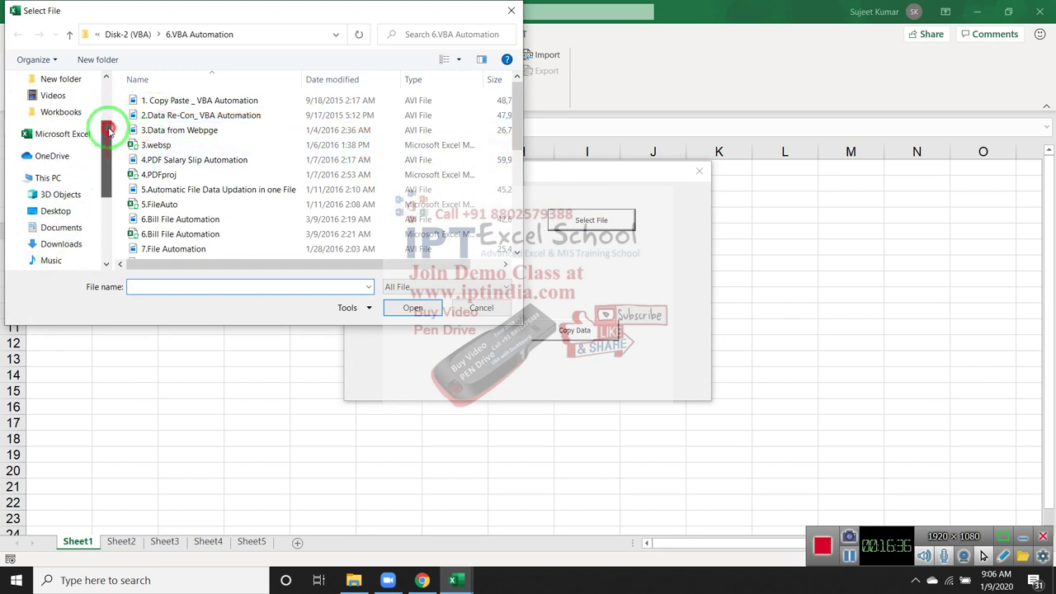
left_click(66, 78)
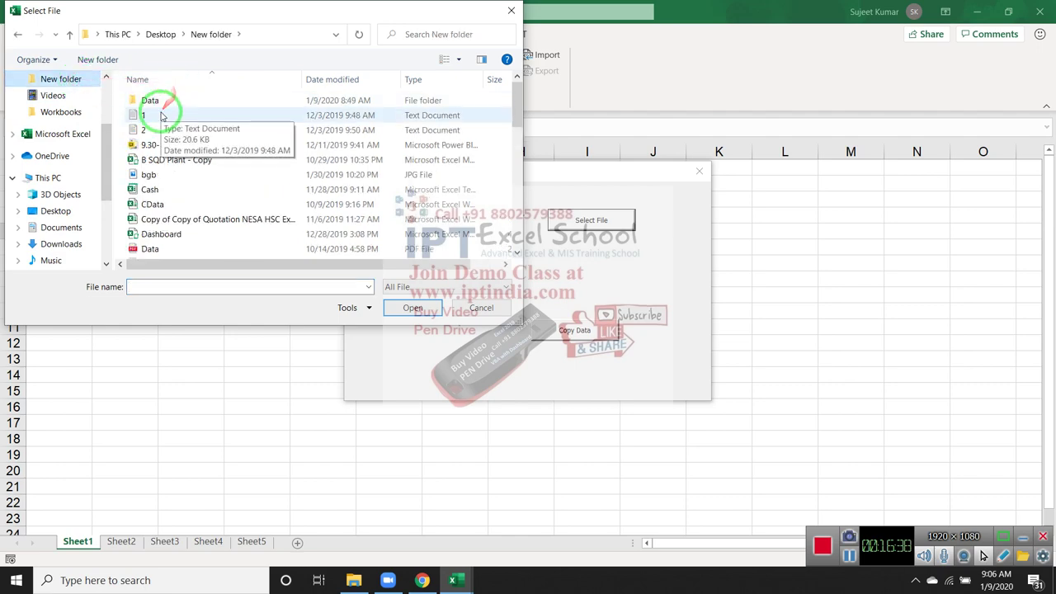
double_click(149, 113)
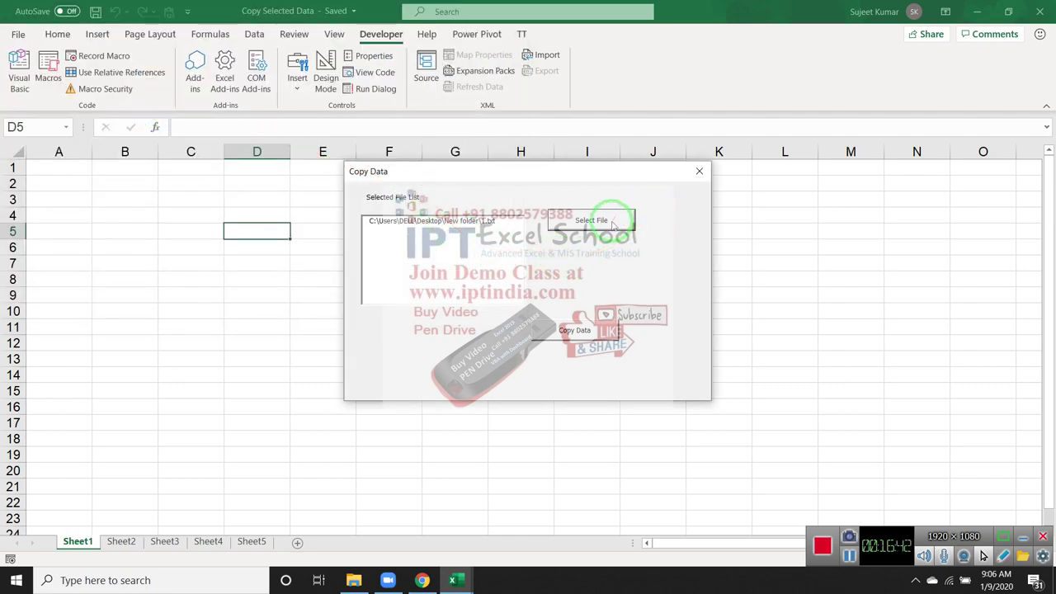
left_click(700, 175)
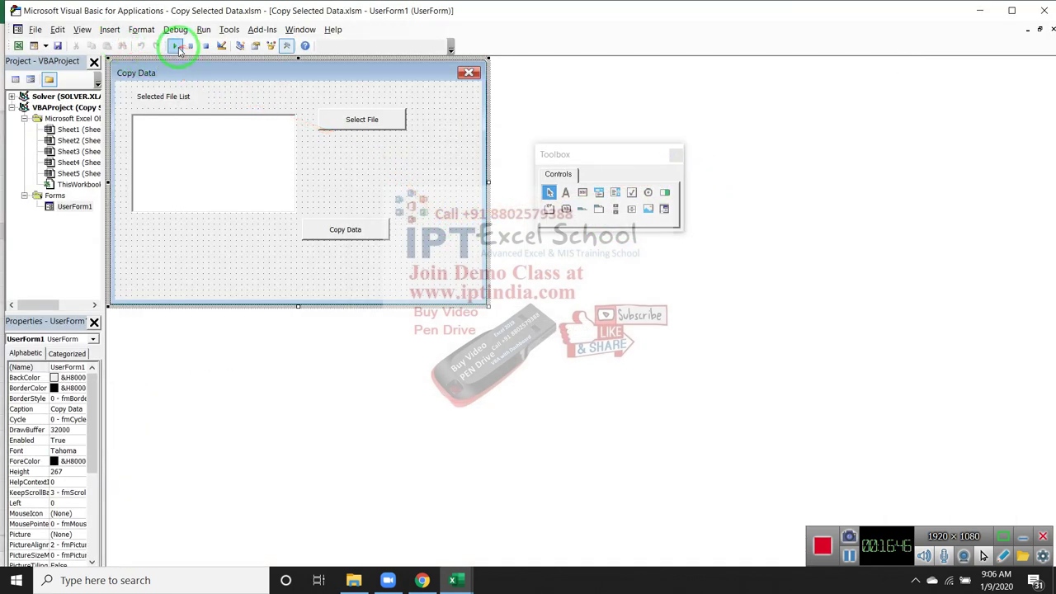
Rerun the form and load workbooks 1 and 3 from the Data folder into the list.
left_click(175, 45)
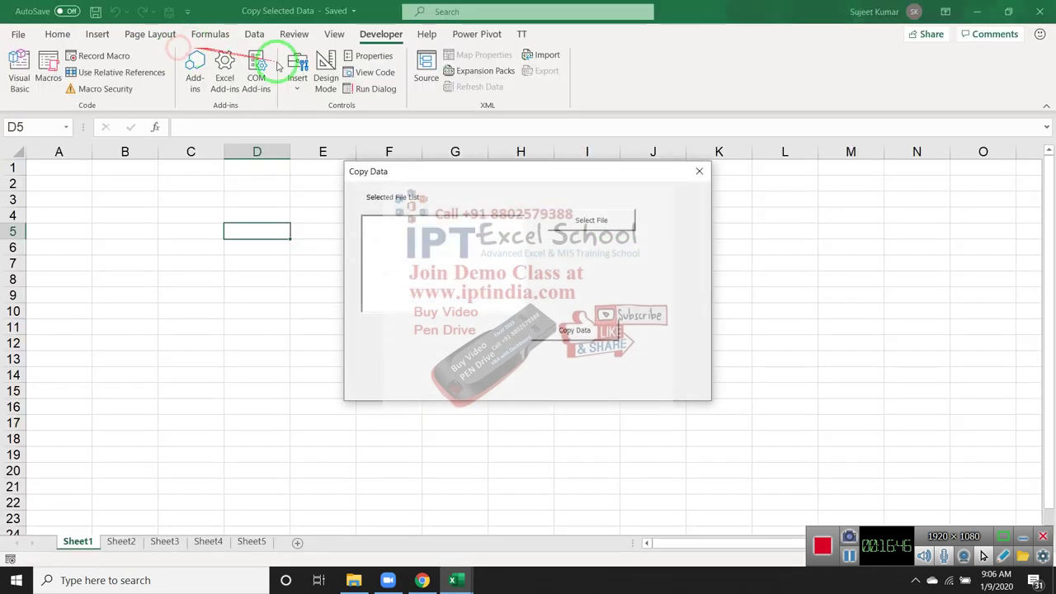
left_click(578, 221)
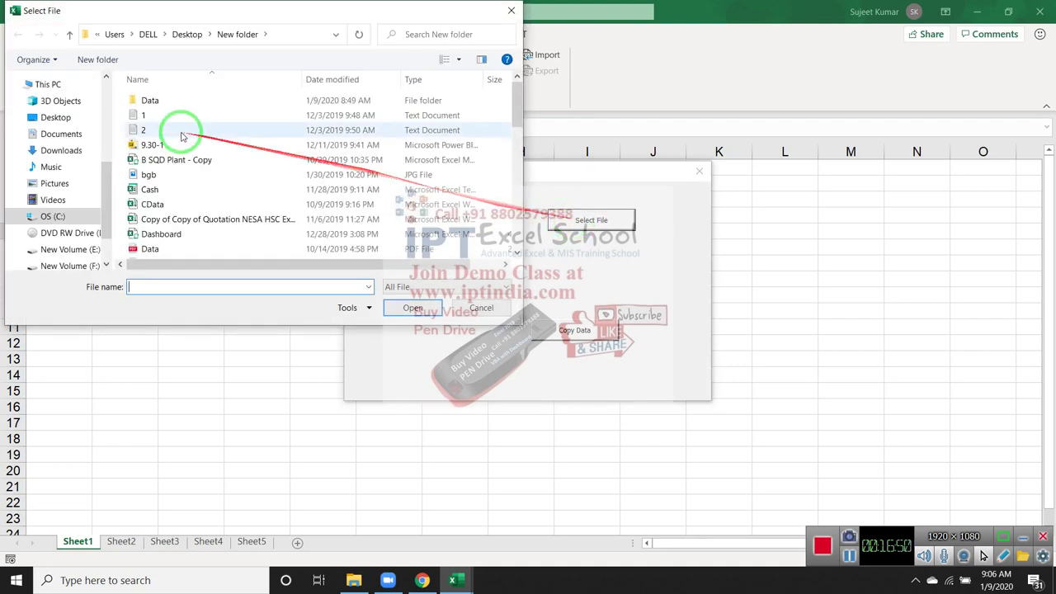
double_click(157, 101)
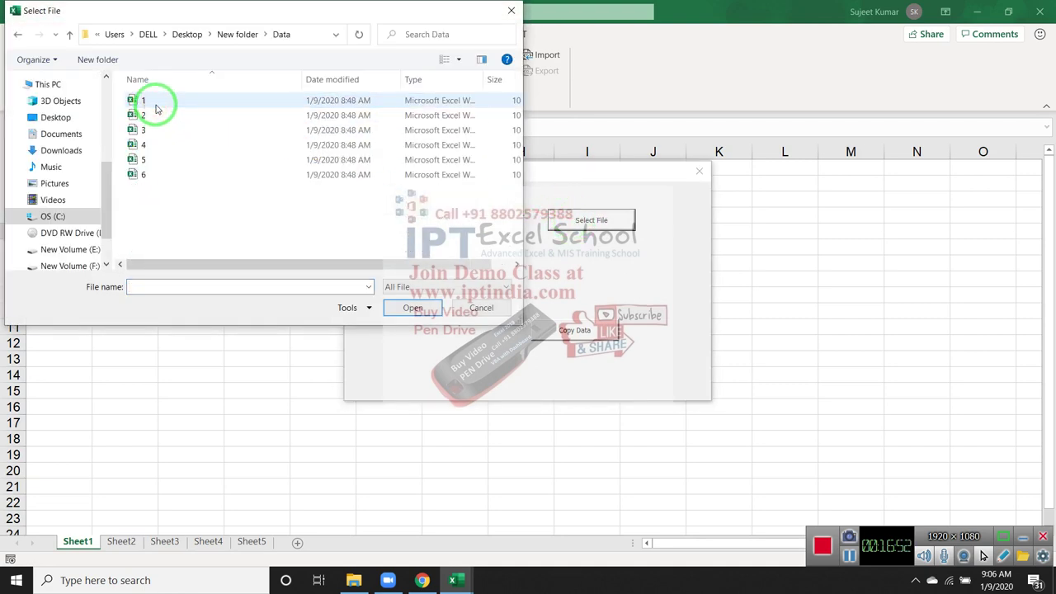
left_click(155, 102)
left_click(151, 130, "ctrl")
left_click(149, 146, "ctrl")
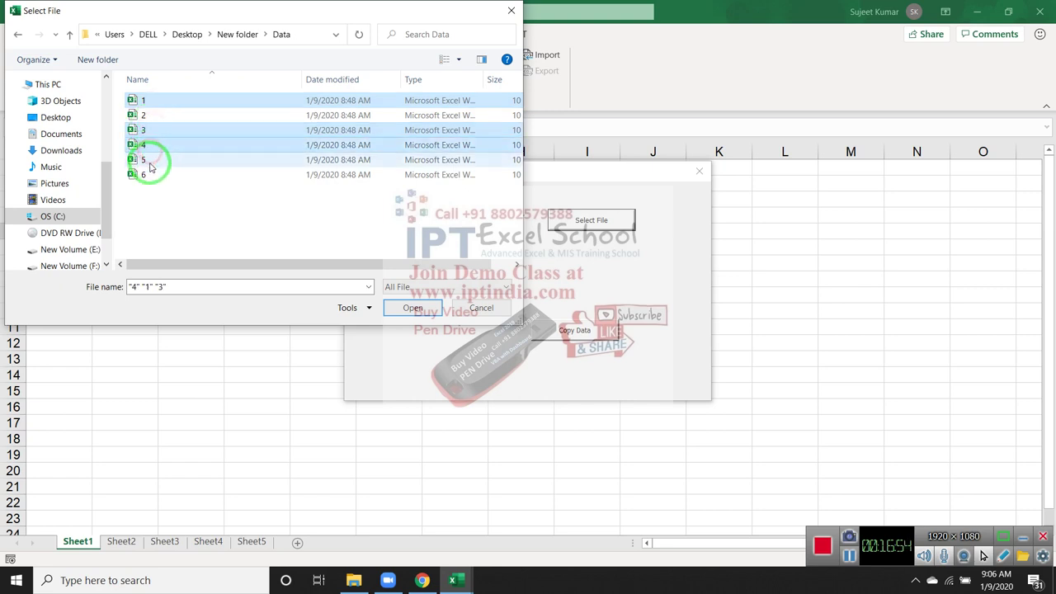
left_click(146, 175, "ctrl")
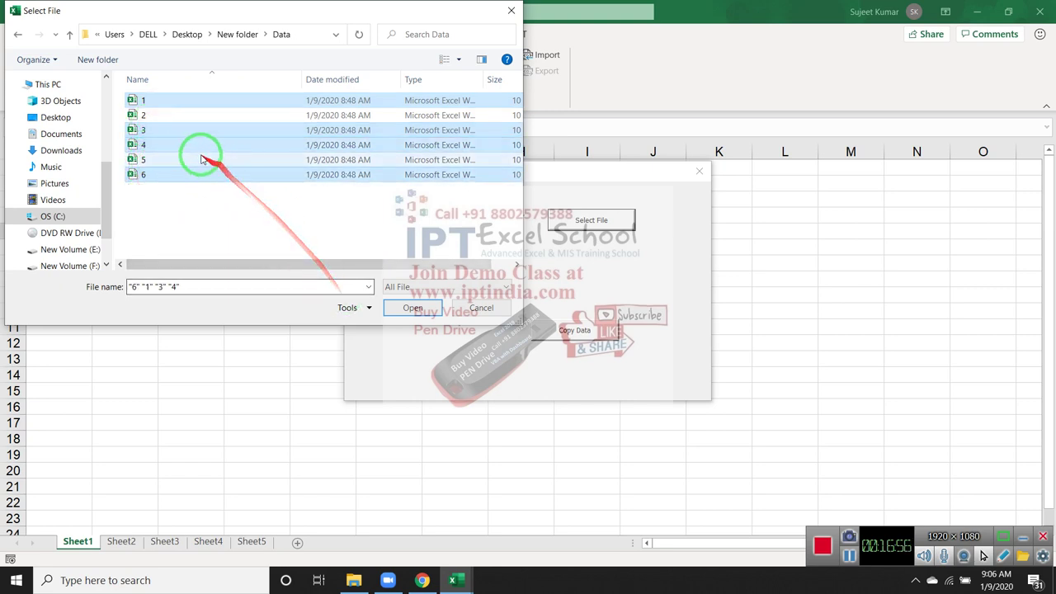
left_click(167, 102)
left_click(163, 130, "ctrl")
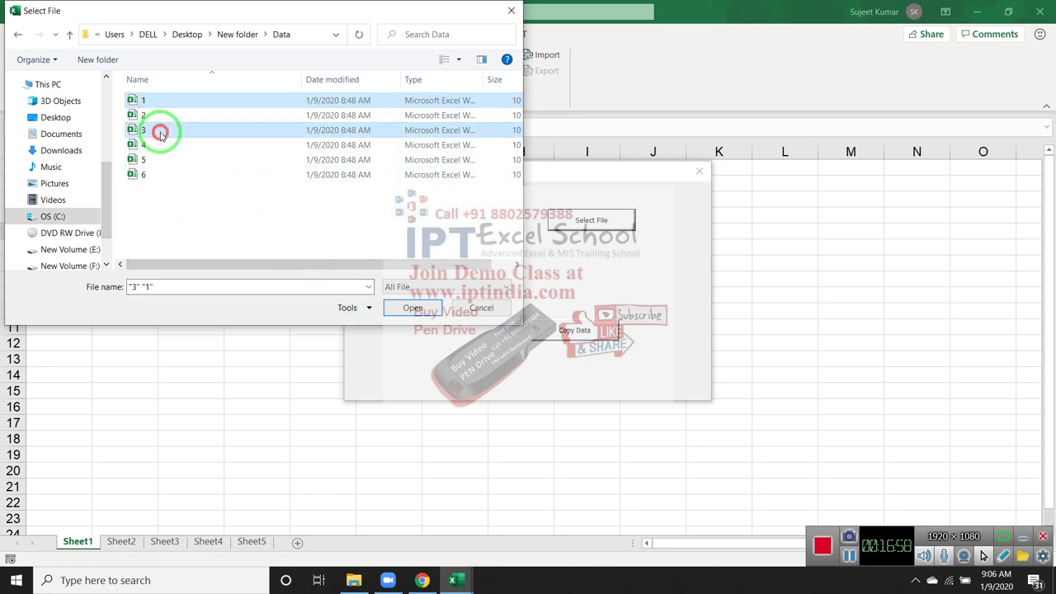
left_click(413, 308)
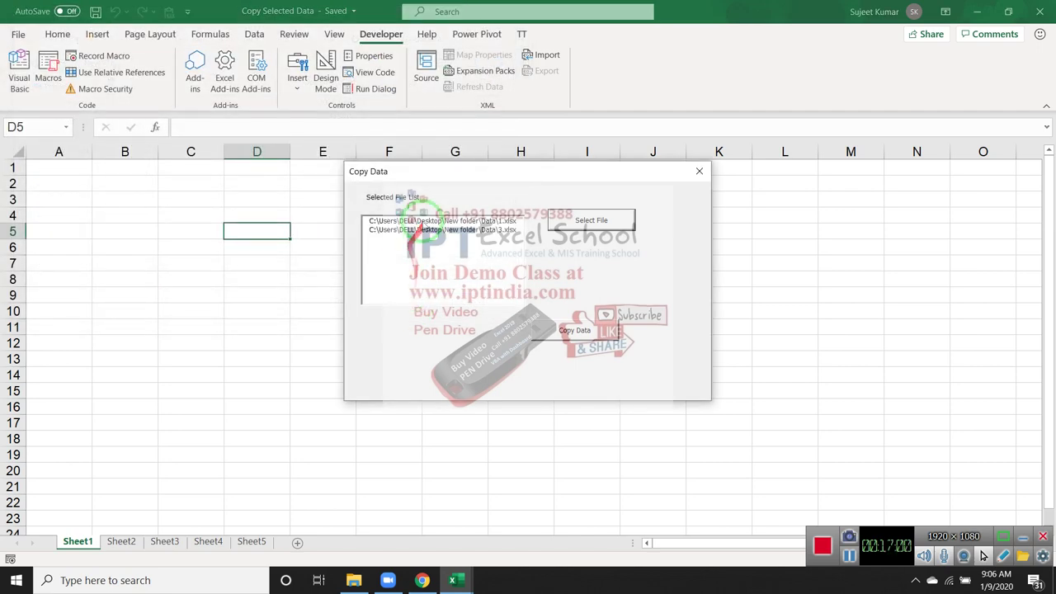
Run Copy Data on the listed workbooks, then bring the Excel window forward maximised.
left_click(590, 331)
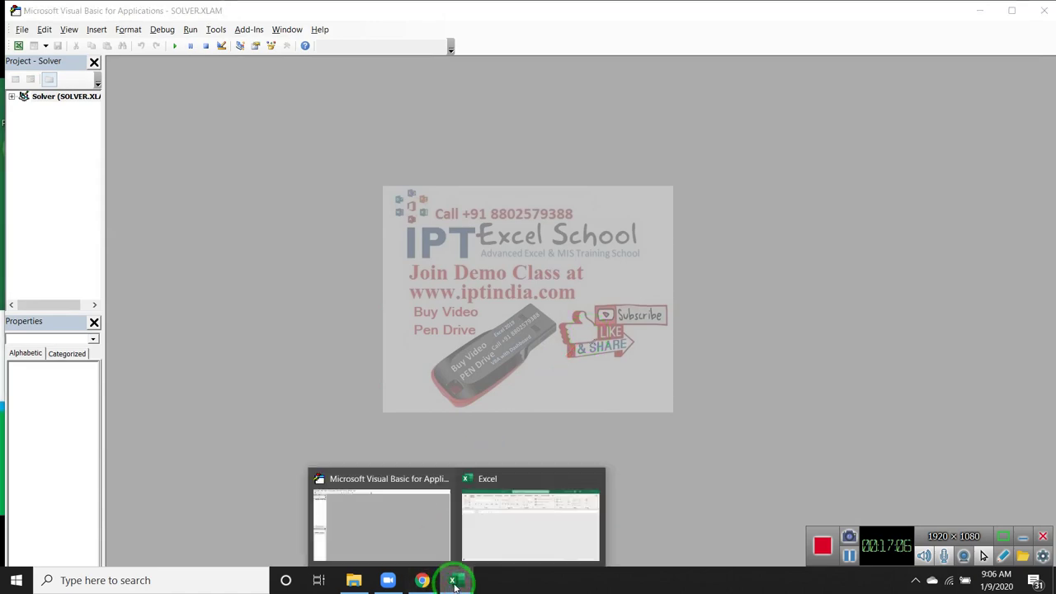
mouse_move(453, 580)
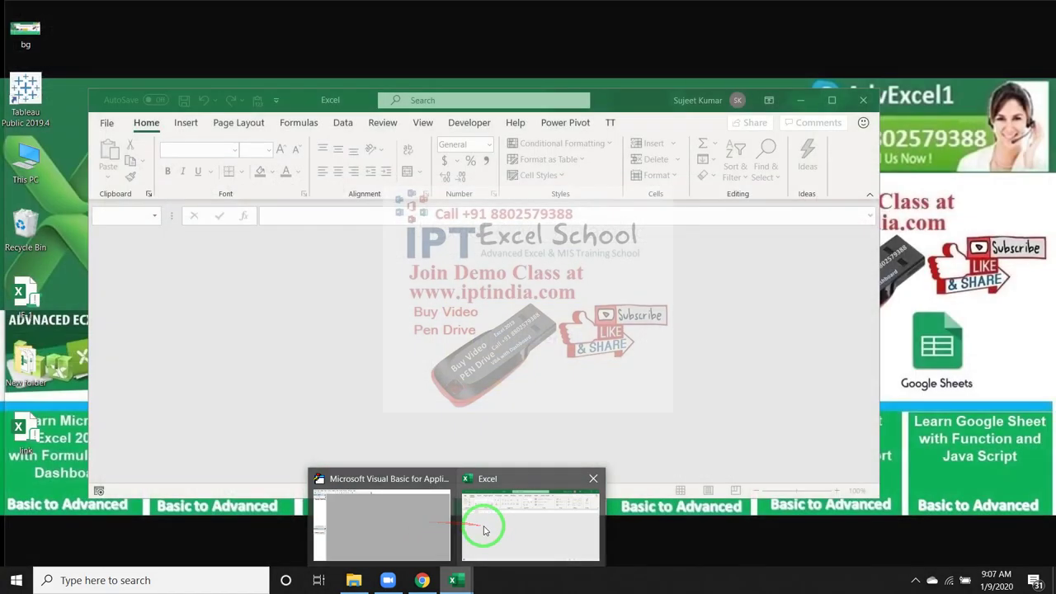
left_click(483, 523)
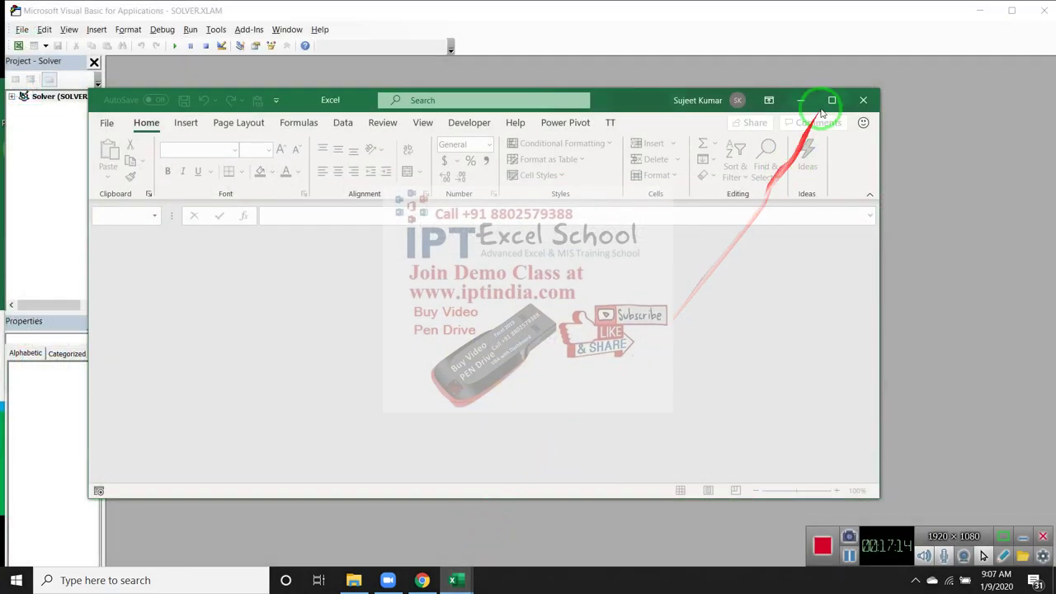
left_click(831, 100)
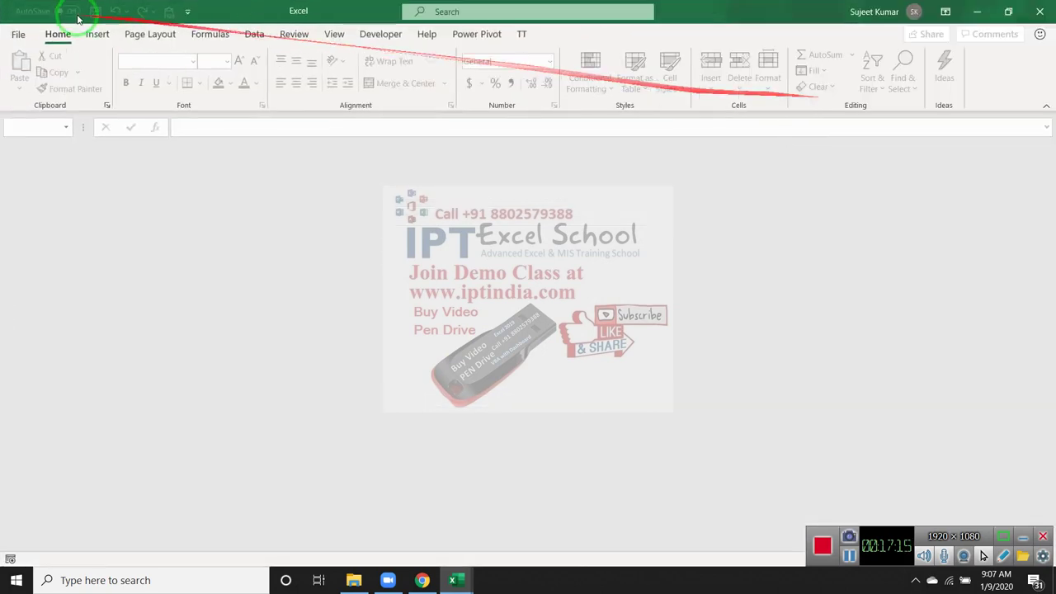
Reopen Copy Selected Data from the File > Open recent list, then close the VBA editor.
left_click(18, 33)
left_click(46, 125)
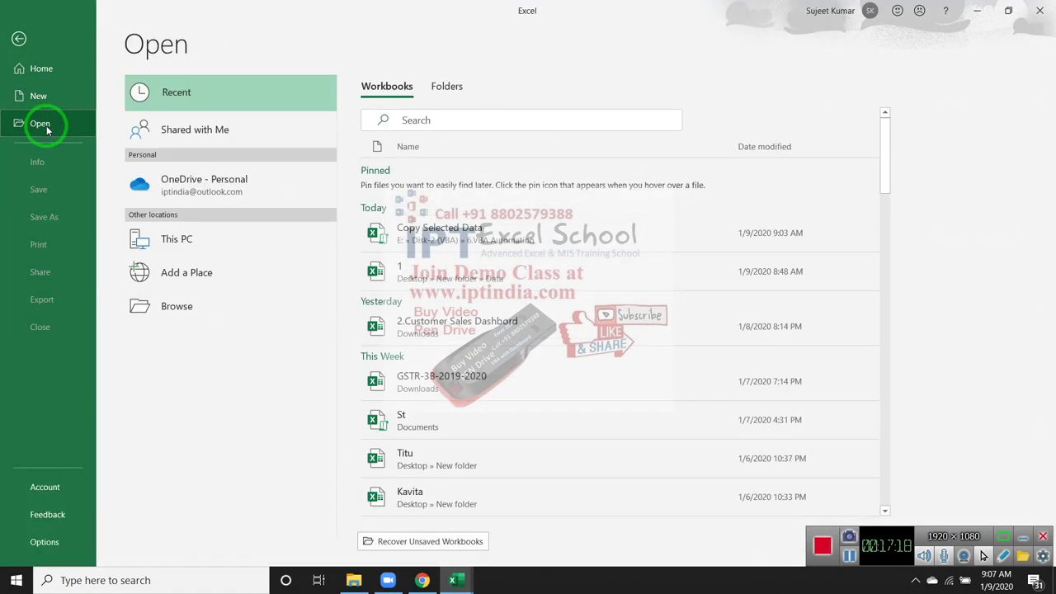
left_click(468, 233)
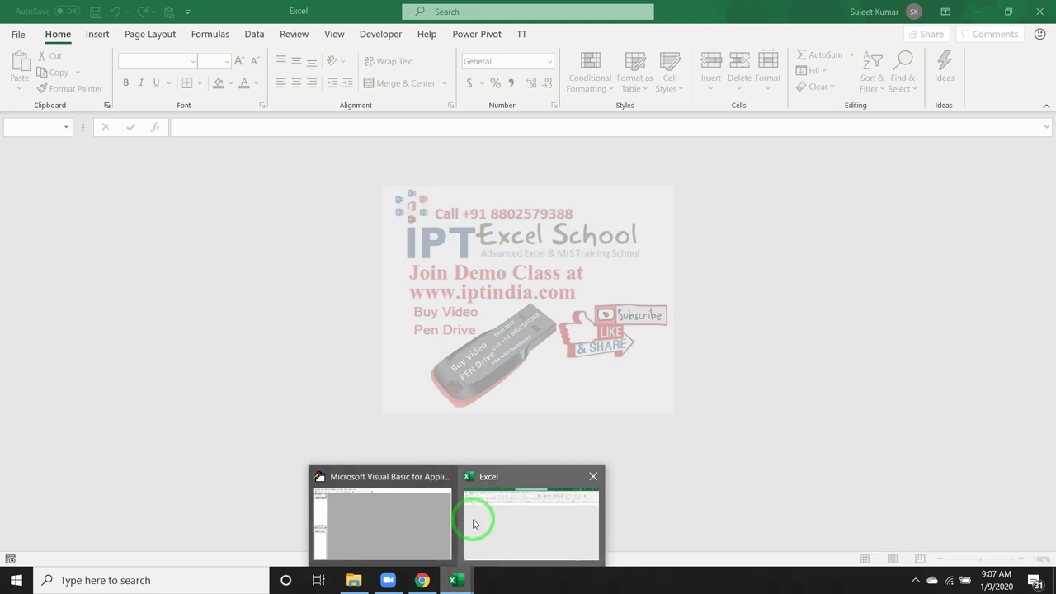
left_click(417, 515)
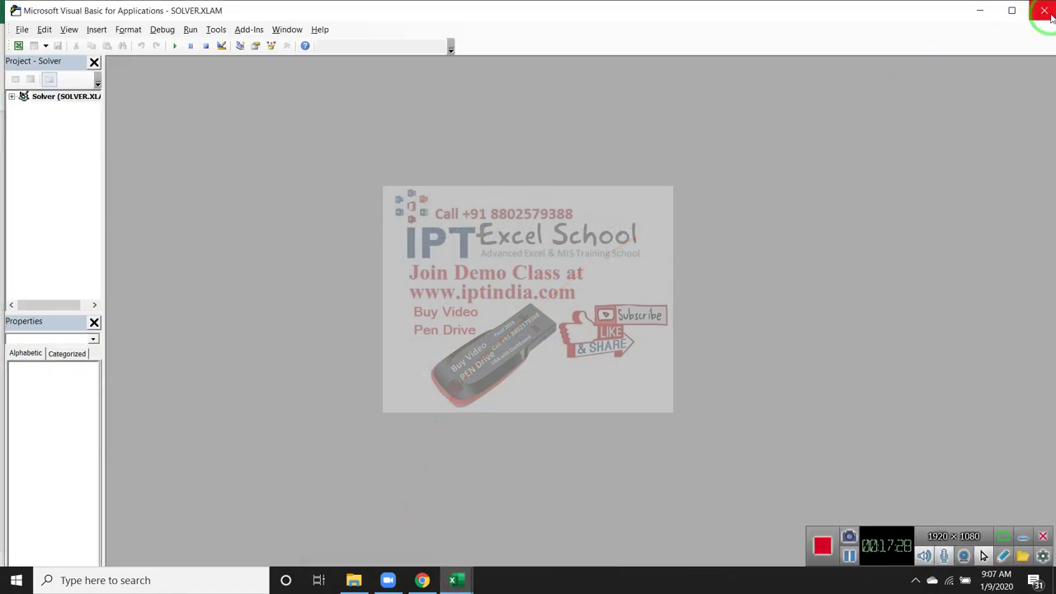
left_click(1045, 10)
Close Excel and browse the Data folder inside New folder, then go back up.
left_click(1048, 13)
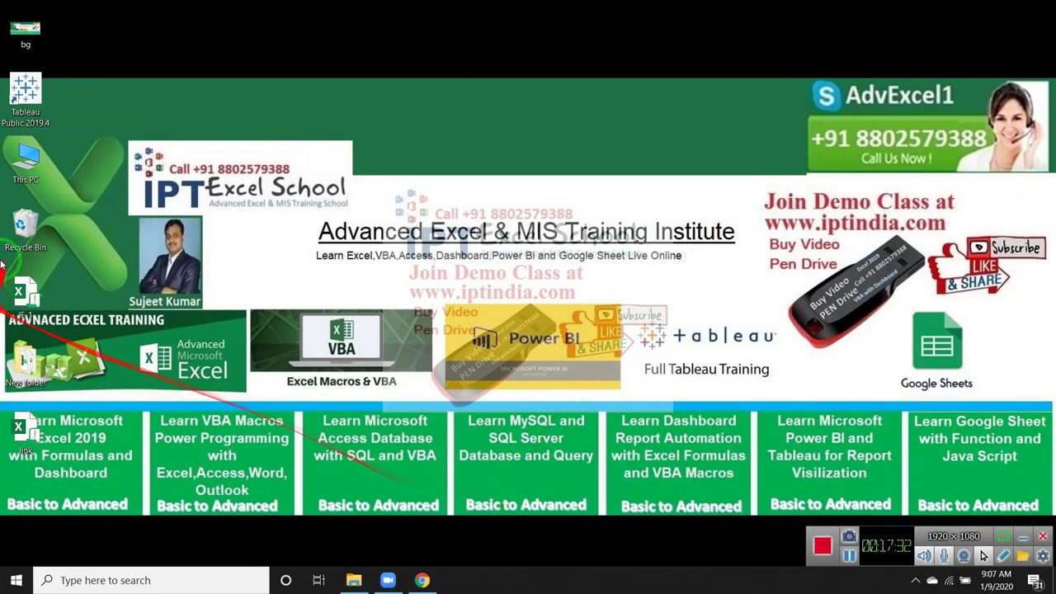
double_click(33, 362)
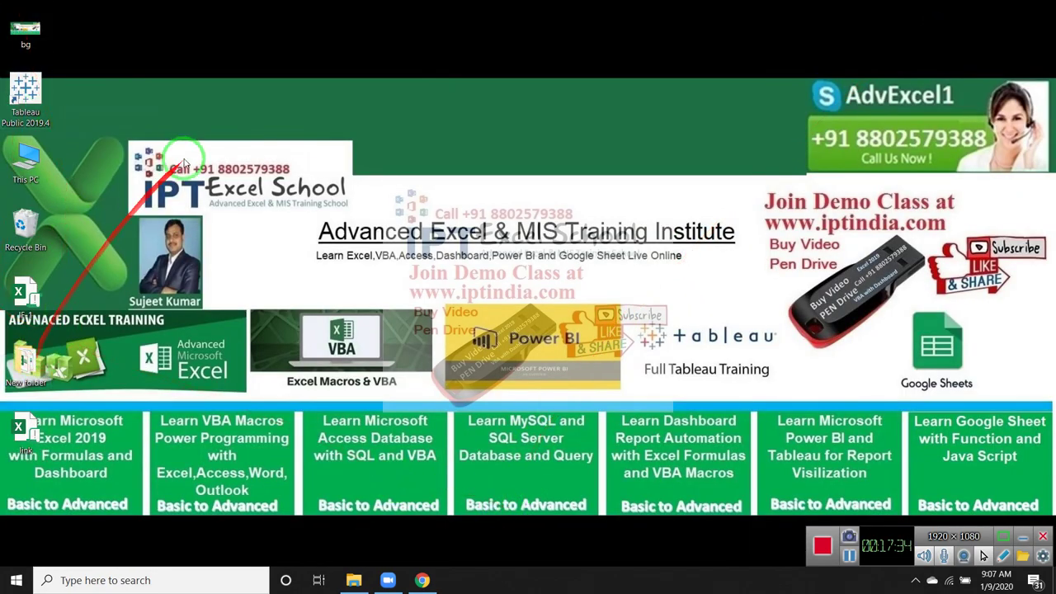
double_click(157, 153)
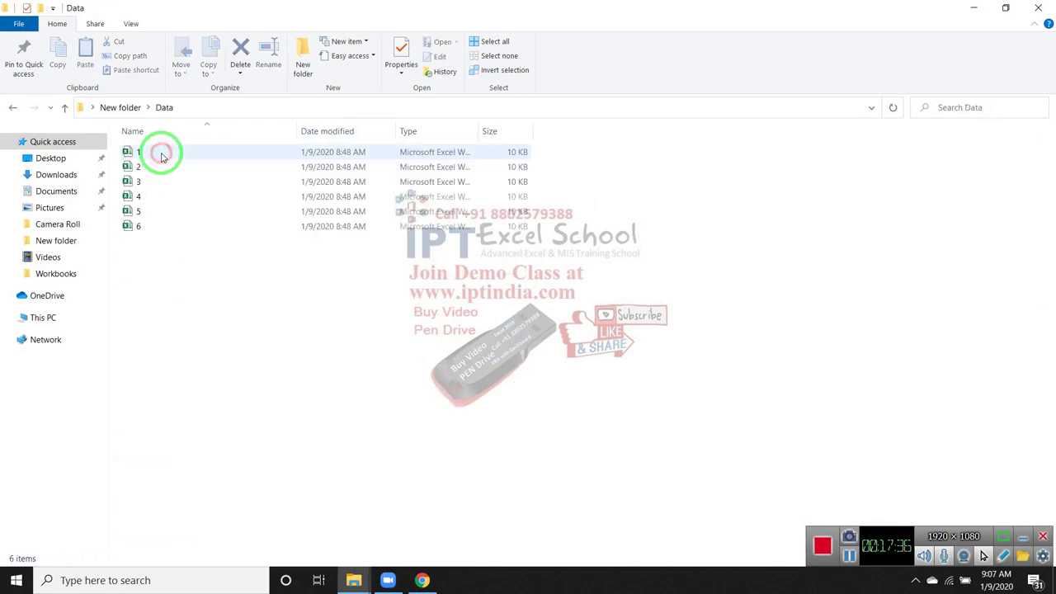
left_click(14, 108)
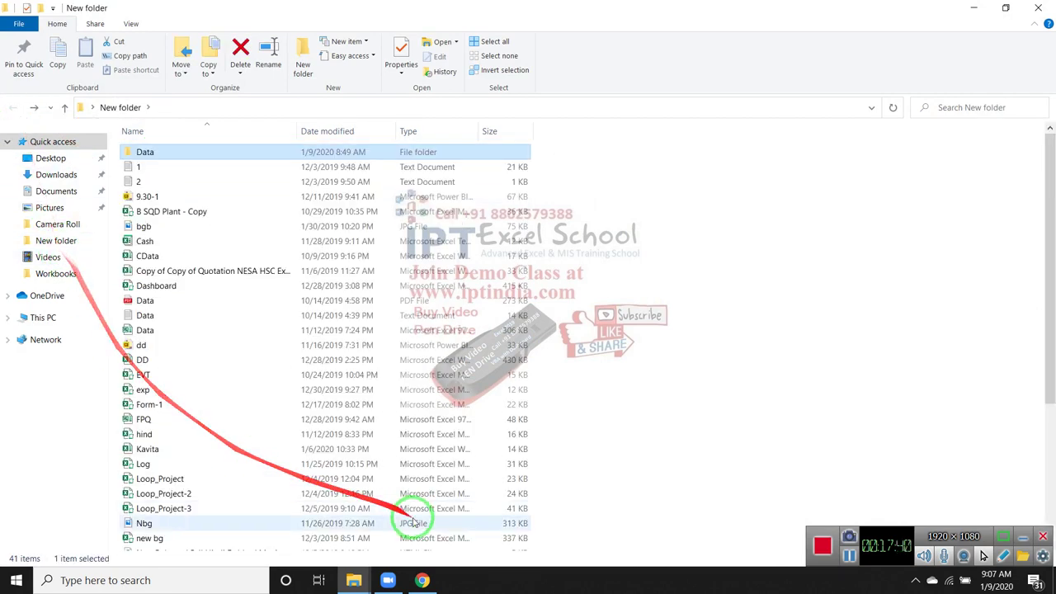
Search 'excel' from the Start menu and launch Excel.
key("super")
type("exce")
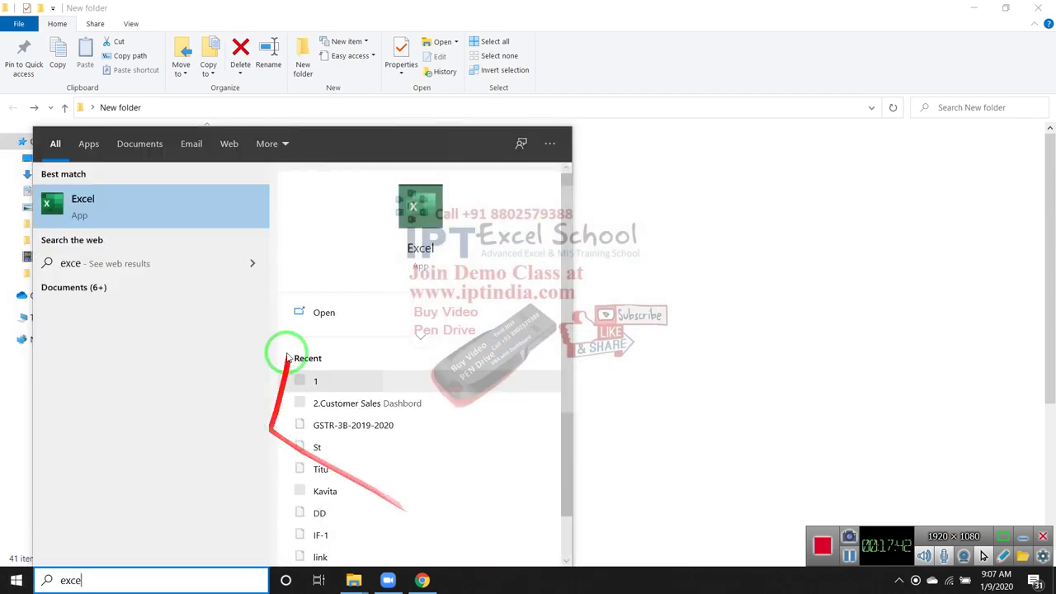
key("Escape")
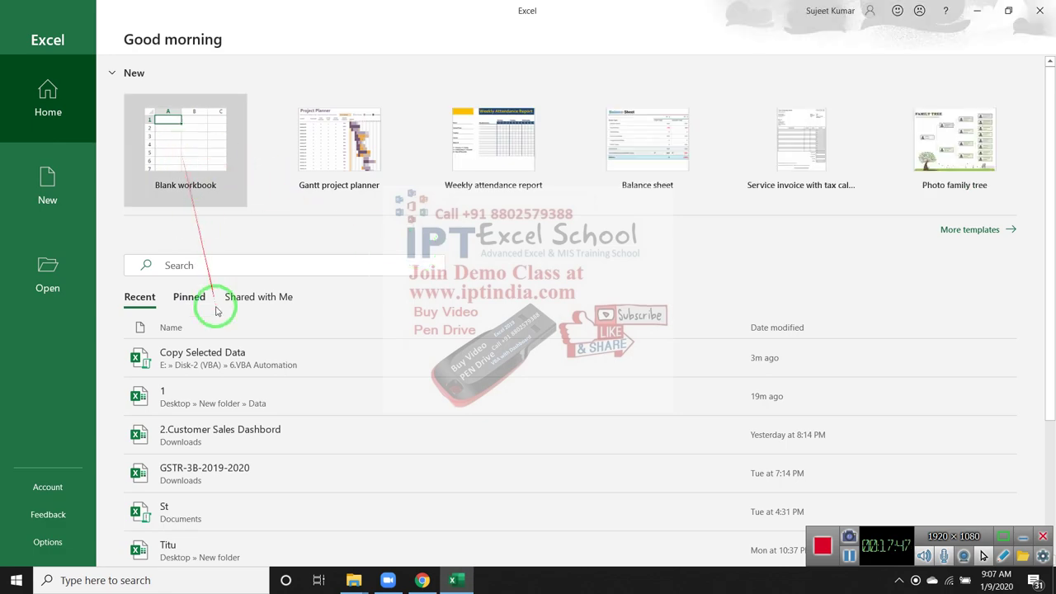
Open Copy Selected Data.xlsm, check Sheet1 and Sheet2, and open Developer > Visual Basic.
left_click(217, 347)
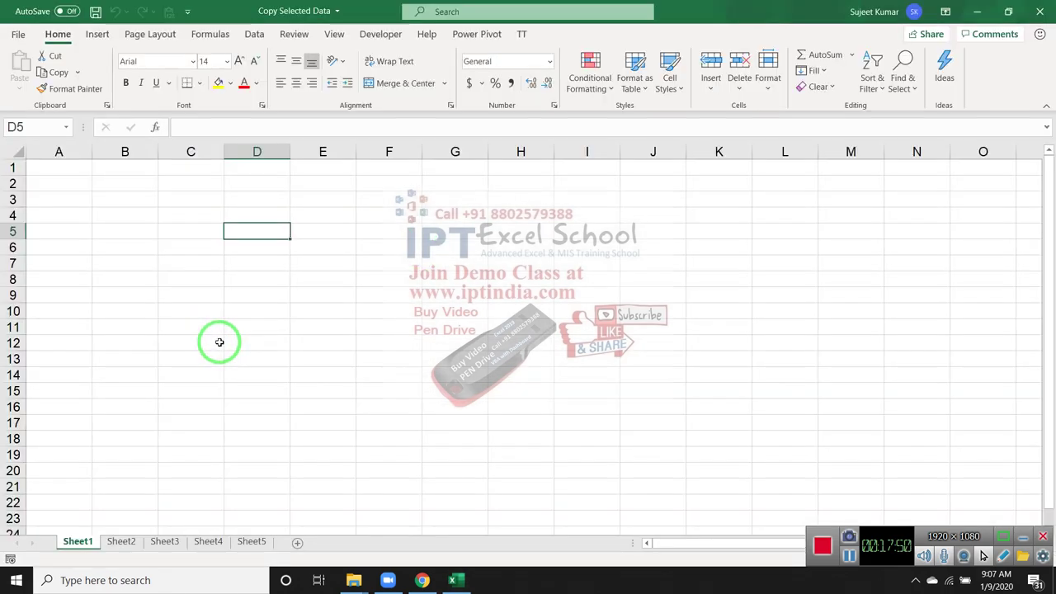
left_click(120, 543)
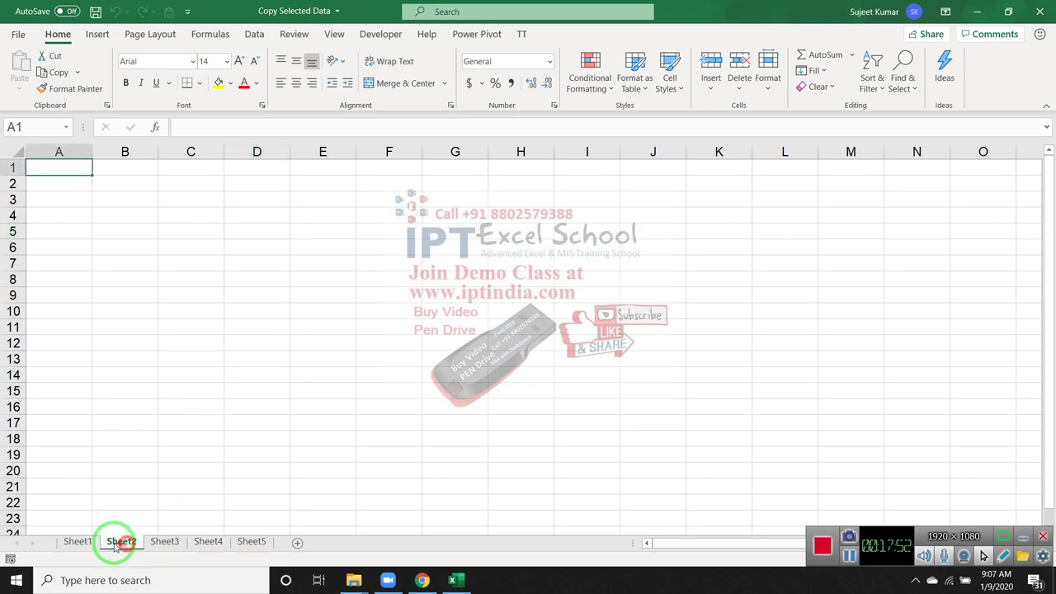
left_click(77, 541)
left_click(41, 169)
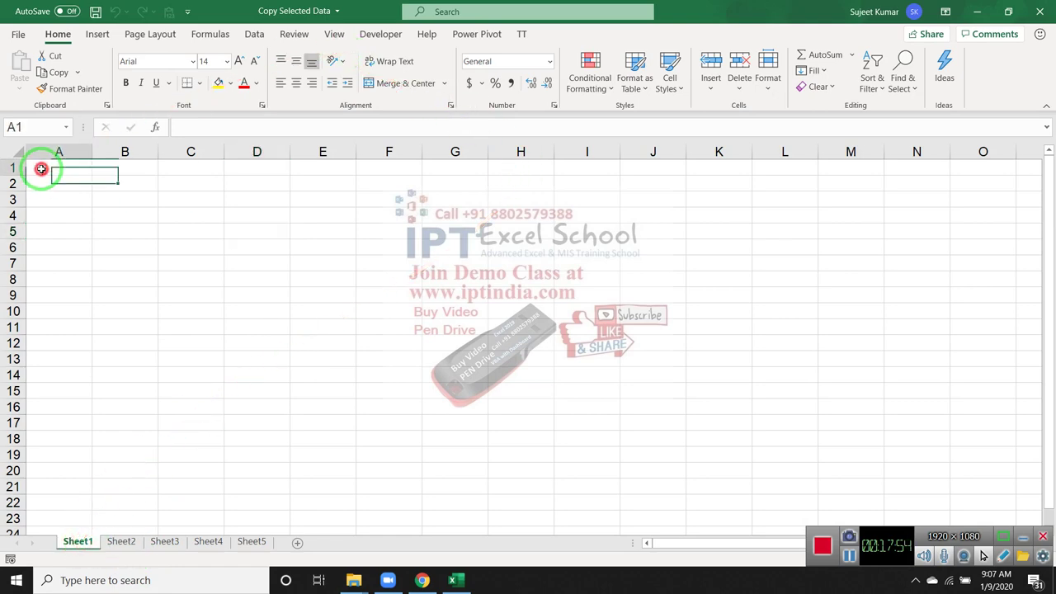
left_click(380, 34)
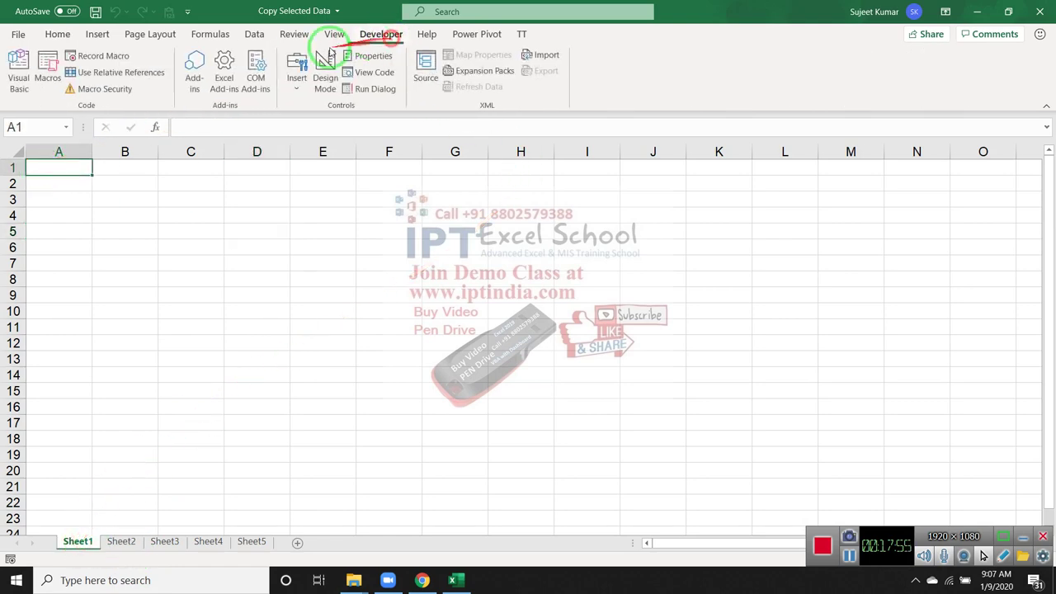
left_click(33, 80)
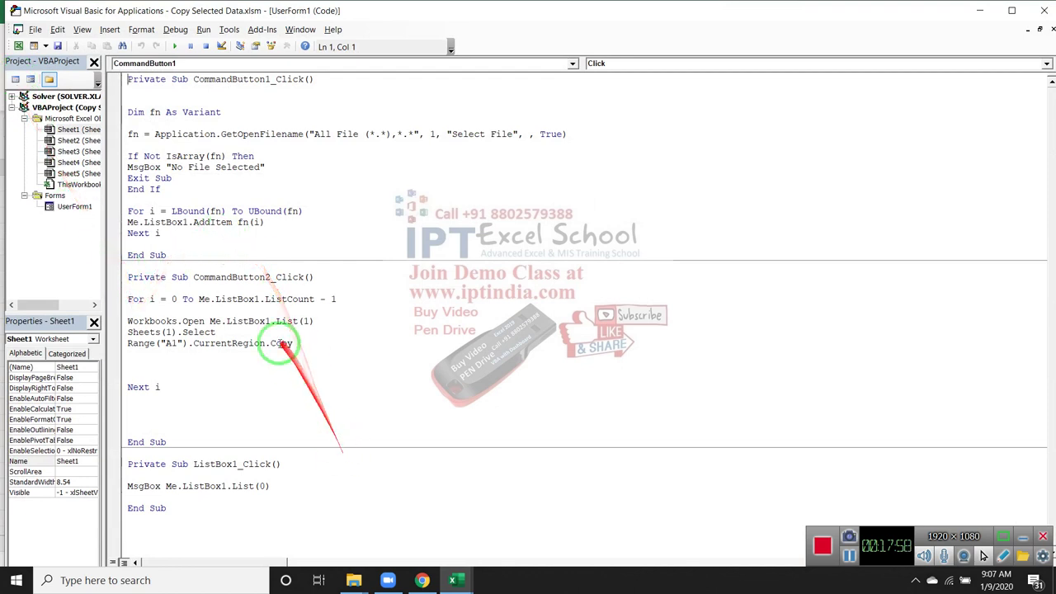
Delete the MsgBox Me.ListBox1.List(0) test line from ListBox1_Click.
left_click(211, 375)
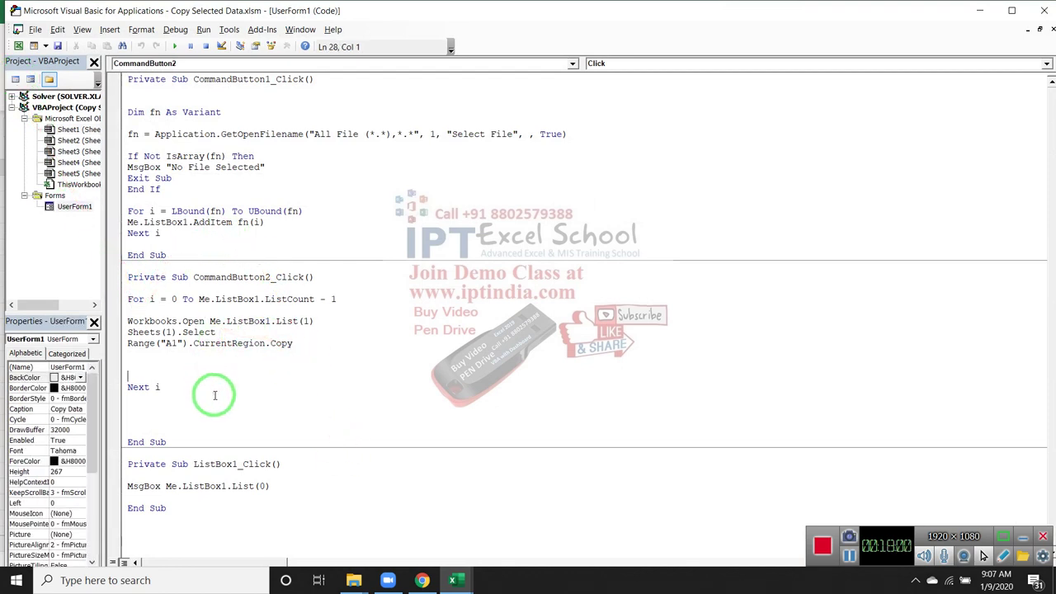
left_click(157, 355)
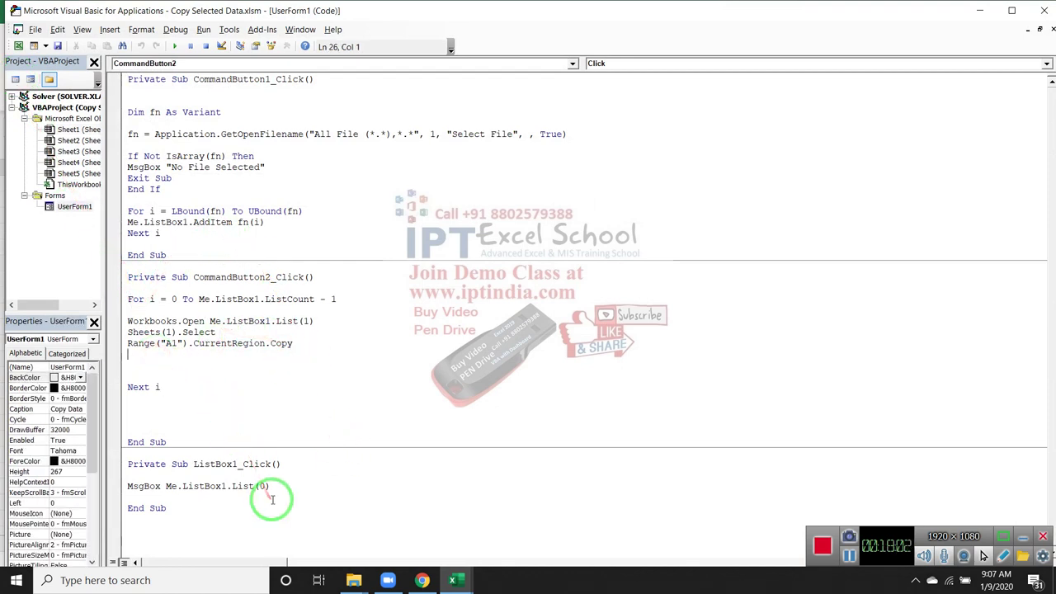
left_click_drag(272, 499, 130, 474)
key("Delete")
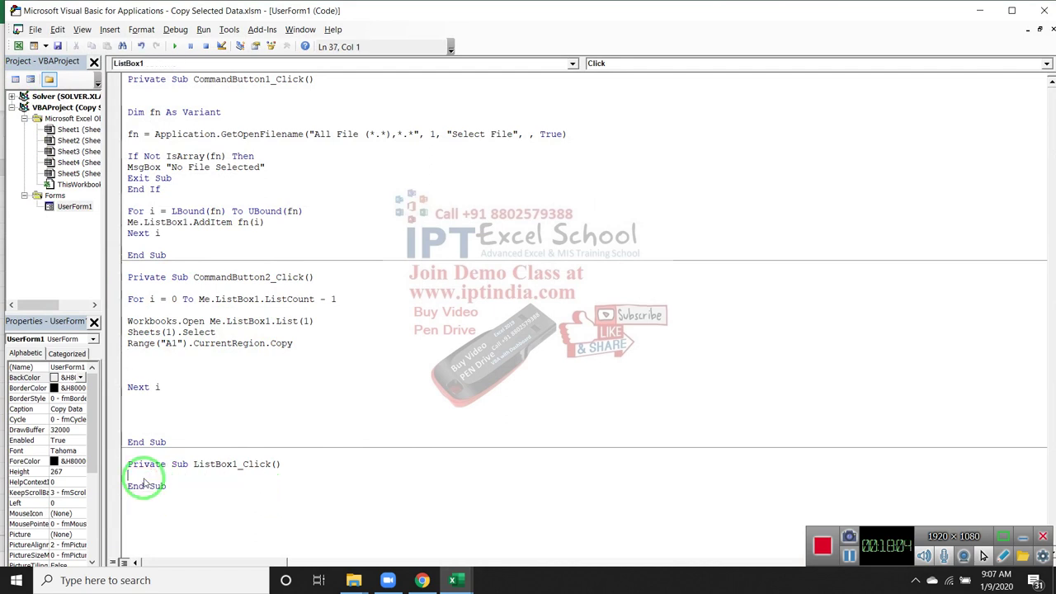
Clear the half-typed references and add an empty line below the Copy line.
left_click(146, 356)
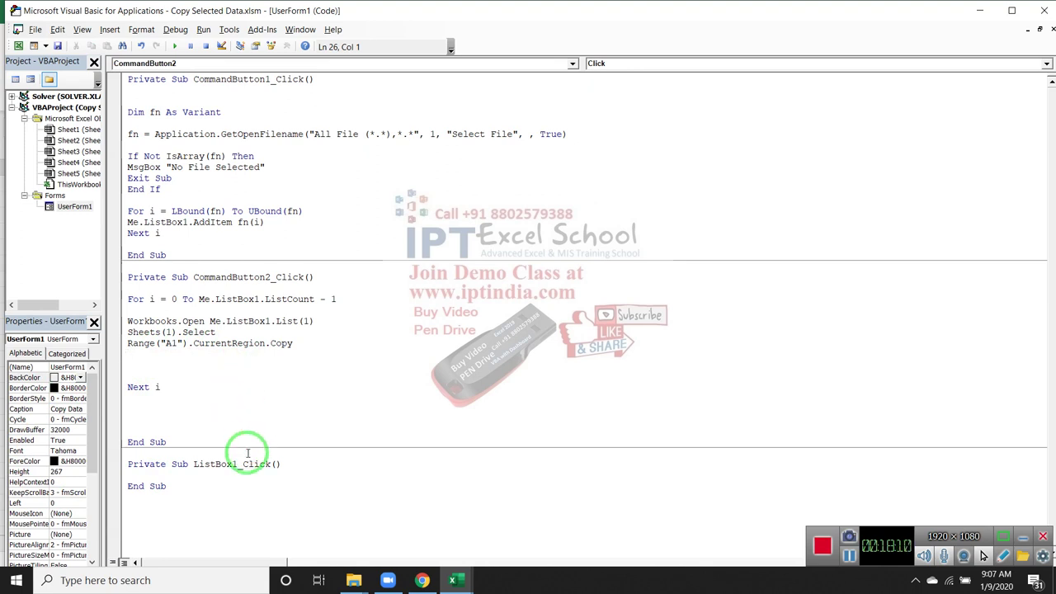
type("range")
type("(\"A")
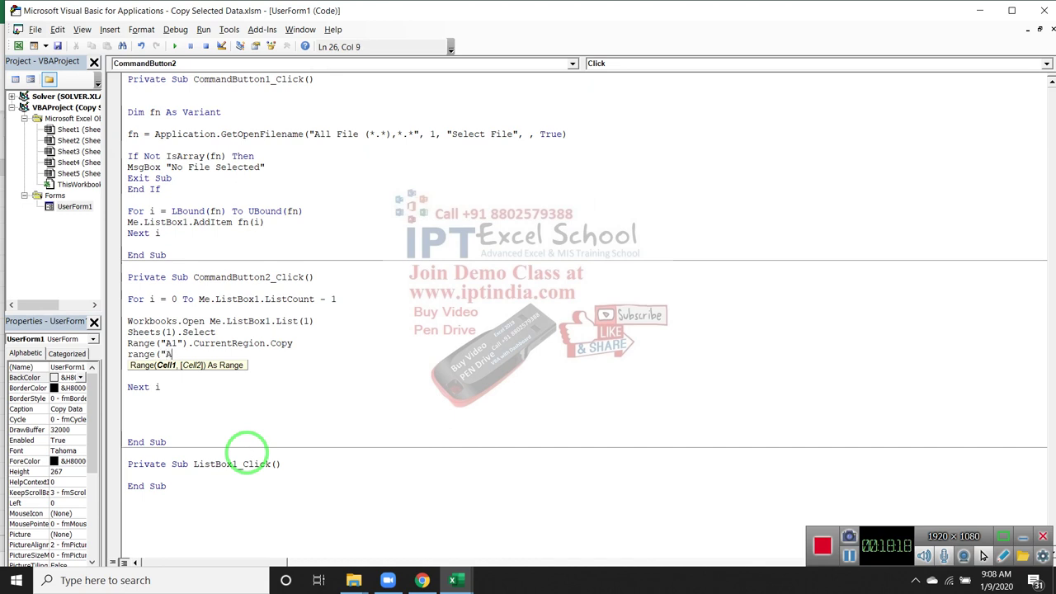
key("BackSpace")
key("BackSpace")
key("BackSpace")
key("BackSpace")
key("BackSpace")
key("BackSpace")
type("w")
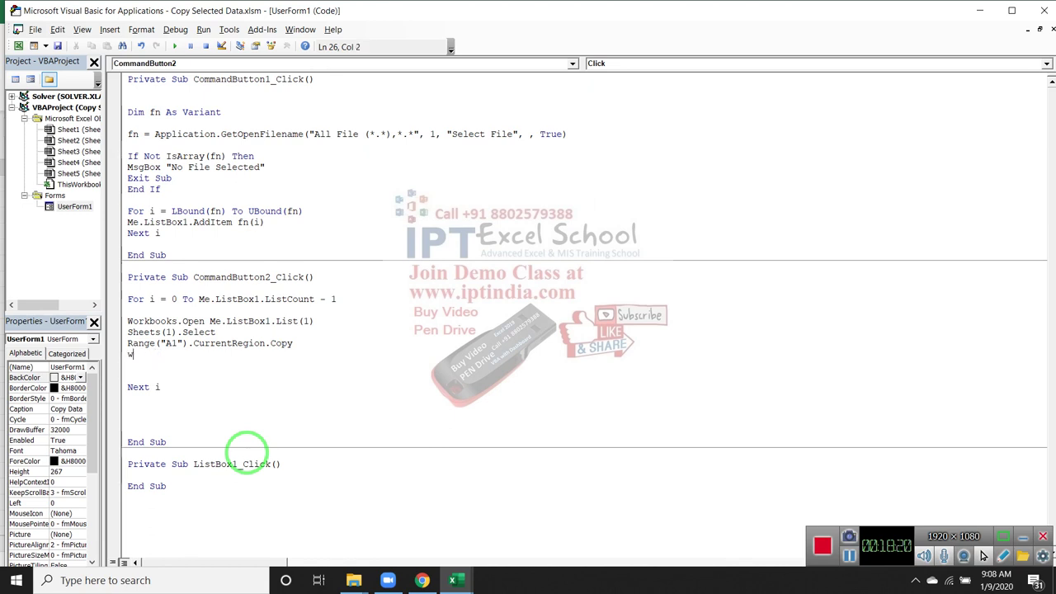
type("orkb")
key("BackSpace")
key("BackSpace")
key("BackSpace")
key("BackSpace")
key("BackSpace")
key("BackSpace")
key("BackSpace")
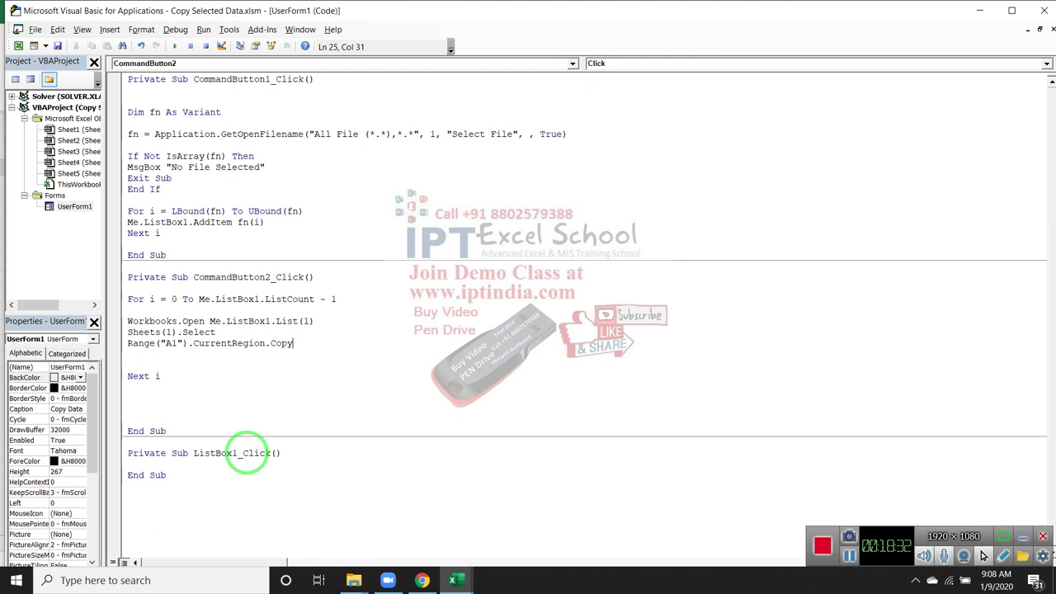
key("Return")
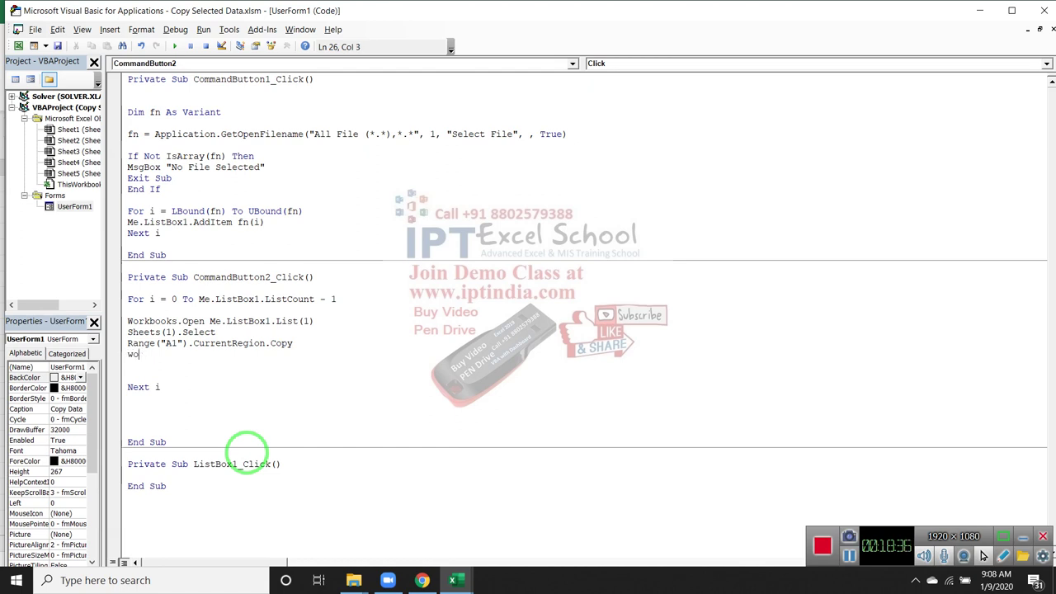
Type Range("A65000").End(xlUp) on the new paste line.
type("nge")
type("(")
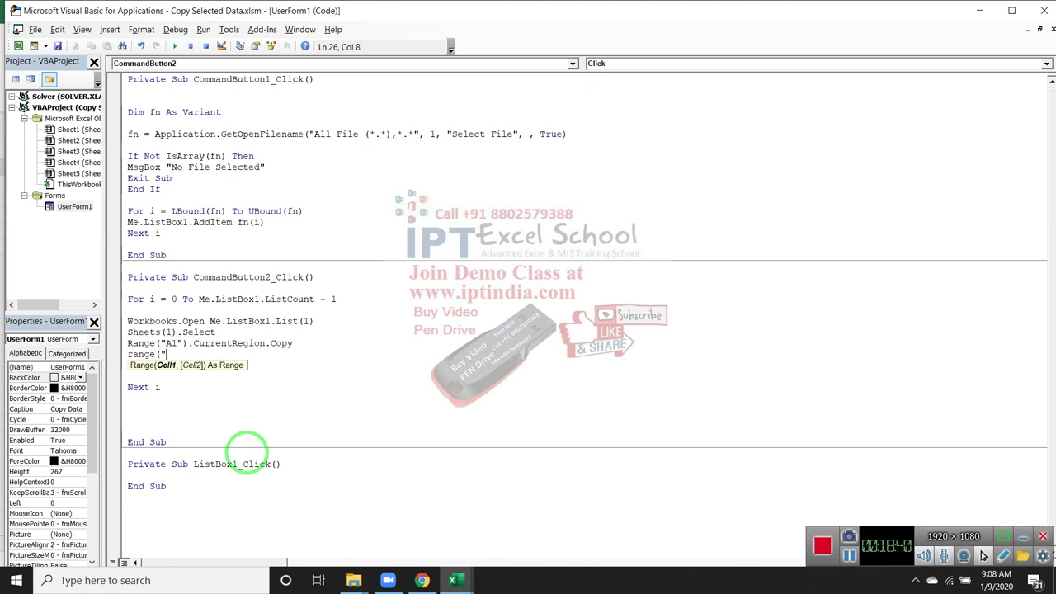
type("\"")
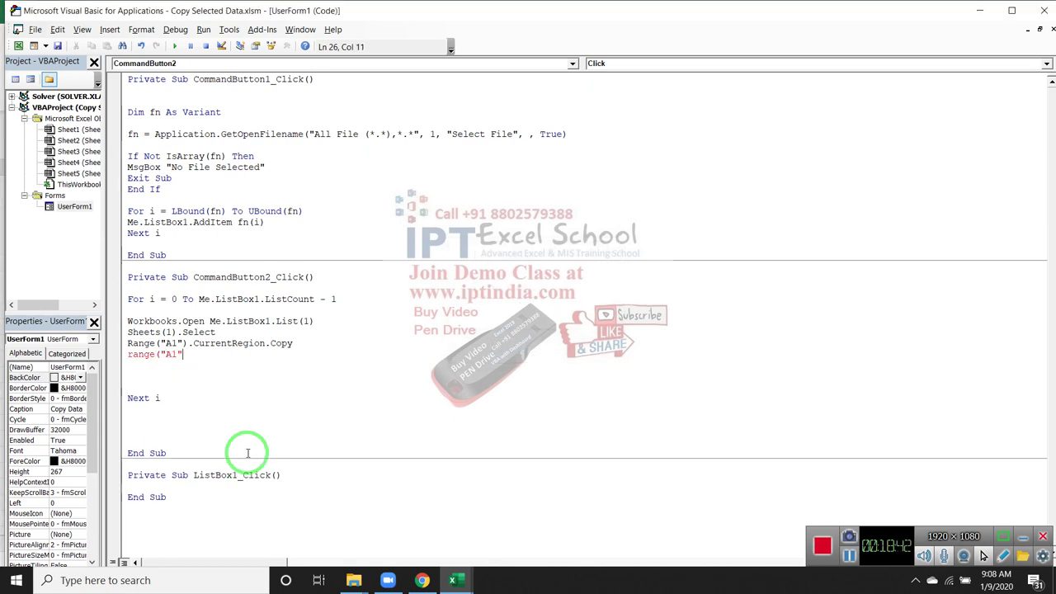
key("BackSpace")
key("BackSpace")
type("65000\")")
type(".")
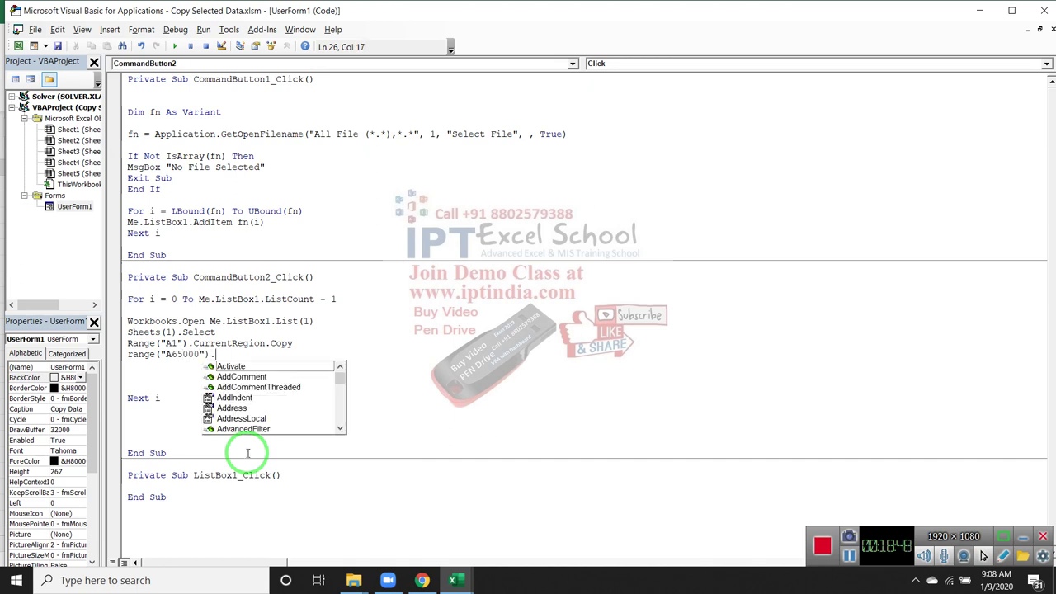
type("co")
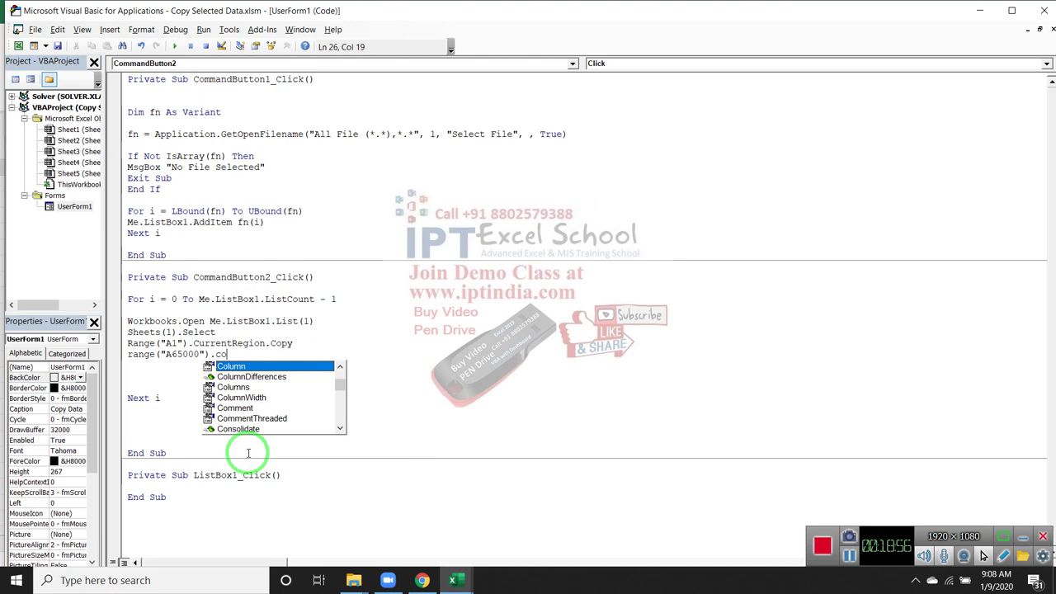
key("BackSpace")
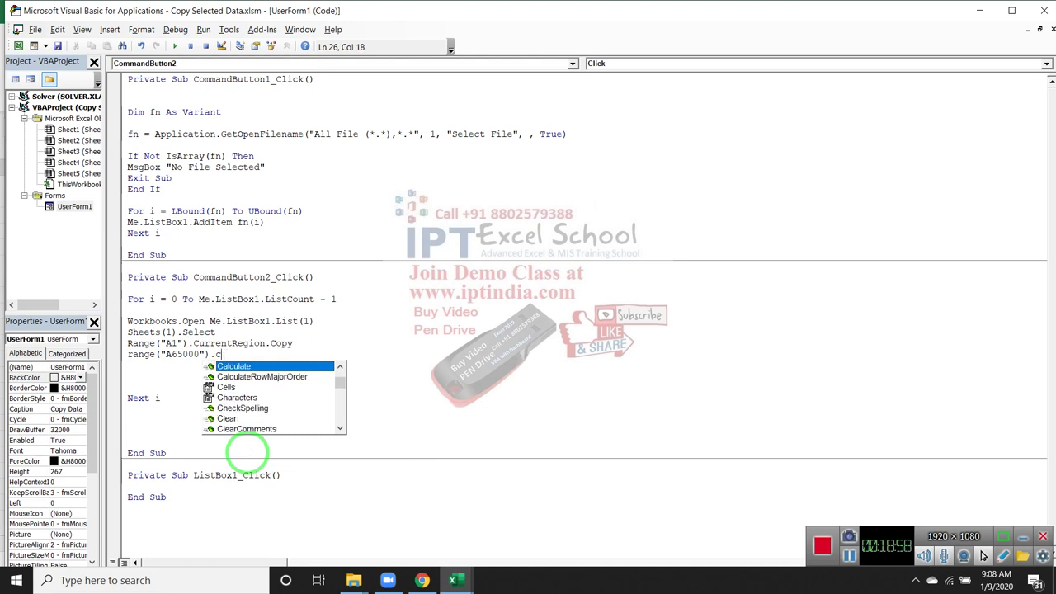
key("BackSpace")
type("en")
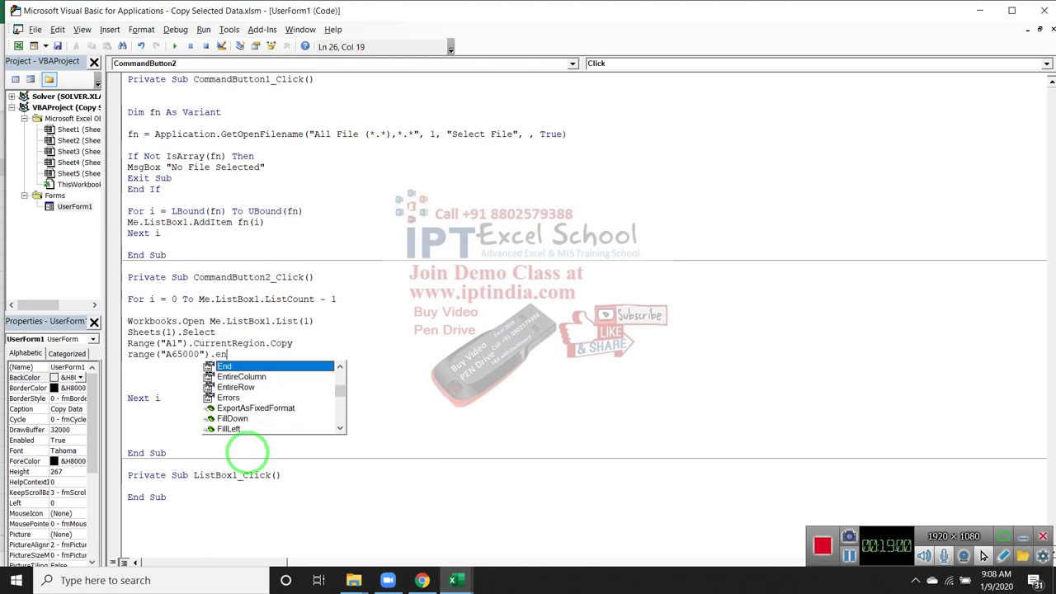
key("Tab")
type("(")
key("Down")
key("Down")
key("Down")
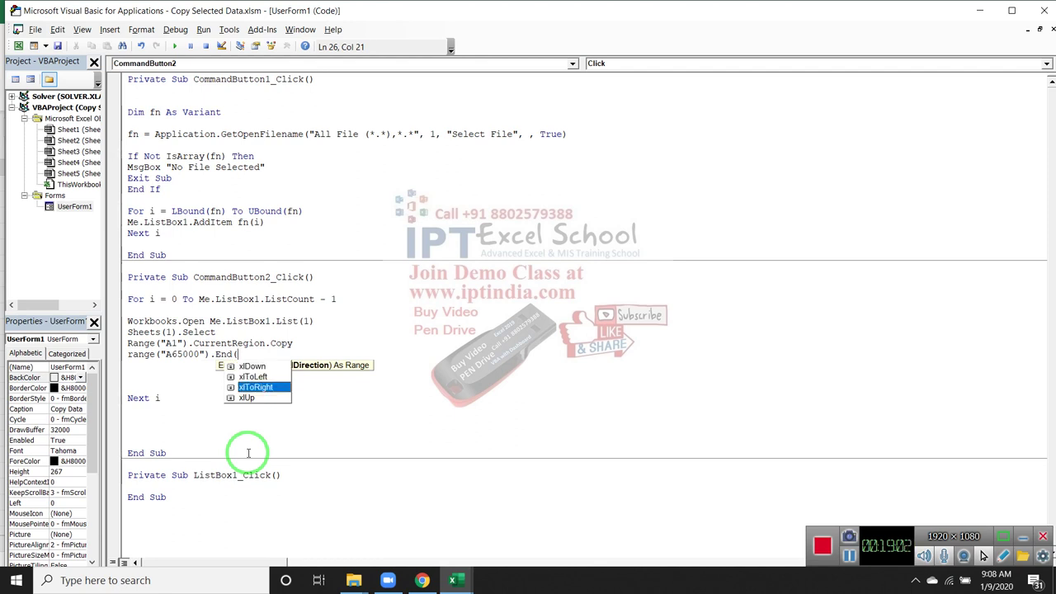
key("Down")
key("Tab")
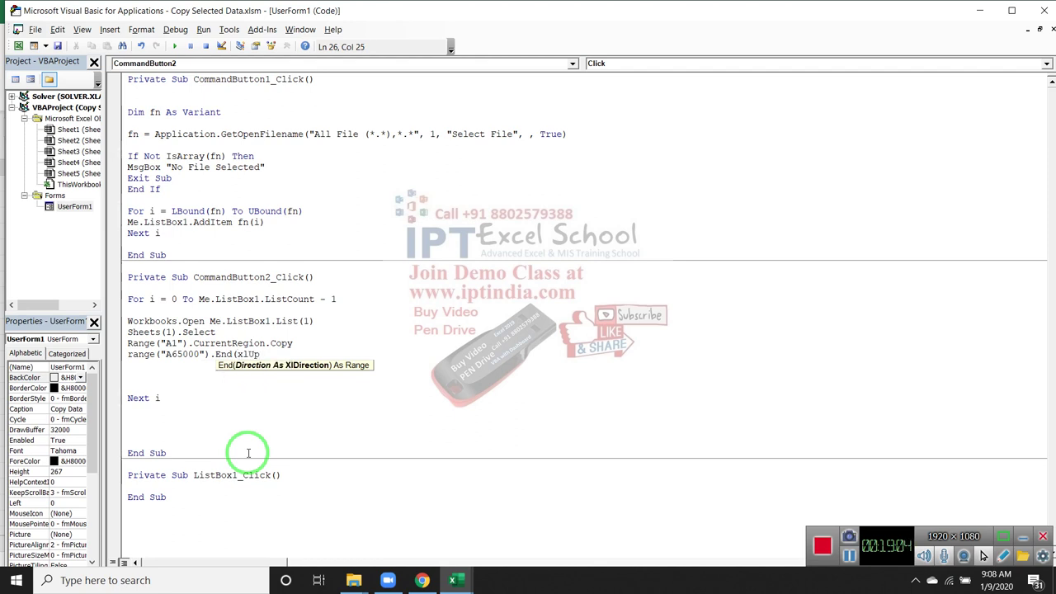
Complete the line with .Offset(1,0).PasteSpecial xlPasteValues and add a Sheets(1) qualifier.
type(").of")
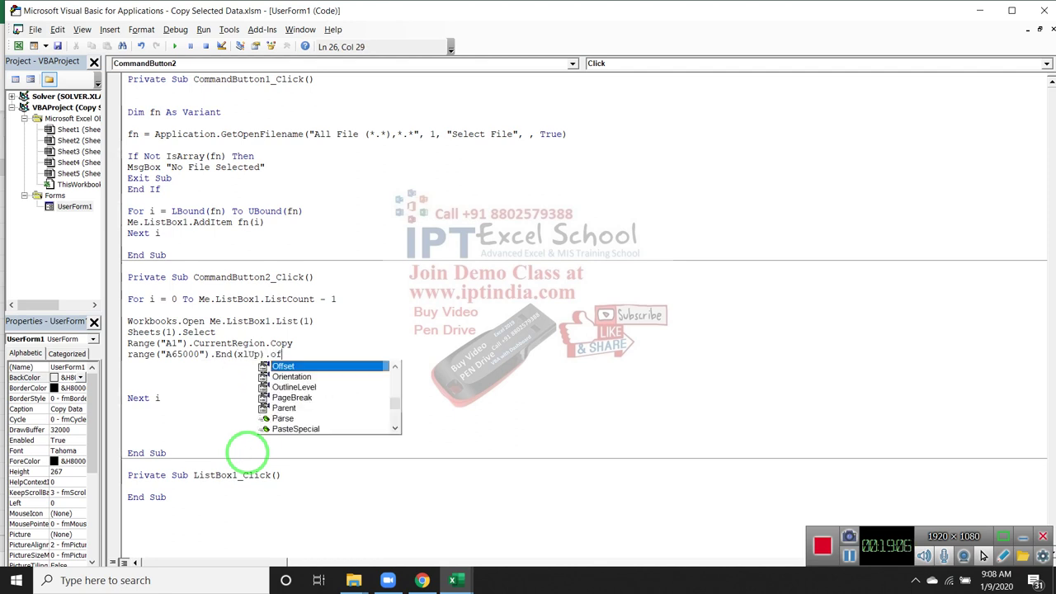
key("Tab")
type("(0")
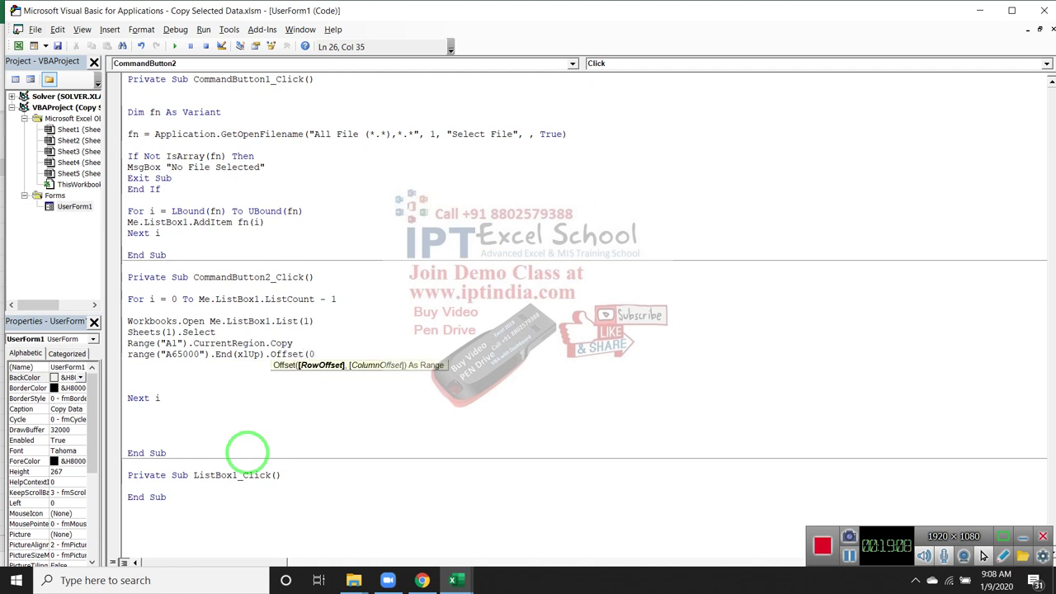
key("BackSpace")
type("1,0")
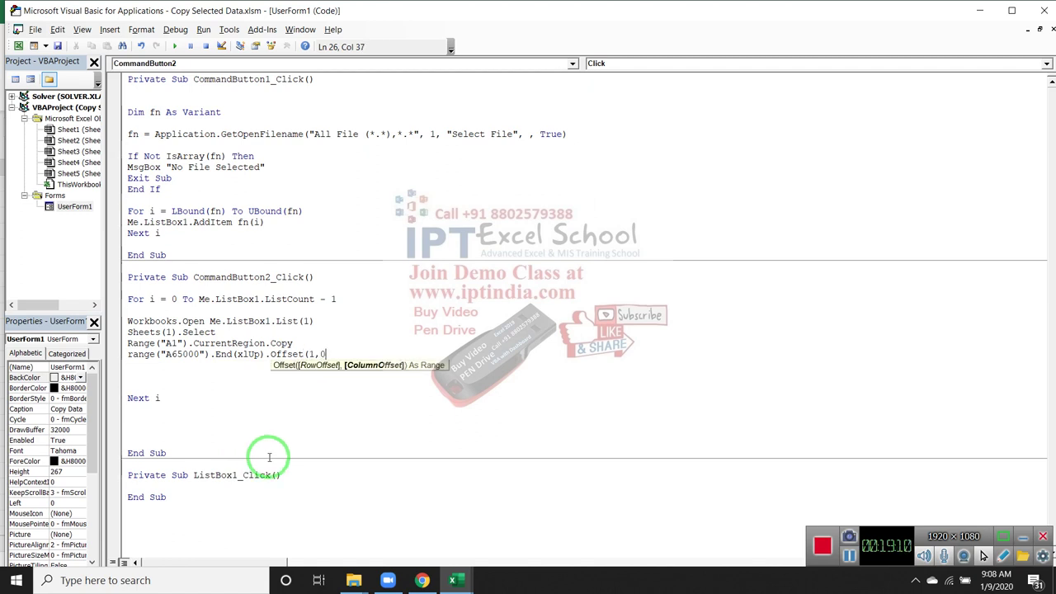
type(").p")
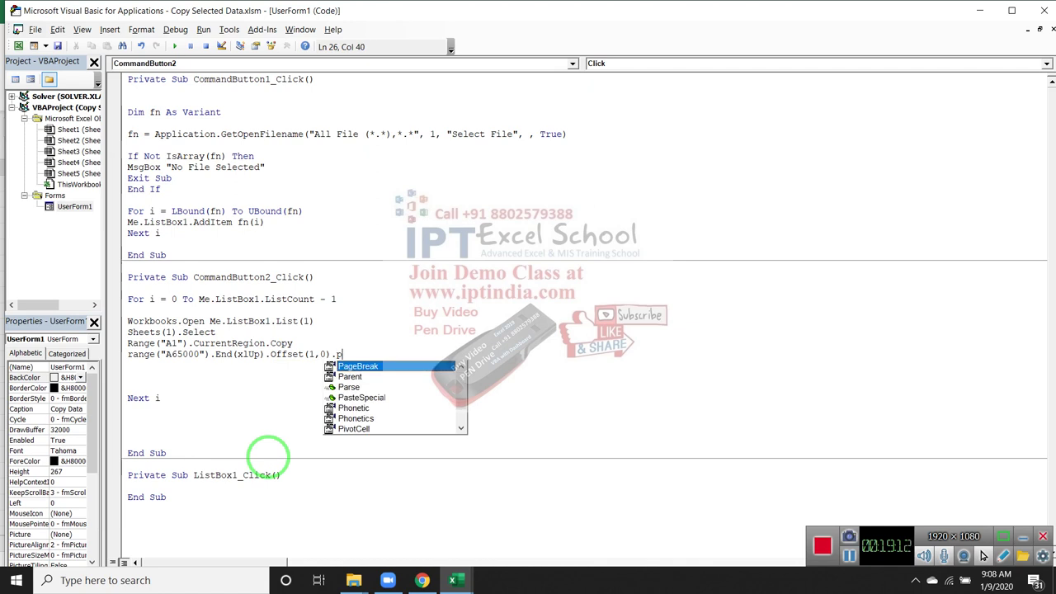
type("as")
key("Tab")
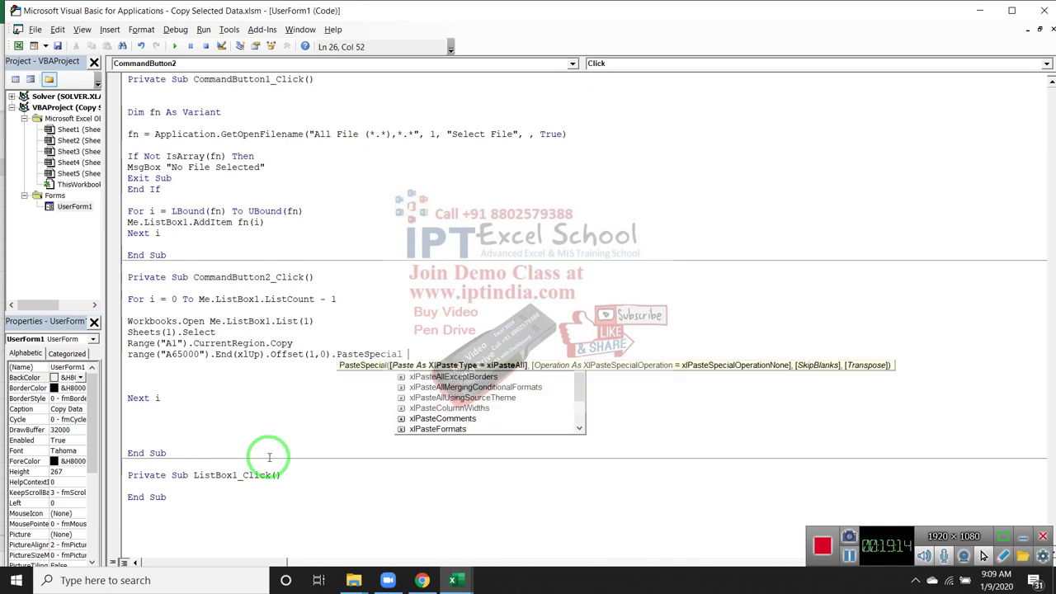
key("Down")
key("Down")
key("Down")
key("Down")
key("Down")
key("Down")
key("Down")
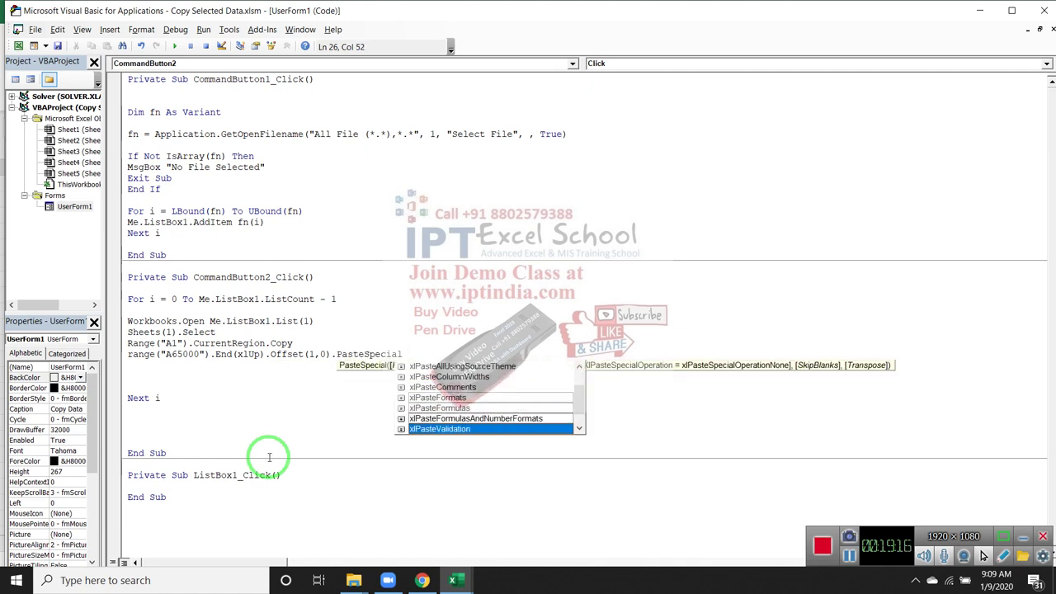
key("Down")
key("Down")
key("Up")
key("Down")
key("Up")
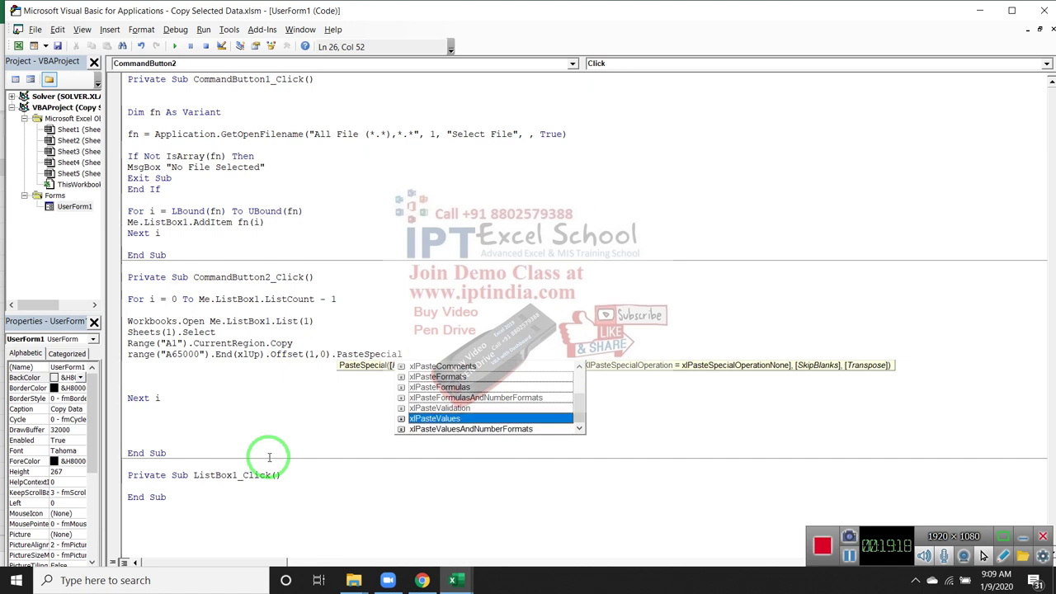
key("Tab")
key("Return")
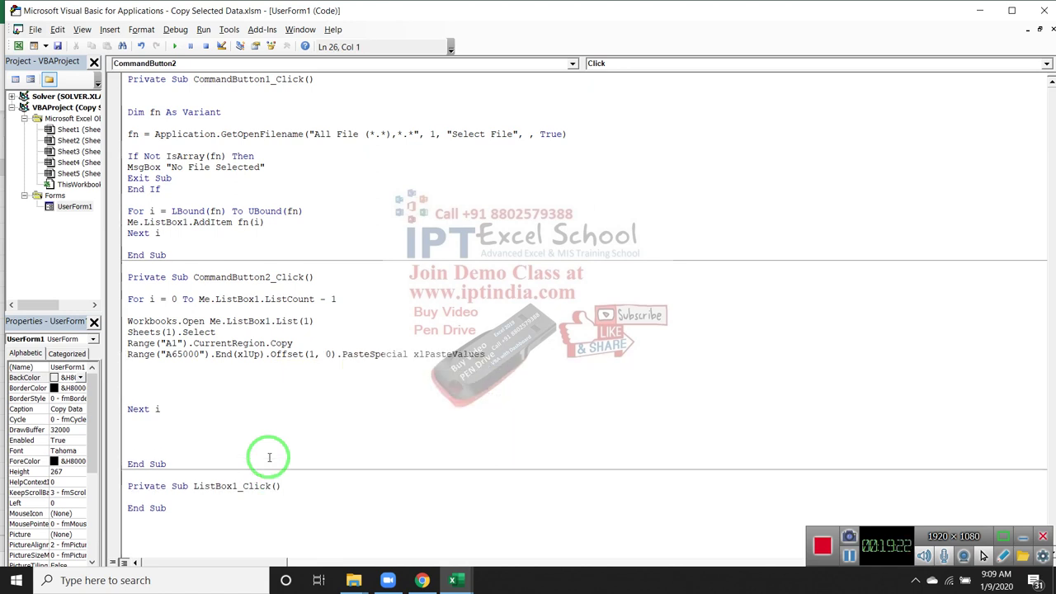
type("sheet")
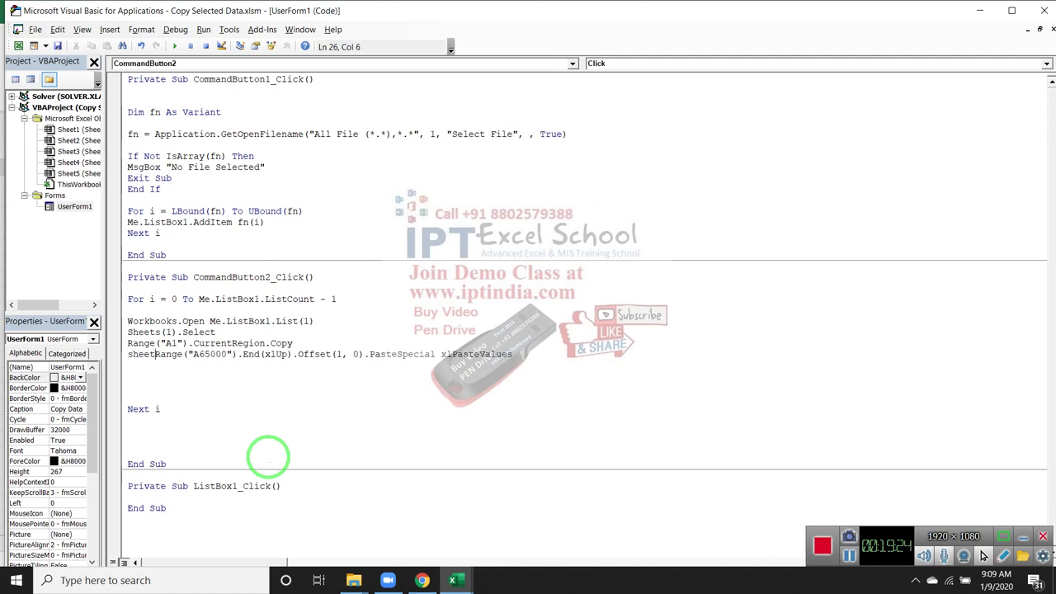
type("s(1)")
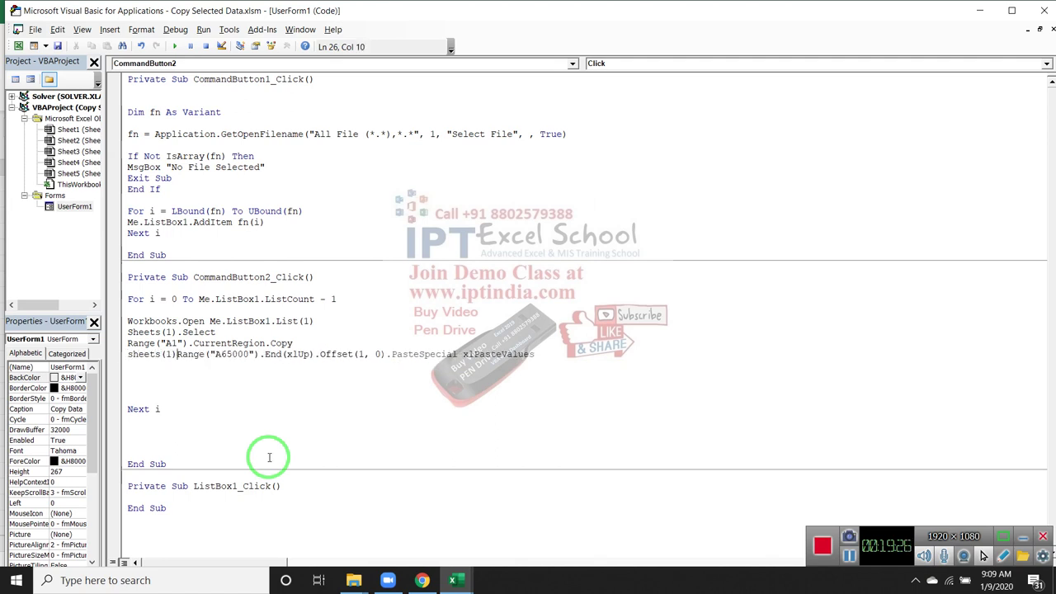
type(".")
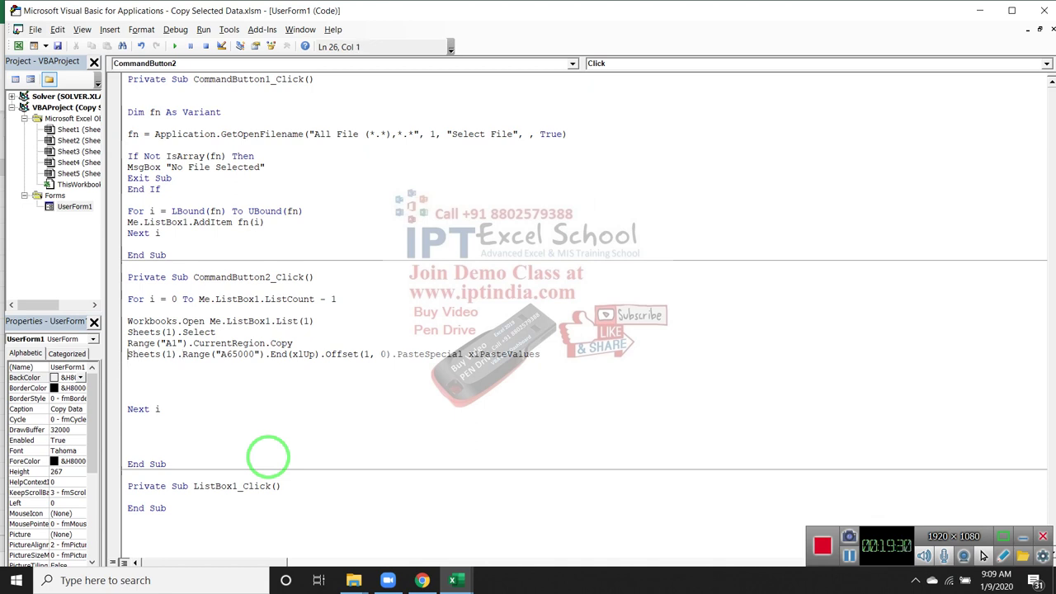
left_click(460, 582)
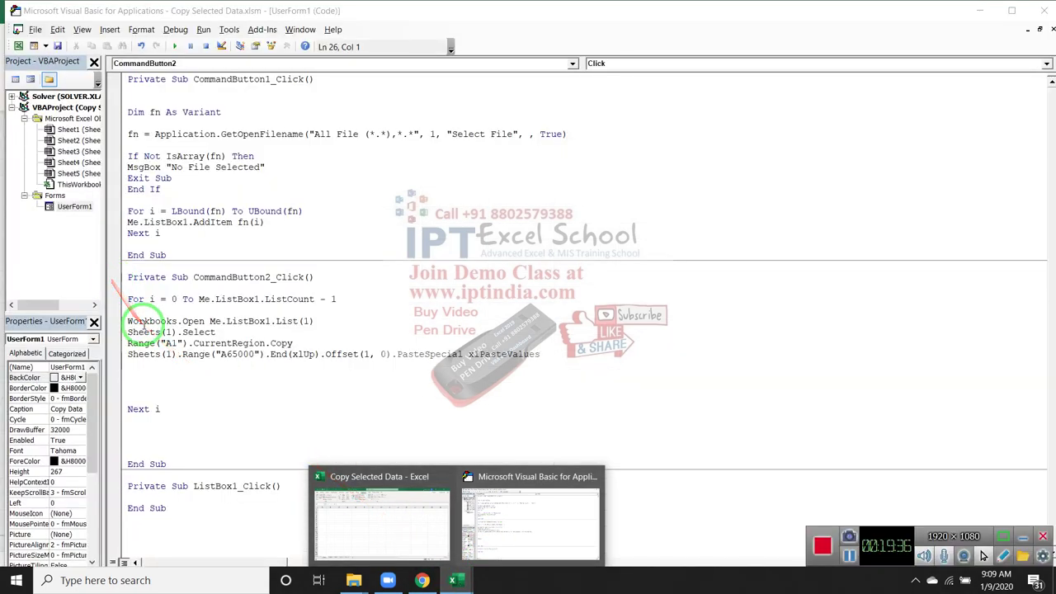
Add 'fn = ActiveWorkbook.Name' under the CommandButton2_Click header.
left_click(132, 291)
key("Return")
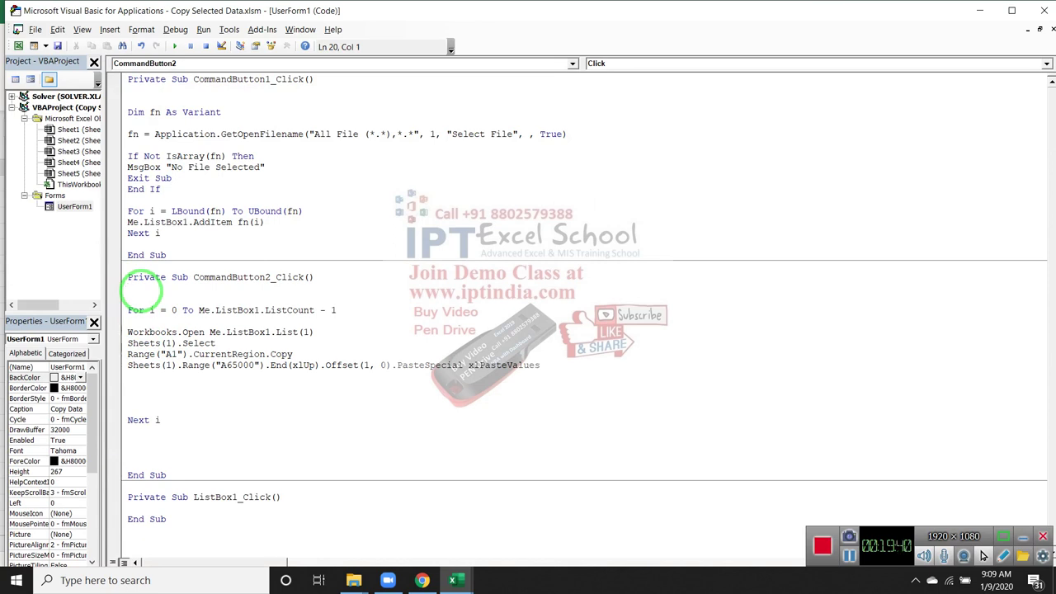
type("o")
type("=activ")
type("e")
type("wor")
type("kbook")
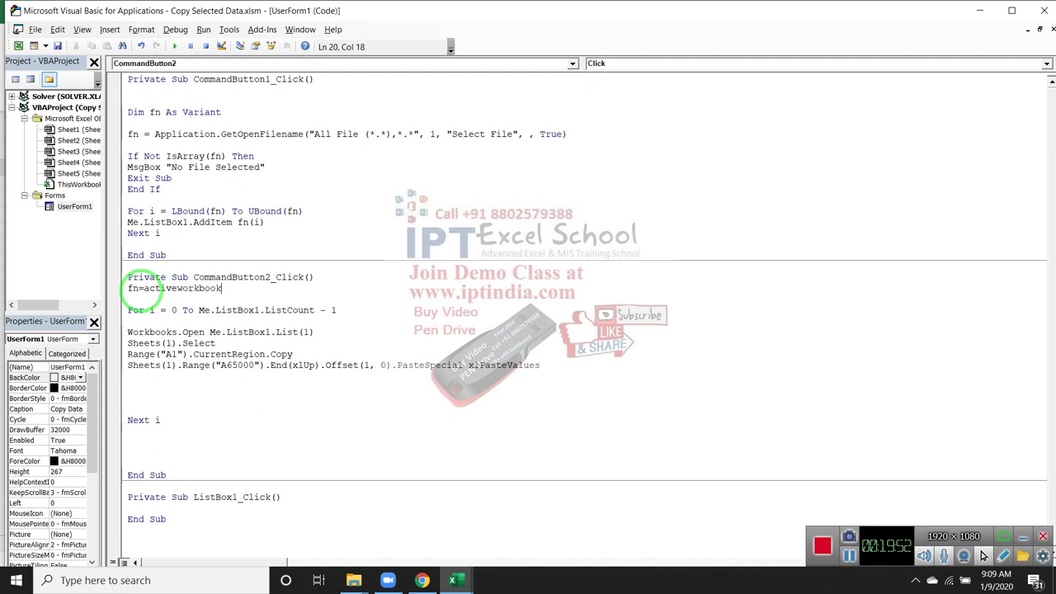
type(".n")
key("Tab")
key("Down")
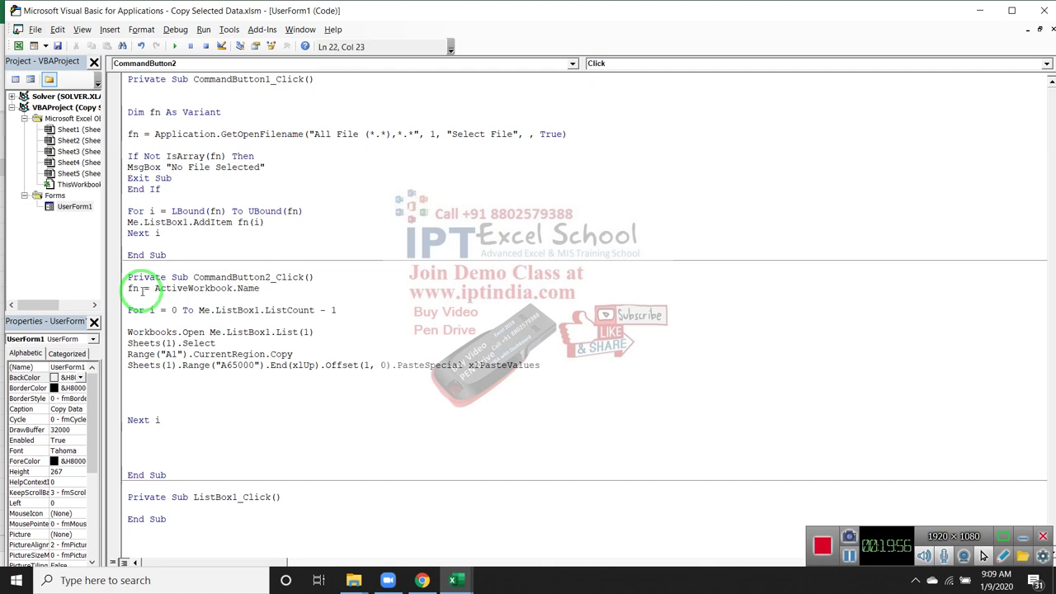
Prefix the Sheets(1) paste line with Workbooks(fn).
left_click(172, 389)
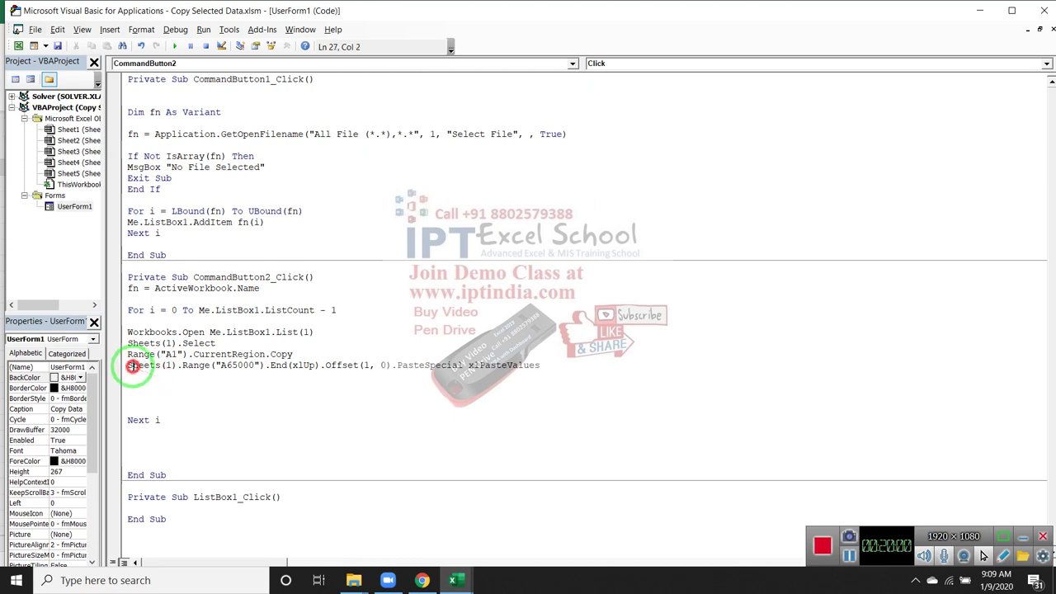
left_click(122, 367)
left_click(132, 366)
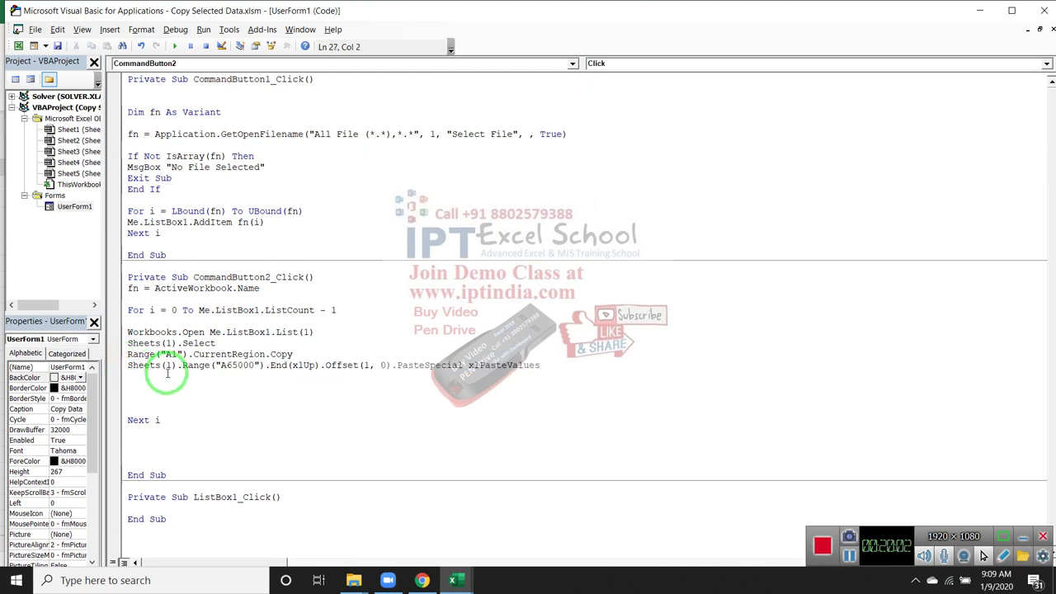
type("workb")
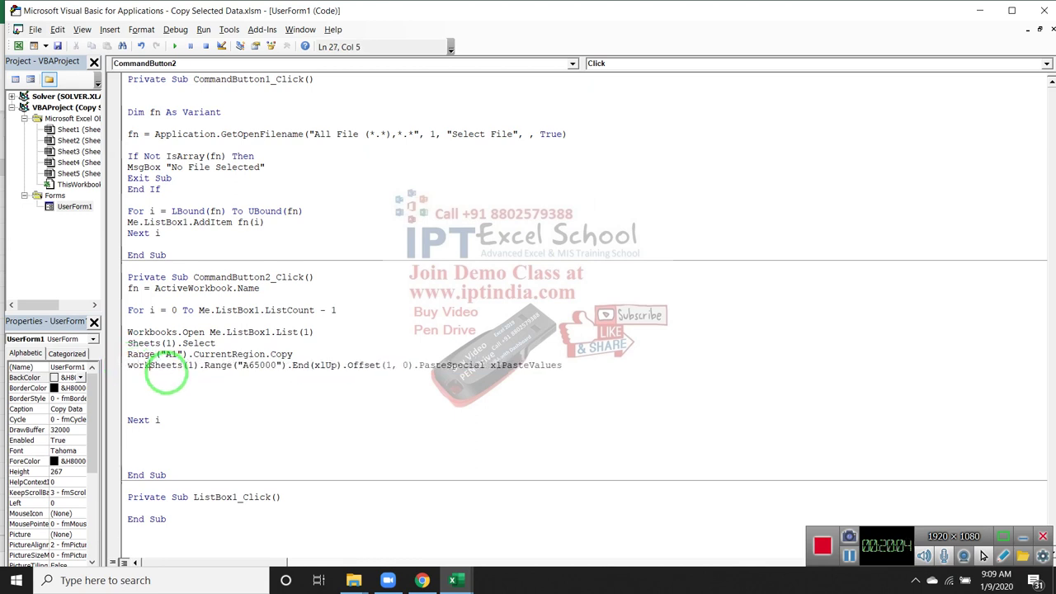
type("ooks(")
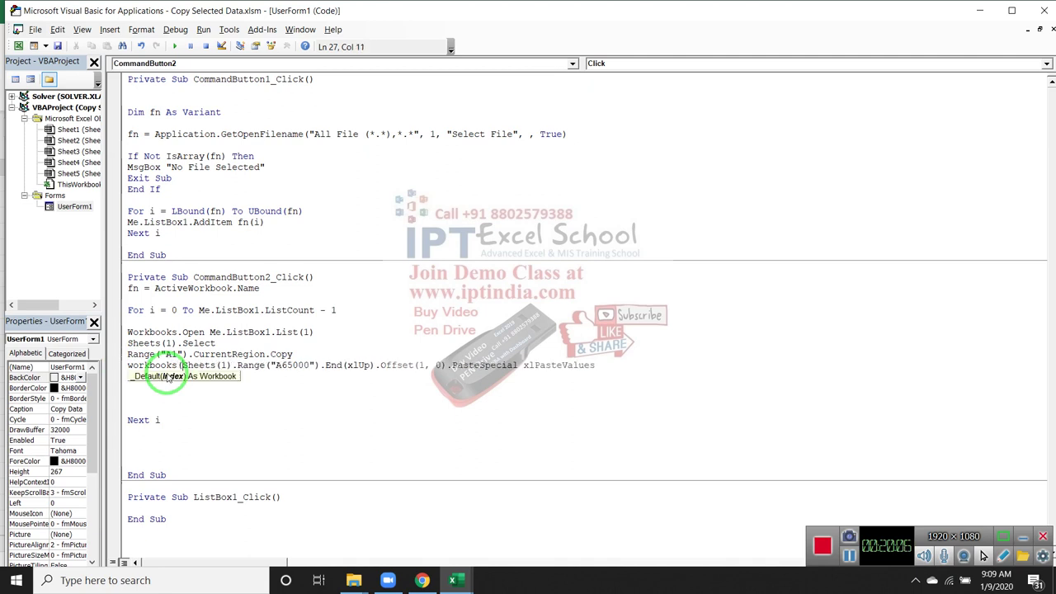
type("fn")
key("BackSpace")
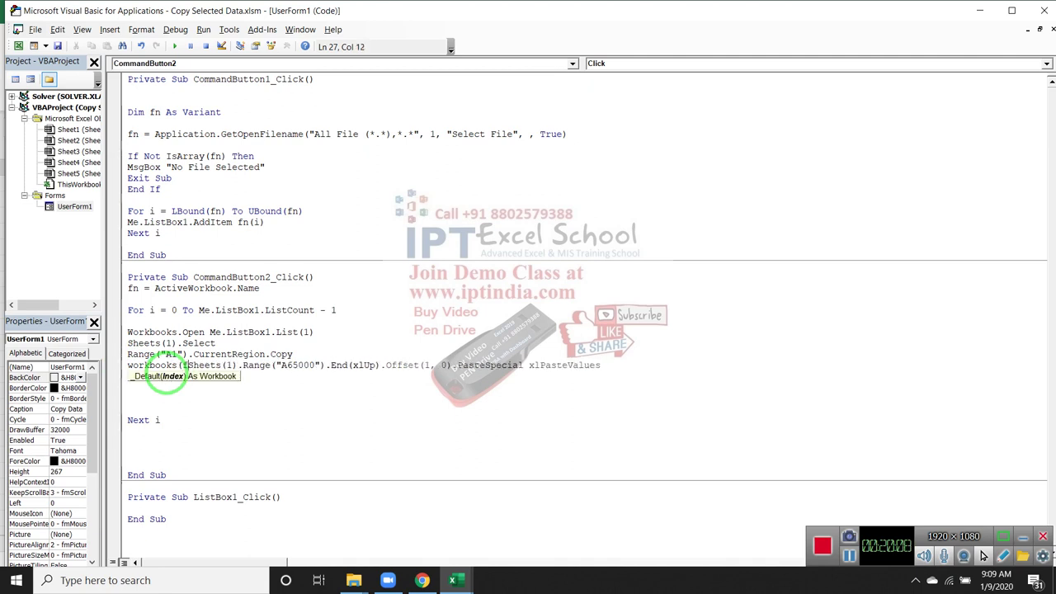
key("BackSpace")
type("fn")
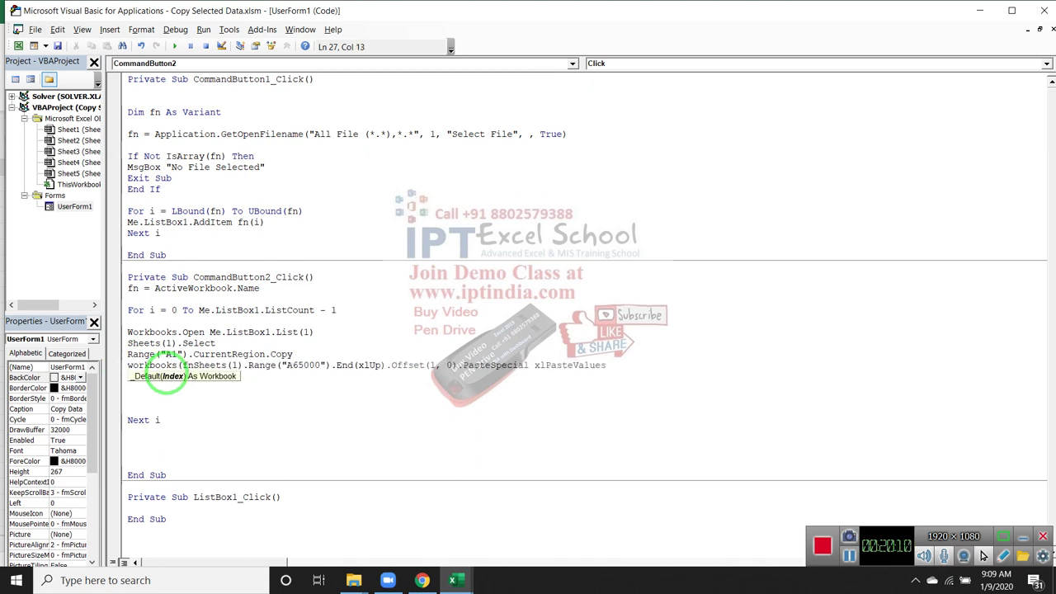
type(").")
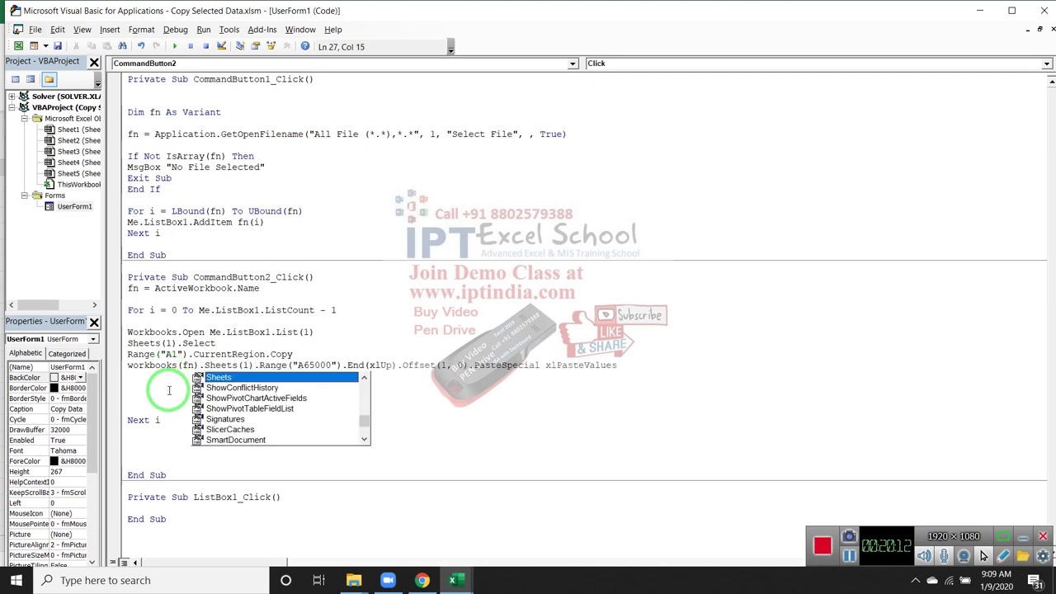
key("Tab")
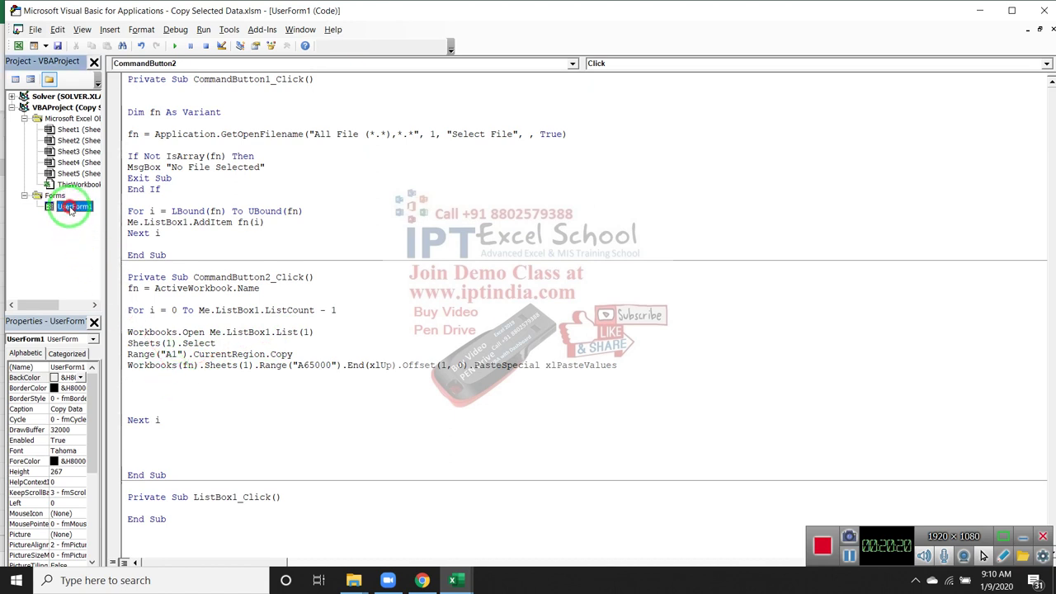
Run UserForm1, list file 1 from Desktop\New folder\Data, and copy its data, hitting error '381'.
double_click(70, 208)
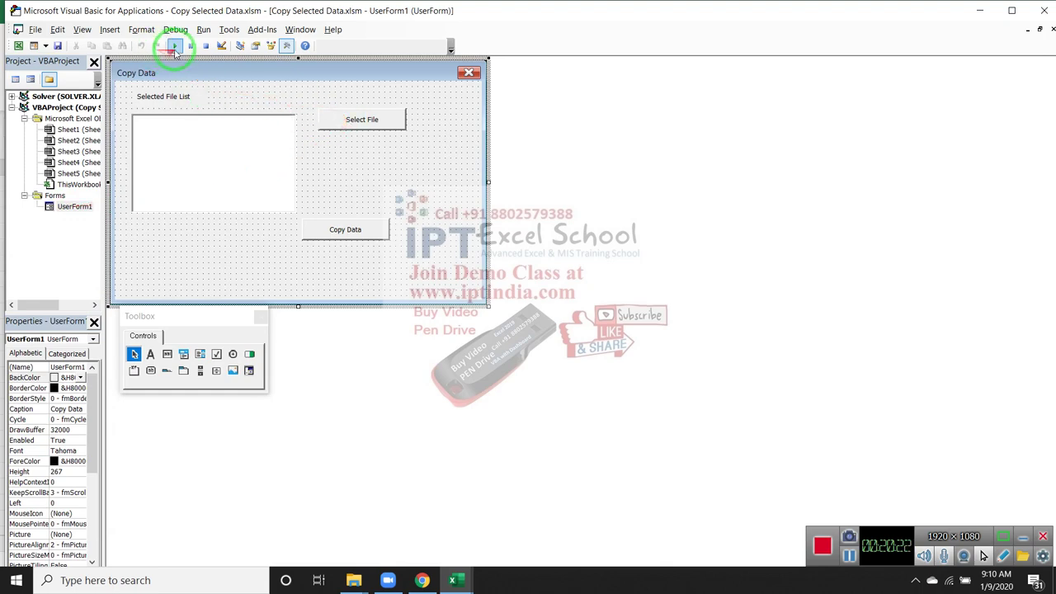
left_click(173, 46)
left_click(611, 231)
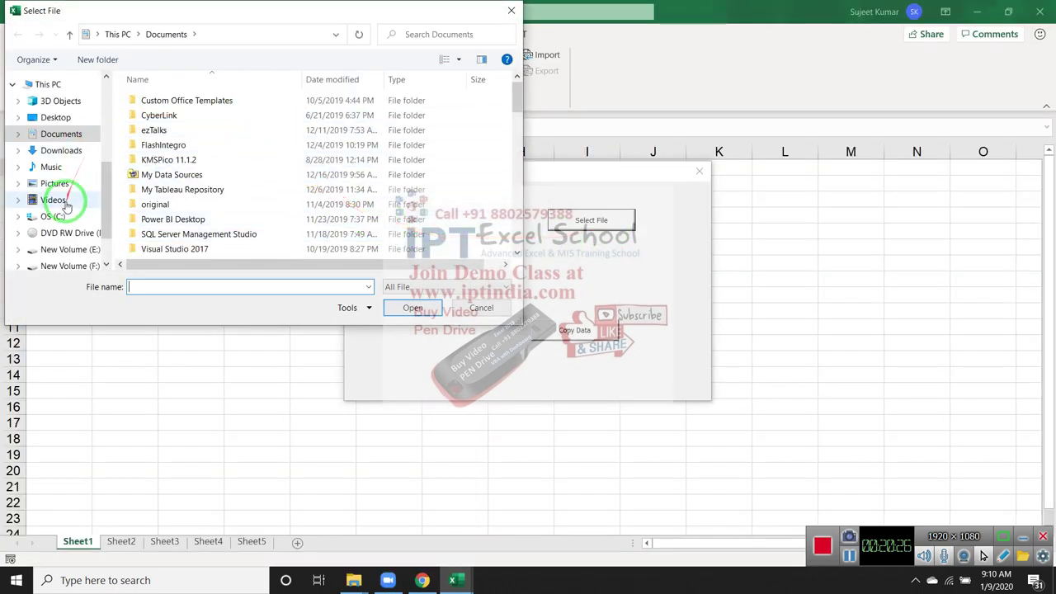
left_click(62, 116)
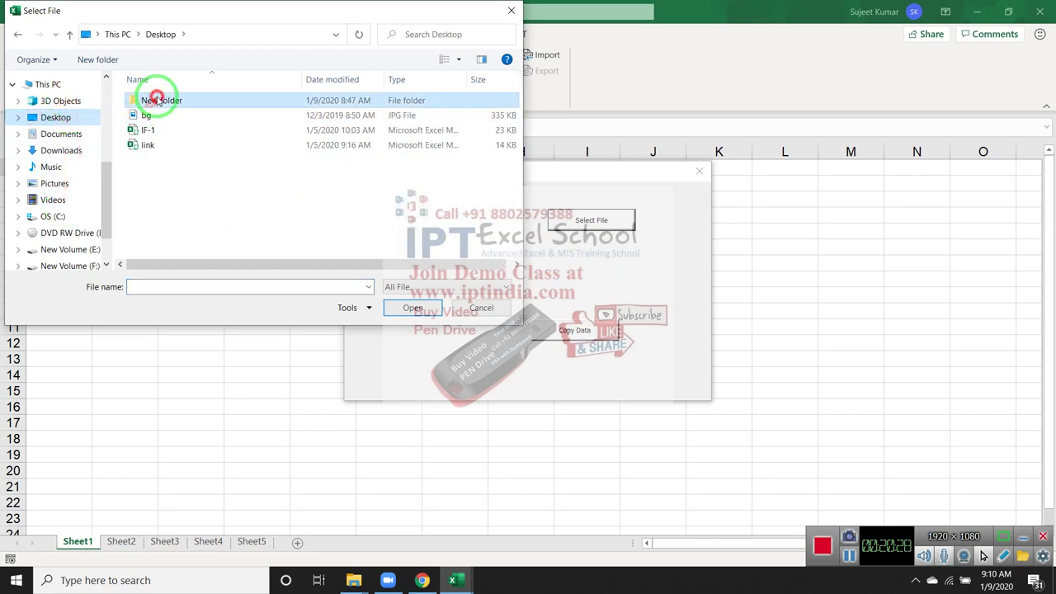
double_click(155, 100)
double_click(152, 100)
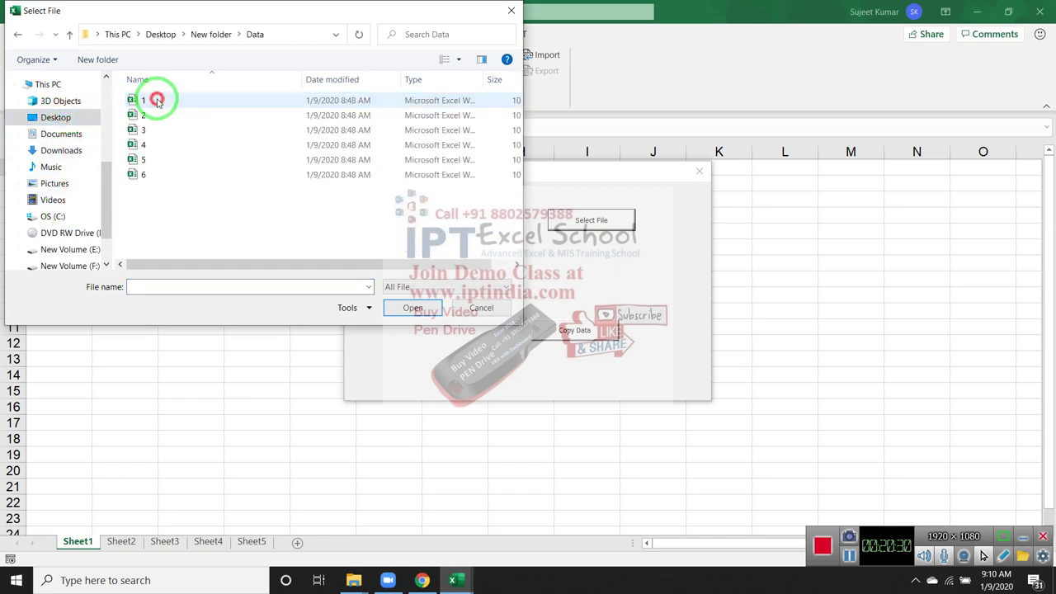
left_click(157, 100)
left_click(413, 308)
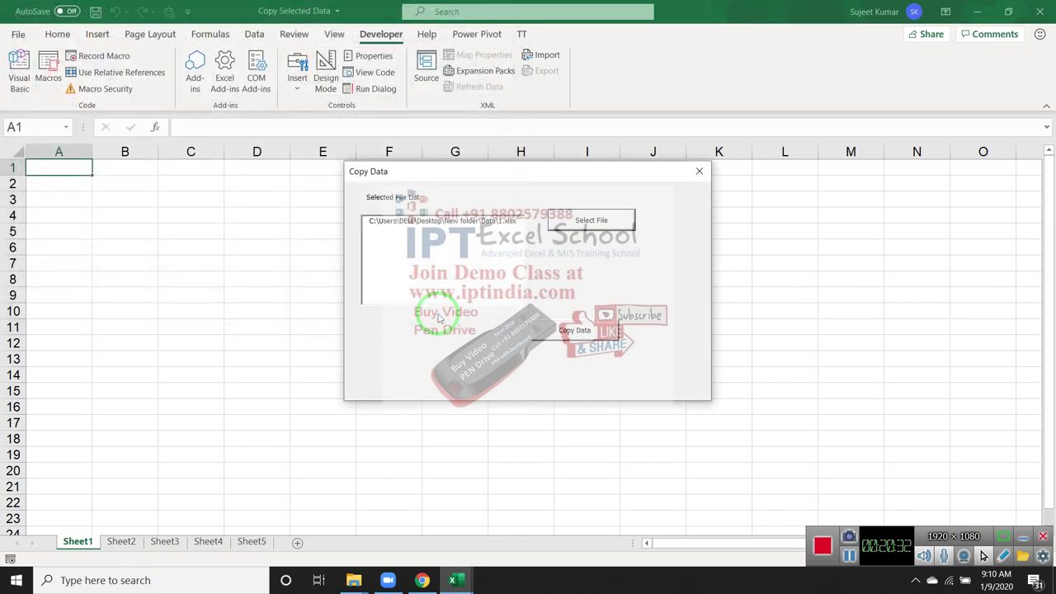
left_click(585, 333)
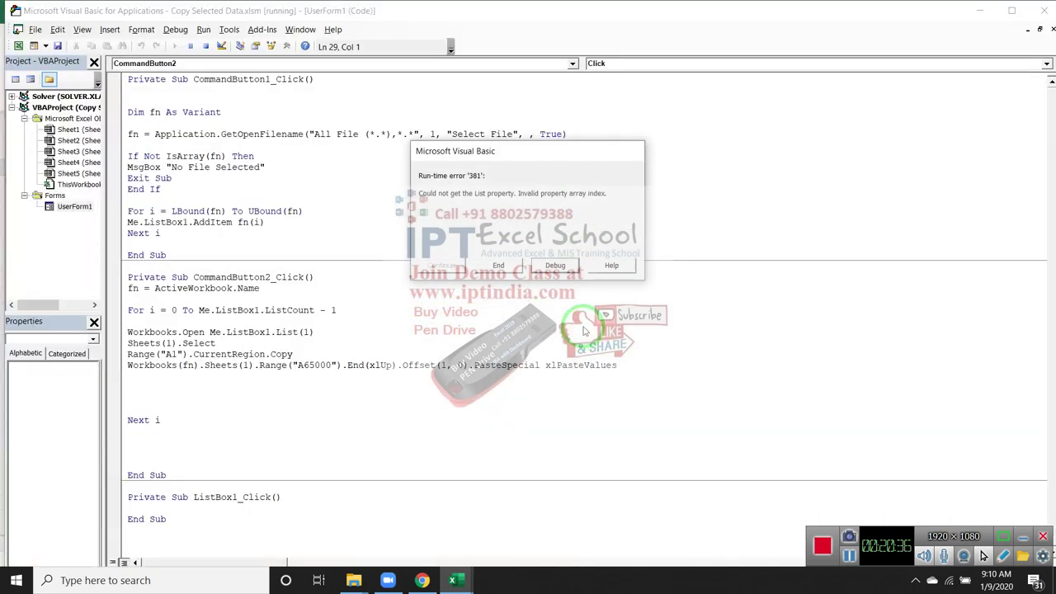
Debug the error and edit the List(i) index on the failing Workbooks.Open line.
left_click(557, 266)
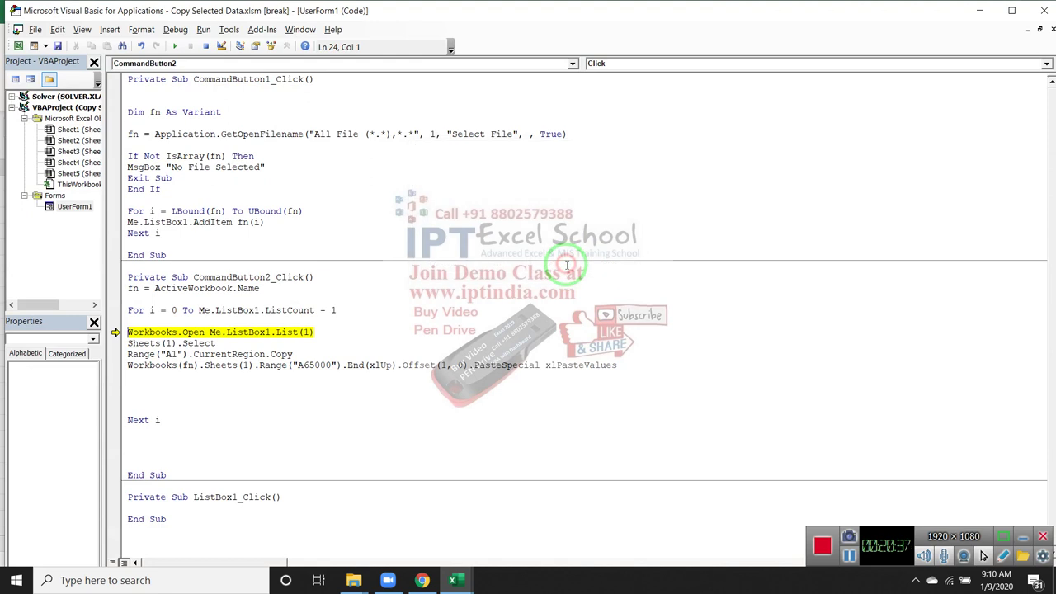
left_click(307, 332)
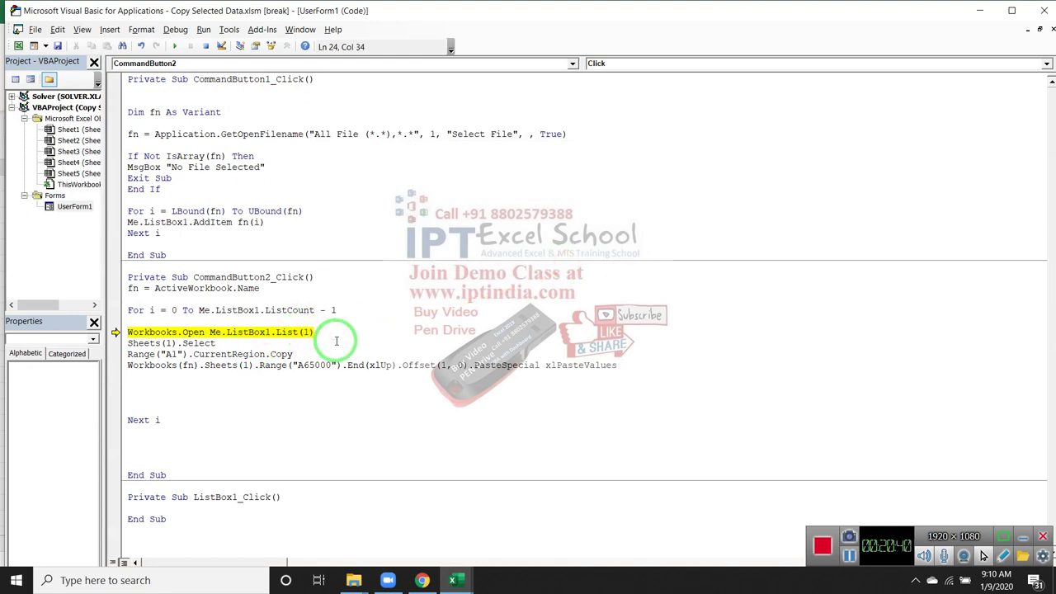
key("BackSpace")
type("i")
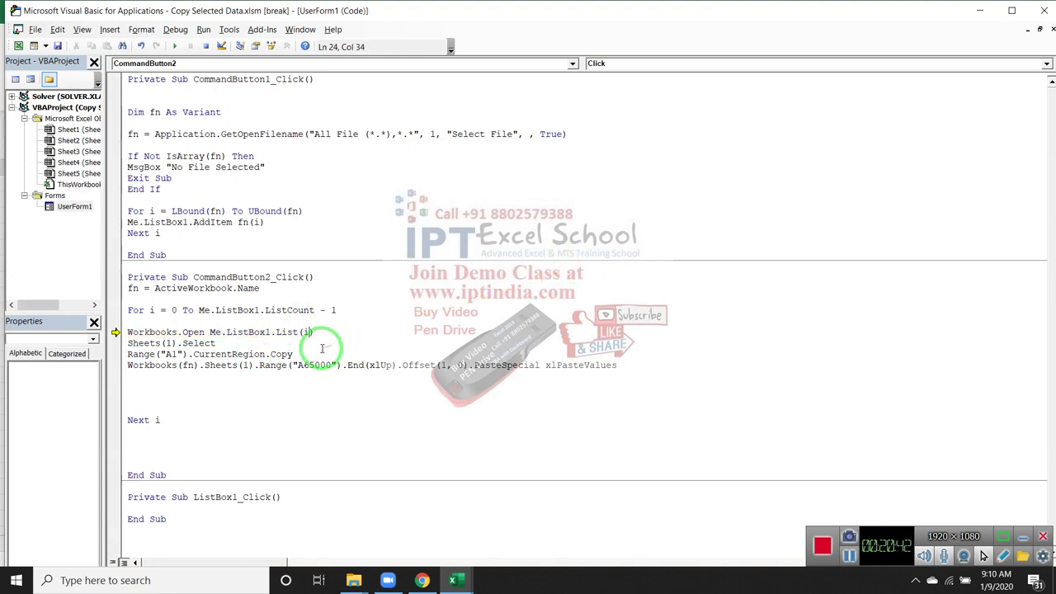
left_click(301, 365)
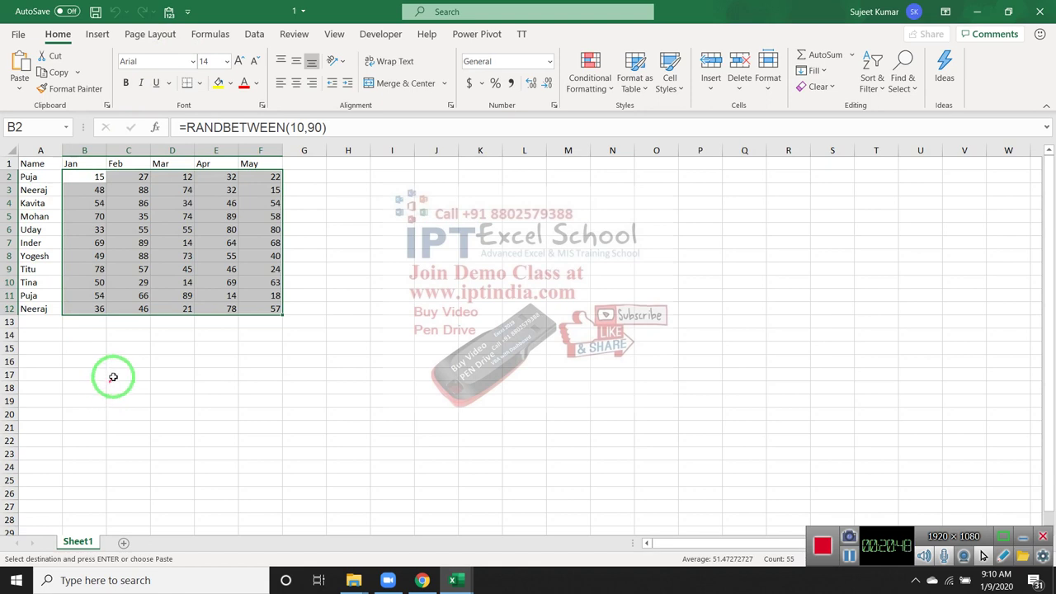
Check workbook 1's copied data, then switch to Copy Selected Data and close the running form.
left_click(210, 348)
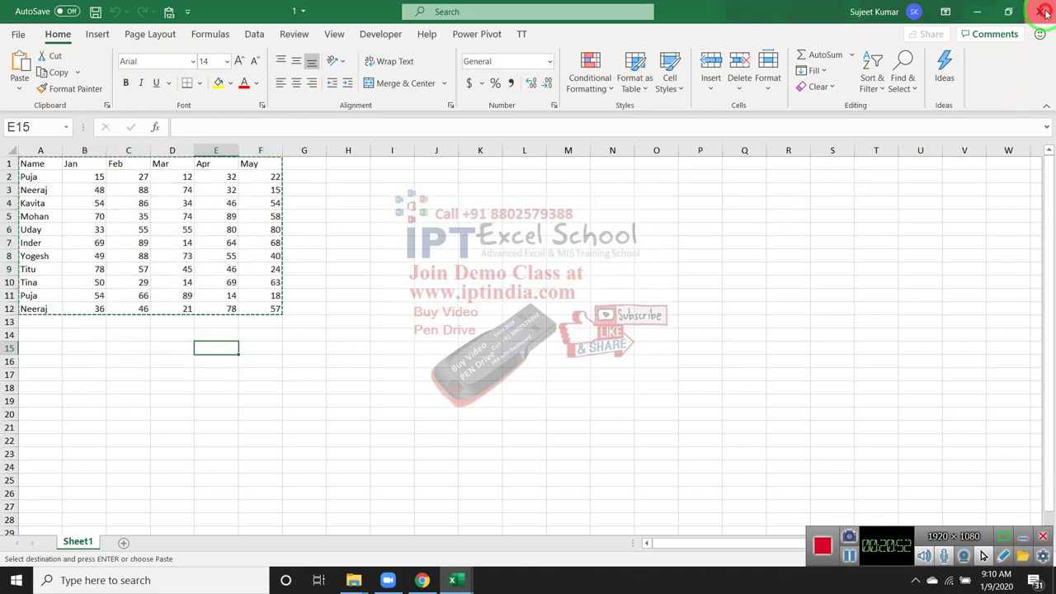
left_click(484, 244)
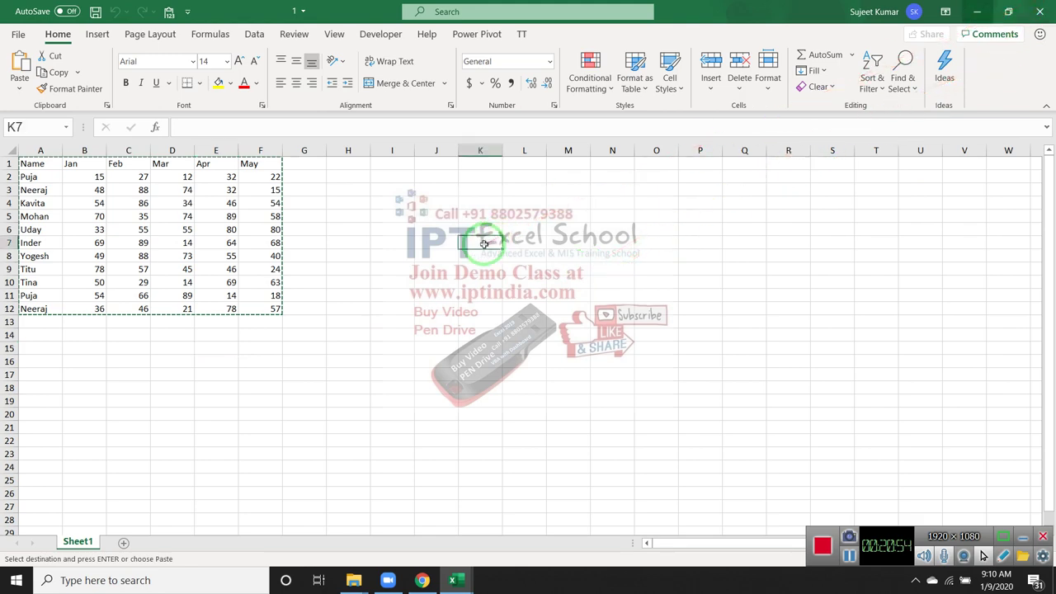
left_click(452, 580)
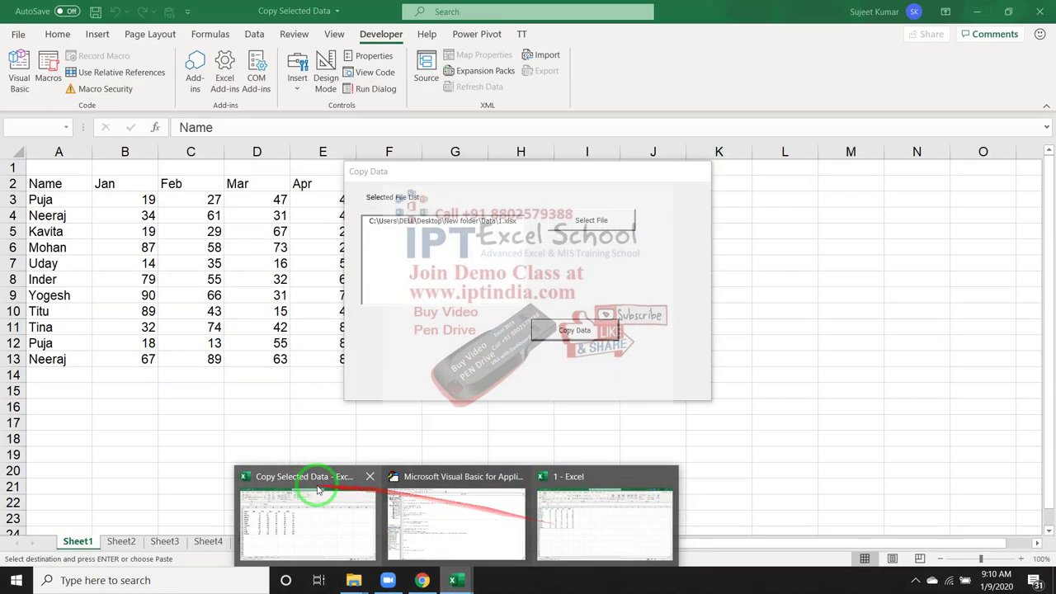
left_click(318, 524)
left_click(459, 293)
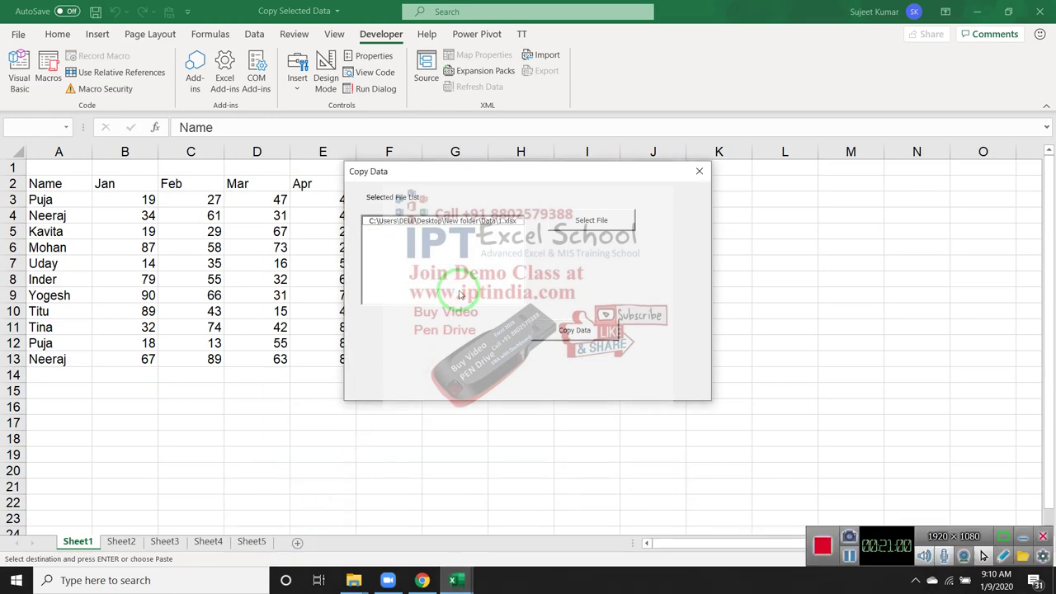
left_click_drag(464, 172, 458, 168)
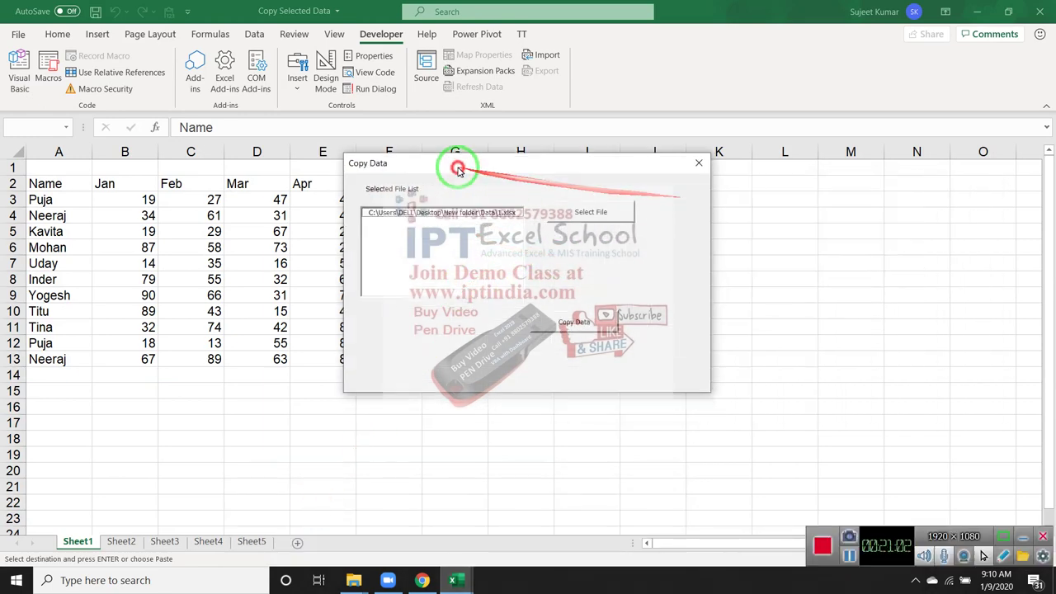
left_click(698, 162)
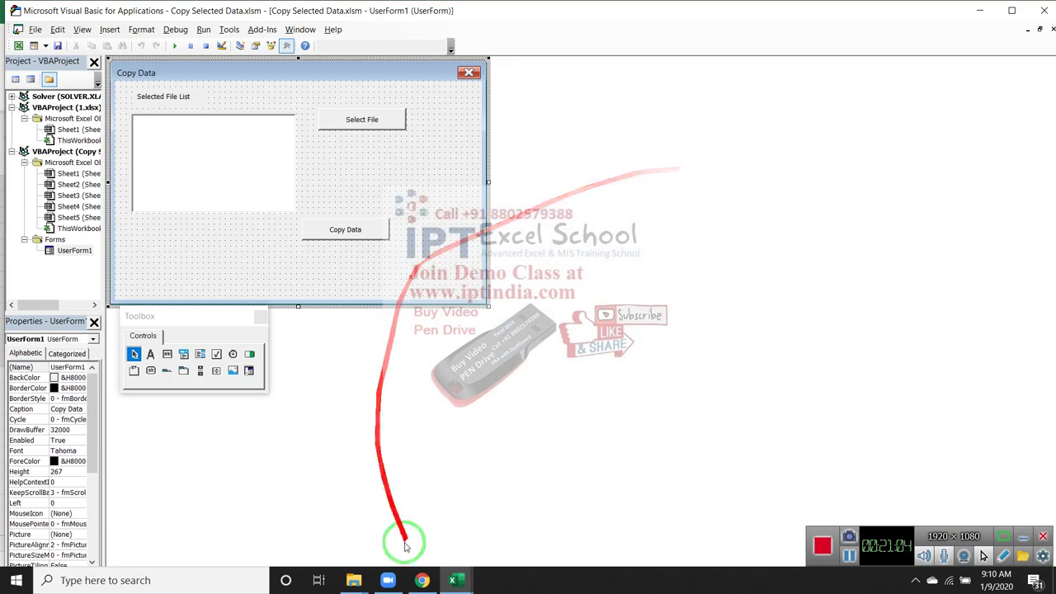
Close workbook 1 without saving and return to the VBA editor.
left_click(452, 580)
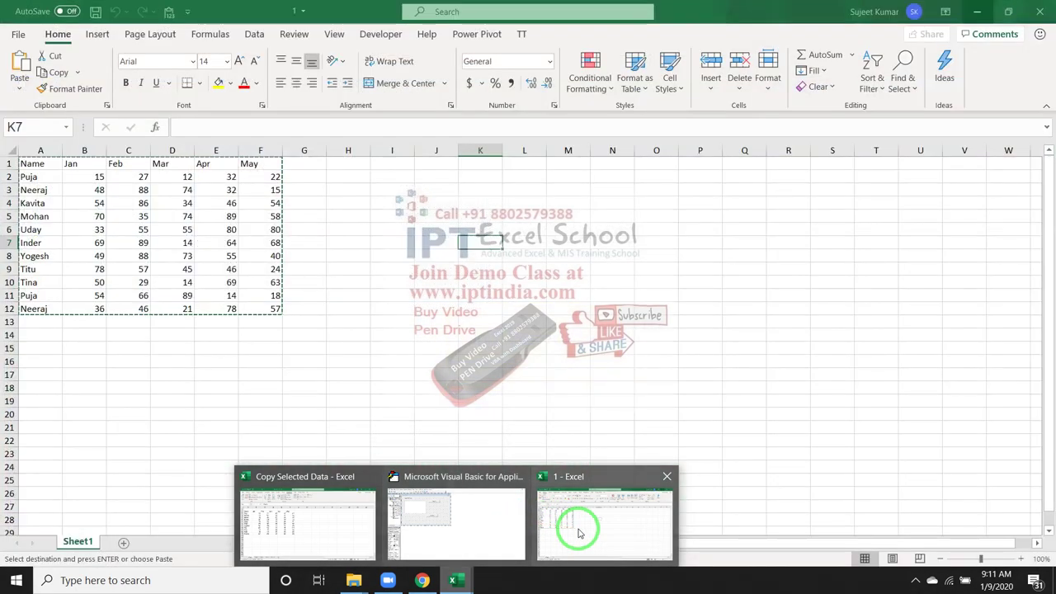
left_click(579, 532)
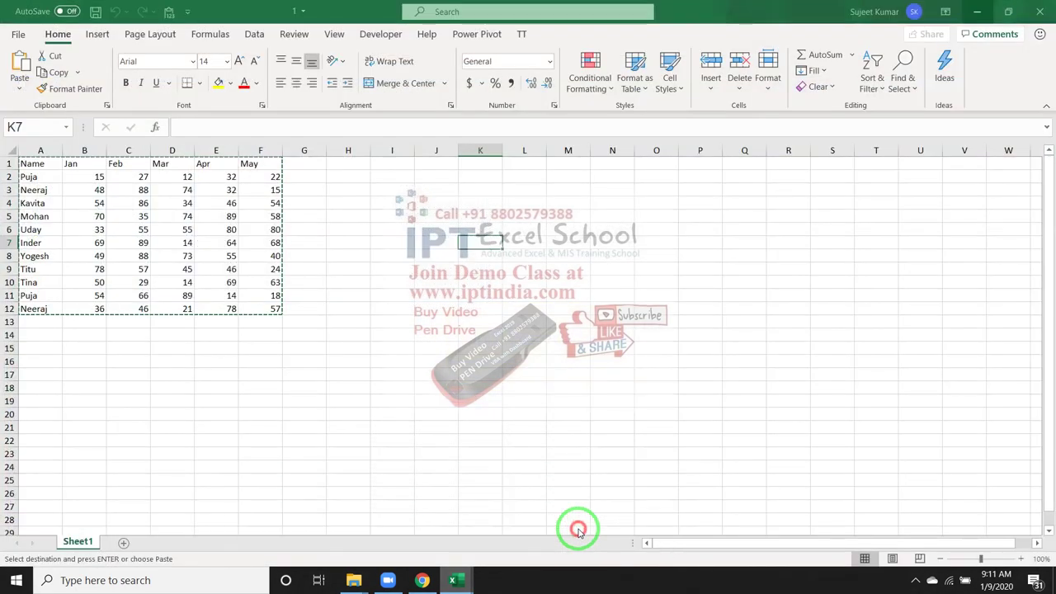
left_click(1047, 14)
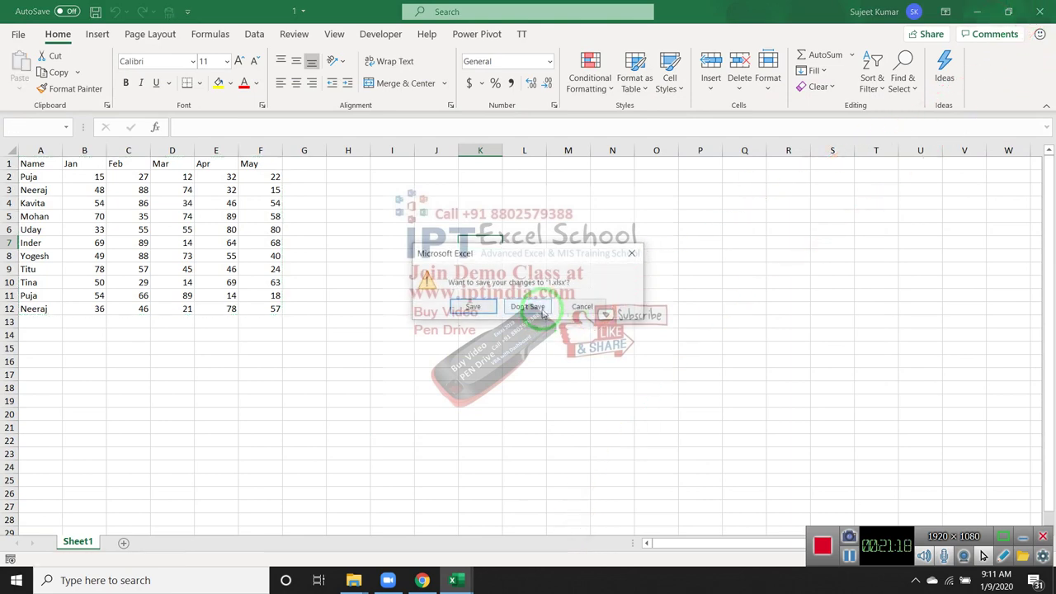
left_click(542, 312)
mouse_move(452, 580)
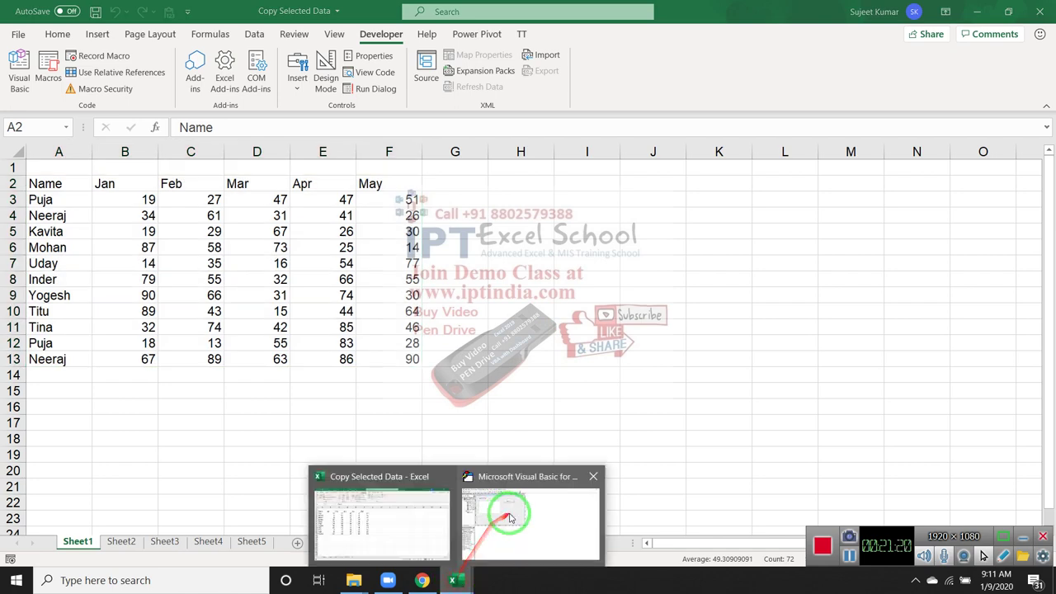
left_click(512, 513)
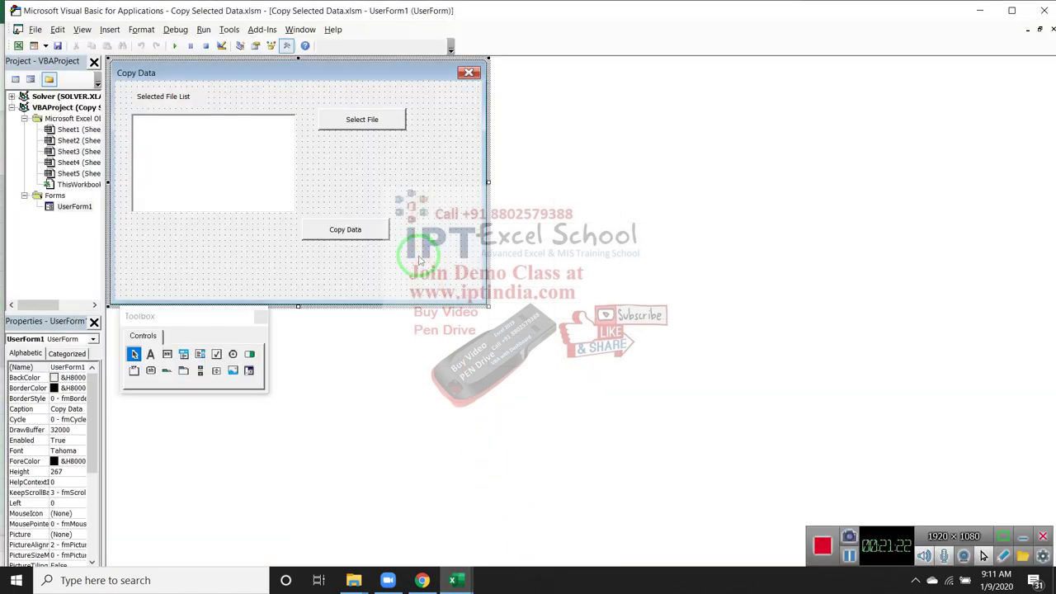
Show the Copy Data button's code and add a Workbooks().Close line after the Open line.
double_click(381, 240)
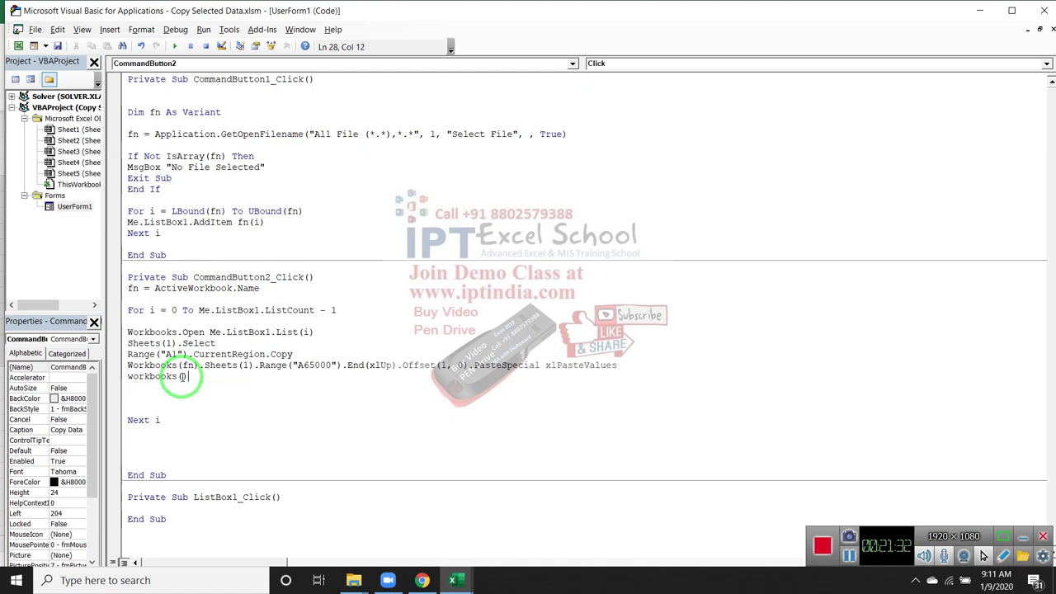
type(".Close false")
left_click(290, 441)
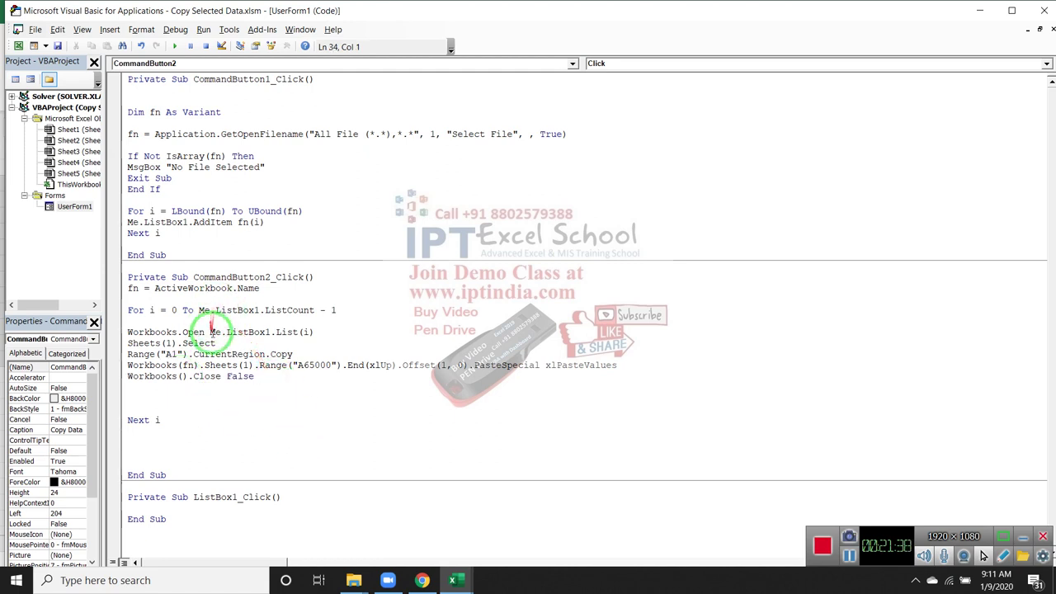
left_click_drag(213, 332, 340, 331)
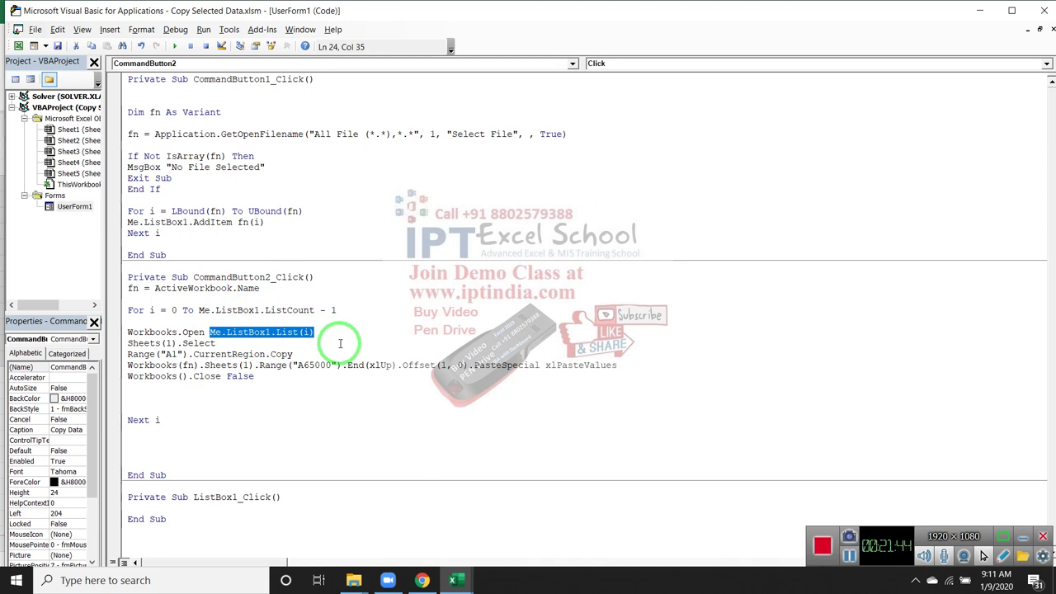
Delete the Workbooks().Close False line and the blank lines before Next i.
left_click(129, 377)
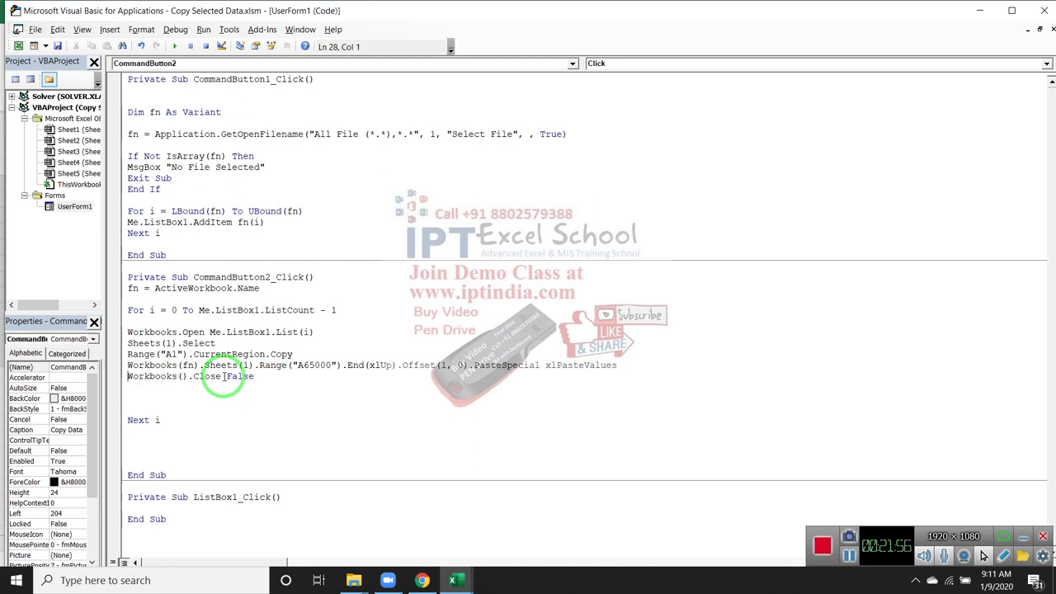
key("shift+Down")
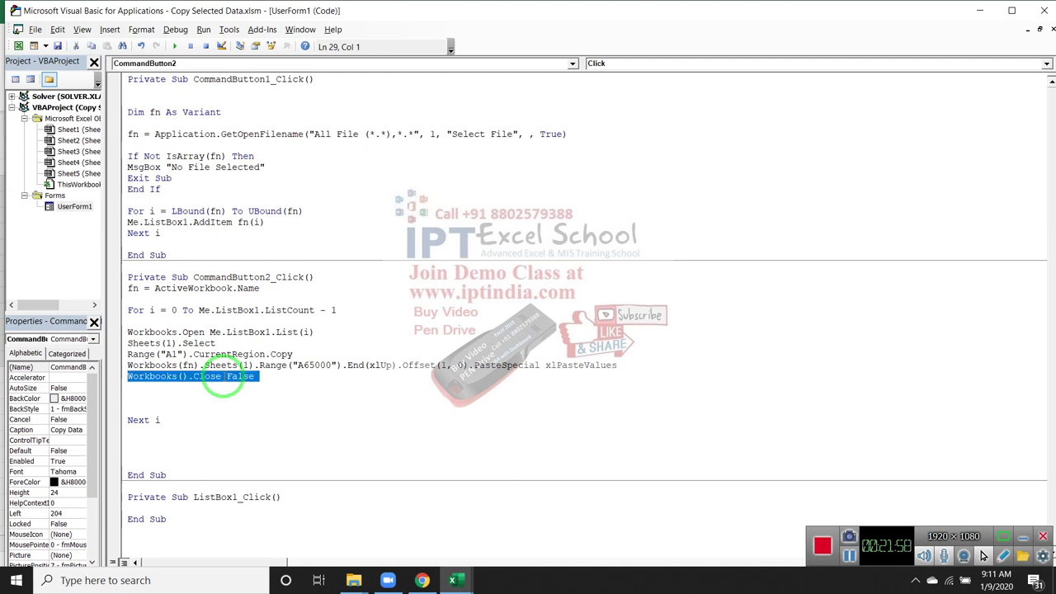
key("Delete")
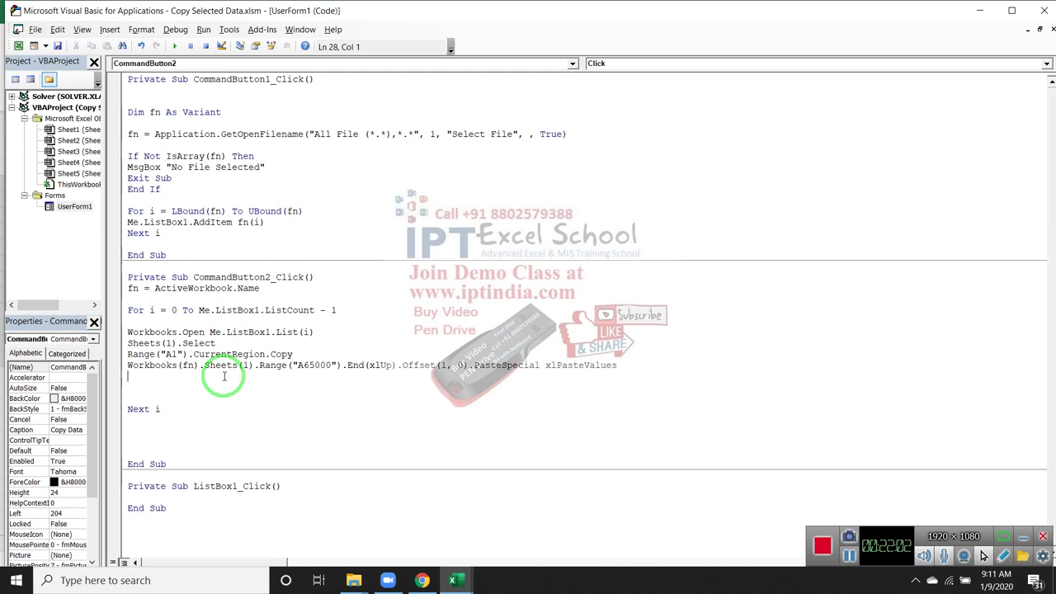
key("Delete")
key("Delete")
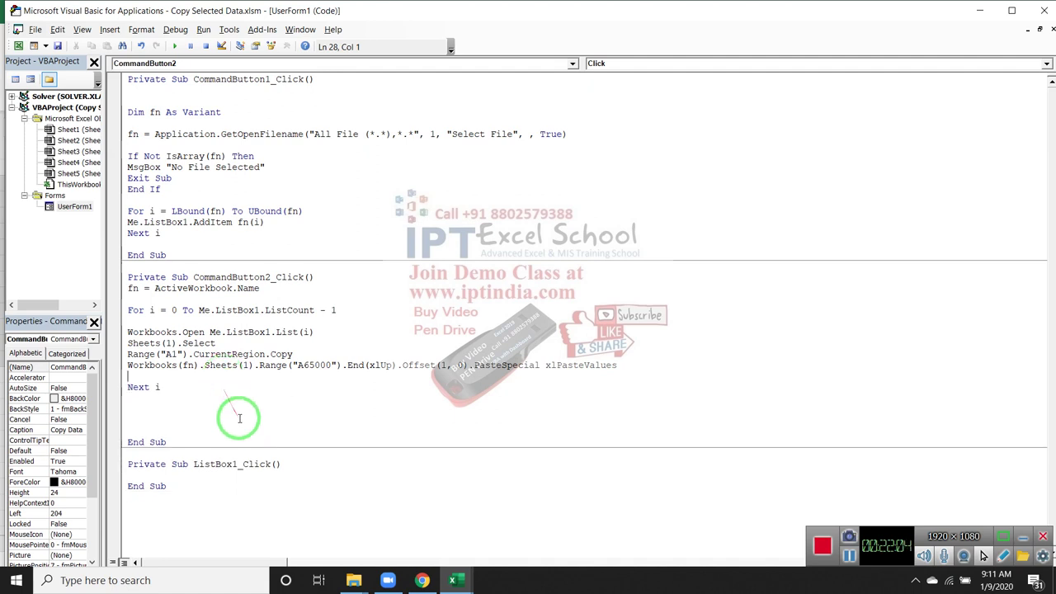
Run the UserForm1 Copy Data form from the project explorer.
left_click(83, 207)
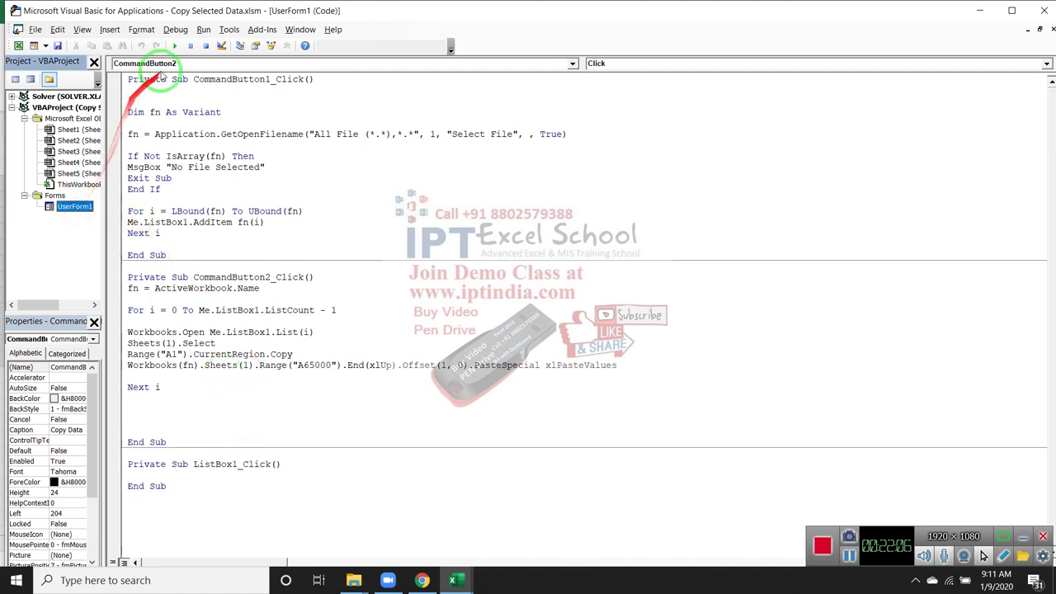
left_click(175, 47)
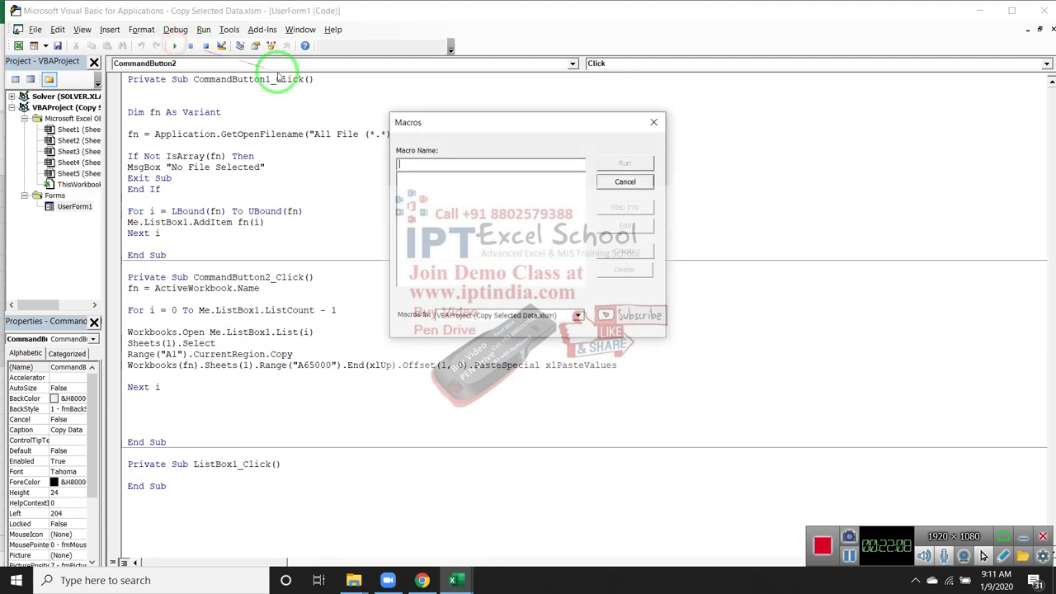
key("Escape")
left_click(72, 207)
double_click(72, 207)
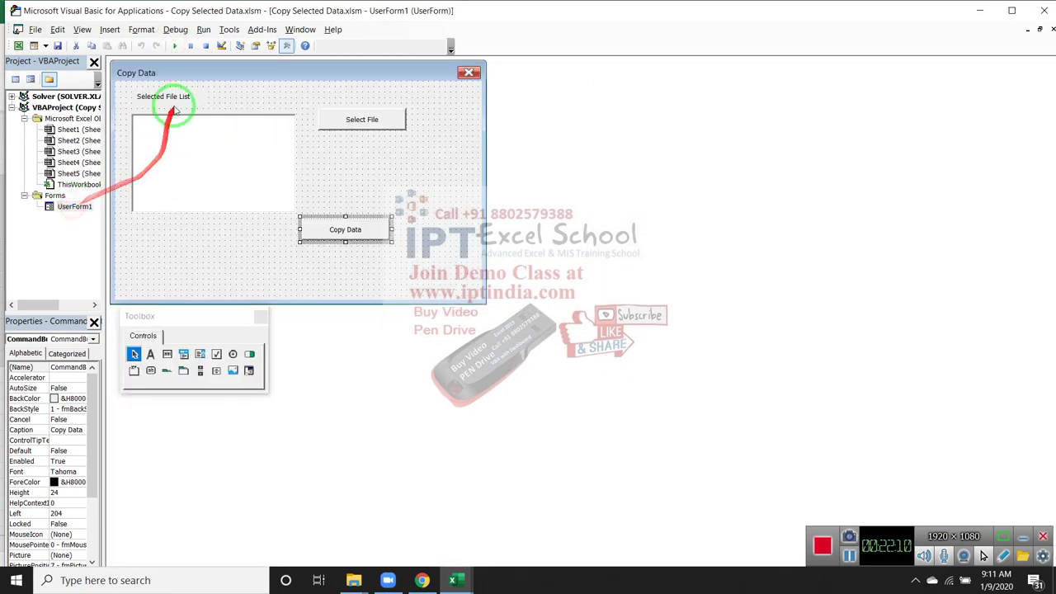
left_click(174, 46)
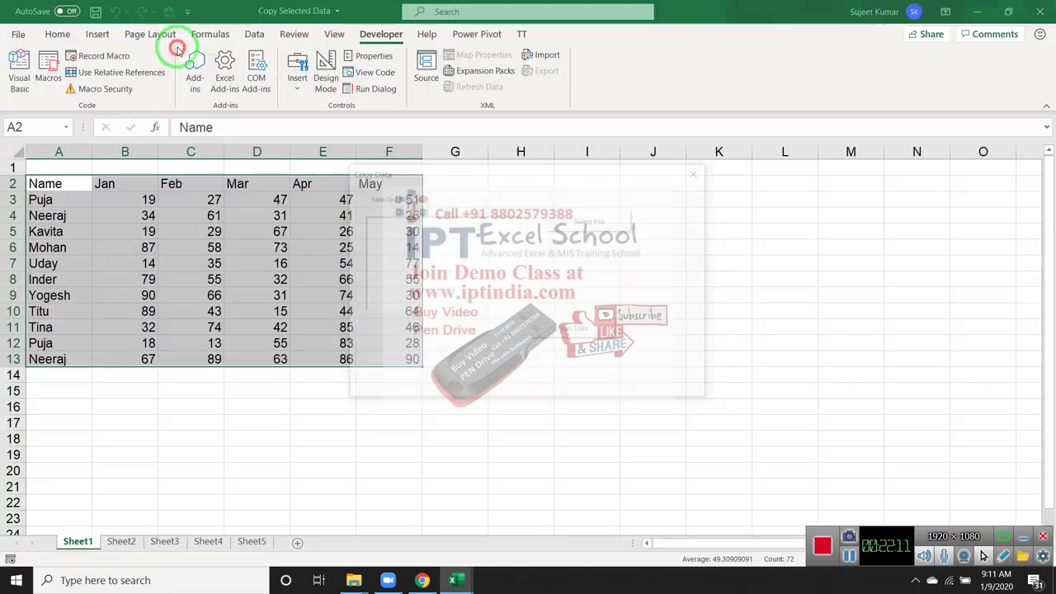
Select files 2, 5 and 3 from the Data folder and copy their data.
left_click(591, 220)
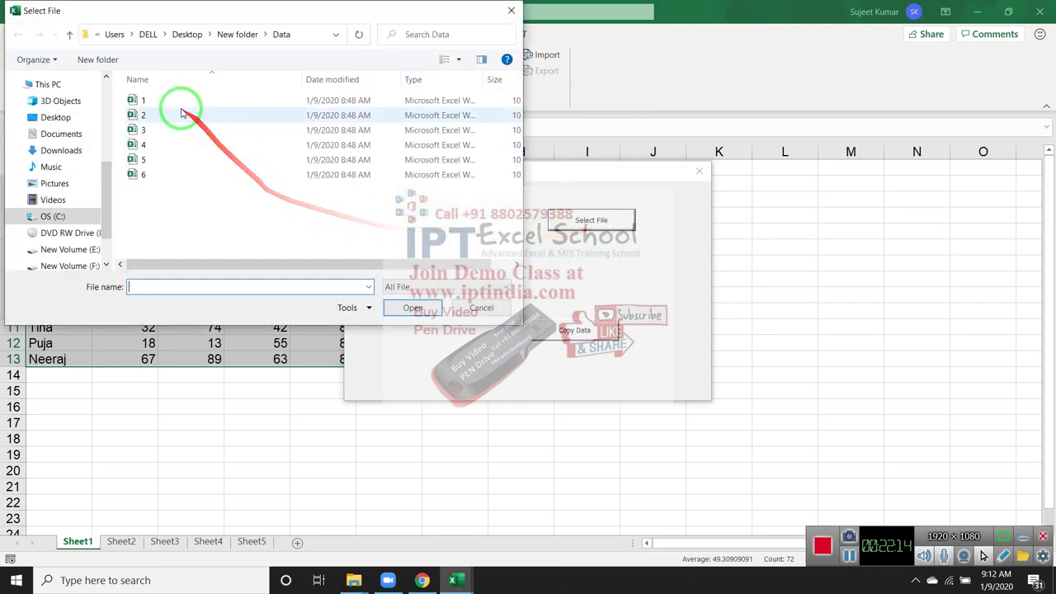
left_click(176, 114)
left_click(174, 160, "ctrl")
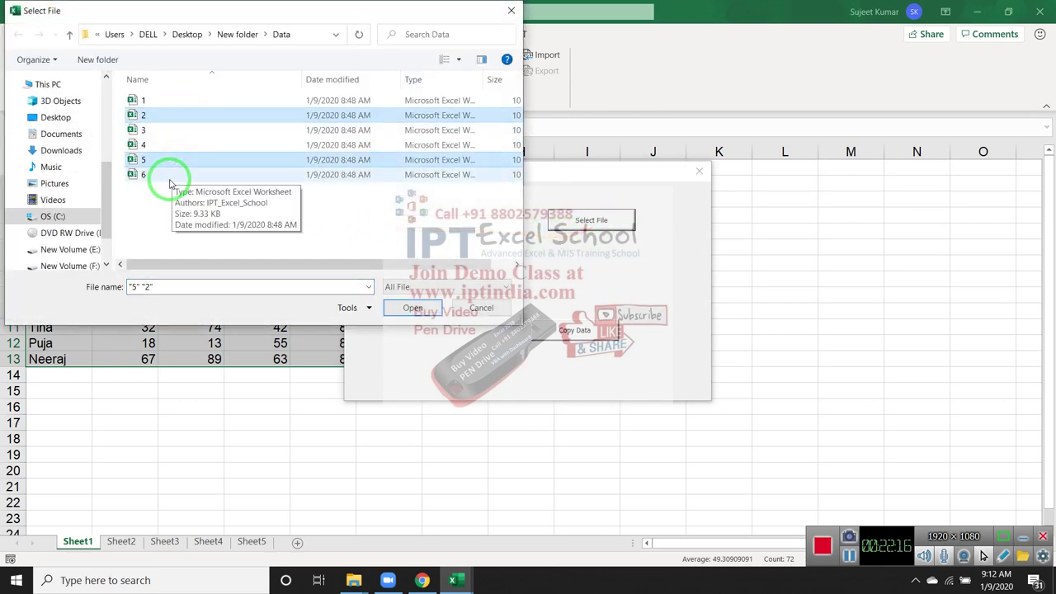
left_click(159, 131, "ctrl")
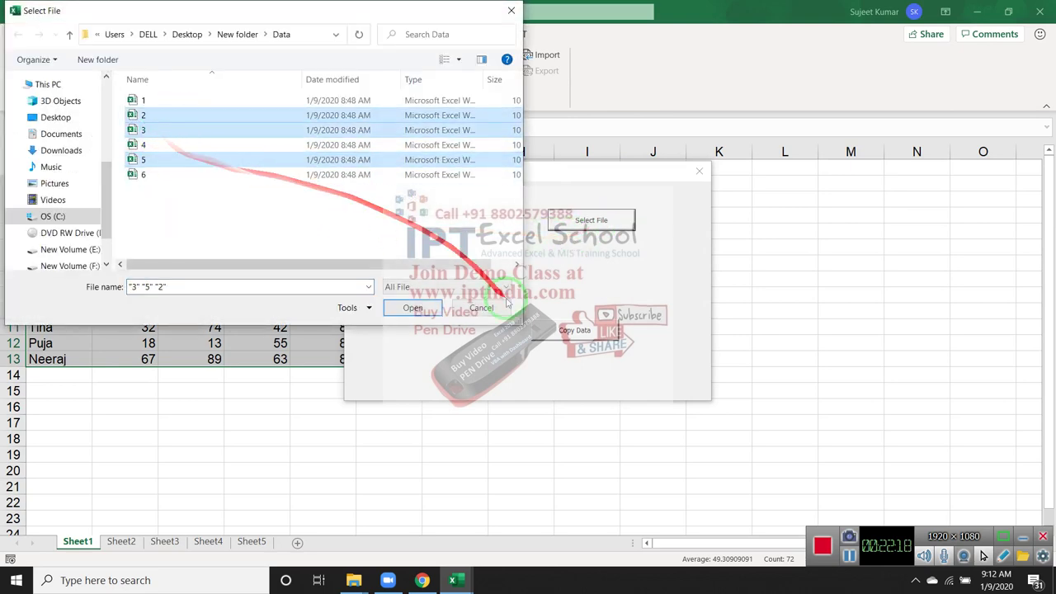
left_click(413, 307)
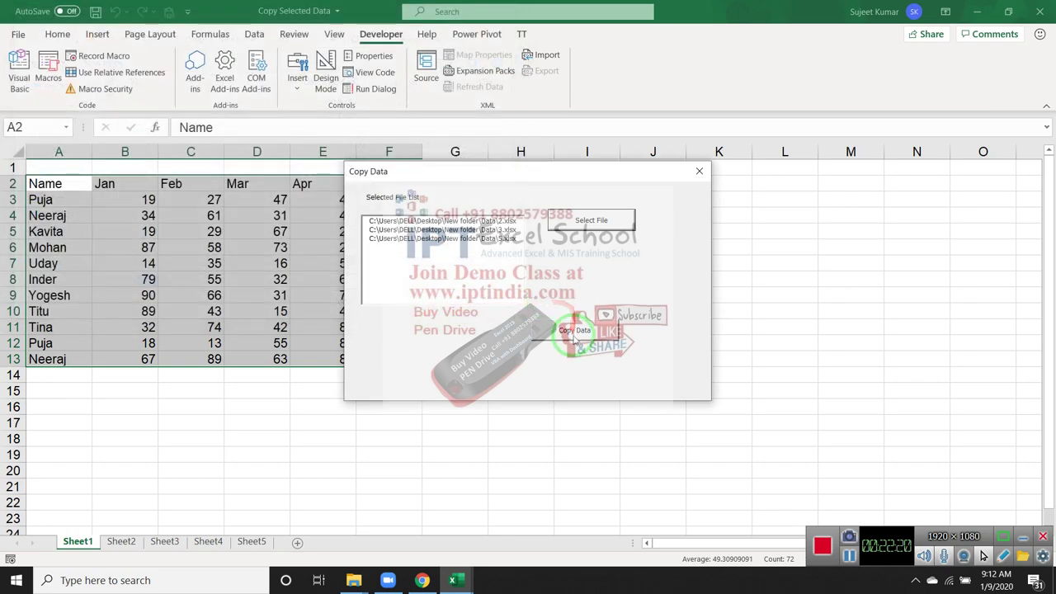
left_click(575, 331)
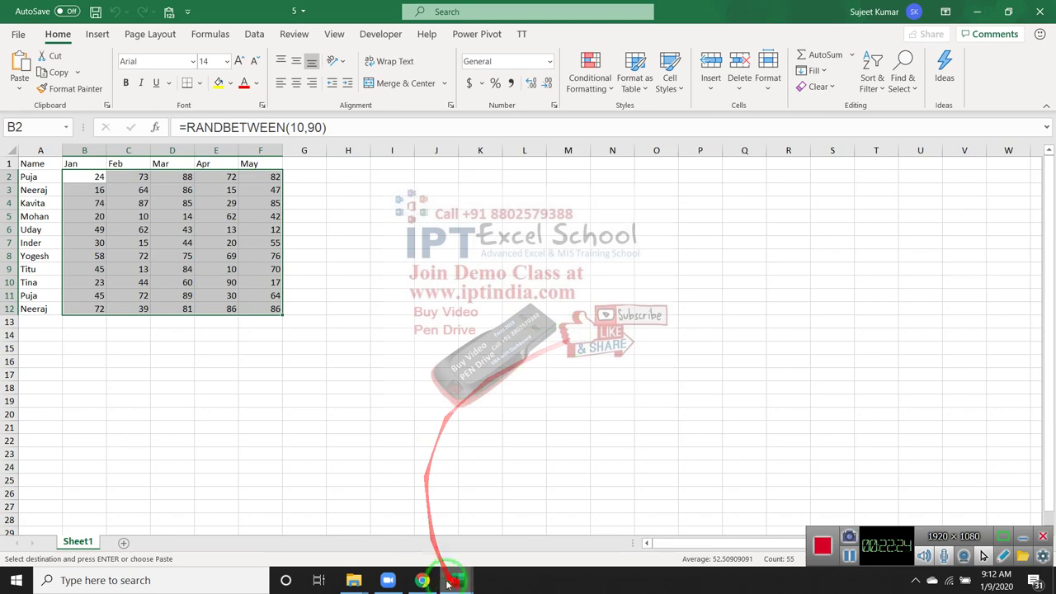
Bring Copy Selected Data forward, close the Copy Data form, and review the stacked pasted rows.
left_click(453, 580)
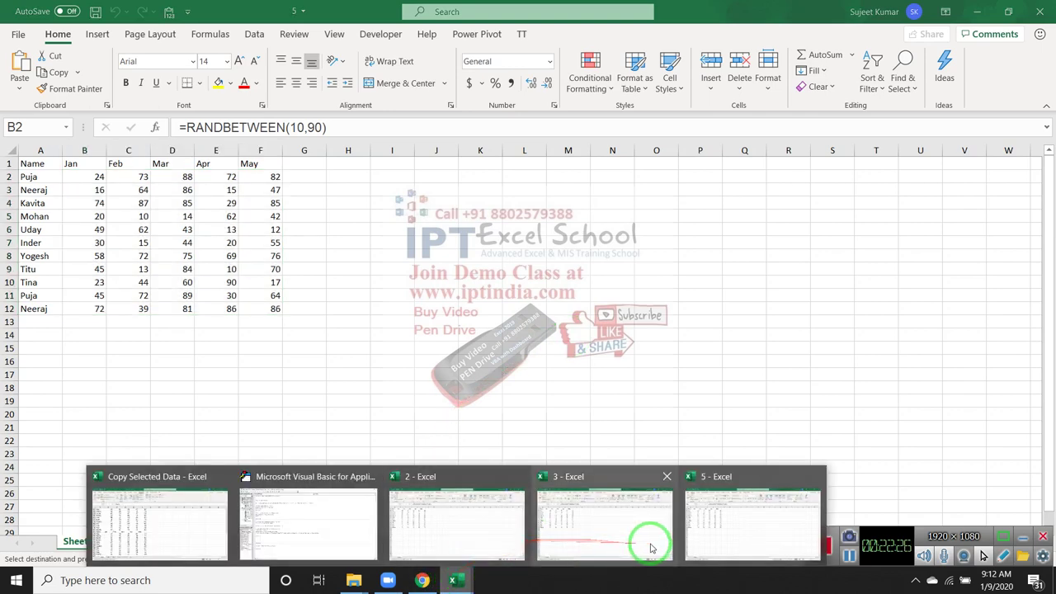
left_click(165, 523)
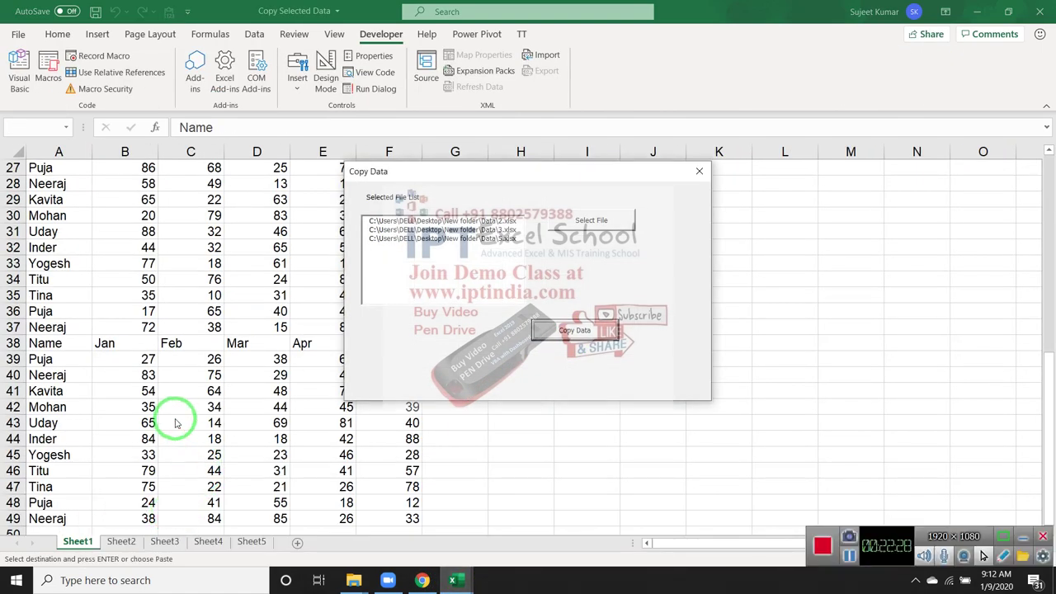
mouse_move(485, 175)
left_mouse_down()
mouse_move(329, 216)
mouse_move(619, 206)
left_mouse_up()
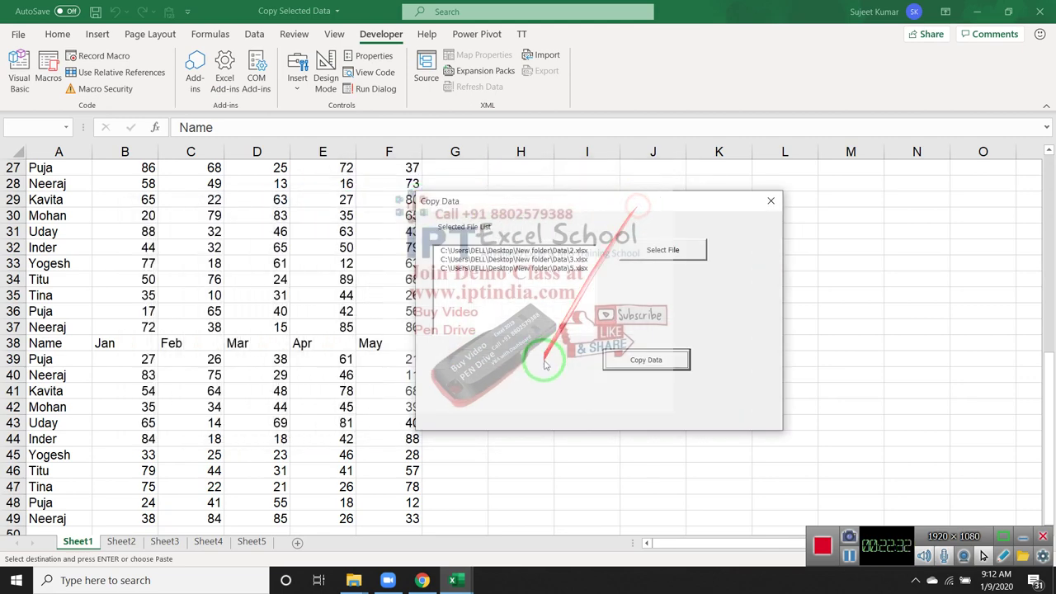
left_click(770, 201)
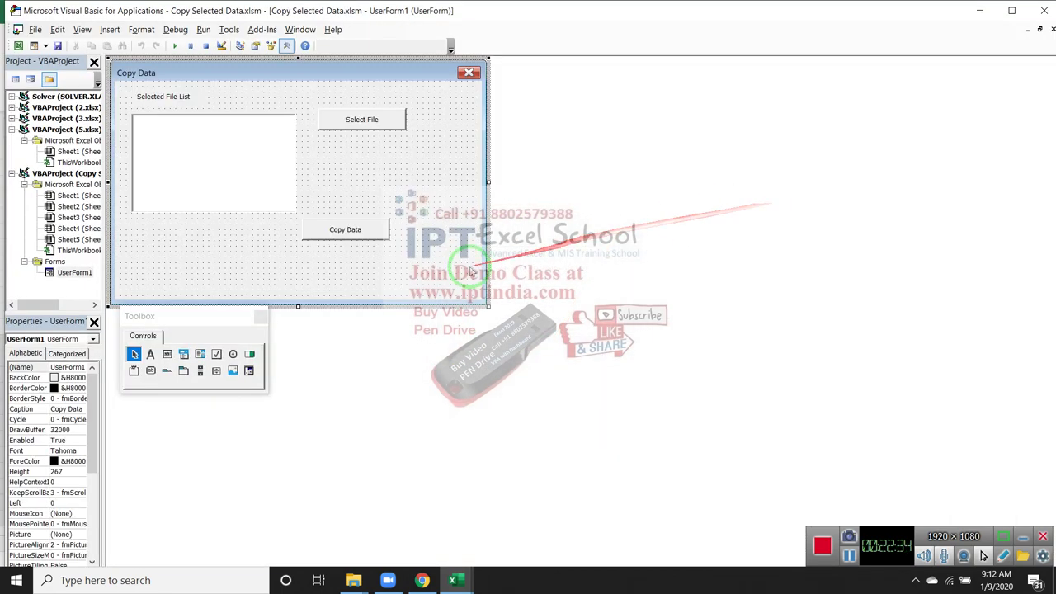
key("alt+F11")
scroll(194, 452, "up", 3)
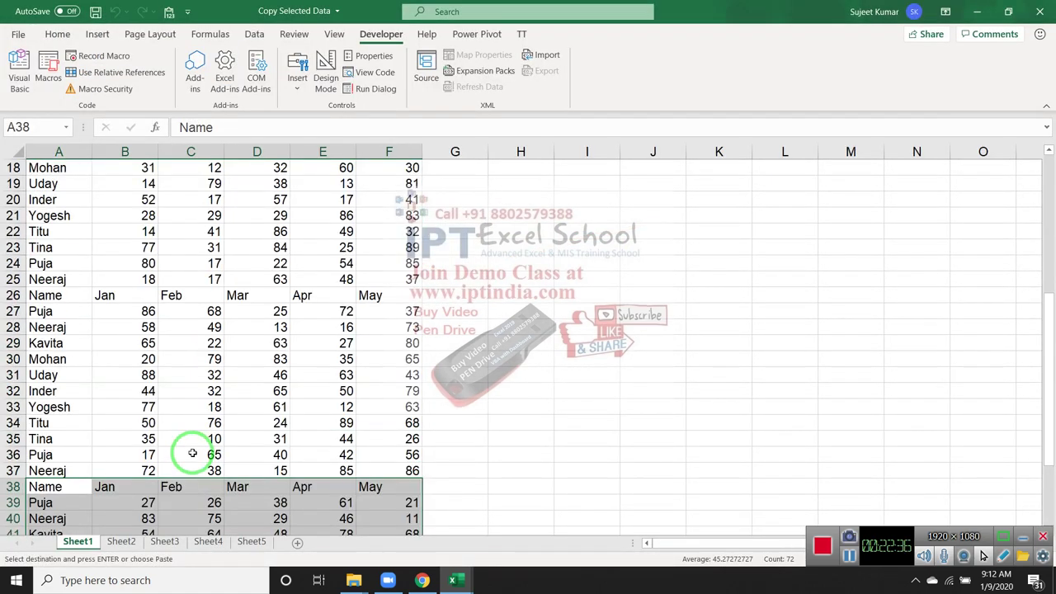
scroll(197, 448, "up", 6)
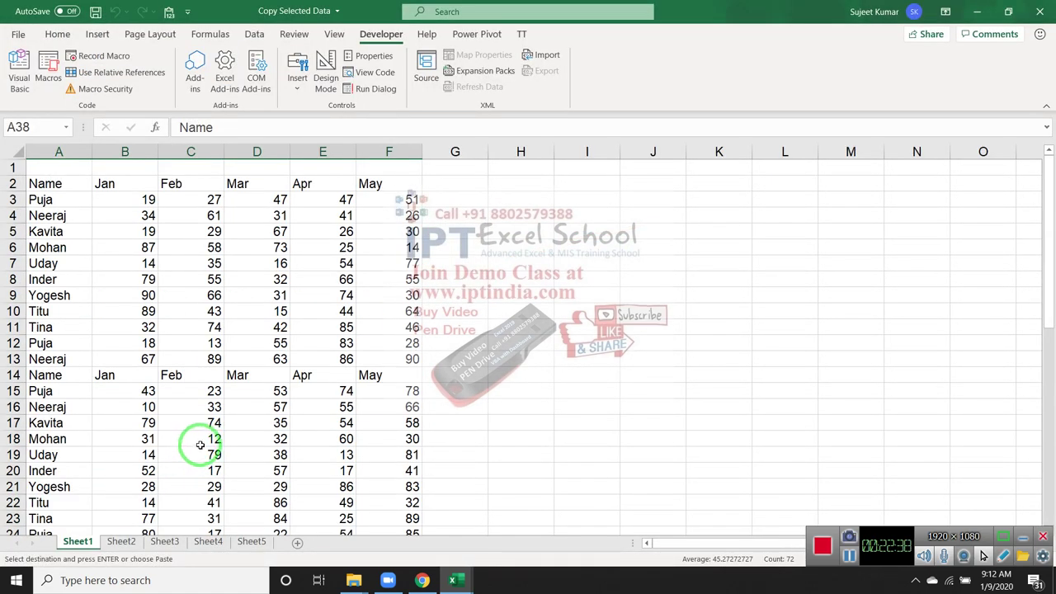
mouse_move(453, 580)
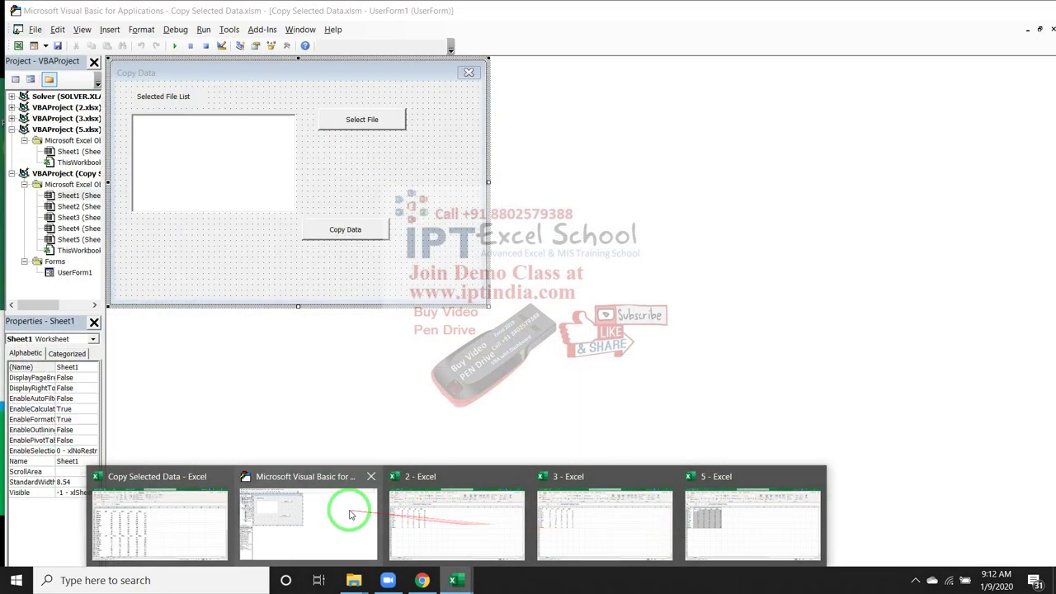
Open the Select File button's code and review its file-check and loop sections.
left_click(349, 509)
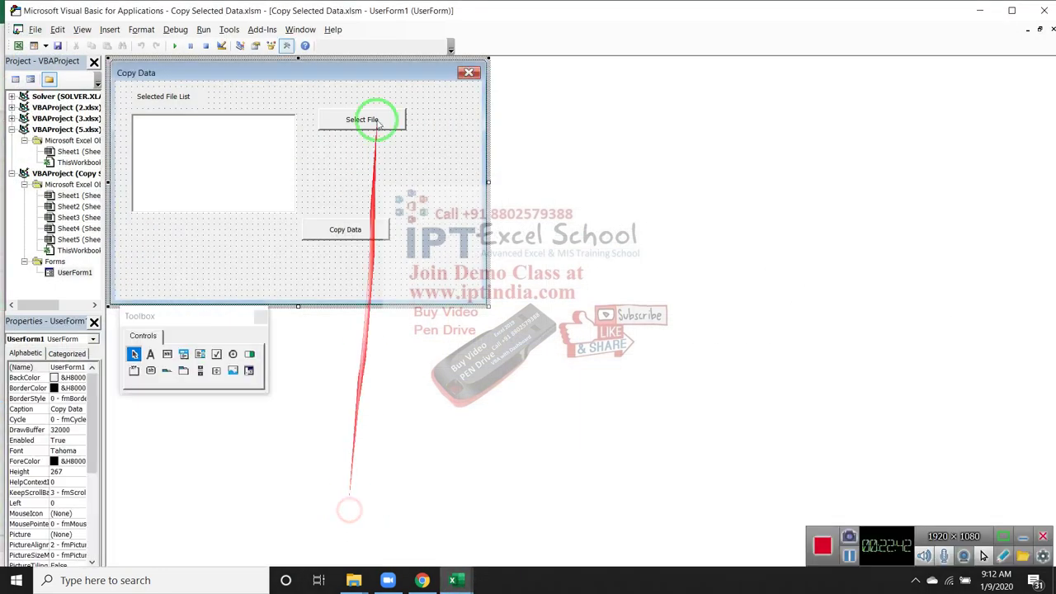
left_click(391, 130)
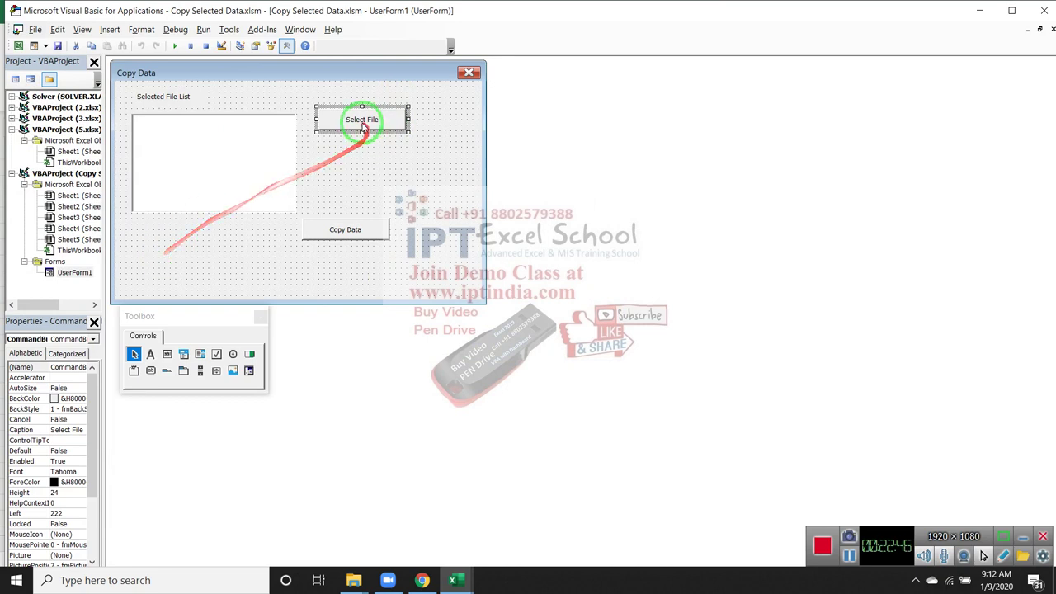
double_click(360, 124)
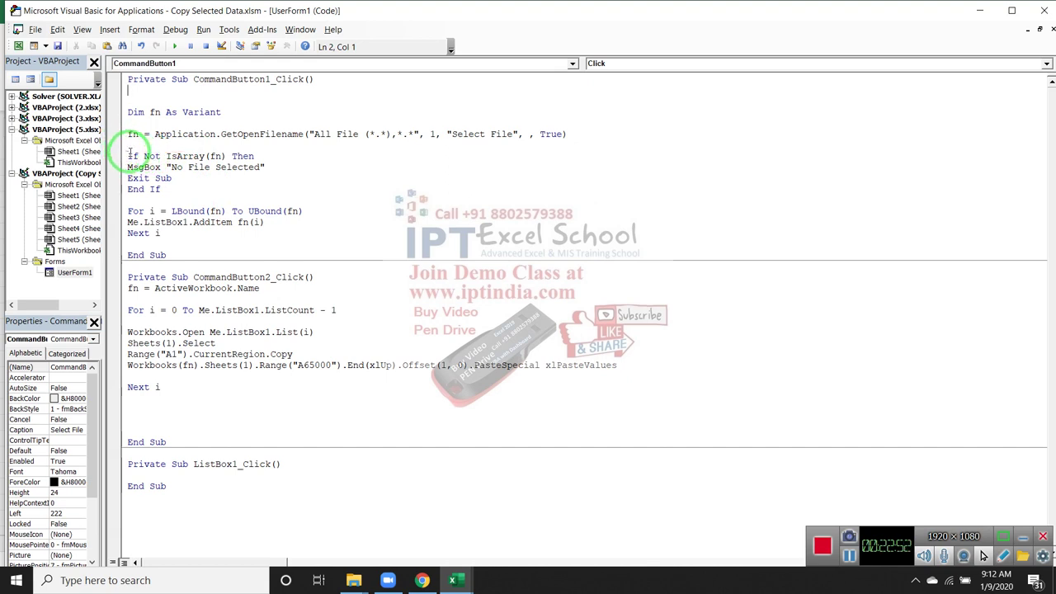
left_click_drag(130, 156, 146, 190)
left_click(208, 321)
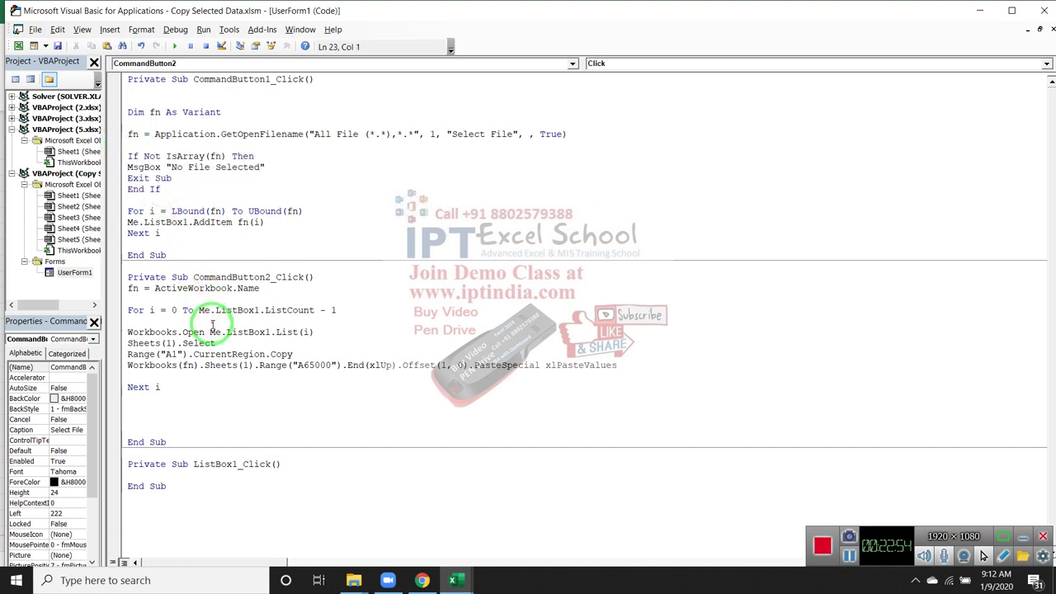
left_click_drag(220, 388, 159, 334)
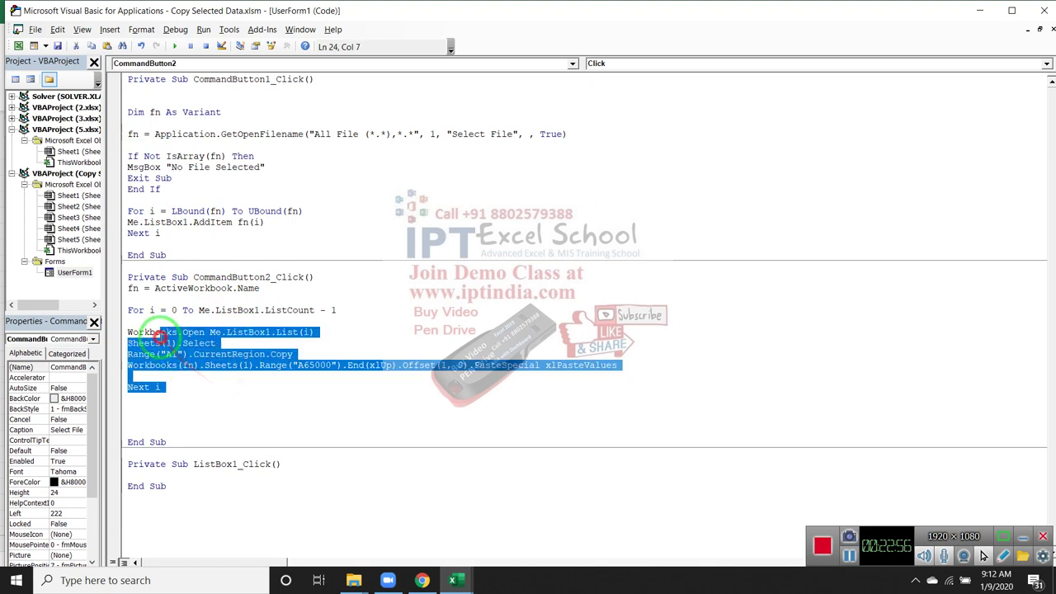
left_click_drag(165, 234, 140, 190)
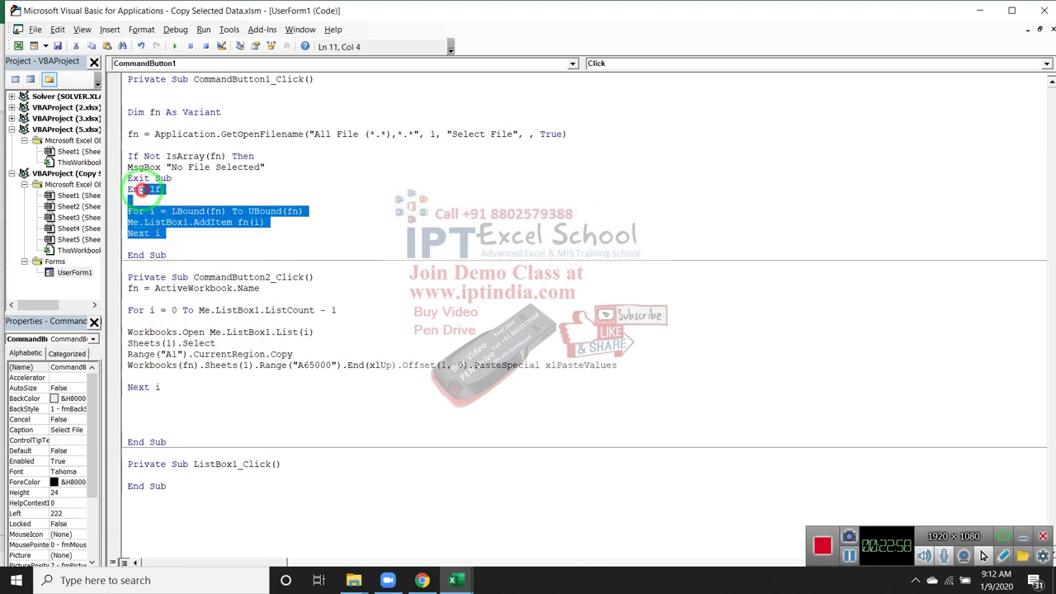
left_click(411, 258)
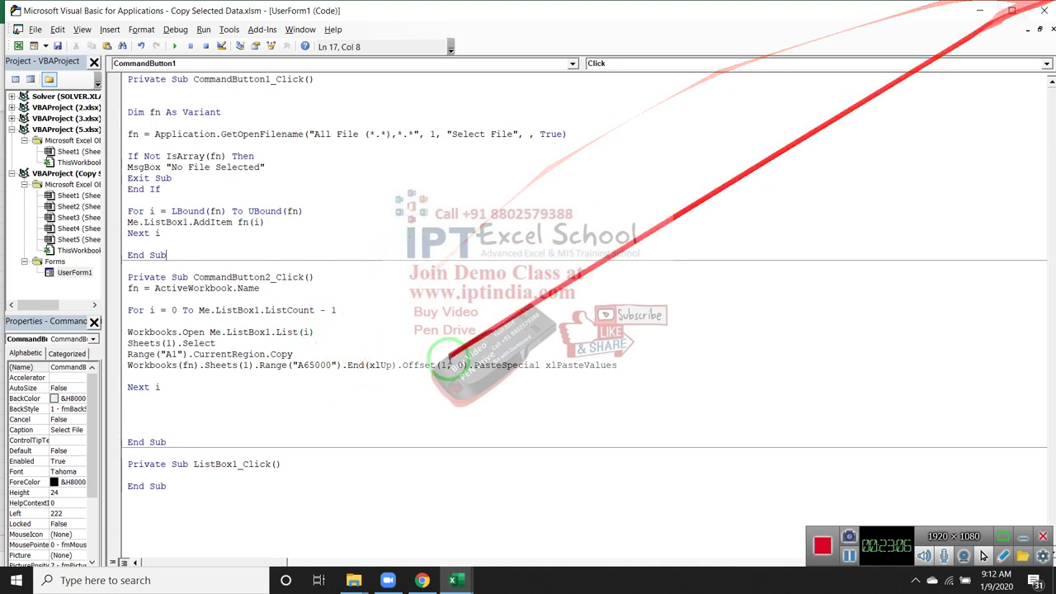
Paste all the form's code into column J starting at J3, then show the desktop.
left_click_drag(259, 485, 116, 6)
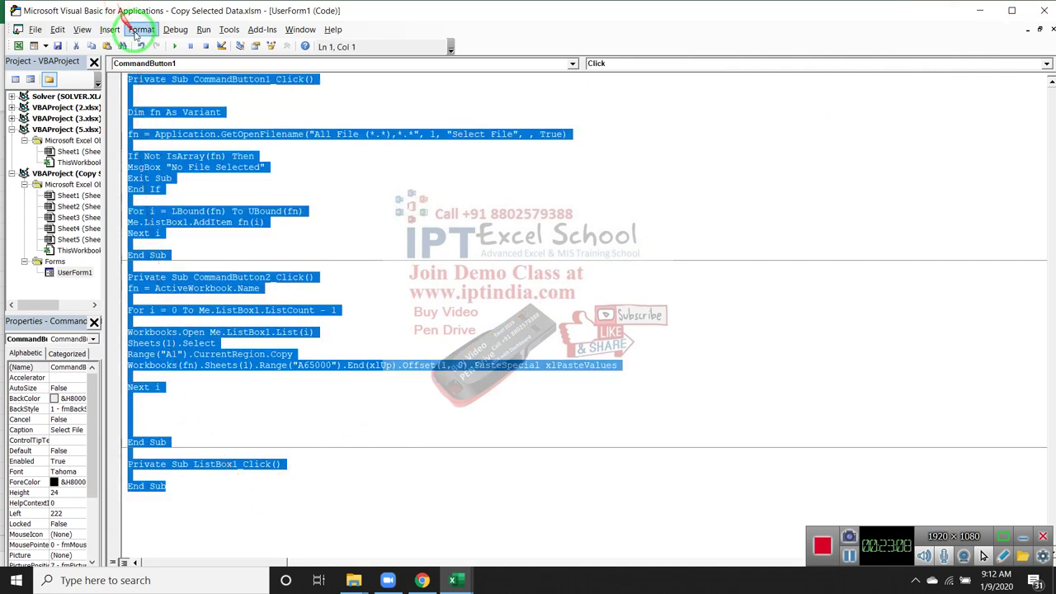
left_click(984, 11)
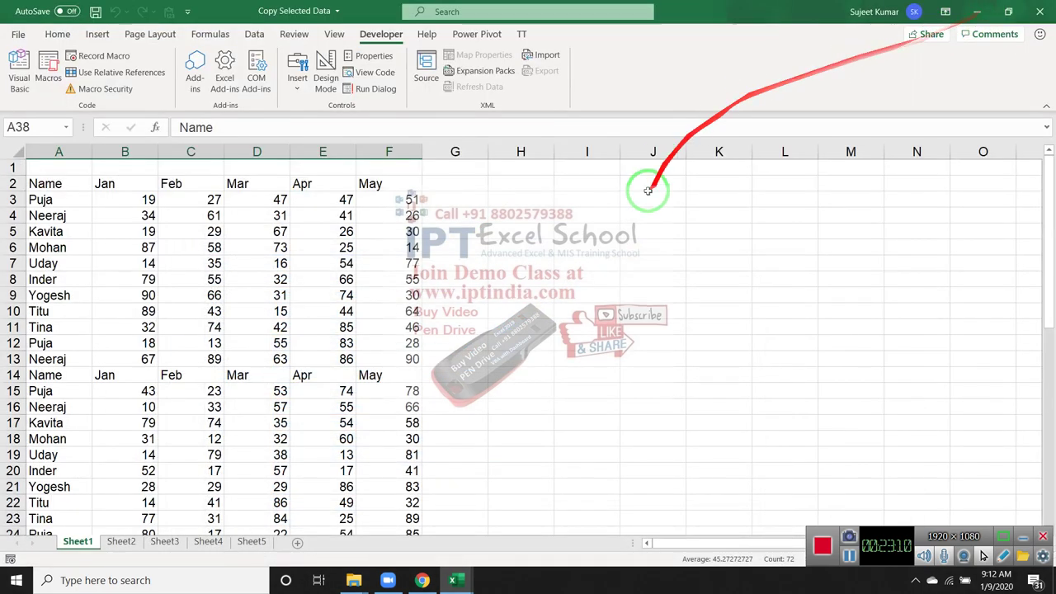
left_click(636, 196)
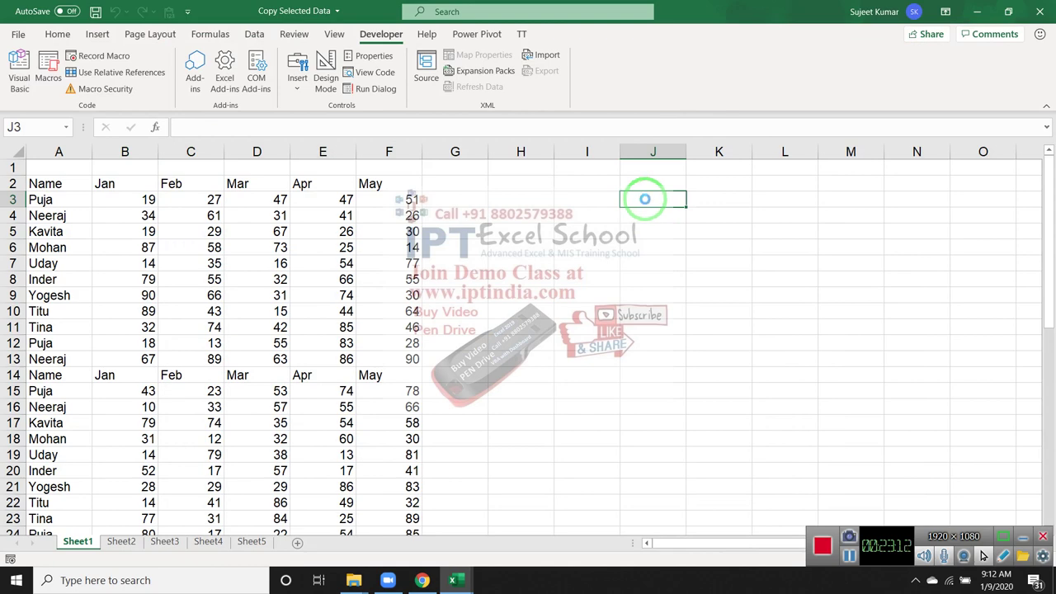
key("ctrl+v")
left_click(575, 280)
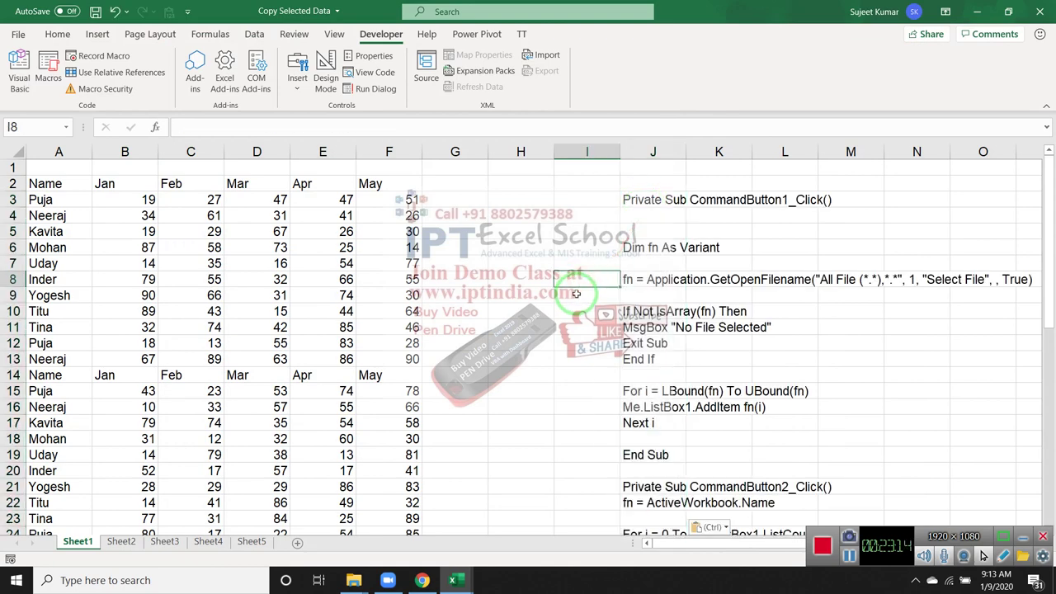
key("super+d")
right_click(639, 121)
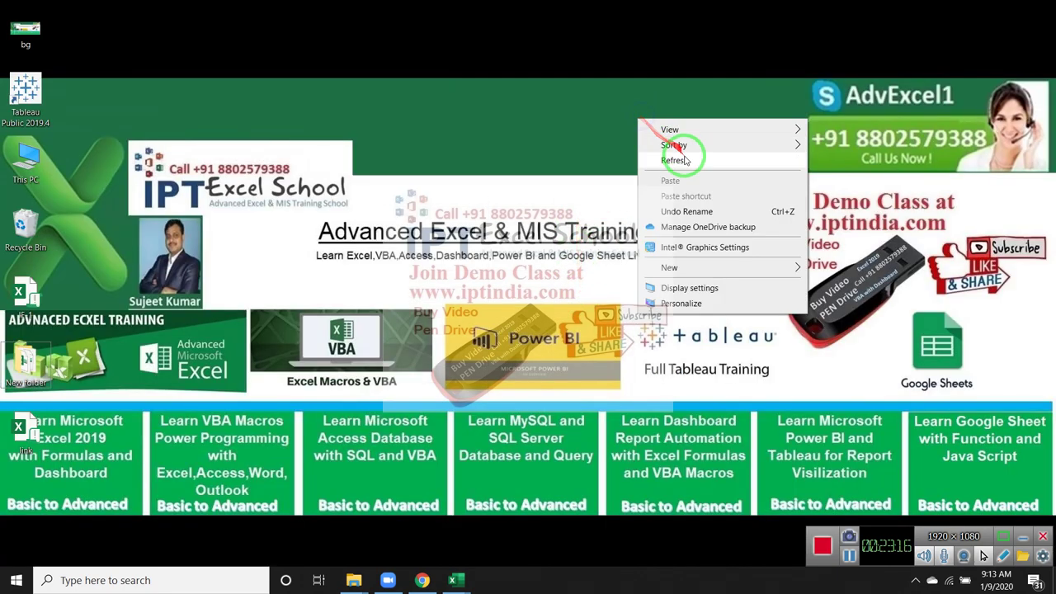
left_click(683, 162)
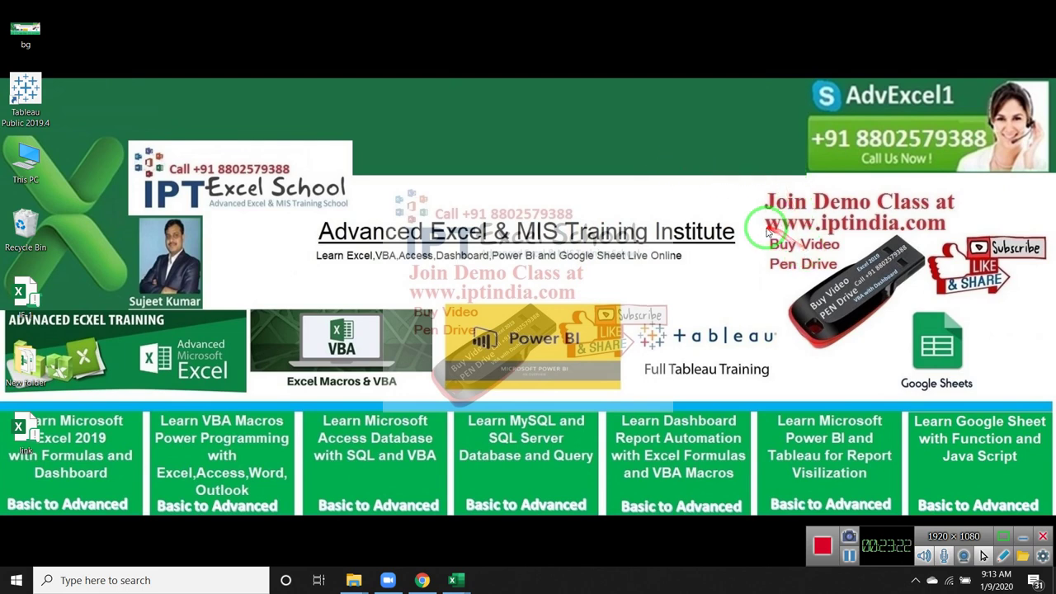
left_click_drag(765, 236, 921, 343)
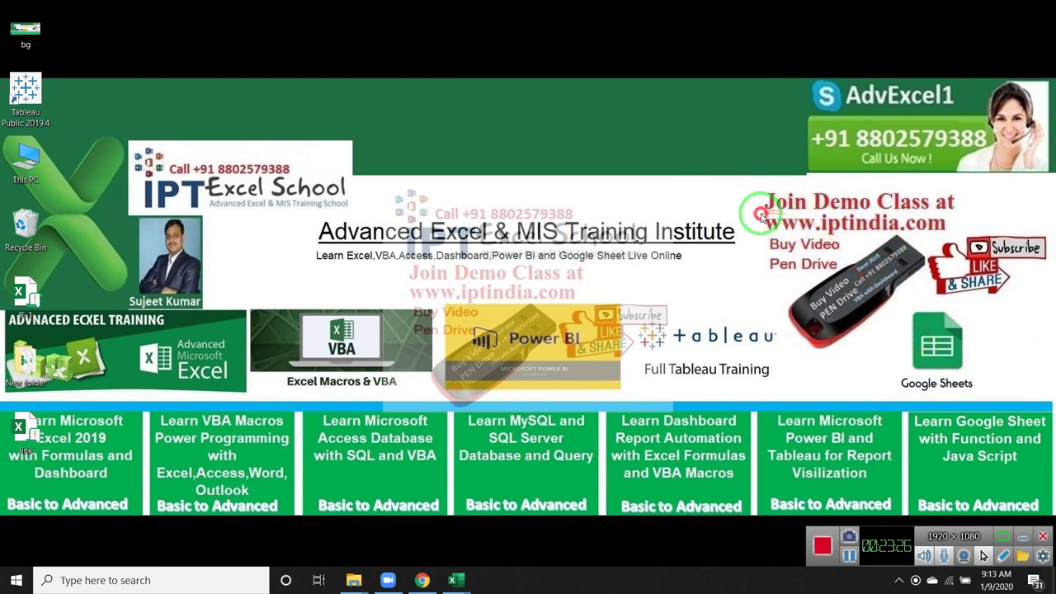
left_click_drag(761, 213, 974, 246)
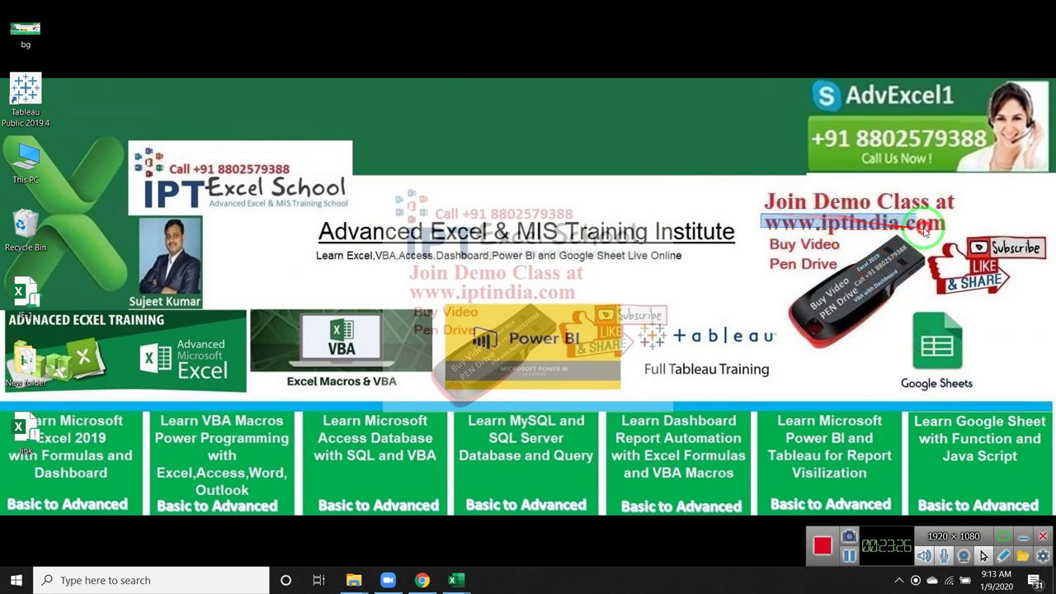
left_click(741, 313)
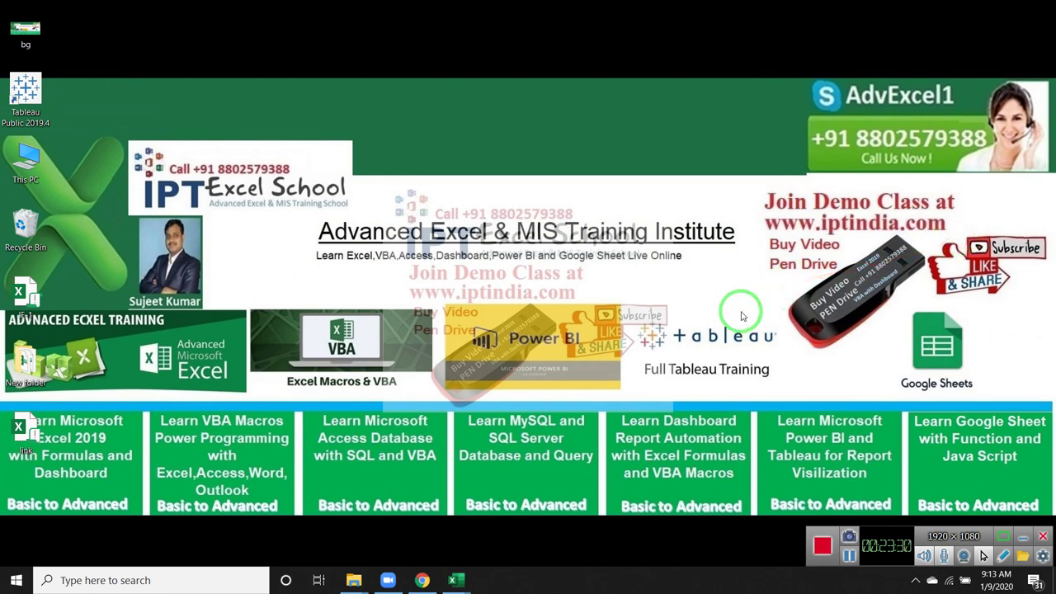
left_click(821, 549)
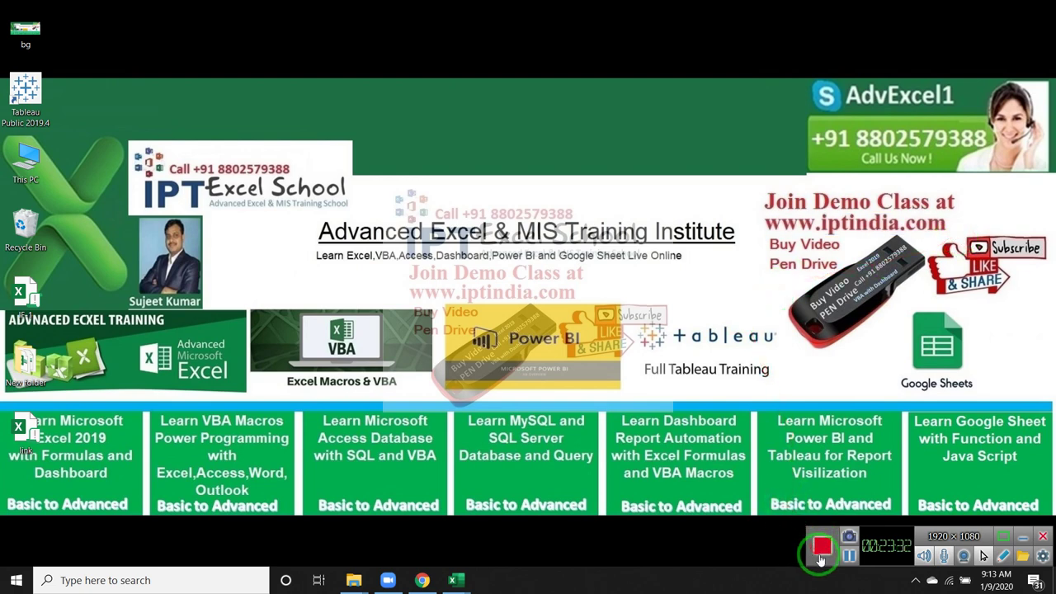